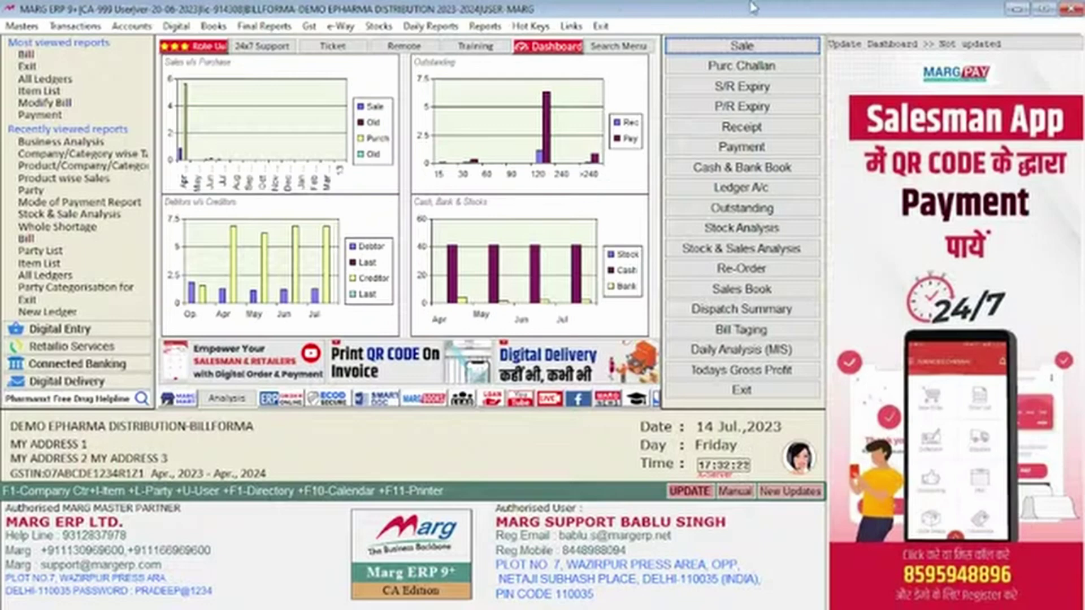
# Step: Update the dashboard figures and open the Day Book from the entry books
pyautogui.click(869, 49)
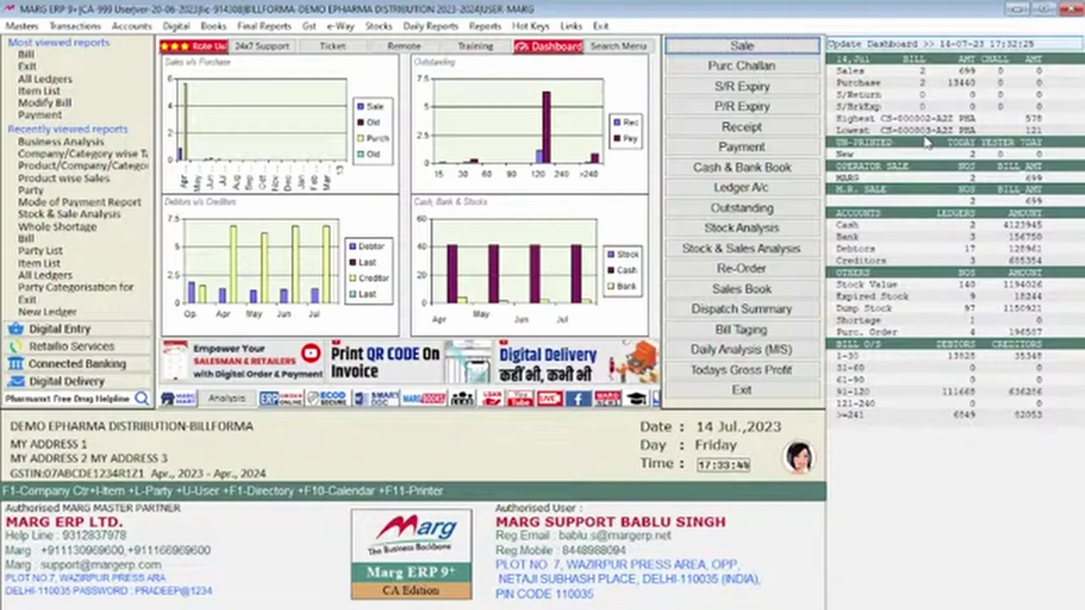
pyautogui.press('alt')
pyautogui.press('Right')
pyautogui.press('Right')
pyautogui.press('Right')
pyautogui.press('Right')
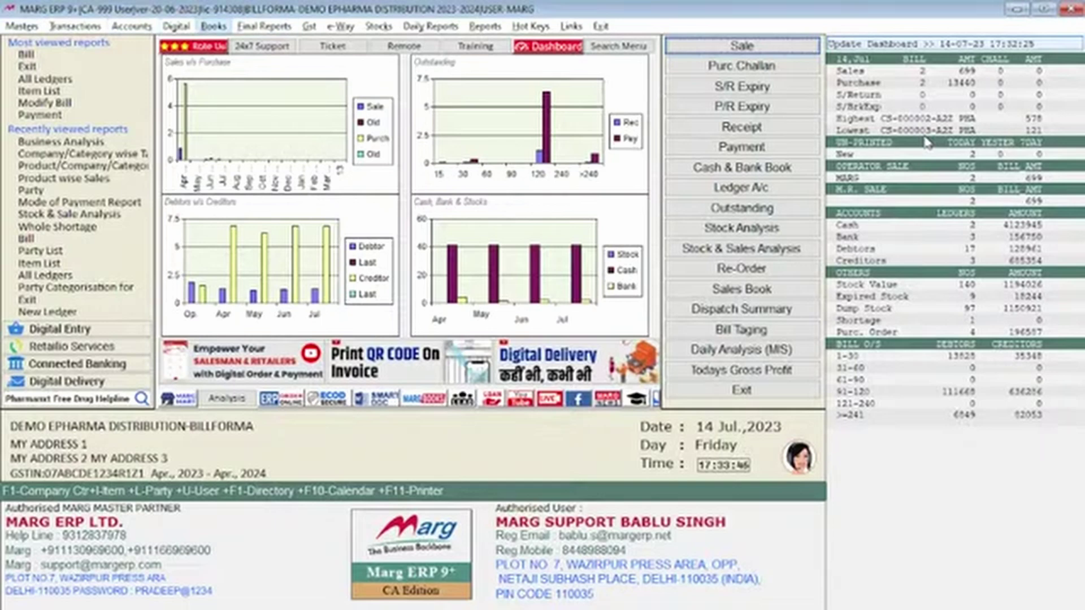
pyautogui.press('Down')
pyautogui.press('Down')
pyautogui.press('Down')
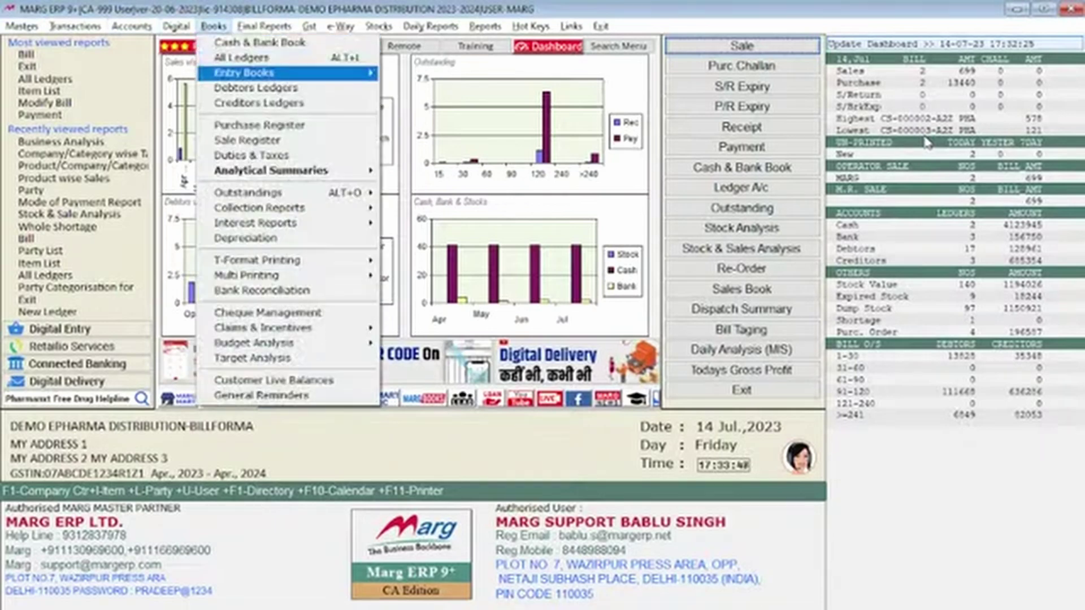
pyautogui.press('Right')
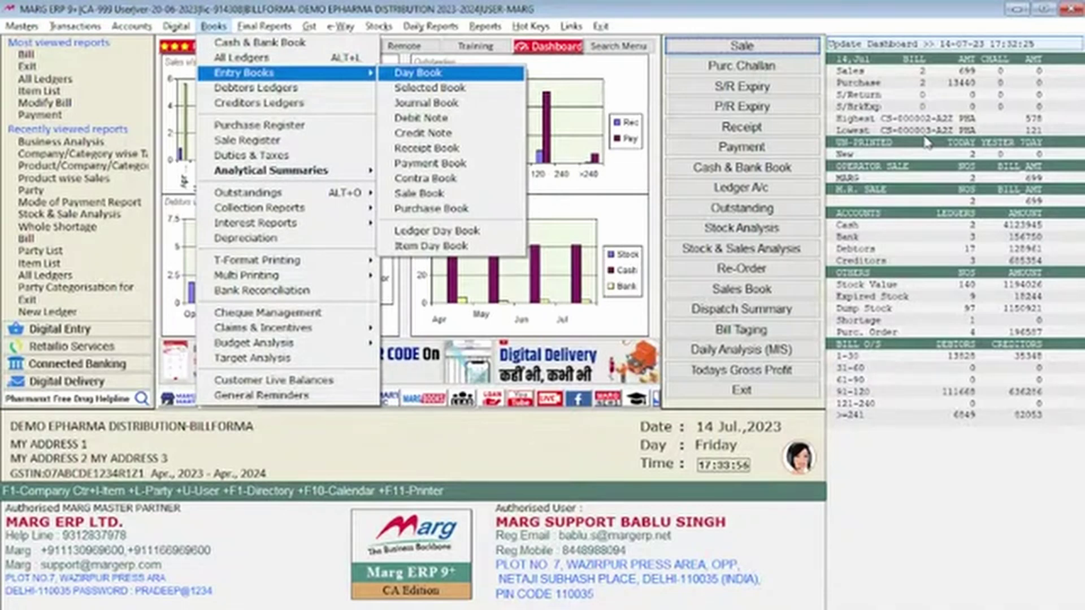
pyautogui.press('Return')
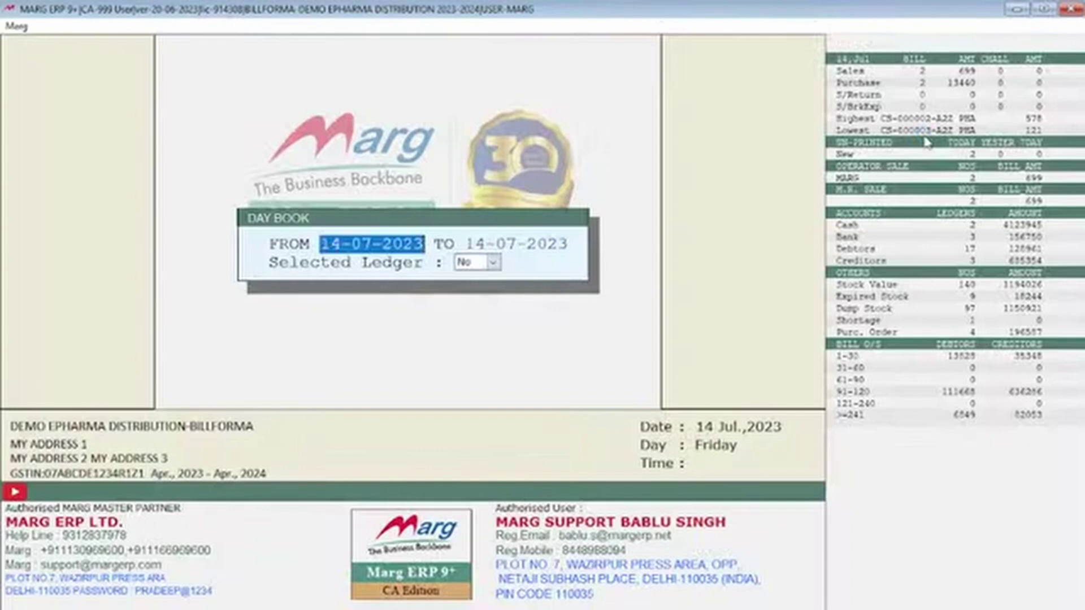
# Step: Generate the Day Book for the period 01-04-2023 to 30-04-2023 without restricting it to a selected ledger
pyautogui.write('0104')
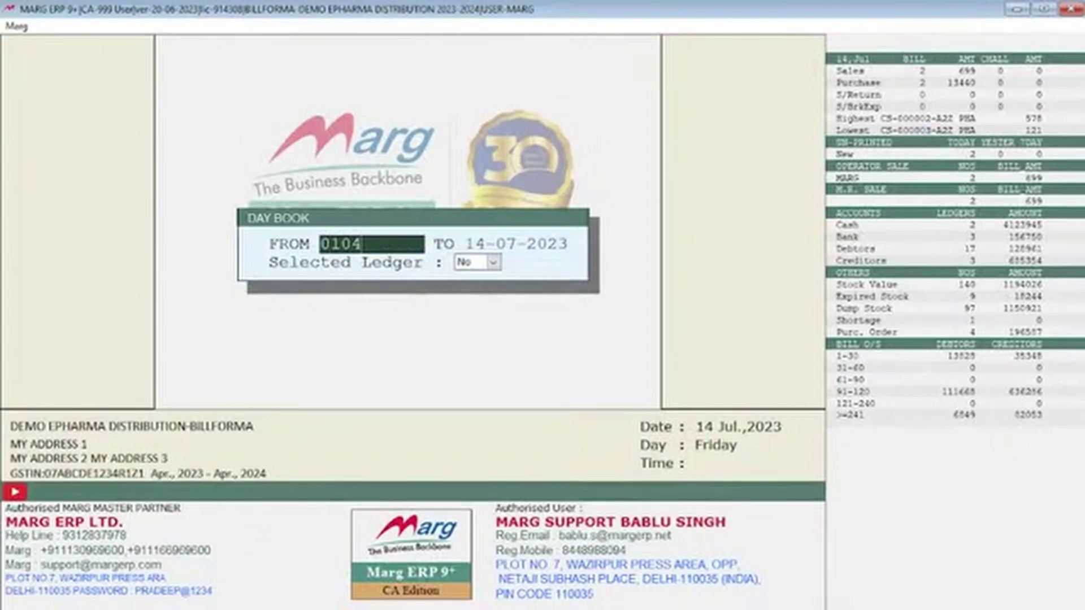
pyautogui.press('Return')
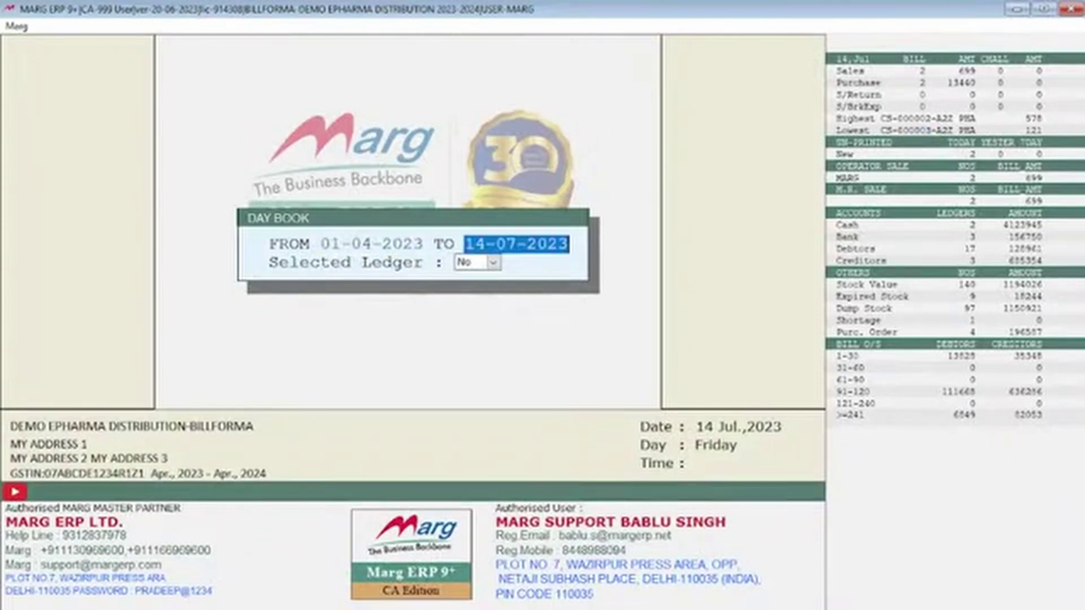
pyautogui.write('3004')
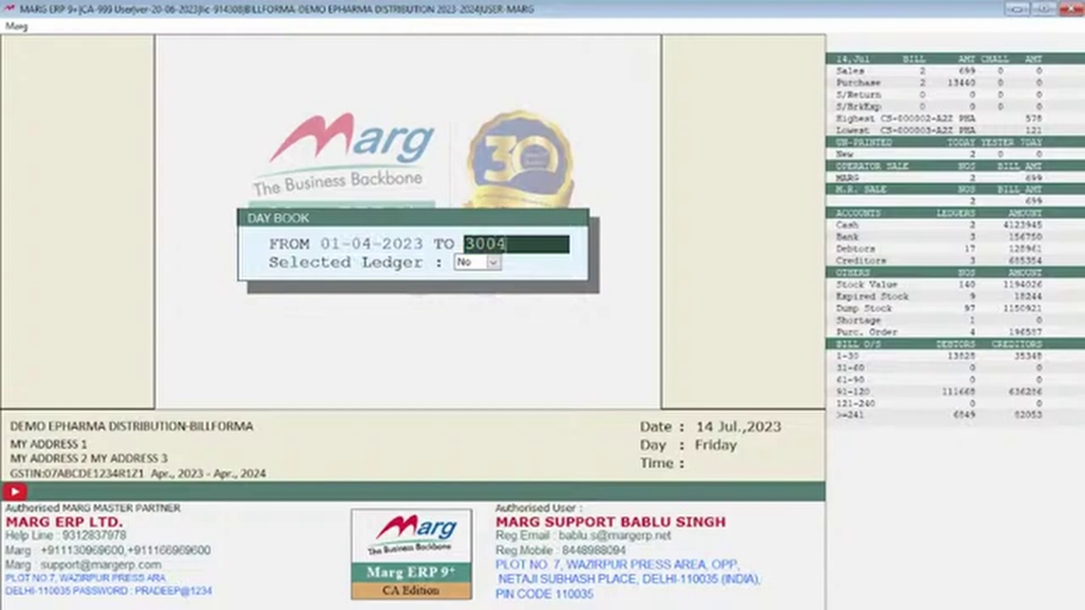
pyautogui.press('Return')
pyautogui.press('Return')
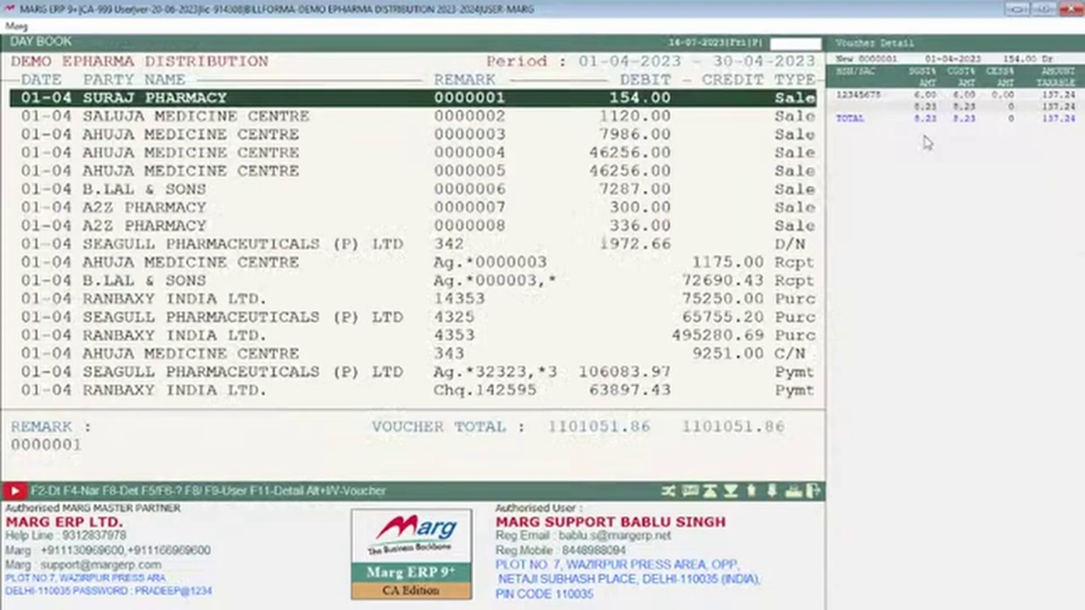
# Step: Skim the Day Book's sale, receipt, purchase, note and payment entries, returning to the first sale
pyautogui.press('Down')
pyautogui.press('Down')
pyautogui.press('Down')
pyautogui.press('Down')
pyautogui.press('Down')
pyautogui.press('Down')
pyautogui.press('Down')
pyautogui.press('Down')
pyautogui.press('Down')
pyautogui.press('Down')
pyautogui.press('Down')
pyautogui.press('Down')
pyautogui.press('Down')
pyautogui.press('Down')
pyautogui.press('Down')
pyautogui.press('Down')
pyautogui.press('Down')
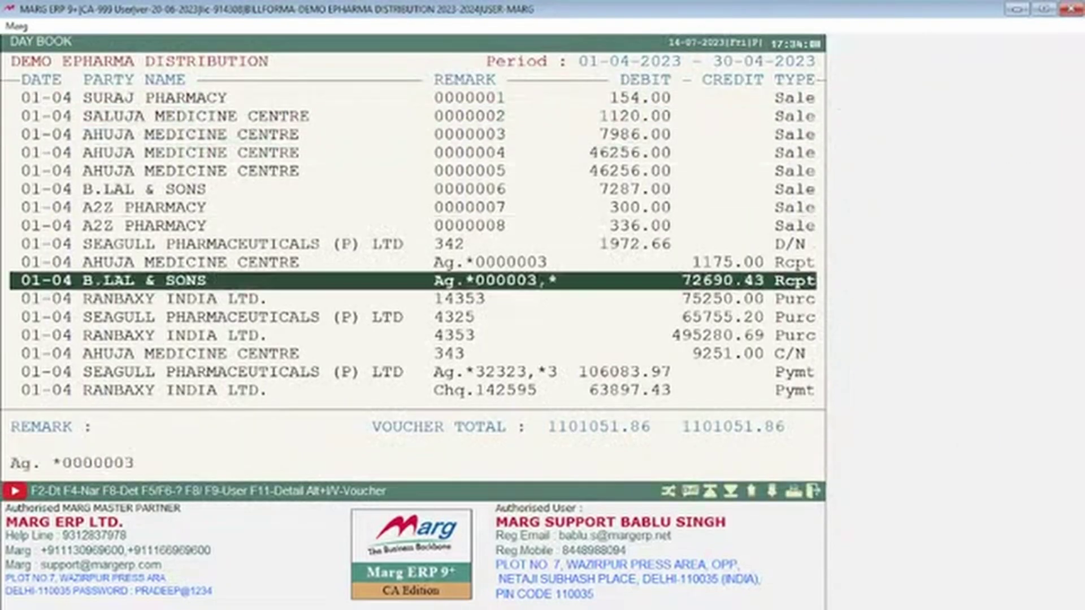
pyautogui.press('Up')
pyautogui.press('Up')
pyautogui.press('Up')
pyautogui.press('Up')
pyautogui.press('Up')
pyautogui.press('Up')
pyautogui.press('Up')
pyautogui.press('Up')
pyautogui.press('Up')
pyautogui.press('Up')
pyautogui.press('Up')
pyautogui.press('Up')
pyautogui.press('Up')
pyautogui.press('Up')
pyautogui.press('Up')
pyautogui.press('Up')
pyautogui.press('Up')
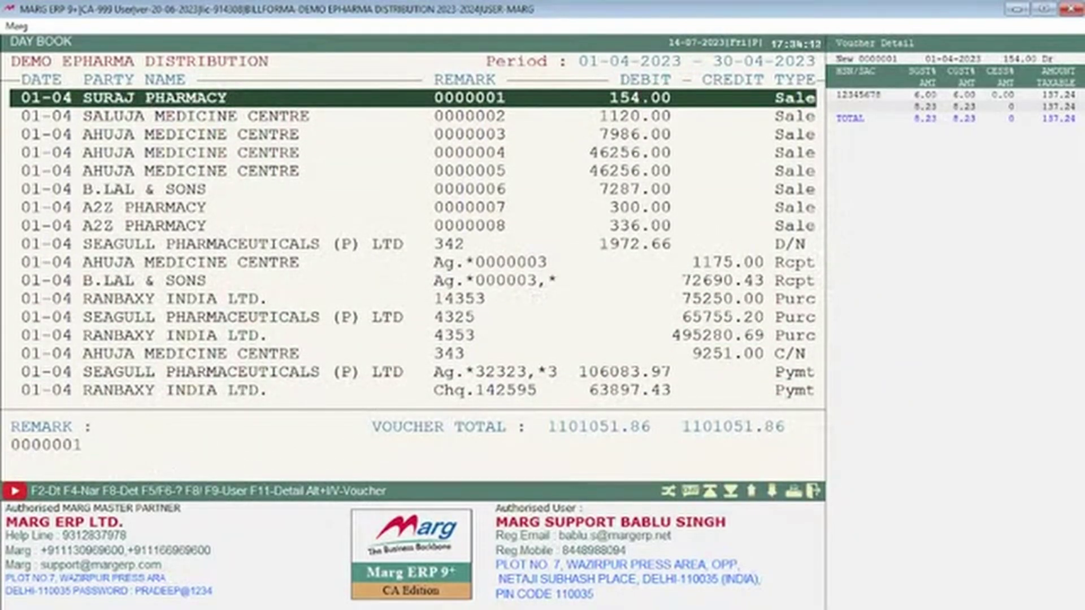
# Step: Examine the voucher details of each entry from the second sale down to the AHUJA MEDICINE CENTRE cheque receipt
pyautogui.press('Down')
pyautogui.press('Down')
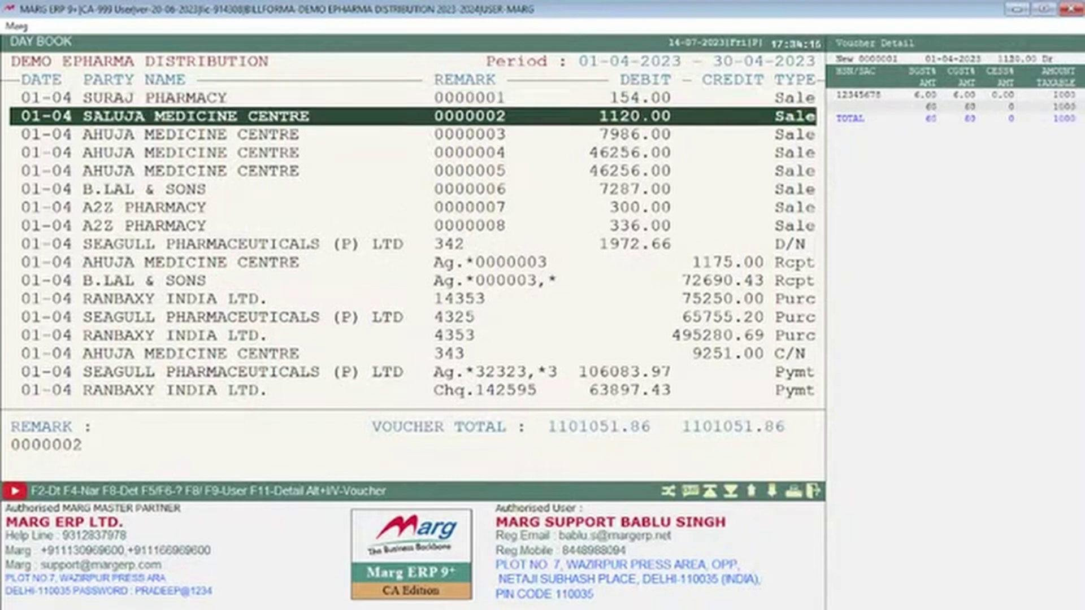
pyautogui.press('Down')
pyautogui.press('Down')
pyautogui.press('Down')
pyautogui.press('Down')
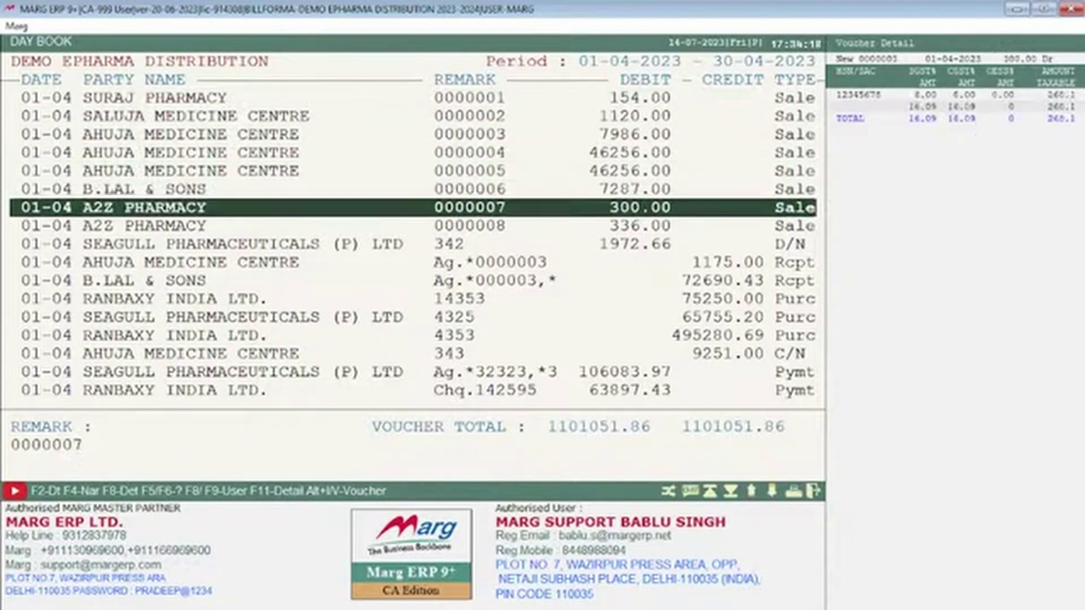
pyautogui.press('Down')
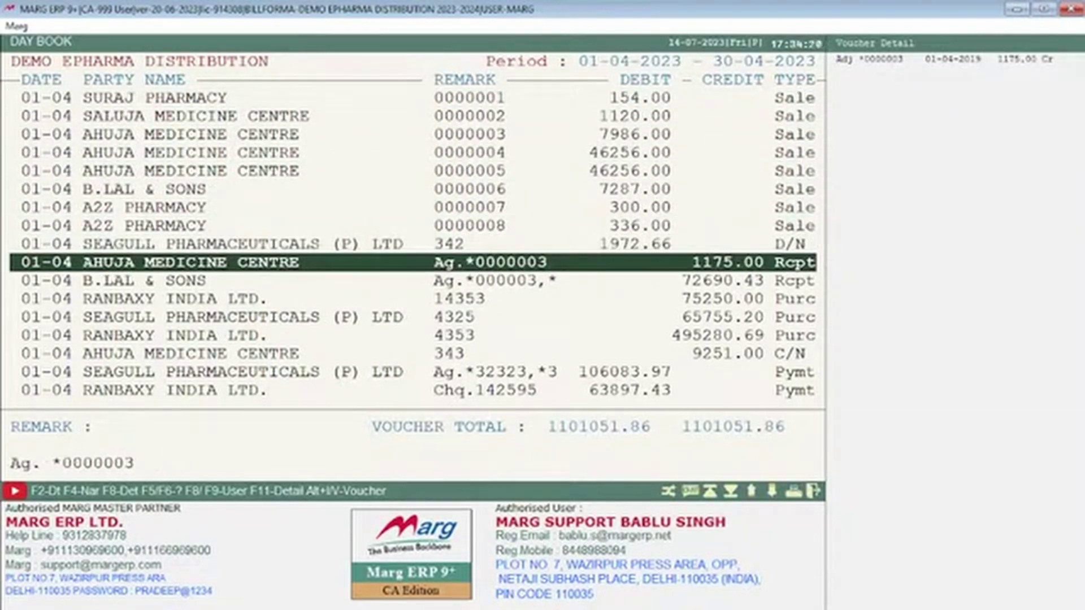
pyautogui.press('Down')
pyautogui.press('Down')
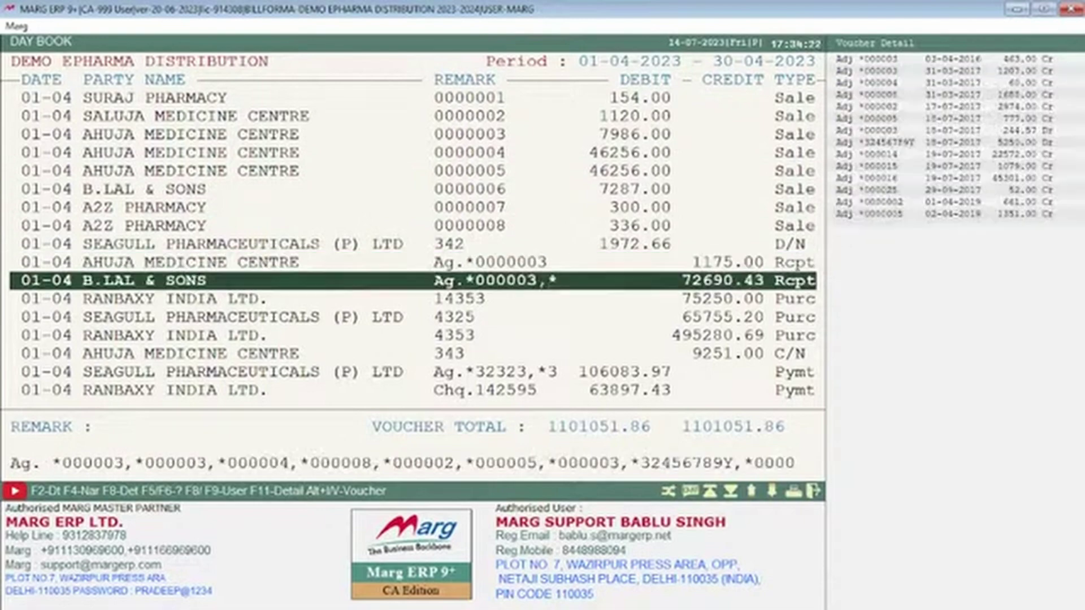
pyautogui.press('Down')
pyautogui.press('Down')
pyautogui.press('Down')
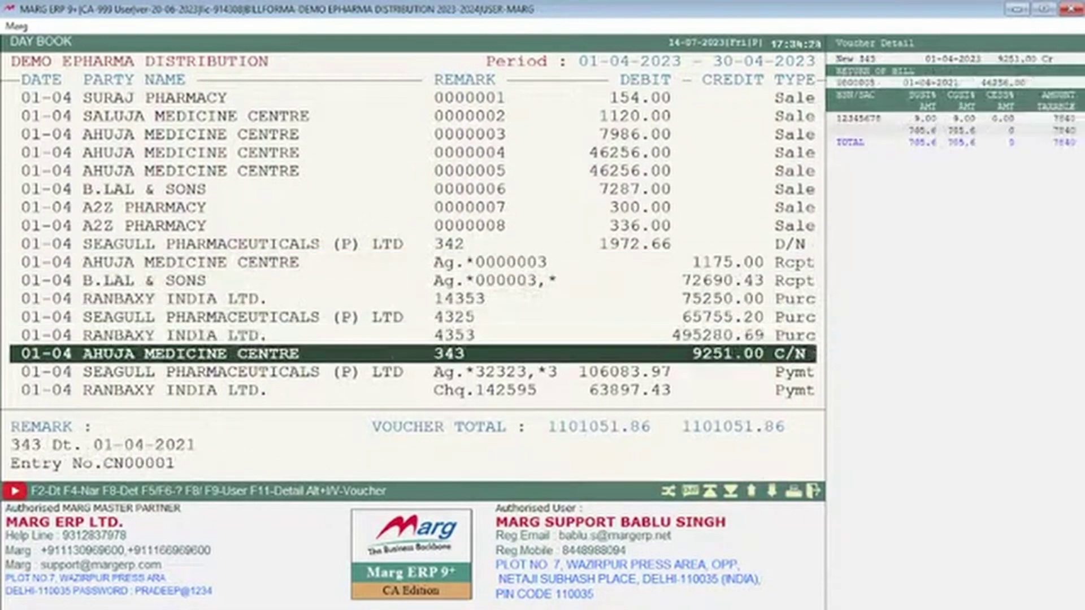
pyautogui.press('Down')
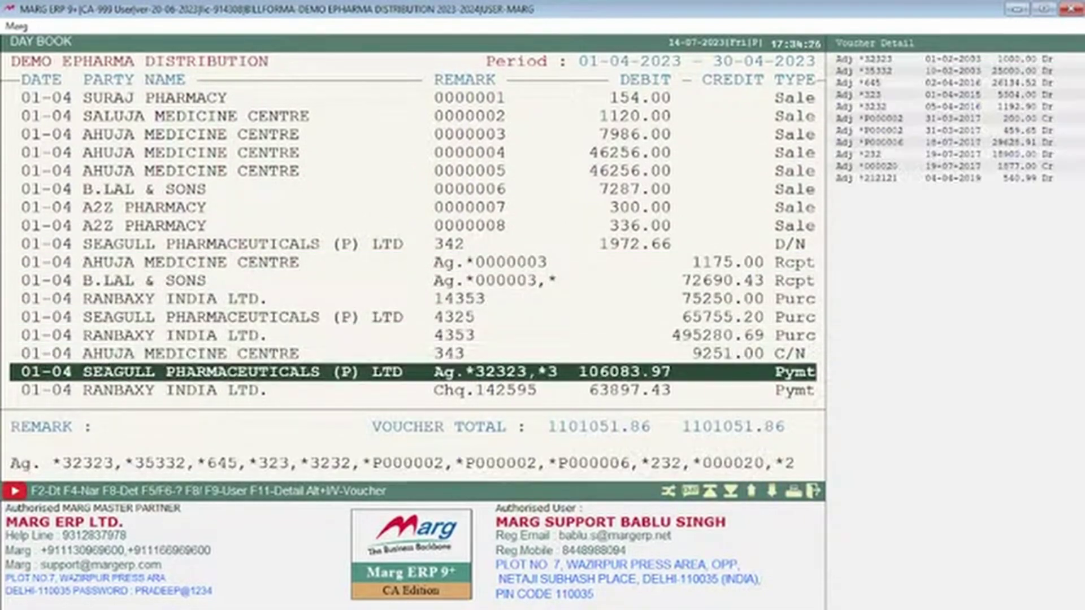
pyautogui.press('Down')
pyautogui.press('Down')
pyautogui.press('Up')
pyautogui.press('Down')
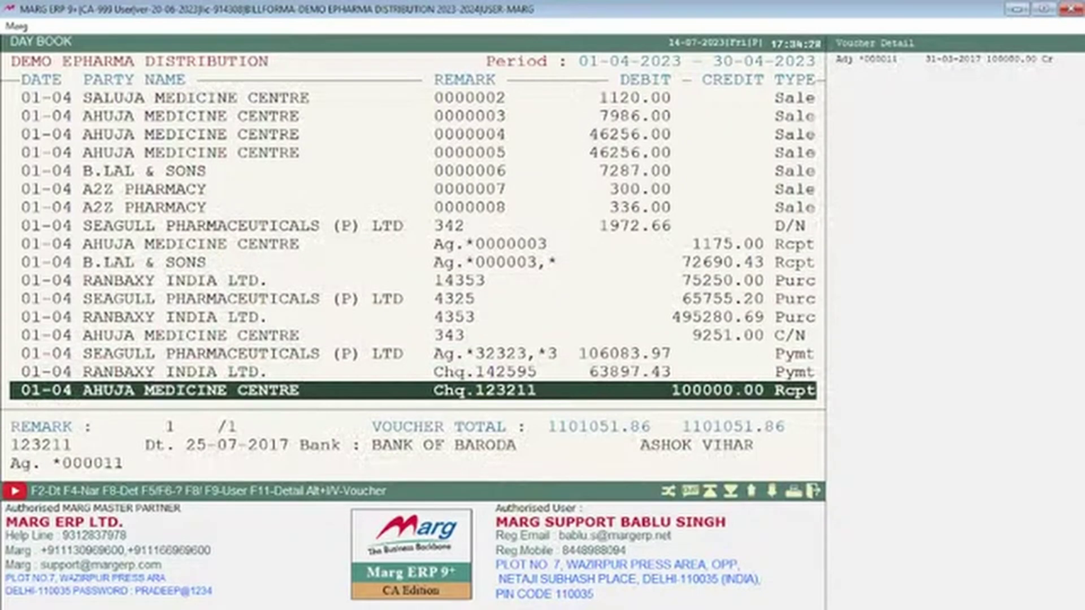
# Step: Open the SURAJ PHARMACY sale bill, the first Day Book entry, for modification
pyautogui.press('Up')
pyautogui.press('Up')
pyautogui.press('Up')
pyautogui.press('Up')
pyautogui.press('Up')
pyautogui.press('Up')
pyautogui.press('Up')
pyautogui.press('Up')
pyautogui.press('Up')
pyautogui.press('Up')
pyautogui.press('Up')
pyautogui.press('Up')
pyautogui.press('Up')
pyautogui.press('Up')
pyautogui.press('Up')
pyautogui.press('Up')
pyautogui.press('Up')
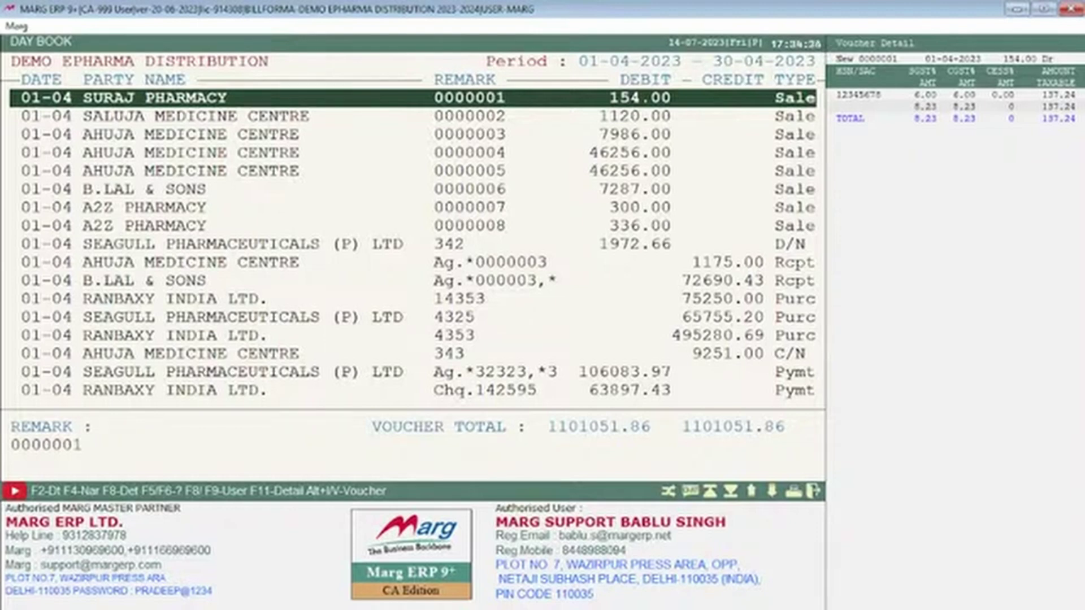
pyautogui.press('Return')
pyautogui.press('Right')
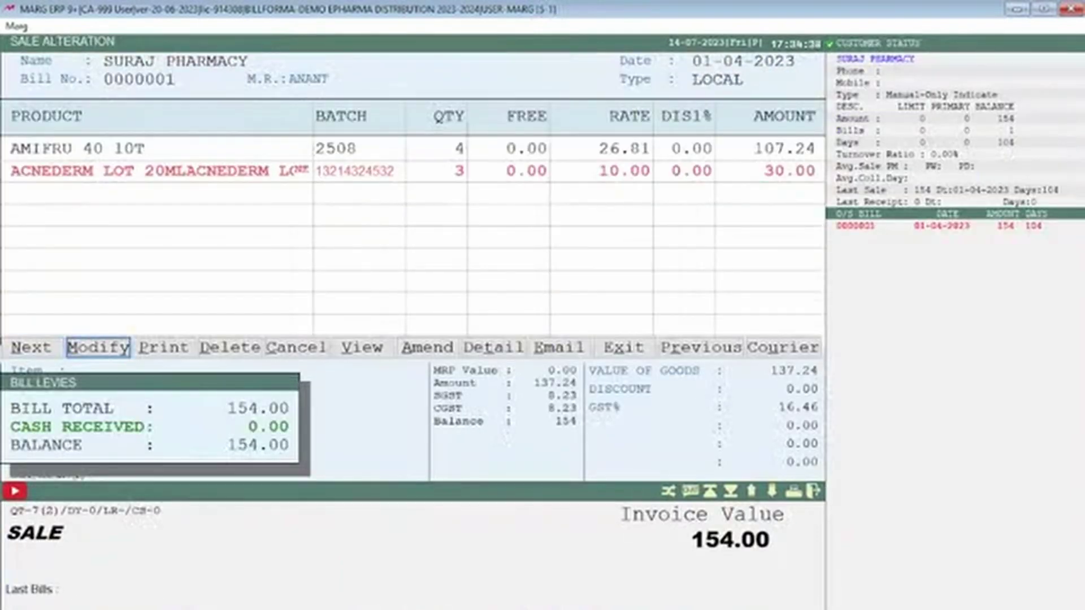
pyautogui.press('Return')
pyautogui.press('Return')
pyautogui.press('Return')
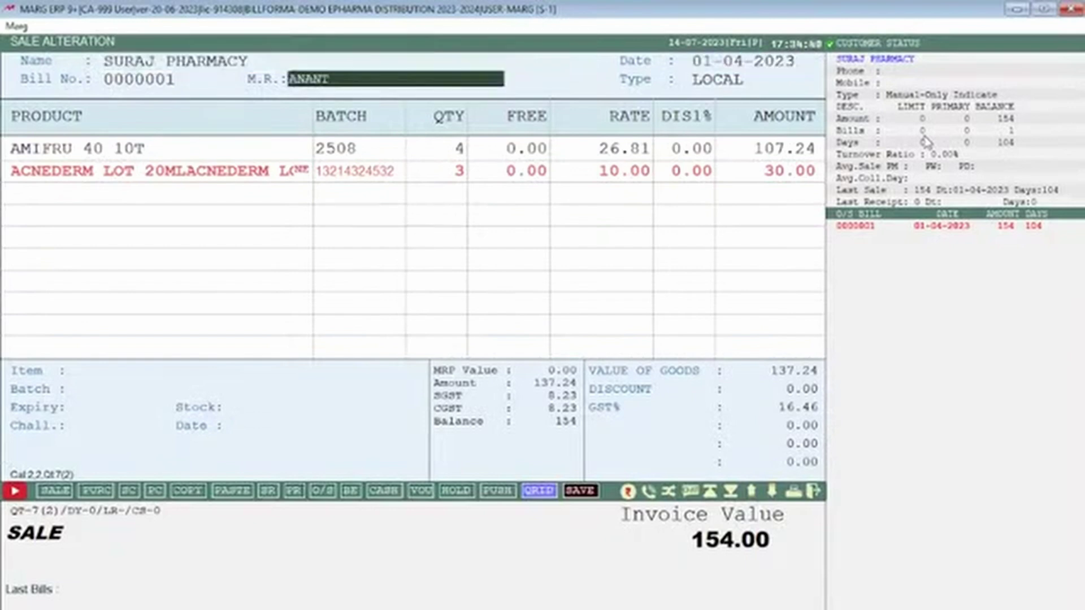
# Step: Review the bill's M.R. field and its item lines, from AMIFRU 40 10T to the ACNEDERM lotion
pyautogui.press('Return')
pyautogui.press('Return')
pyautogui.press('Return')
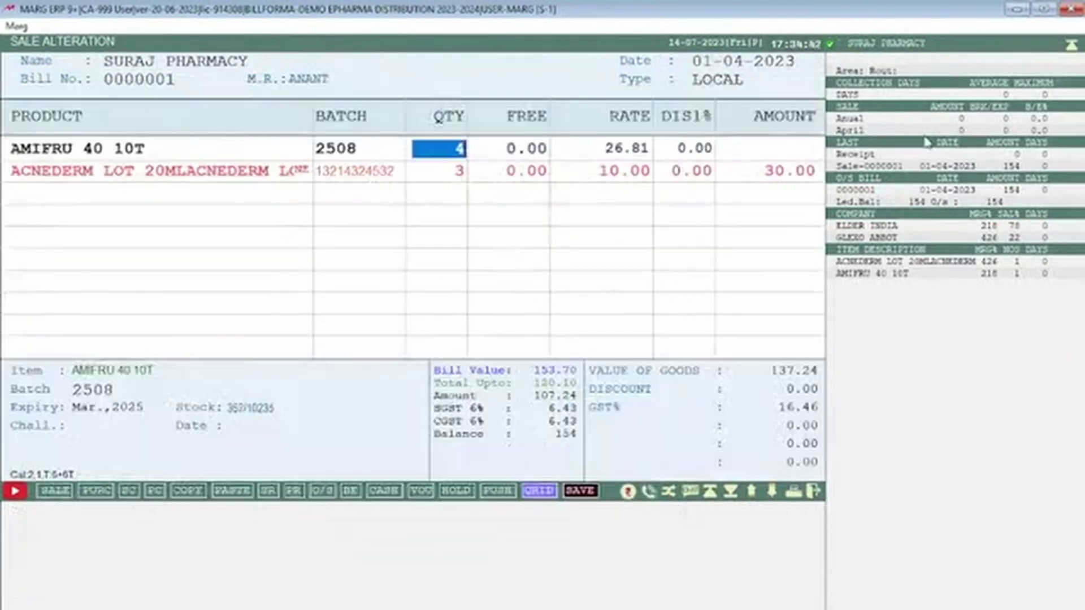
pyautogui.press('Return')
pyautogui.press('Return')
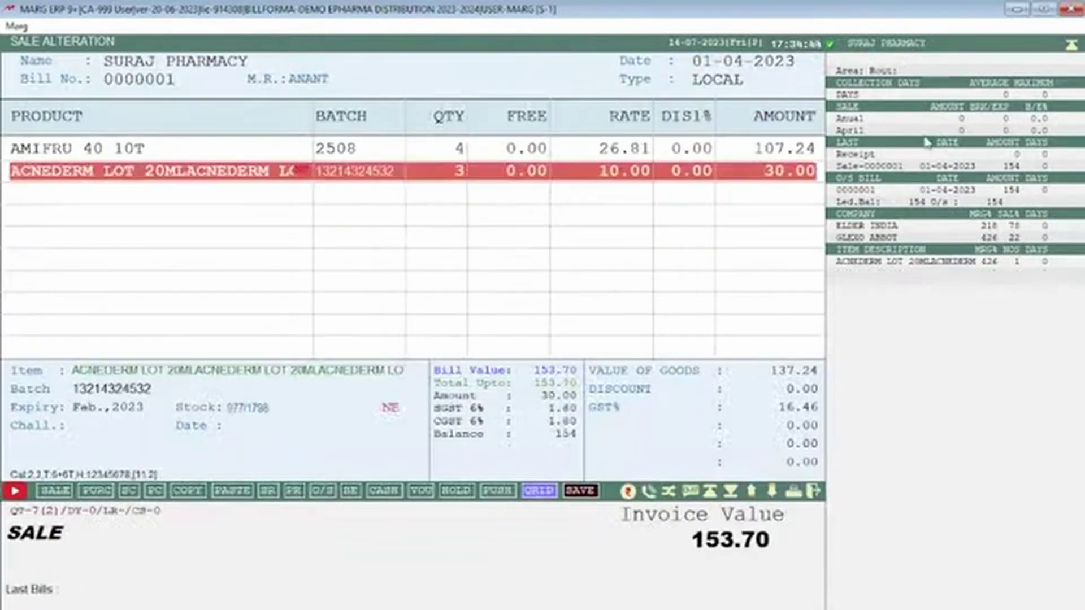
# Step: Leave the sale bill without saving changes and close the Day Book
pyautogui.press('Escape')
pyautogui.press('Right')
pyautogui.press('Return')
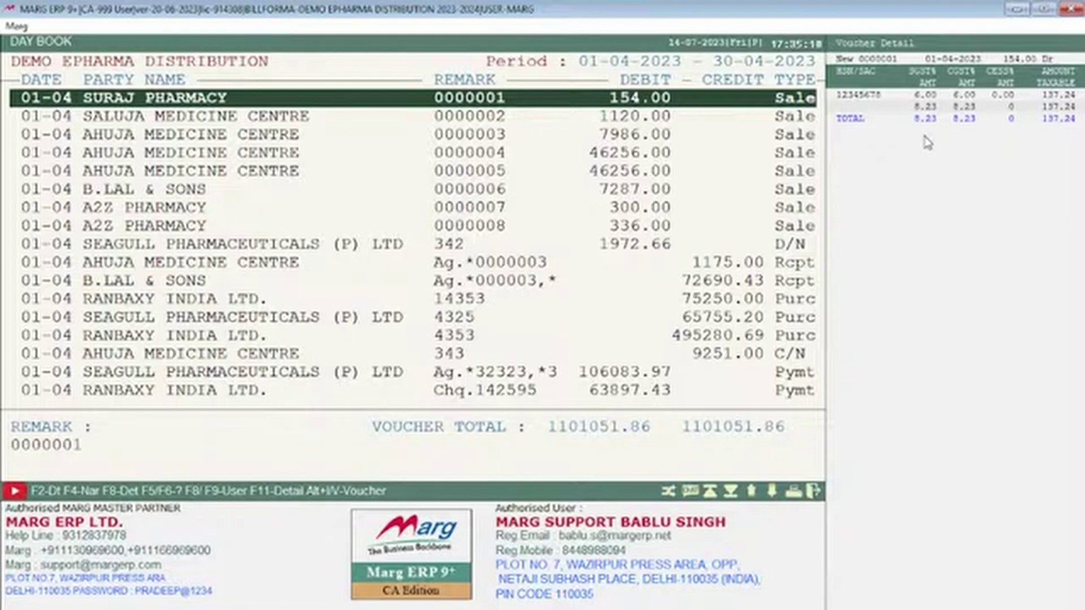
pyautogui.press('Return')
pyautogui.press('Escape')
pyautogui.press('Escape')
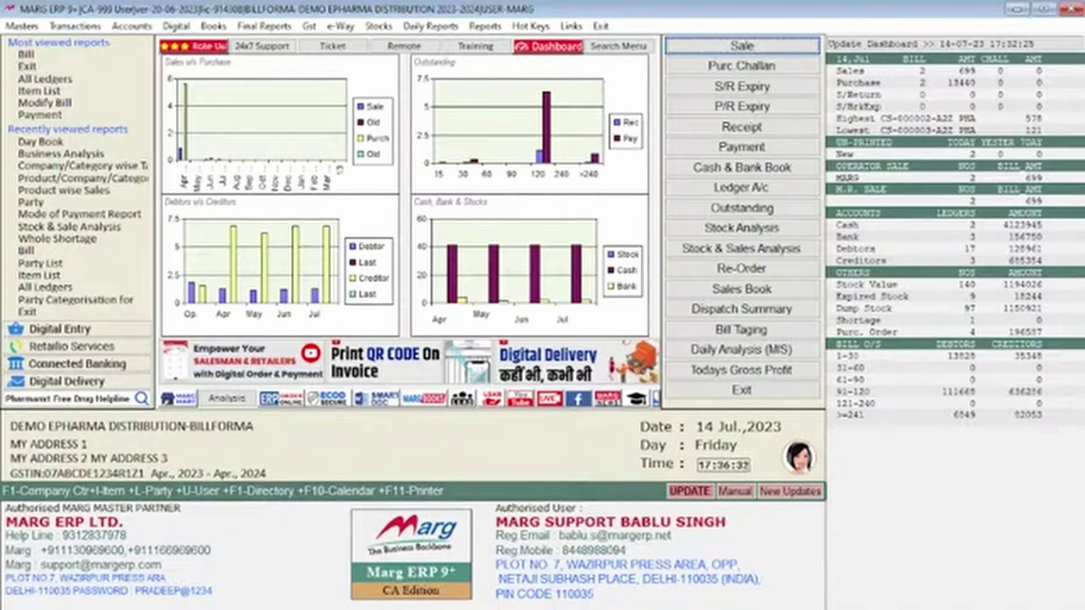
# Step: Open the Product wise Sales report from the daily sale reports
pyautogui.press('alt')
pyautogui.press('Right')
pyautogui.press('Right')
pyautogui.press('Right')
pyautogui.press('Right')
pyautogui.press('Right')
pyautogui.press('Right')
pyautogui.press('Right')
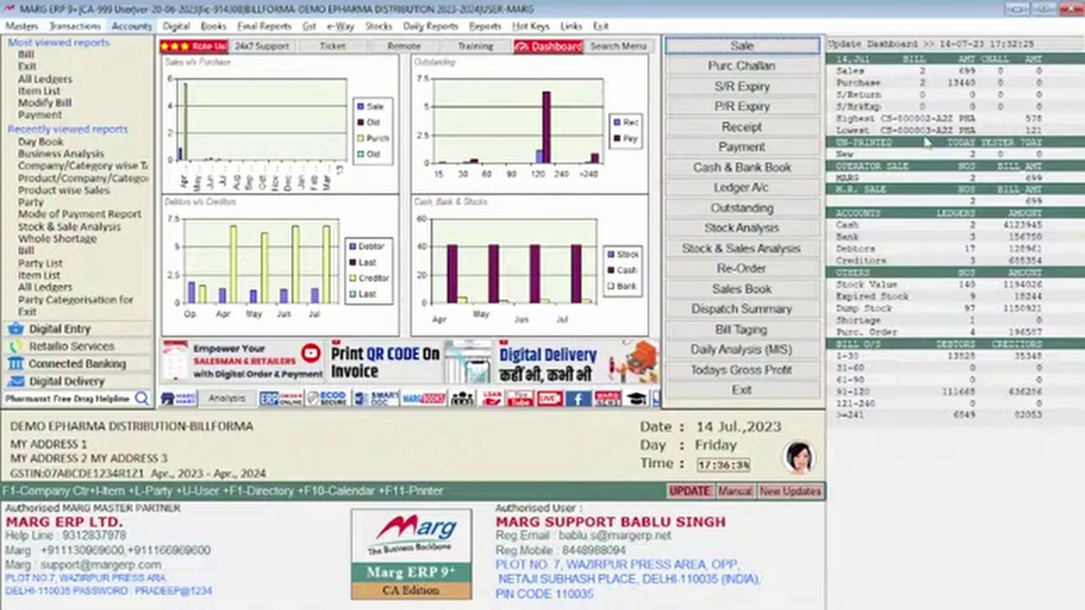
pyautogui.press('Right')
pyautogui.press('Right')
pyautogui.press('Down')
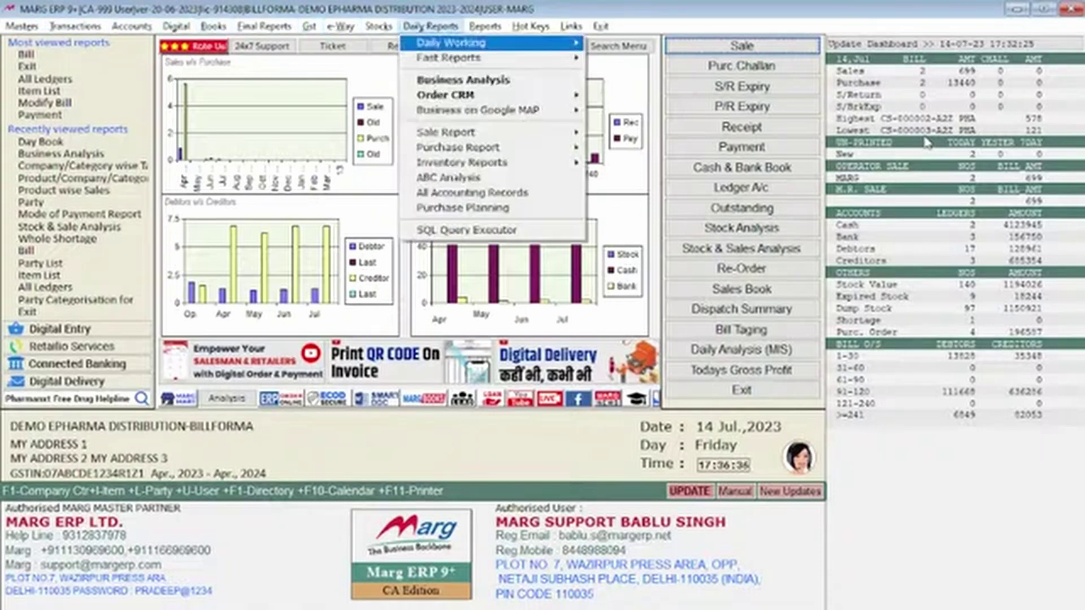
pyautogui.press('Up')
pyautogui.press('Down')
pyautogui.press('Down')
pyautogui.press('Down')
pyautogui.press('Down')
pyautogui.press('Down')
pyautogui.press('Down')
pyautogui.press('Right')
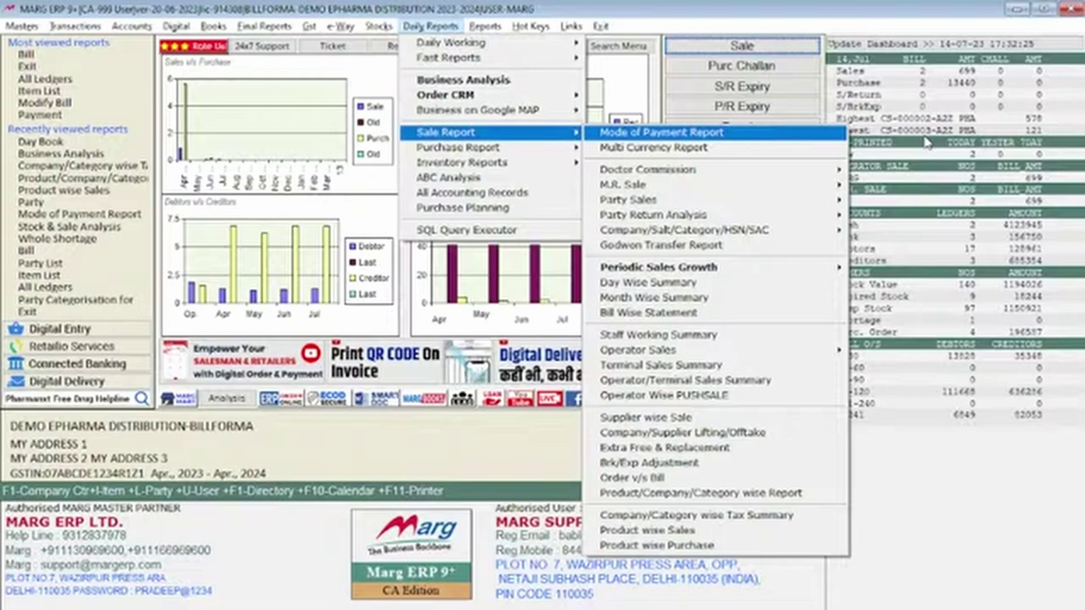
pyautogui.press('Up')
pyautogui.press('Up')
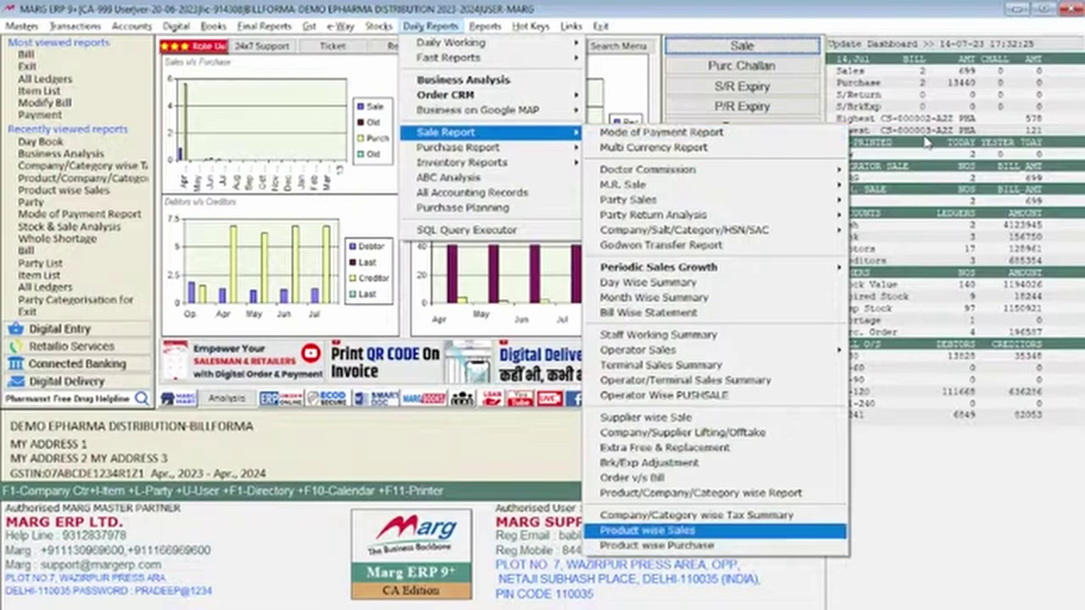
pyautogui.press('Return')
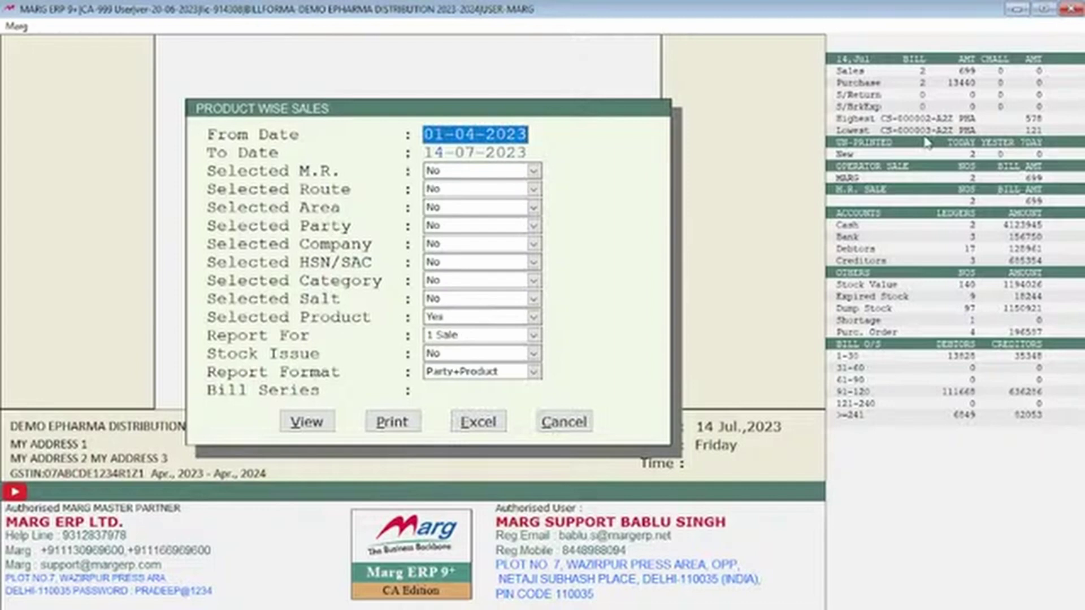
# Step: Keep the report's From Date at 01-04-2023 and set its To Date to 01-04-2023
pyautogui.press('Return')
pyautogui.write('0104')
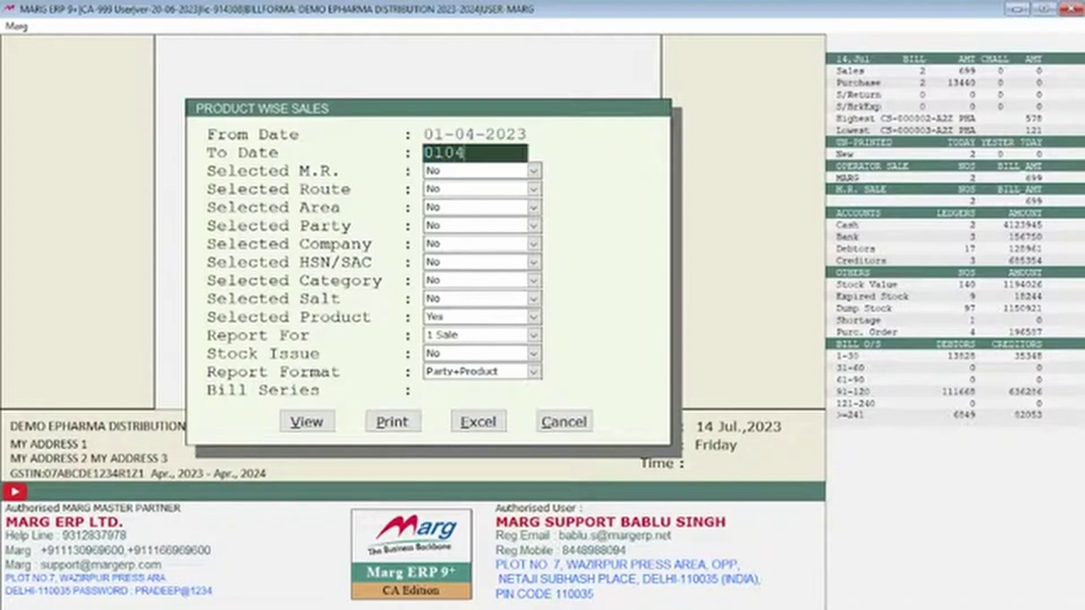
pyautogui.press('Return')
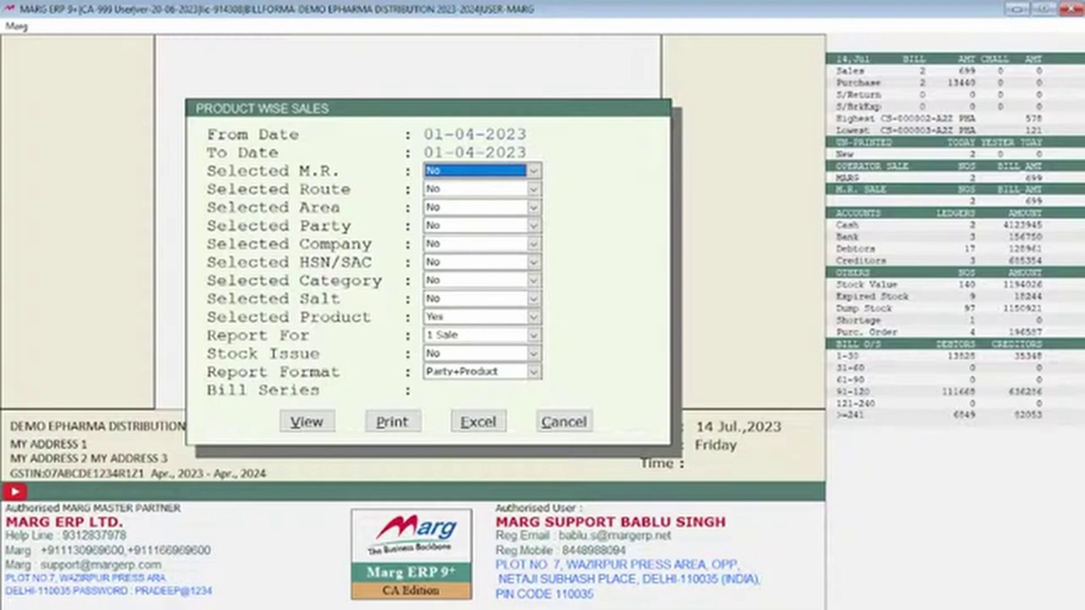
# Step: Set Selected M.R. to Yes and accept the list with all representatives selected
pyautogui.hotkey('alt', 'Down')
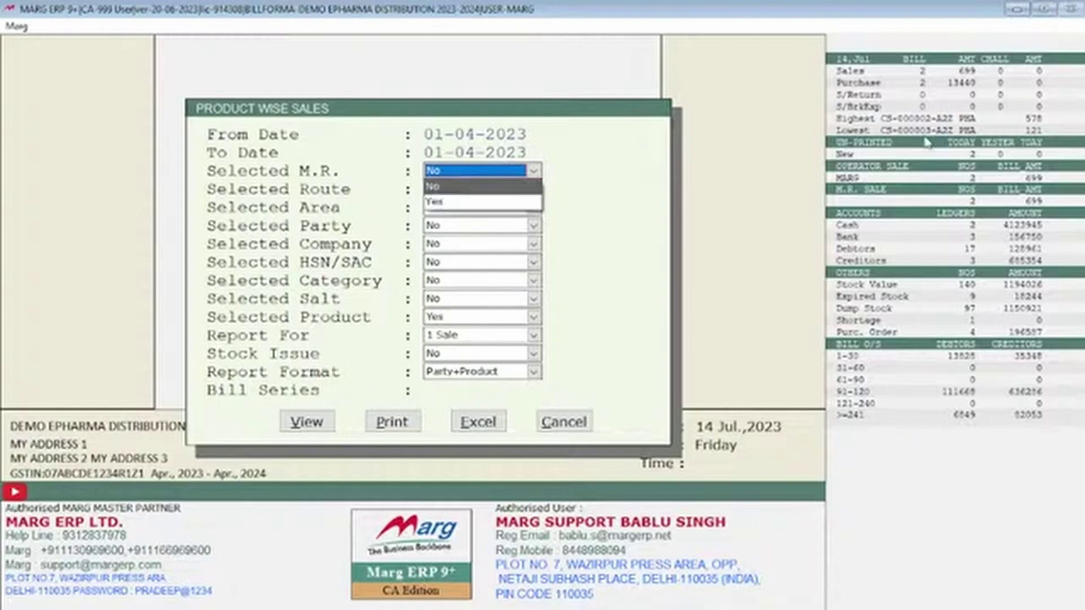
pyautogui.press('Down')
pyautogui.press('Return')
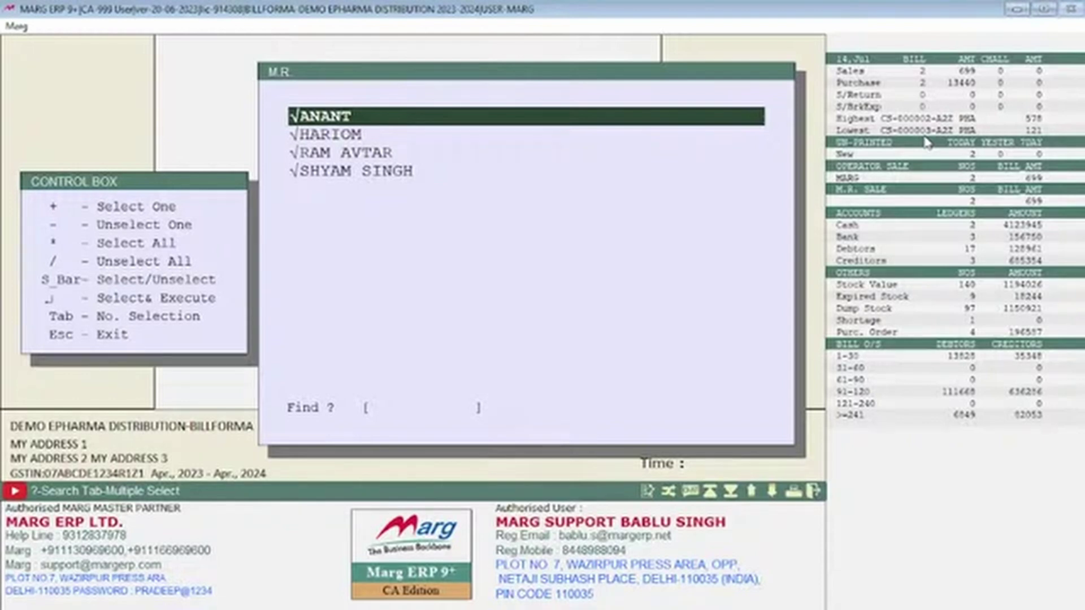
pyautogui.press('Return')
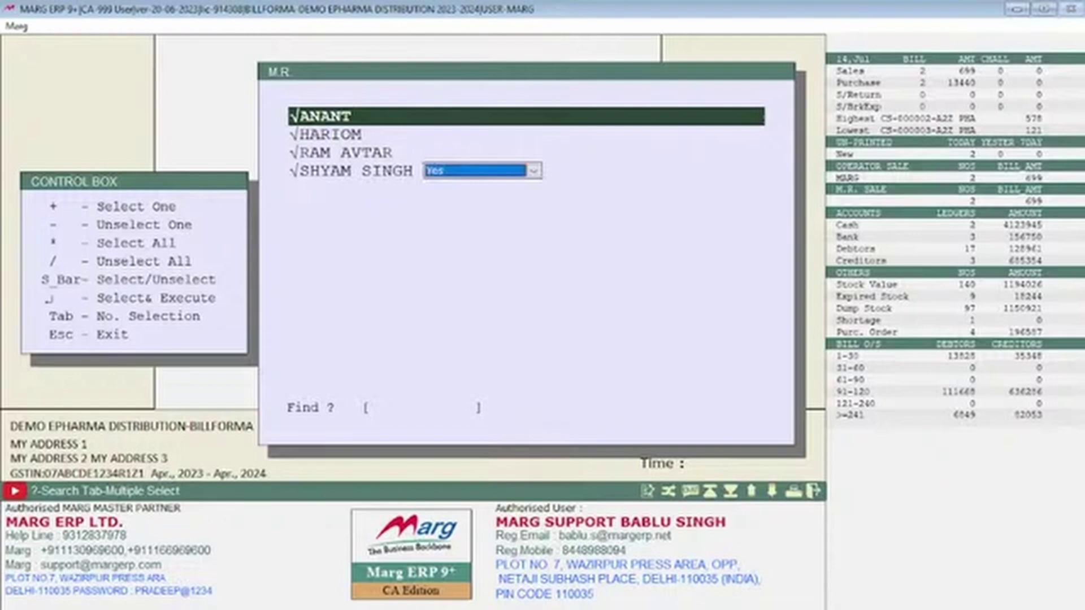
# Step: Leave the M.R. selection list and reopen the Product wise Sales report from the daily sale reports
pyautogui.press('Return')
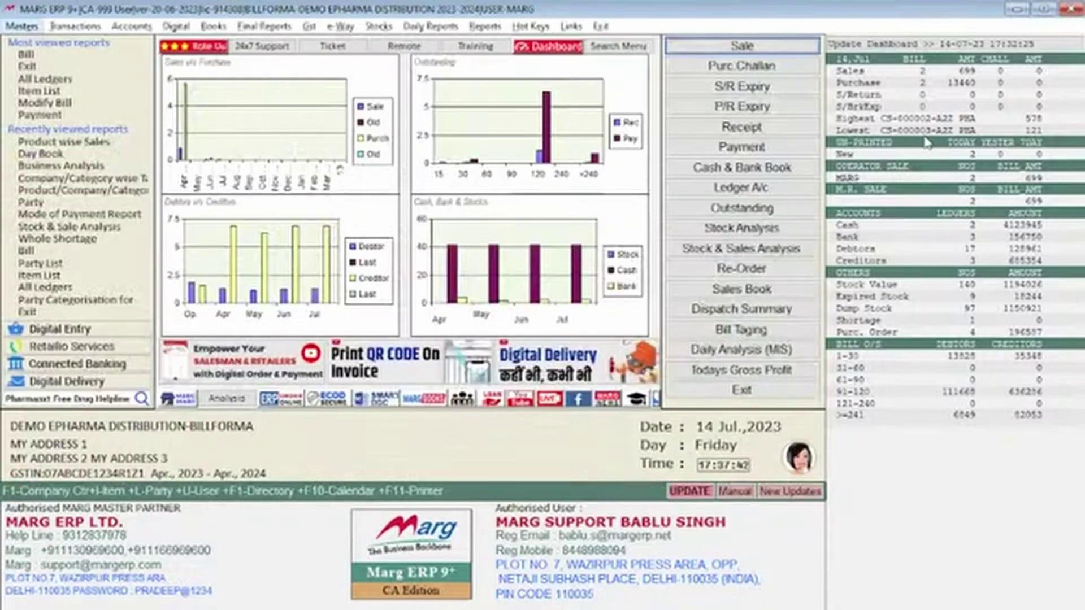
pyautogui.press('Right')
pyautogui.press('Right')
pyautogui.press('Right')
pyautogui.press('Right')
pyautogui.press('Right')
pyautogui.press('Right')
pyautogui.press('Right')
pyautogui.press('Right')
pyautogui.press('Right')
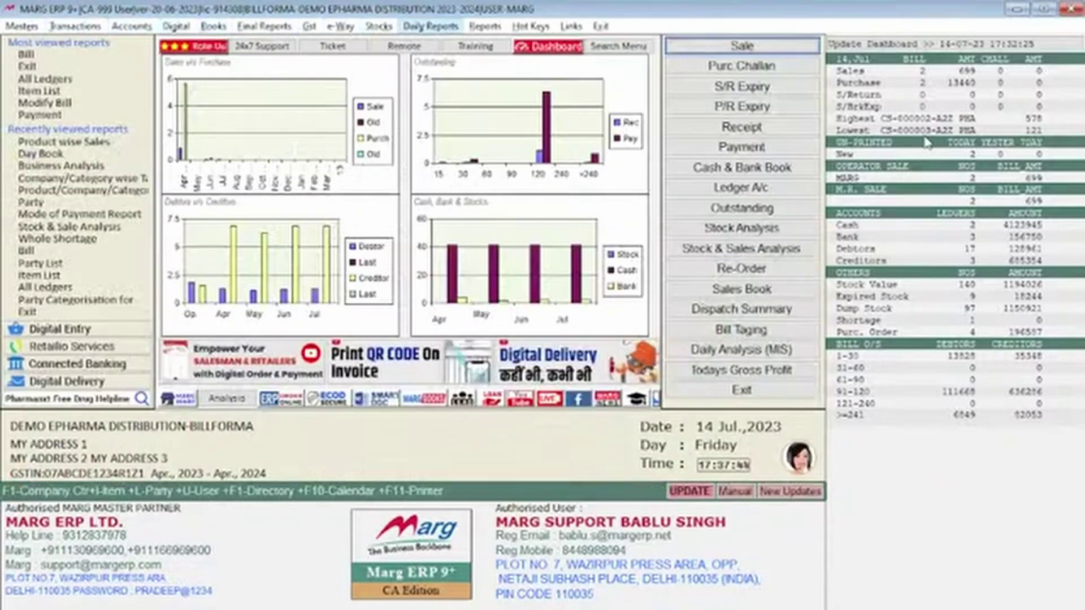
pyautogui.press('Down')
pyautogui.press('Down')
pyautogui.press('Down')
pyautogui.press('Down')
pyautogui.press('Down')
pyautogui.press('Right')
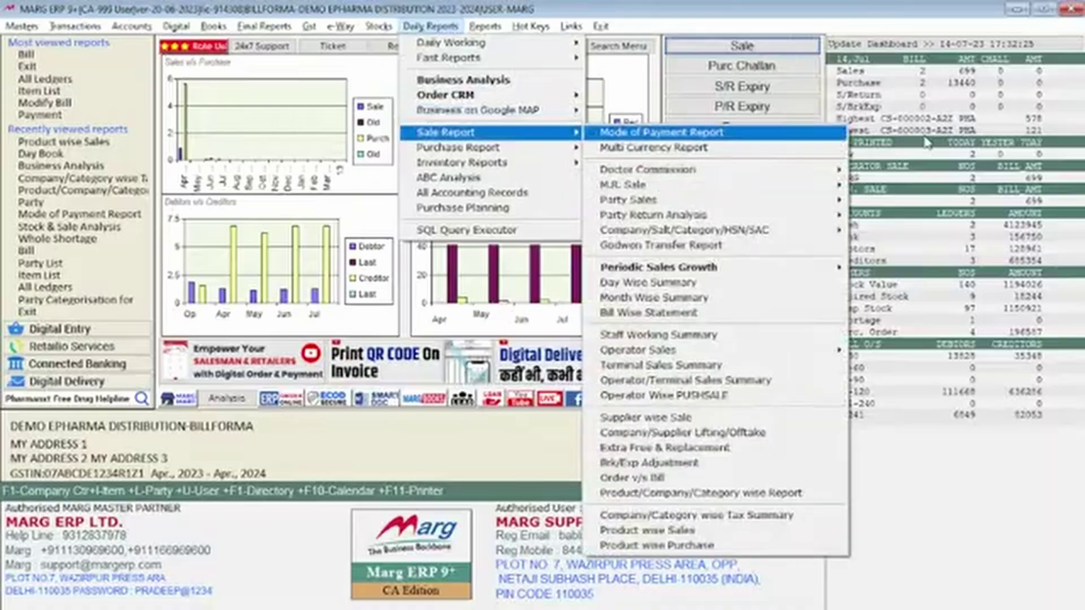
pyautogui.press('Up')
pyautogui.press('Up')
pyautogui.press('Return')
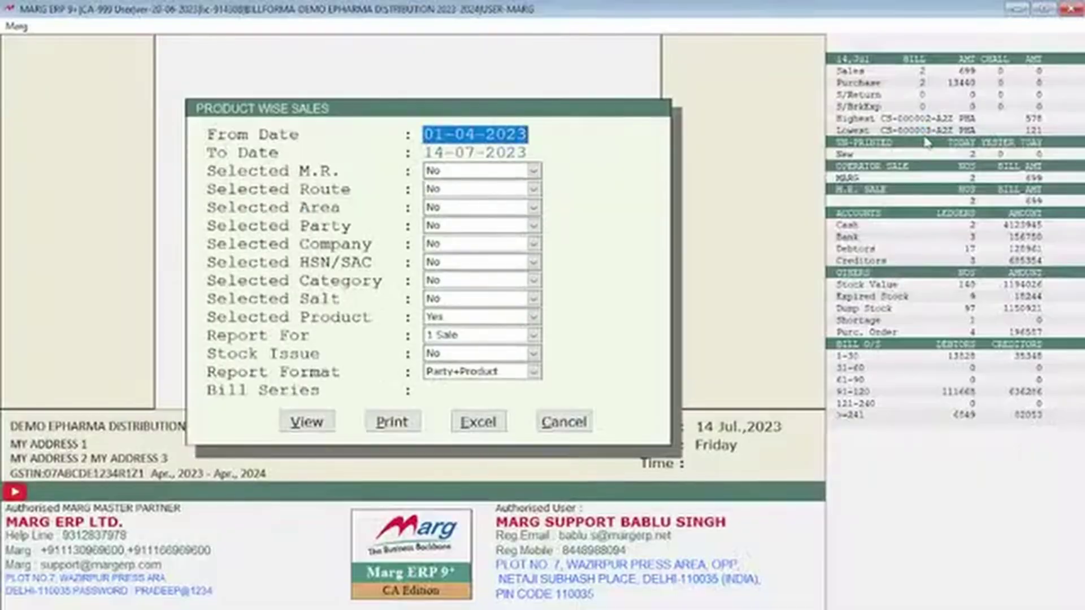
# Step: Accept 01-04-2023 as the From Date and set the To Date to 01-04-2023
pyautogui.press('Return')
pyautogui.write('01042023')
pyautogui.press('Return')
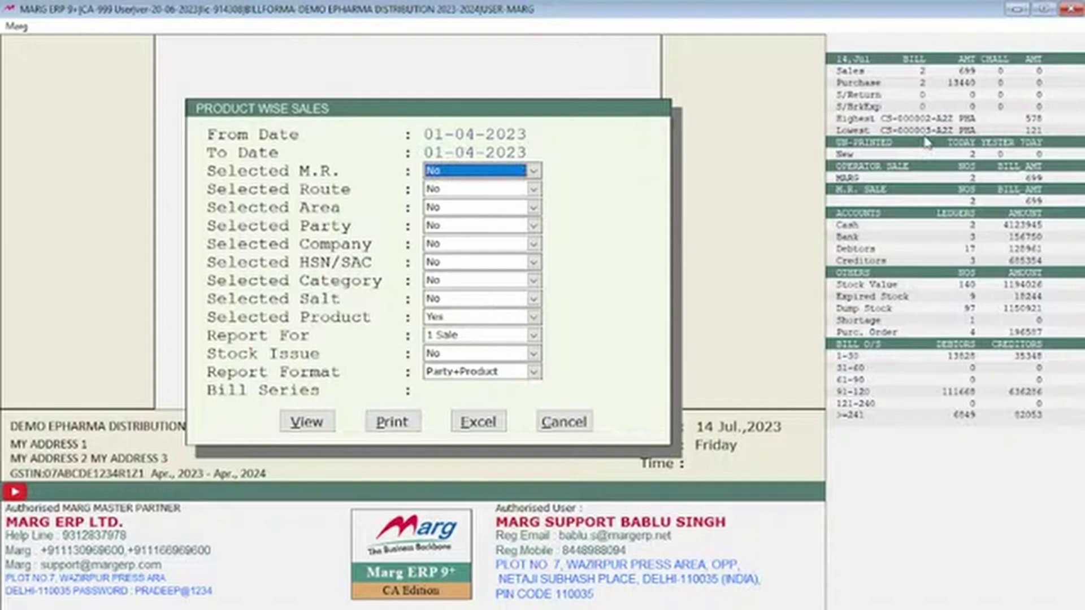
# Step: Keep the M.R., Route, Area, Party, Company, HSN/SAC, Category and Salt filters at No
pyautogui.press('Return')
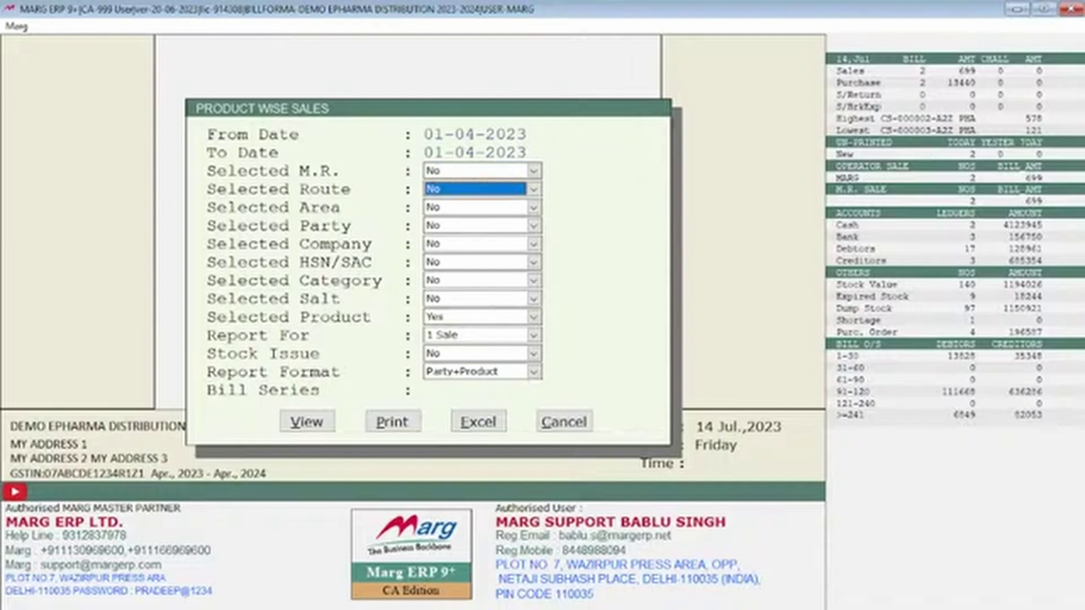
pyautogui.press('Return')
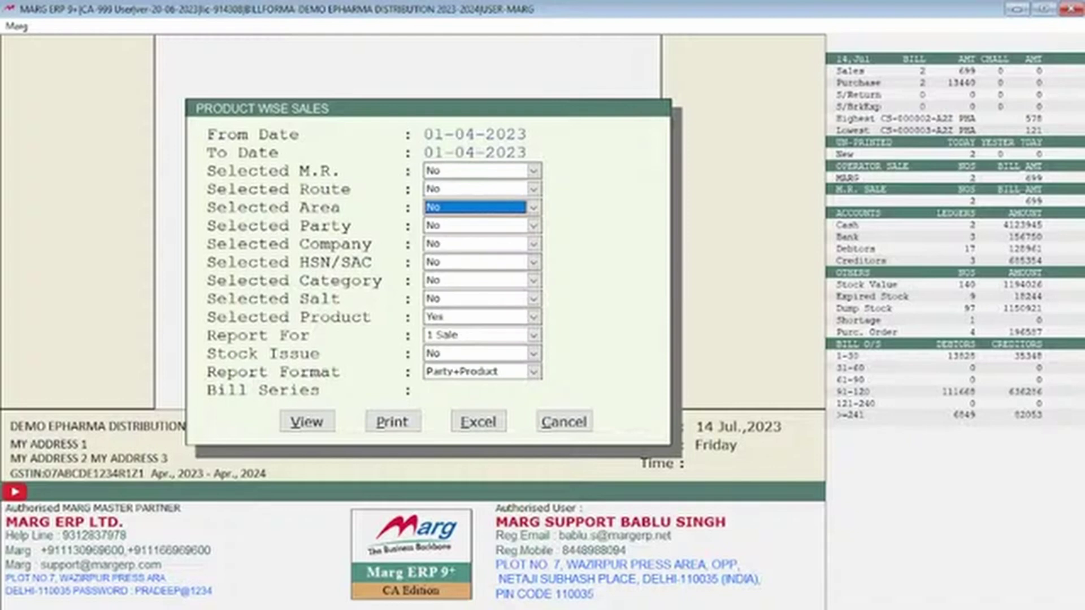
pyautogui.click(474, 226)
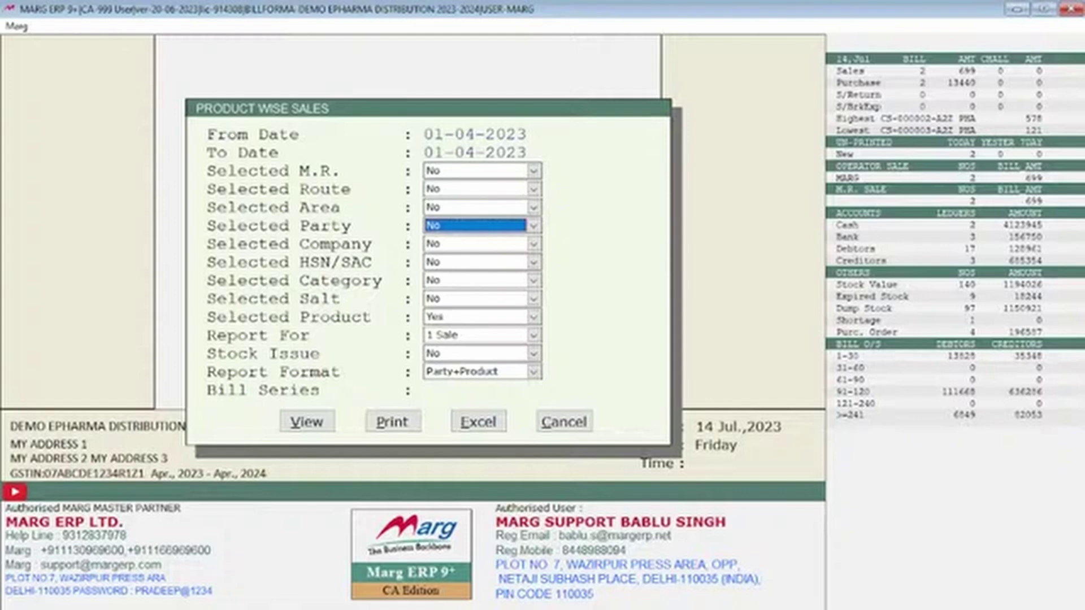
pyautogui.click(475, 243)
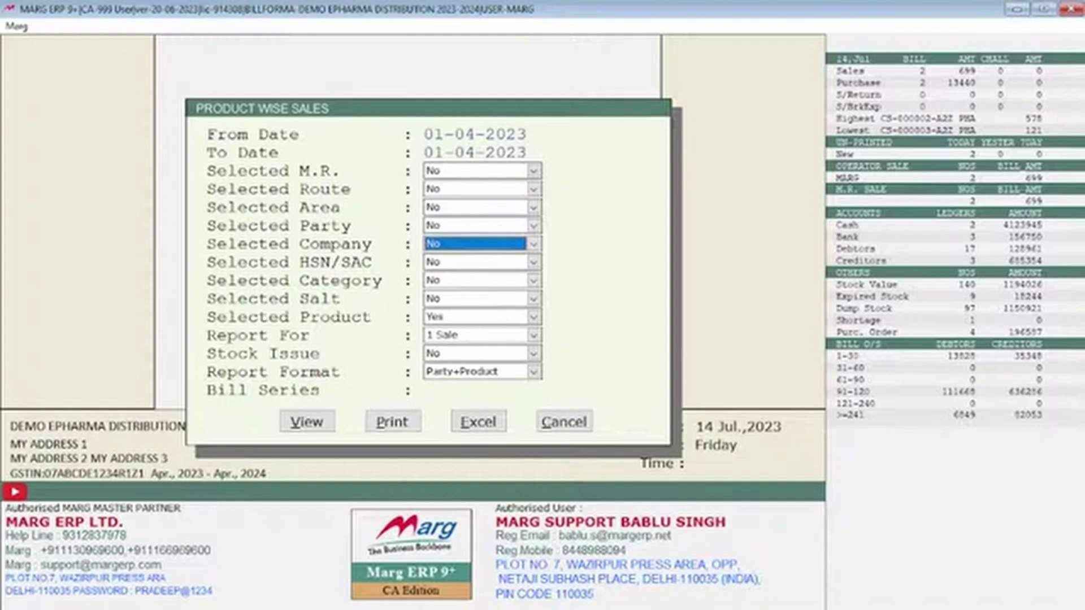
pyautogui.click(475, 262)
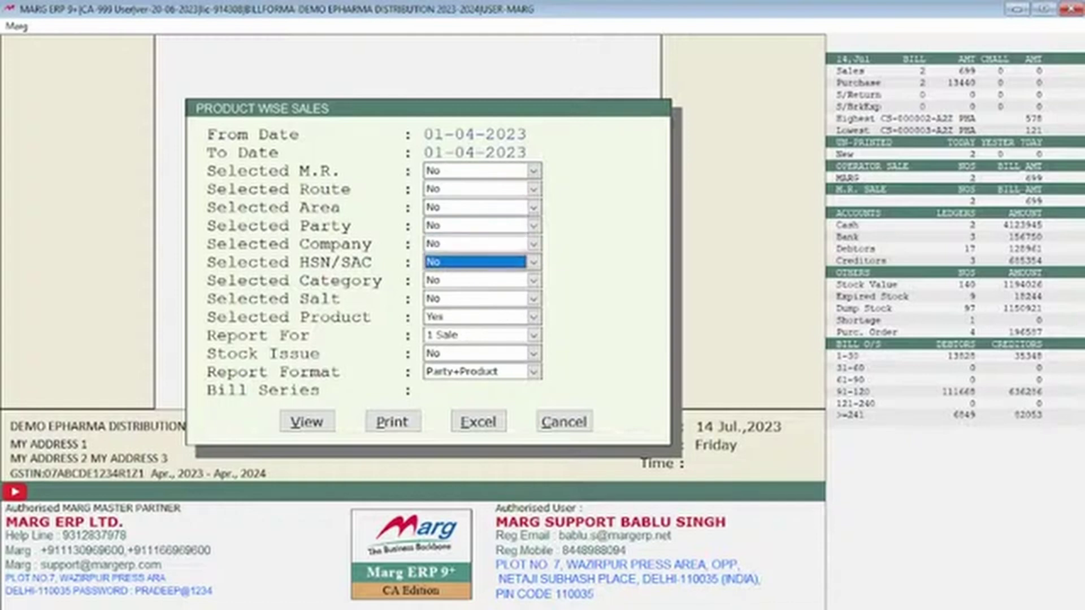
pyautogui.press('Return')
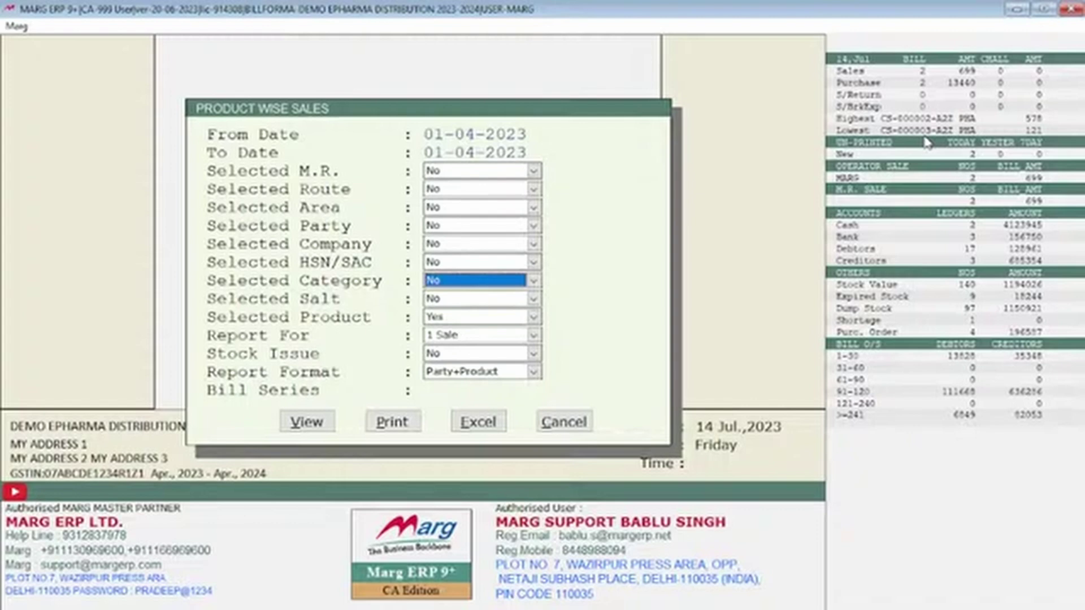
pyautogui.press('Return')
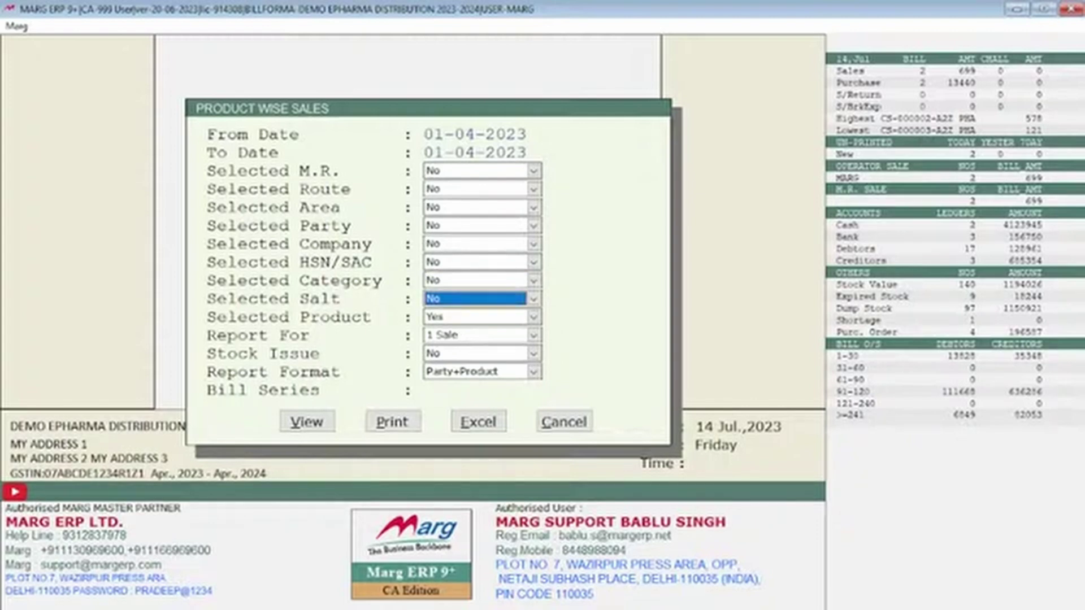
pyautogui.press('Return')
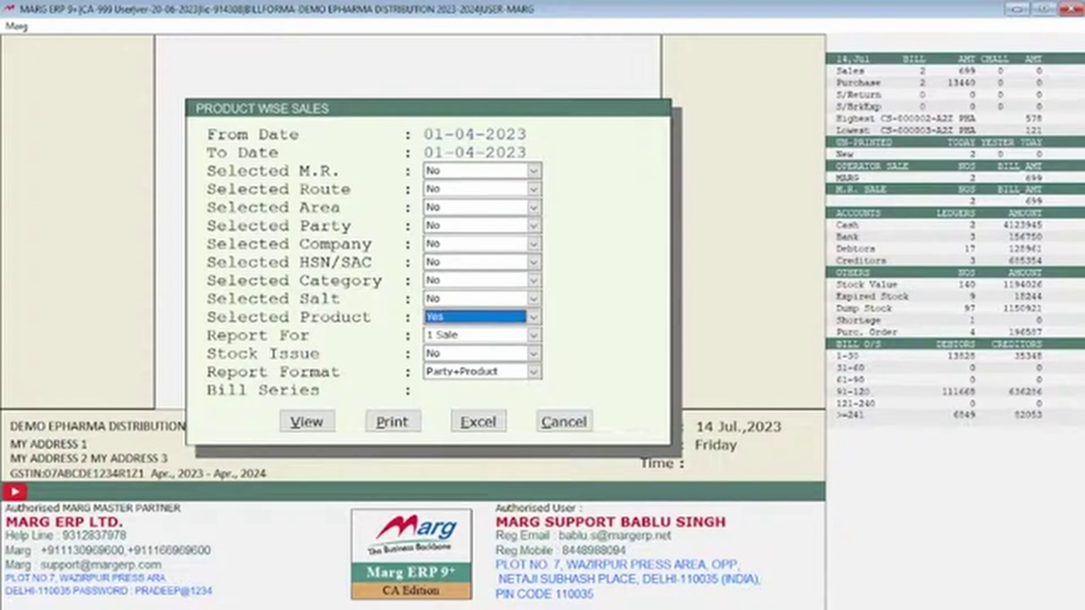
# Step: Set Selected Product to No, keeping Report For at 1 Sale and Stock Issue at No
pyautogui.press('n')
pyautogui.press('Return')
pyautogui.press('space')
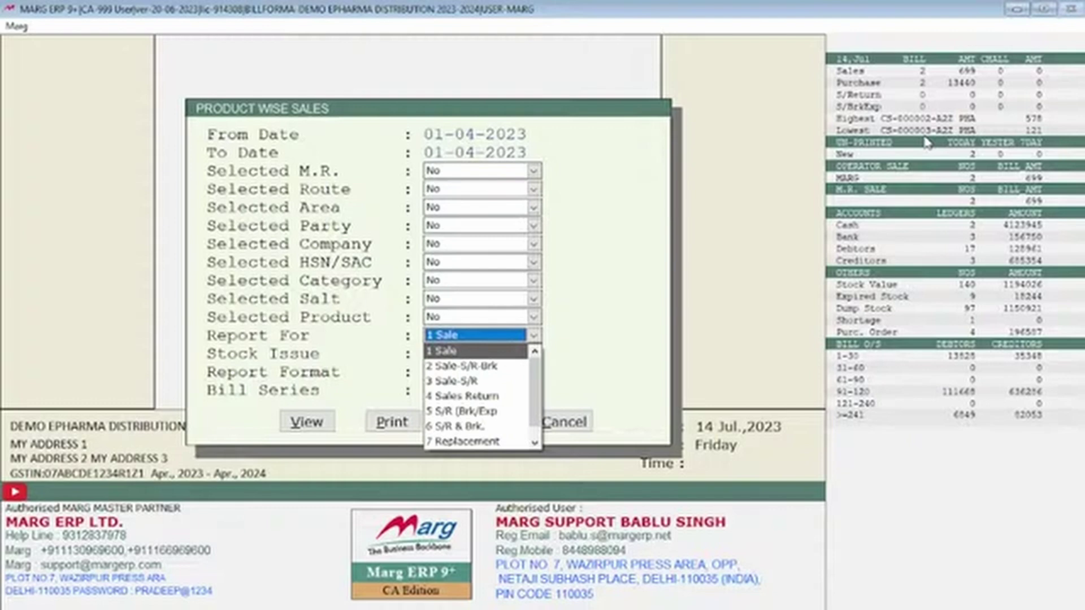
pyautogui.press('Escape')
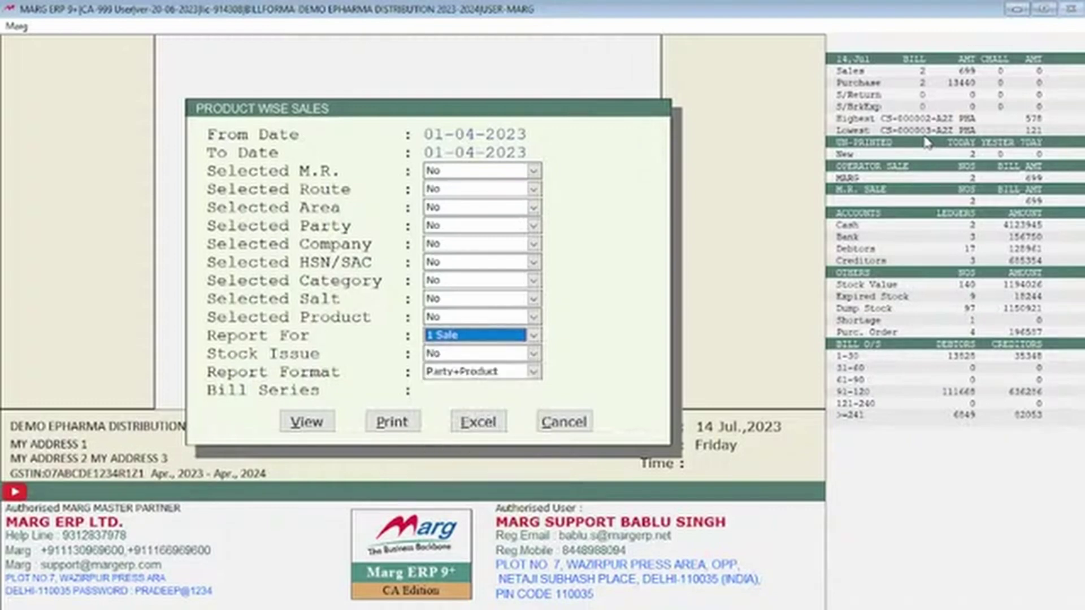
pyautogui.press('Return')
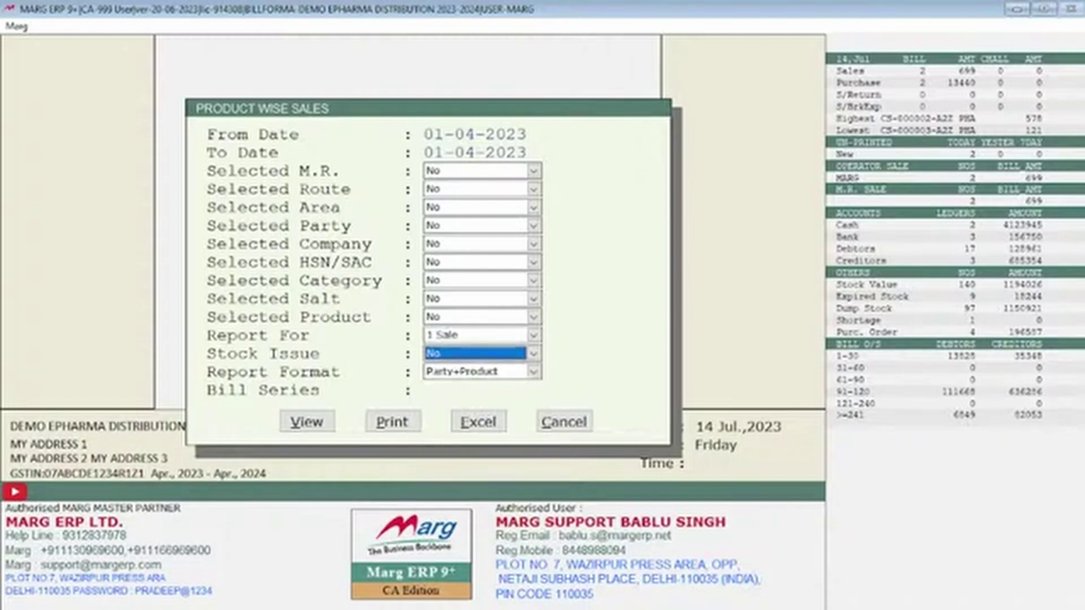
pyautogui.press('Return')
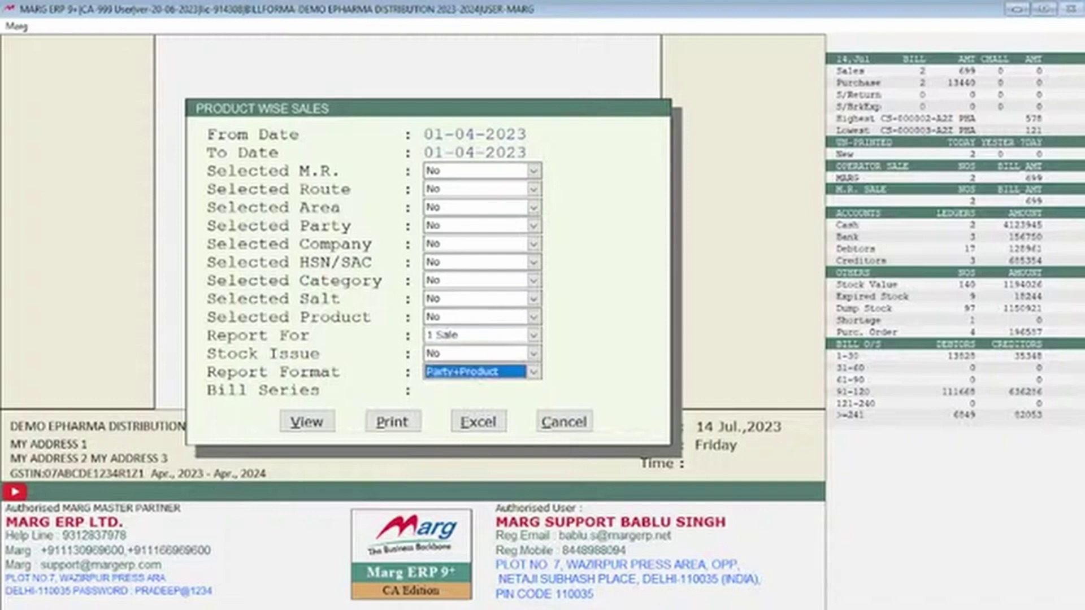
# Step: Keep the Report Format as Party+Product, leave the Bill Series blank and view the report
pyautogui.hotkey('alt', 'Down')
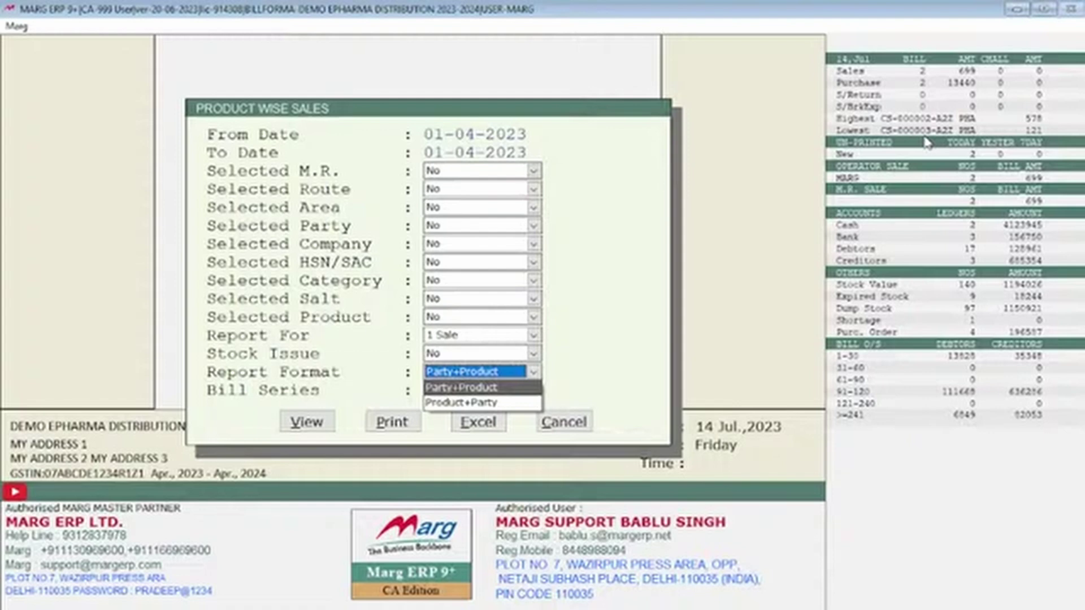
pyautogui.press('Return')
pyautogui.press('Return')
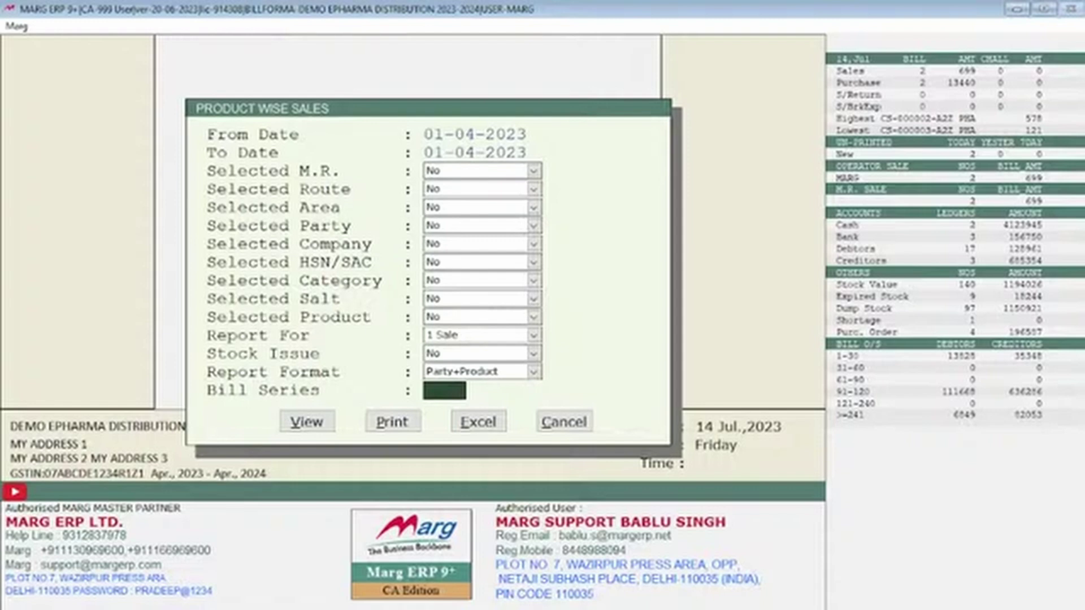
pyautogui.press('Return')
pyautogui.press('Return')
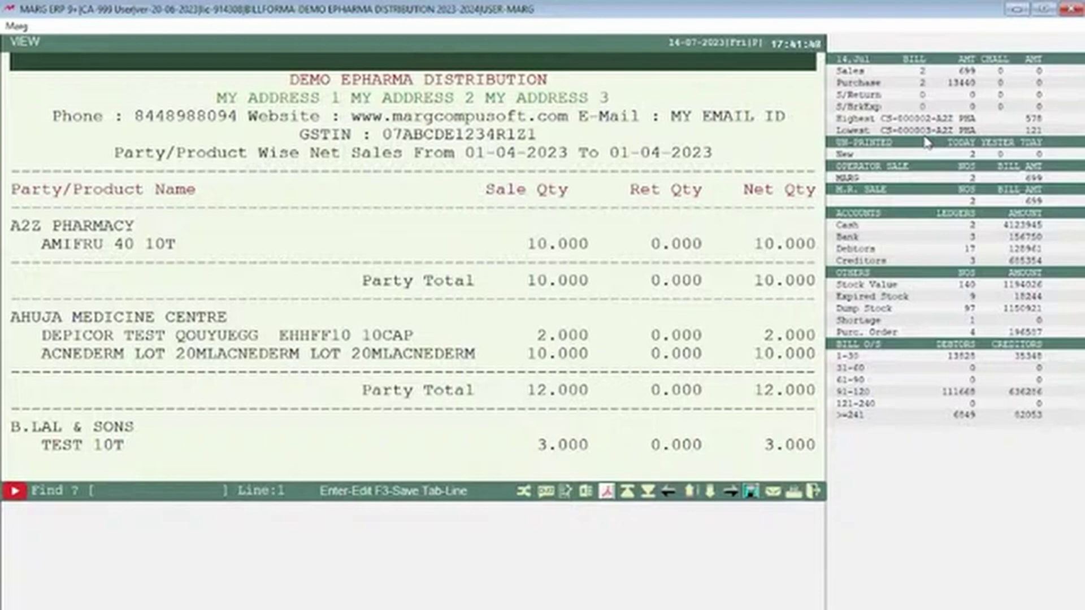
# Step: Examine the Party/Product wise net sales report through to its grand total and return to its beginning
pyautogui.press('Right')
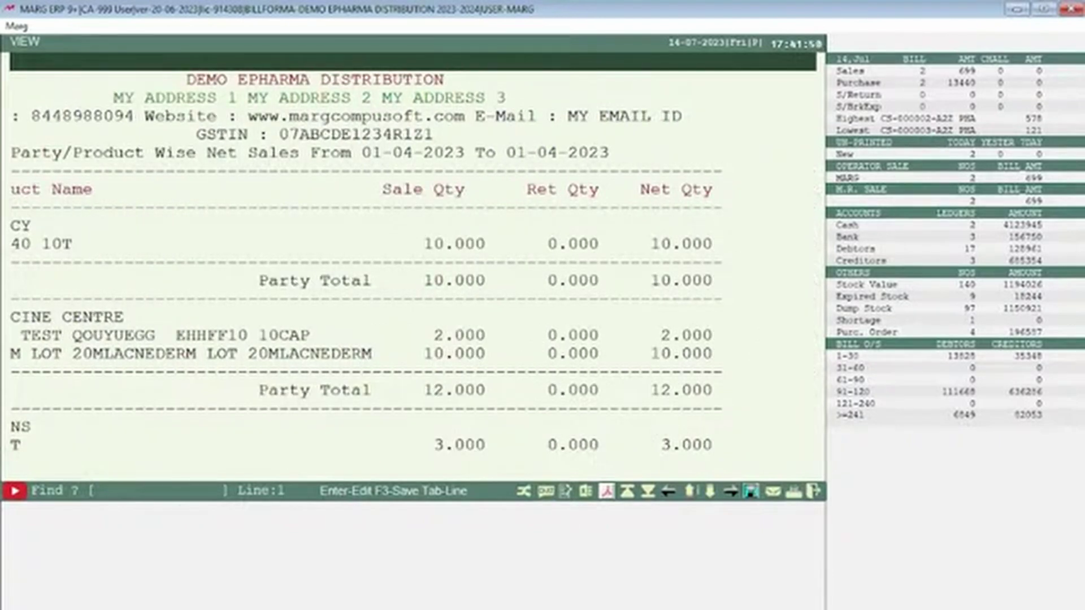
pyautogui.press('Left')
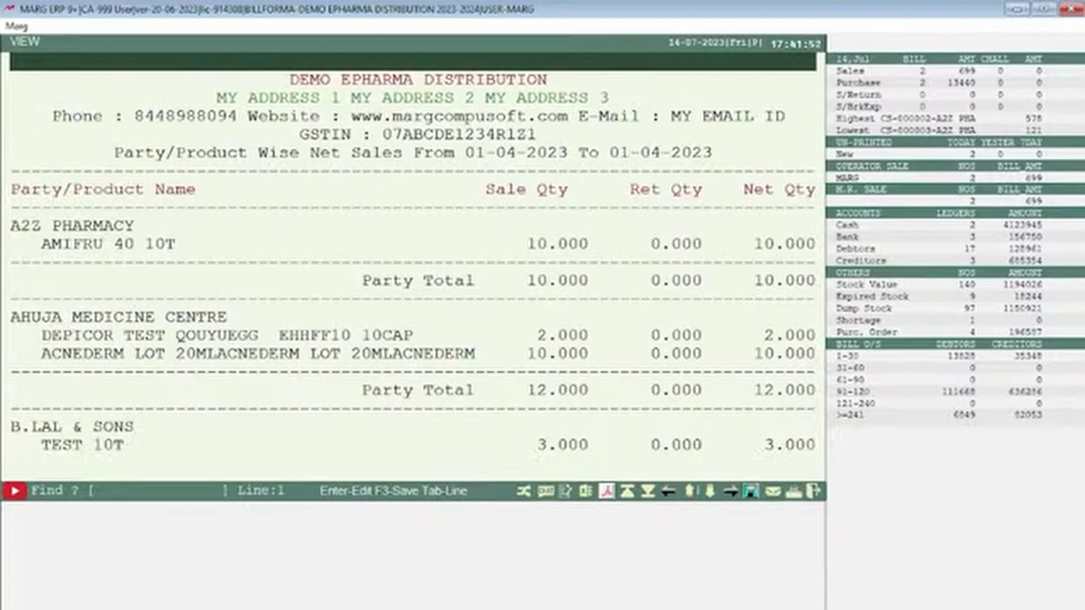
pyautogui.press('Down')
pyautogui.press('Down')
pyautogui.press('Down')
pyautogui.press('Down')
pyautogui.press('Down')
pyautogui.press('Down')
pyautogui.press('Down')
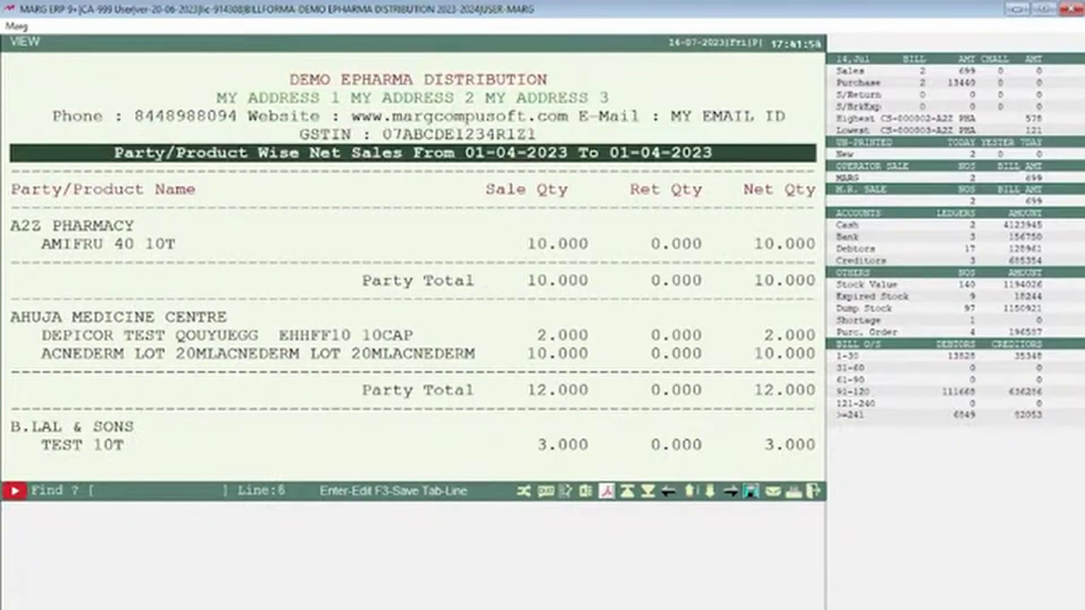
pyautogui.press('Down')
pyautogui.press('Down')
pyautogui.press('Down')
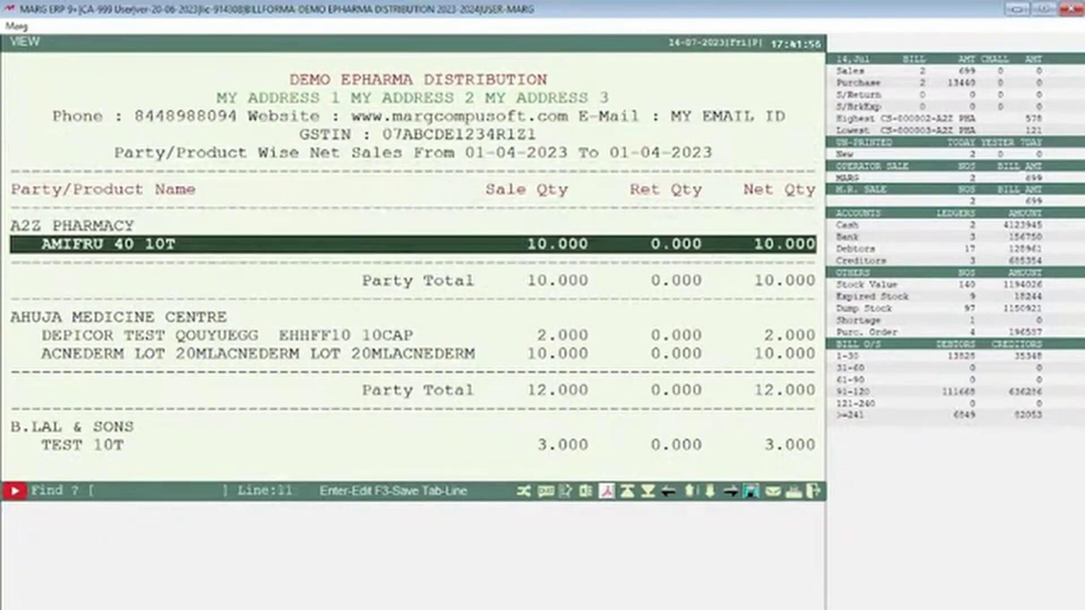
pyautogui.press('Right')
pyautogui.press('Down')
pyautogui.press('Down')
pyautogui.press('Down')
pyautogui.press('Down')
pyautogui.press('Down')
pyautogui.press('Down')
pyautogui.press('Down')
pyautogui.press('Down')
pyautogui.press('Down')
pyautogui.press('Down')
pyautogui.press('Down')
pyautogui.press('Down')
pyautogui.press('Down')
pyautogui.press('Down')
pyautogui.press('Down')
pyautogui.press('Down')
pyautogui.press('Down')
pyautogui.press('Down')
pyautogui.press('Down')
pyautogui.press('Down')
pyautogui.press('Down')
pyautogui.press('Down')
pyautogui.press('Down')
pyautogui.press('Down')
pyautogui.press('Down')
pyautogui.press('Down')
pyautogui.press('Down')
pyautogui.press('Down')
pyautogui.press('Down')
pyautogui.press('Down')
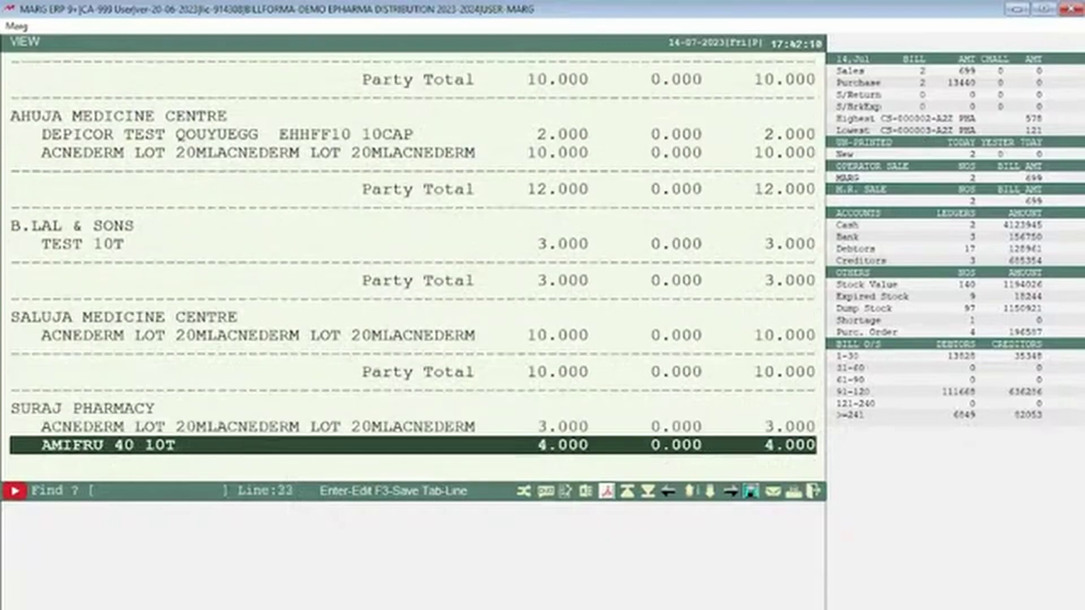
pyautogui.press('Up')
pyautogui.press('Up')
pyautogui.press('Up')
pyautogui.press('Up')
pyautogui.press('Up')
pyautogui.press('Up')
pyautogui.press('Up')
pyautogui.press('Up')
pyautogui.press('Up')
pyautogui.press('Up')
pyautogui.press('Up')
pyautogui.press('Up')
pyautogui.press('Up')
pyautogui.press('Up')
pyautogui.press('Up')
pyautogui.press('Up')
pyautogui.press('Up')
pyautogui.press('Up')
pyautogui.press('Up')
pyautogui.press('Up')
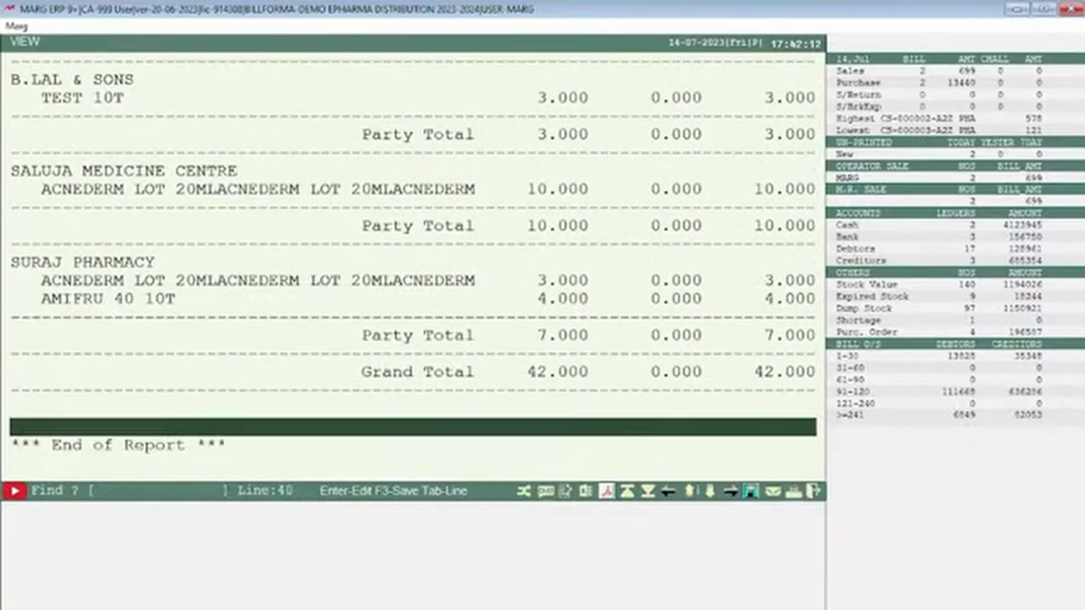
pyautogui.press('Up')
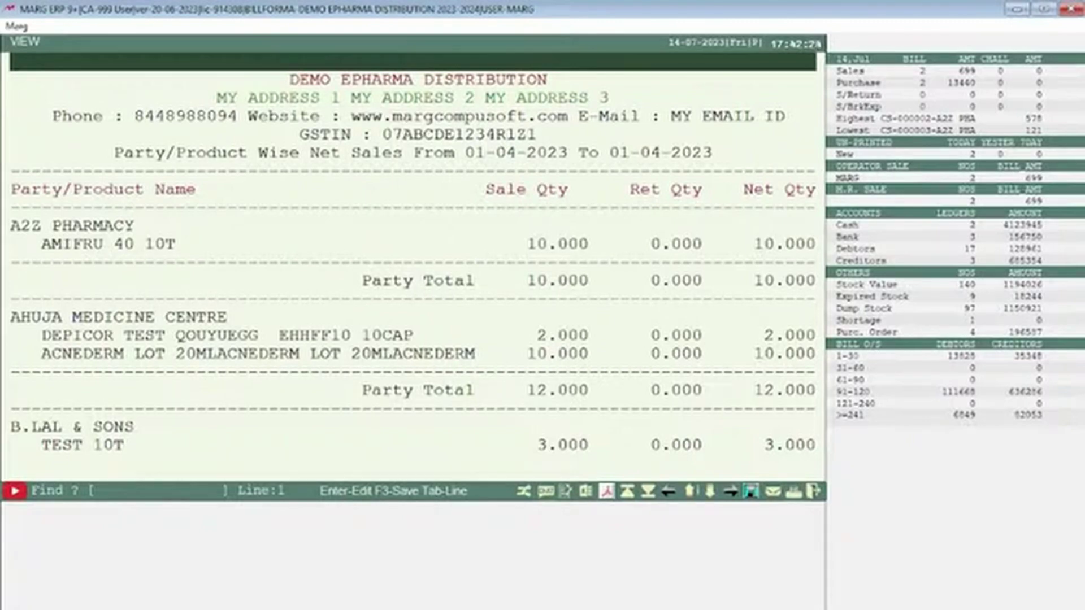
# Step: Close the party-wise report and open the Product wise Sales setup again from the daily sale reports
pyautogui.press('Escape')
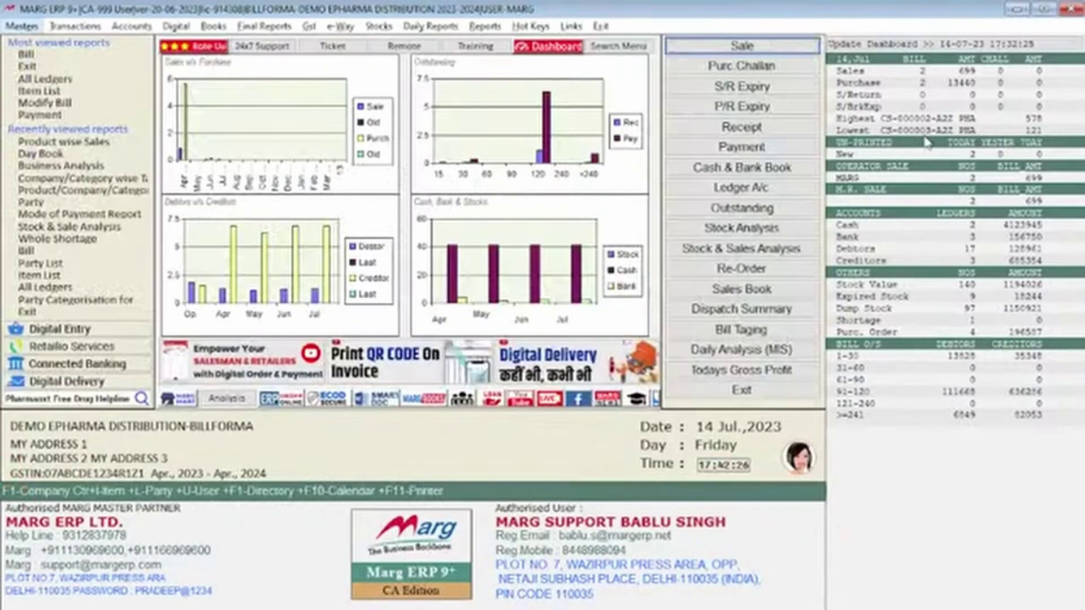
pyautogui.press('Right')
pyautogui.press('Right')
pyautogui.press('Right')
pyautogui.press('Right')
pyautogui.press('Right')
pyautogui.press('Right')
pyautogui.press('Right')
pyautogui.press('Right')
pyautogui.press('Right')
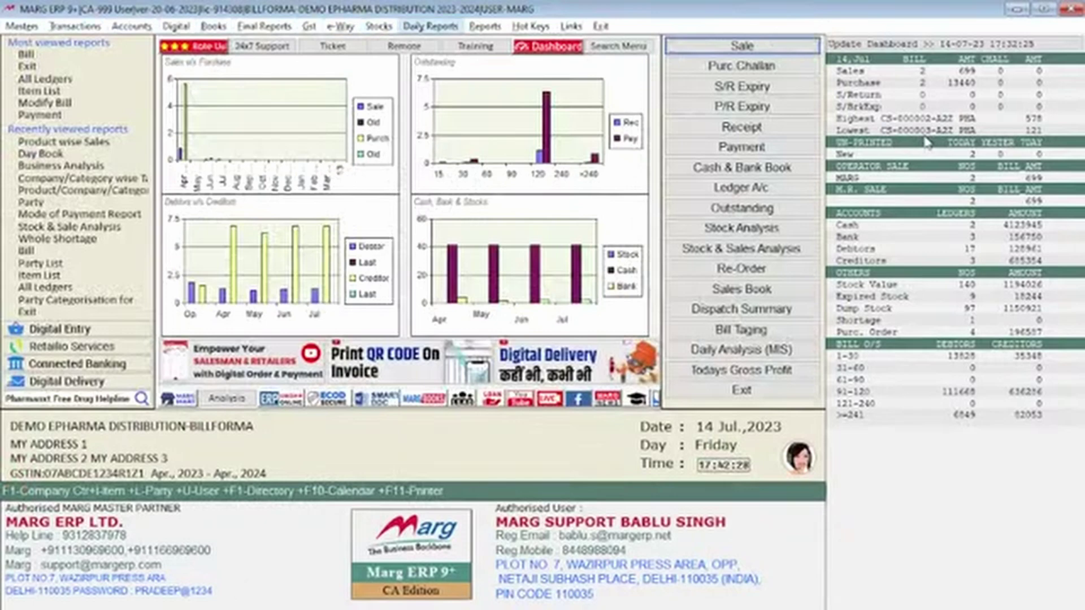
pyautogui.press('Down')
pyautogui.press('Up')
pyautogui.press('Up')
pyautogui.press('Up')
pyautogui.press('Up')
pyautogui.press('Up')
pyautogui.press('Up')
pyautogui.press('Up')
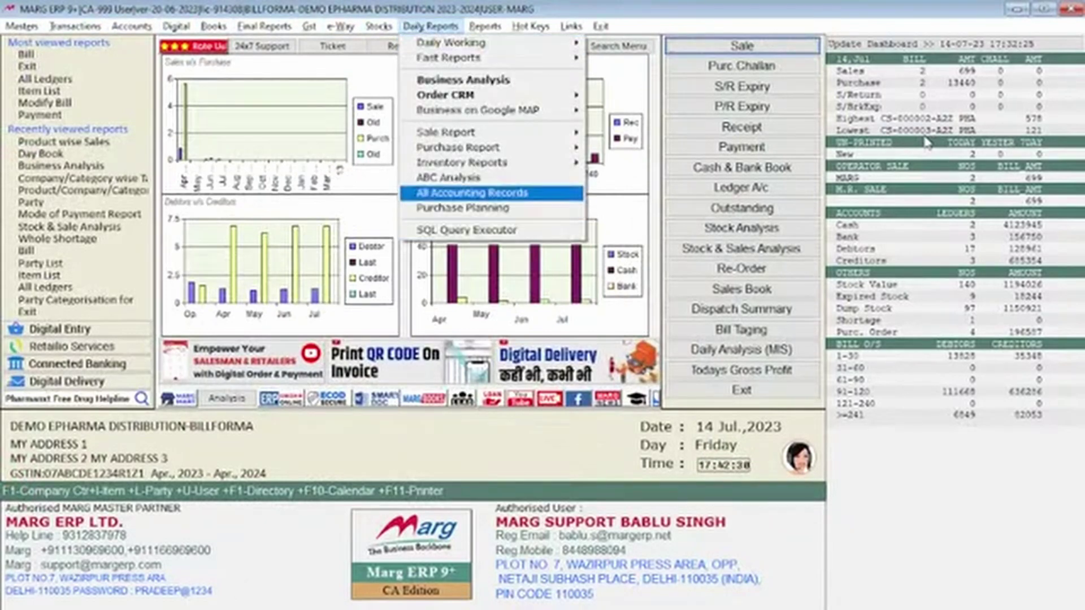
pyautogui.press('Right')
pyautogui.press('Up')
pyautogui.press('Up')
pyautogui.press('Return')
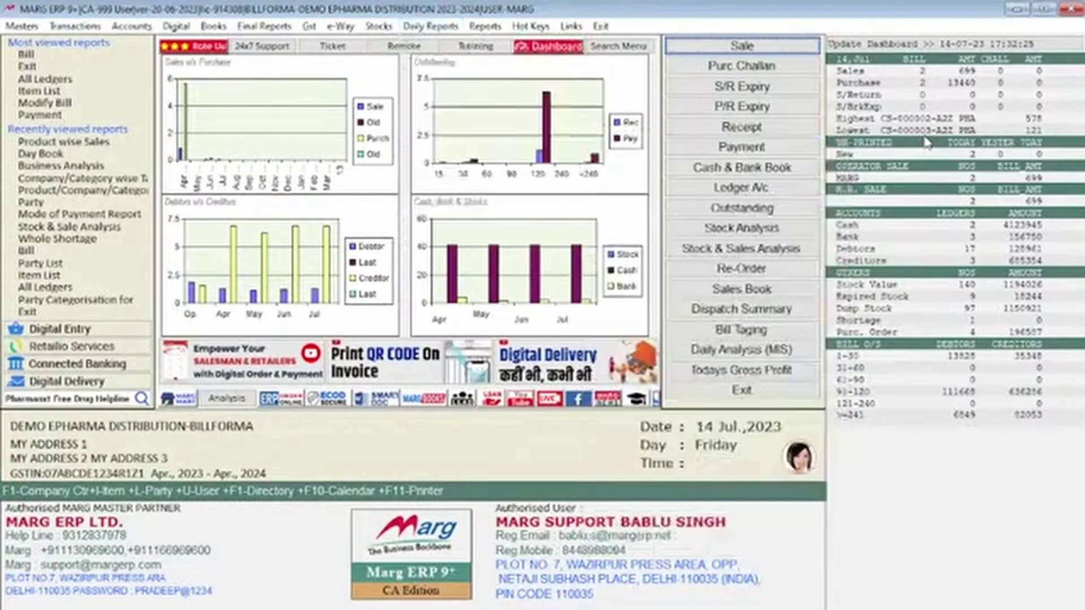
# Step: Keep both dates at 01-04-2023 and all filters at No, set the Report Format to Product+Party and view the report
pyautogui.press('Return')
pyautogui.press('Return')
pyautogui.press('Return')
pyautogui.press('Return')
pyautogui.press('Return')
pyautogui.press('Return')
pyautogui.press('Return')
pyautogui.press('Return')
pyautogui.press('Return')
pyautogui.press('Return')
pyautogui.press('Return')
pyautogui.press('Return')
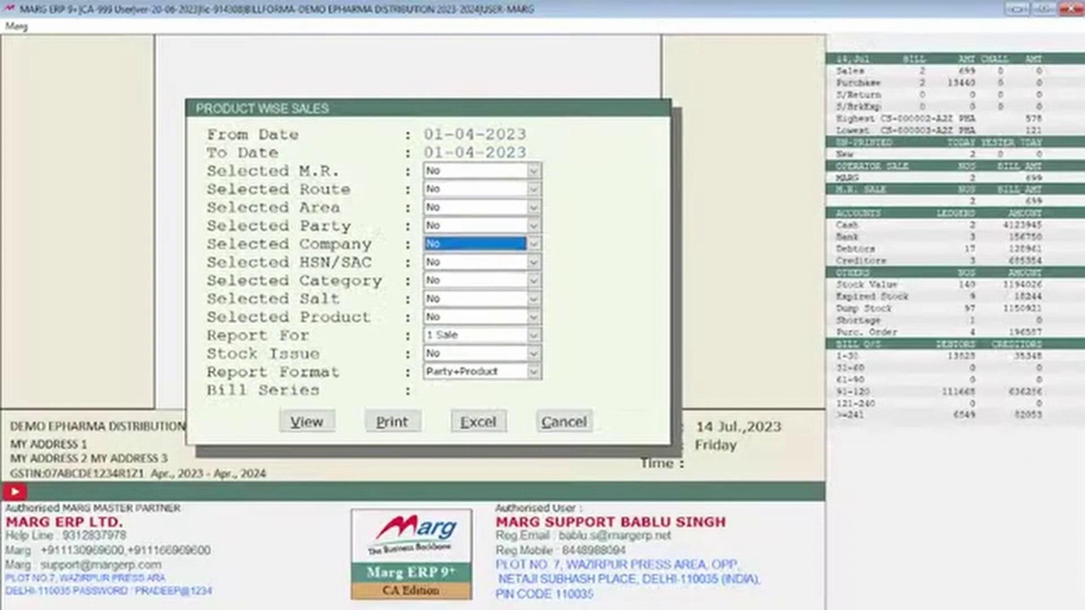
pyautogui.press('Return')
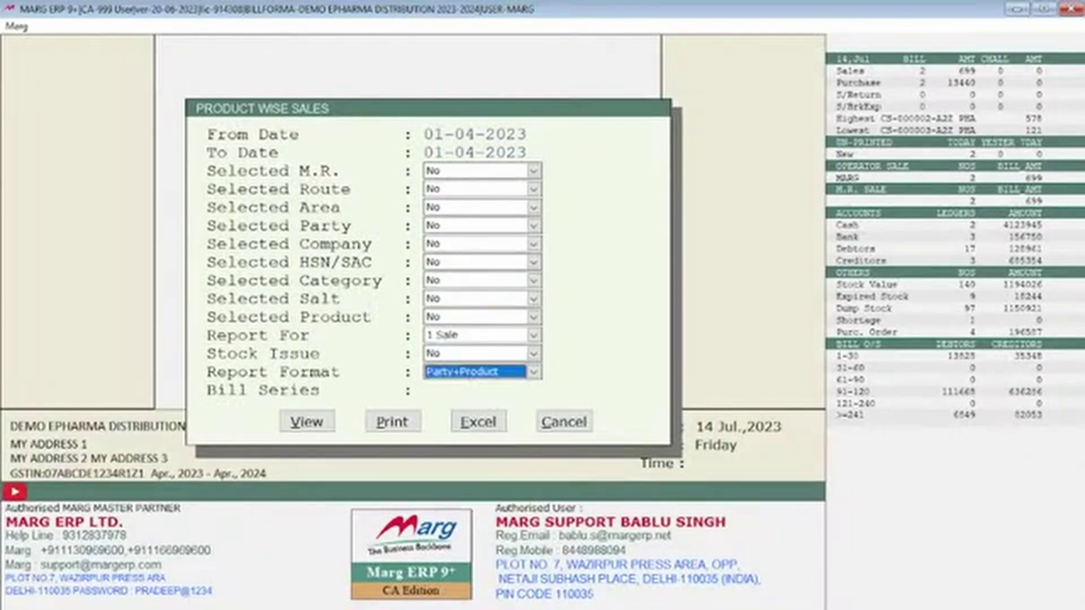
pyautogui.hotkey('alt', 'Down')
pyautogui.press('Down')
pyautogui.press('Return')
pyautogui.press('Return')
pyautogui.press('Return')
pyautogui.press('Return')
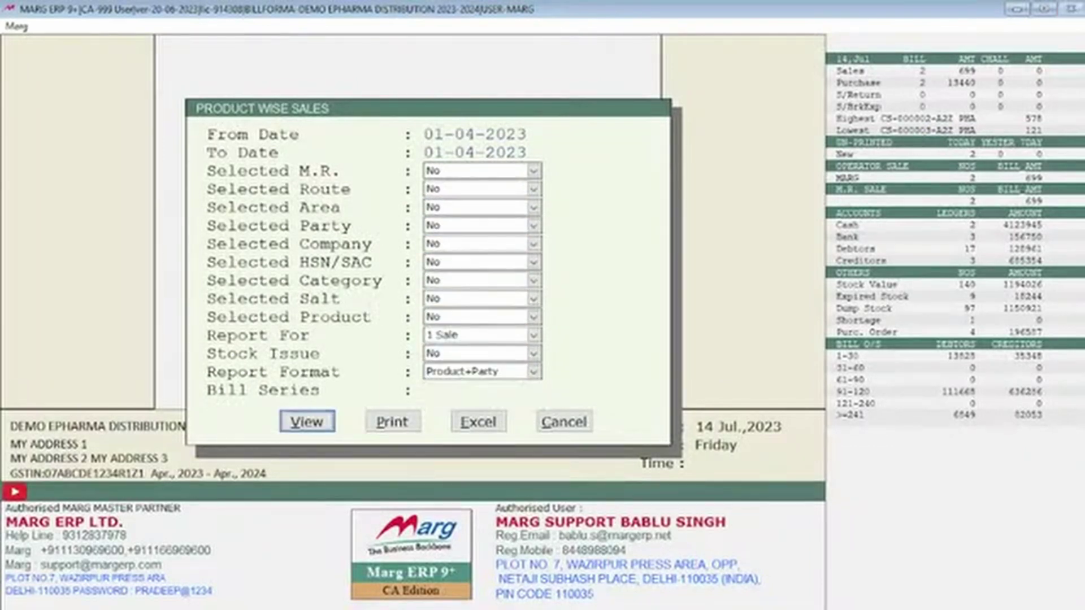
# Step: Examine the product-wise net sales report, reading the parties listed under the first product
pyautogui.press('Down')
pyautogui.press('Down')
pyautogui.press('Down')
pyautogui.press('Down')
pyautogui.press('Down')
pyautogui.press('Down')
pyautogui.press('Down')
pyautogui.press('Down')
pyautogui.press('Down')
pyautogui.press('Down')
pyautogui.press('Down')
pyautogui.press('Down')
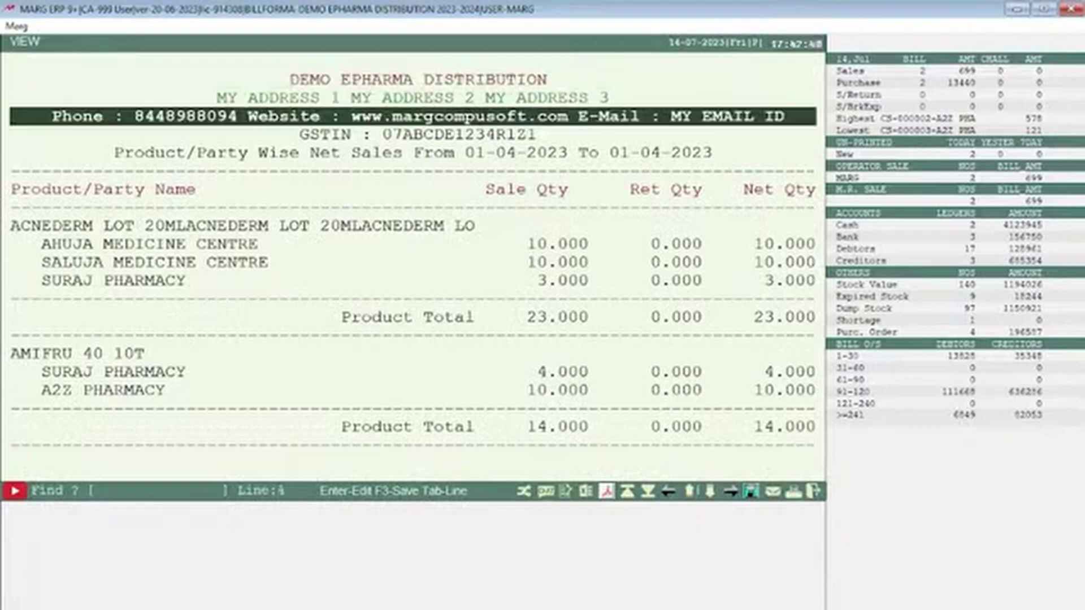
pyautogui.press('Up')
pyautogui.press('Up')
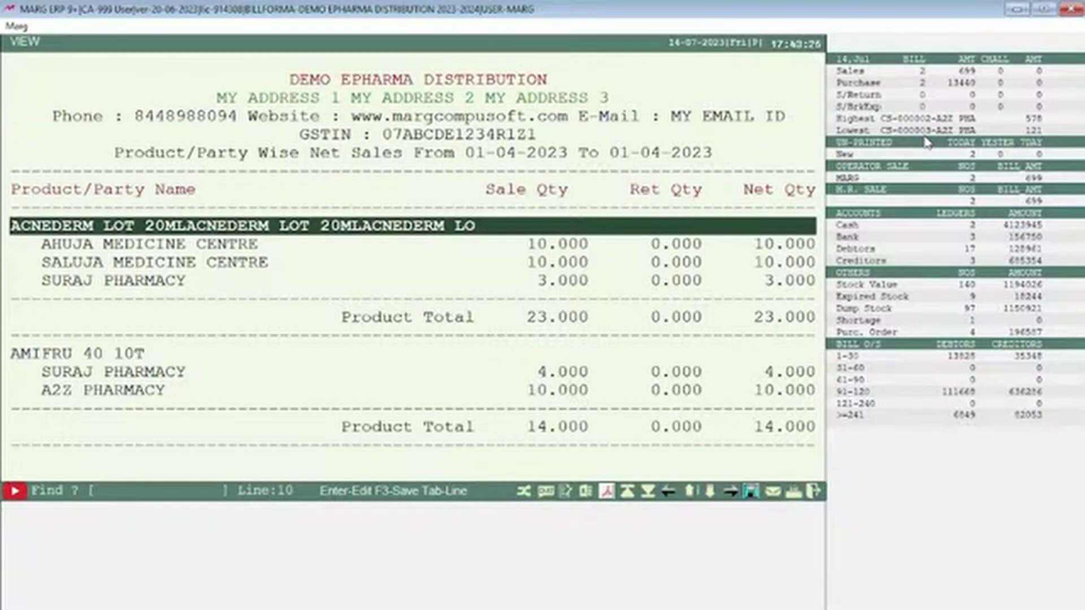
# Step: Close the product-wise report and open the Product wise Sales setup again from the daily sale reports
pyautogui.press('Escape')
pyautogui.press('Down')
pyautogui.press('Up')
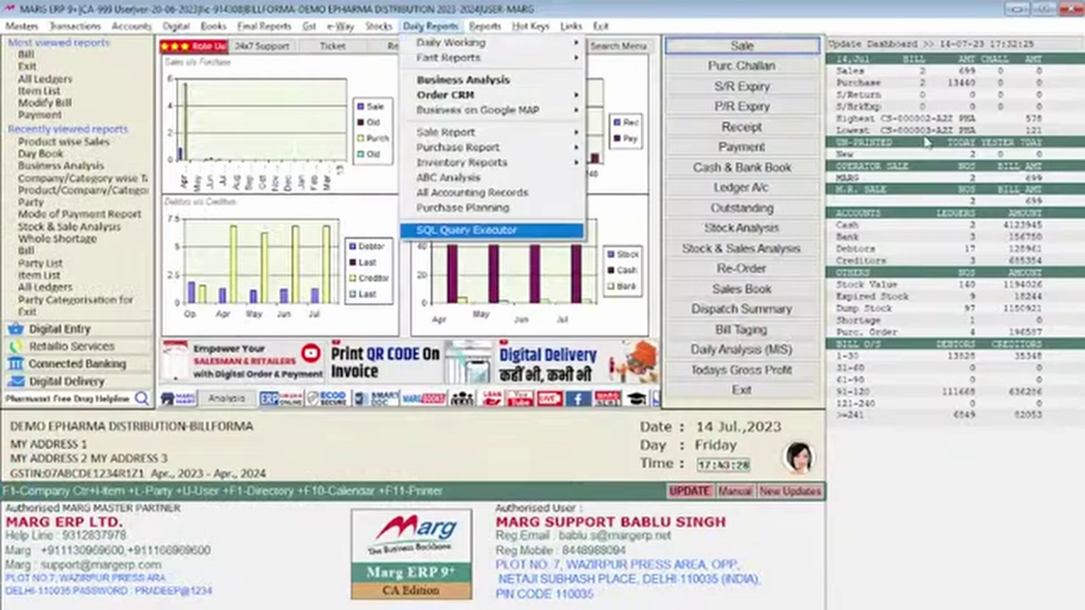
pyautogui.press('Up')
pyautogui.press('Up')
pyautogui.press('Up')
pyautogui.press('Up')
pyautogui.press('Up')
pyautogui.press('Up')
pyautogui.press('Right')
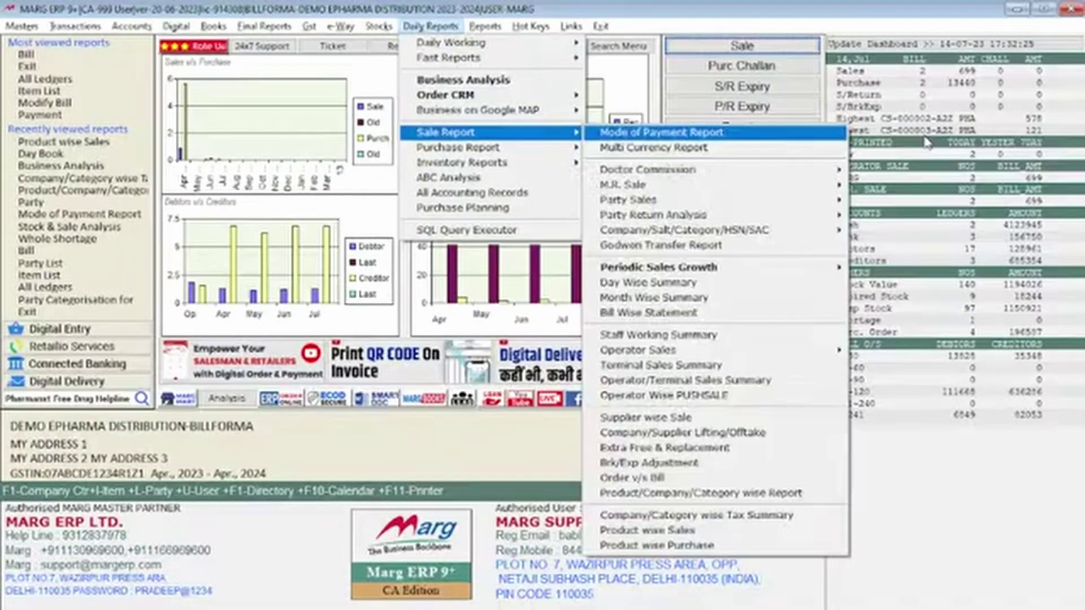
pyautogui.press('Up')
pyautogui.press('Up')
pyautogui.press('Return')
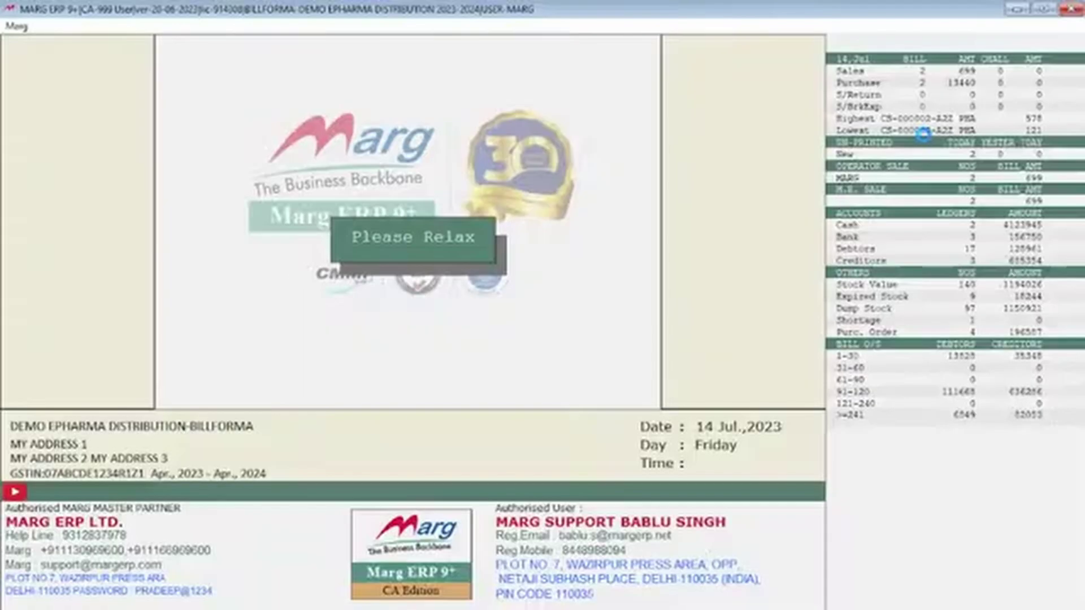
# Step: Keep both dates at 01-04-2023 and the earlier filters at No, and set Selected Product to Yes
pyautogui.press('Return')
pyautogui.press('Return')
pyautogui.press('Return')
pyautogui.press('Return')
pyautogui.press('Return')
pyautogui.press('Return')
pyautogui.press('Return')
pyautogui.press('Return')
pyautogui.press('Return')
pyautogui.press('Return')
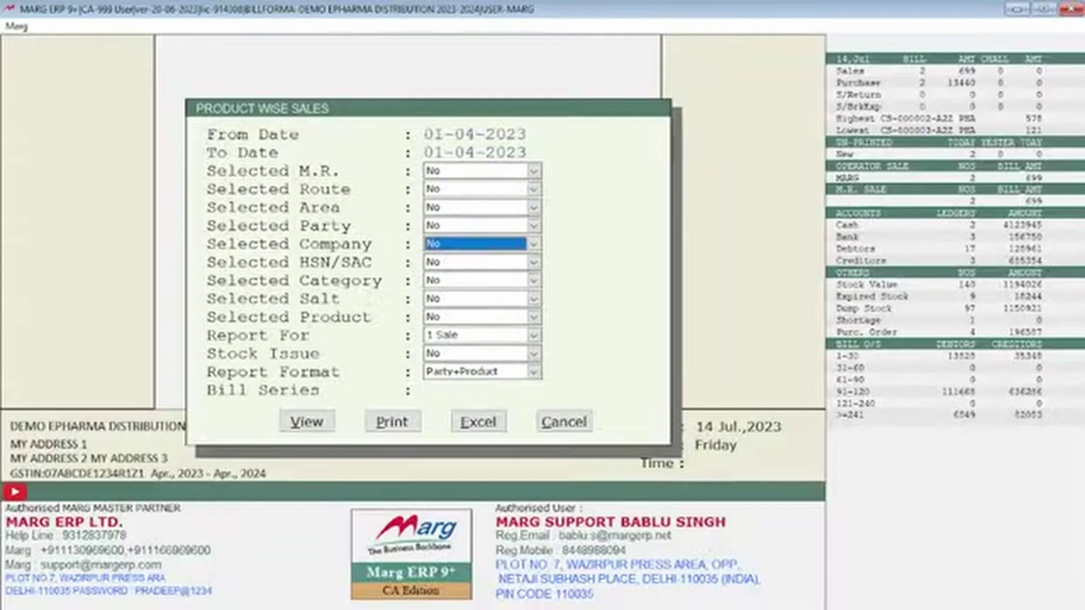
pyautogui.hotkey('alt', 'Down')
pyautogui.press('Down')
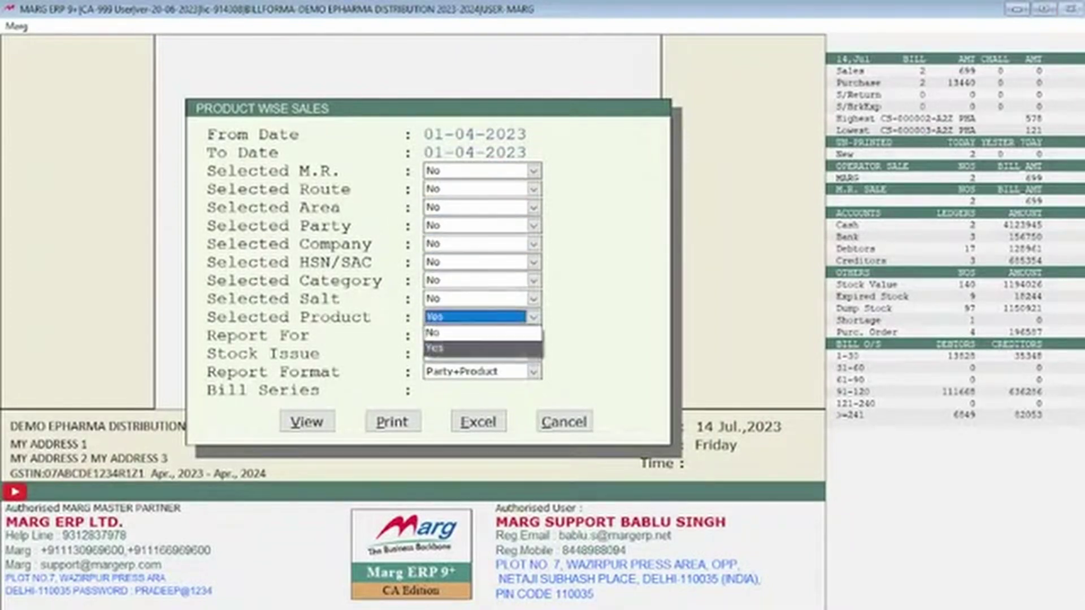
pyautogui.press('Return')
# Step: Unselect all products, mark only AMIFRU 40 10T and confirm the selection
pyautogui.press('?')
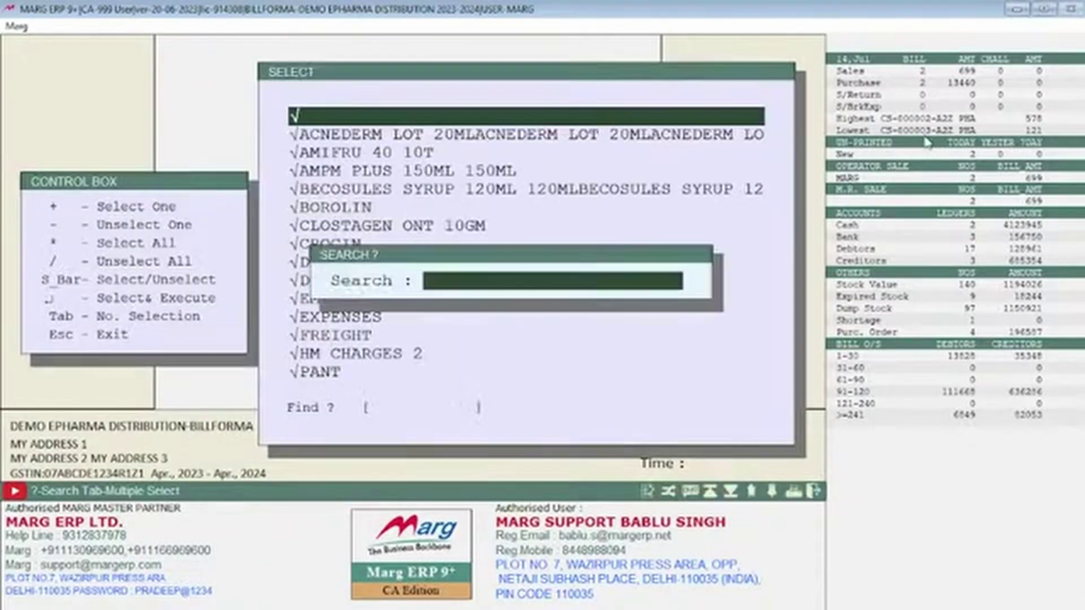
pyautogui.press('Escape')
pyautogui.press('/')
pyautogui.press('Down')
pyautogui.press('Down')
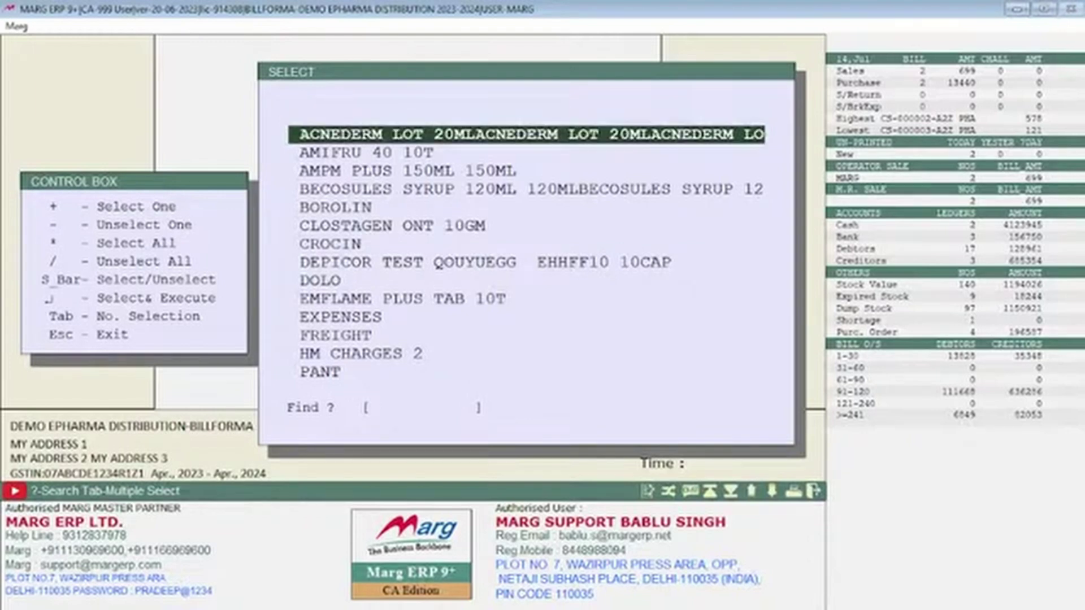
pyautogui.press('space')
pyautogui.press('Return')
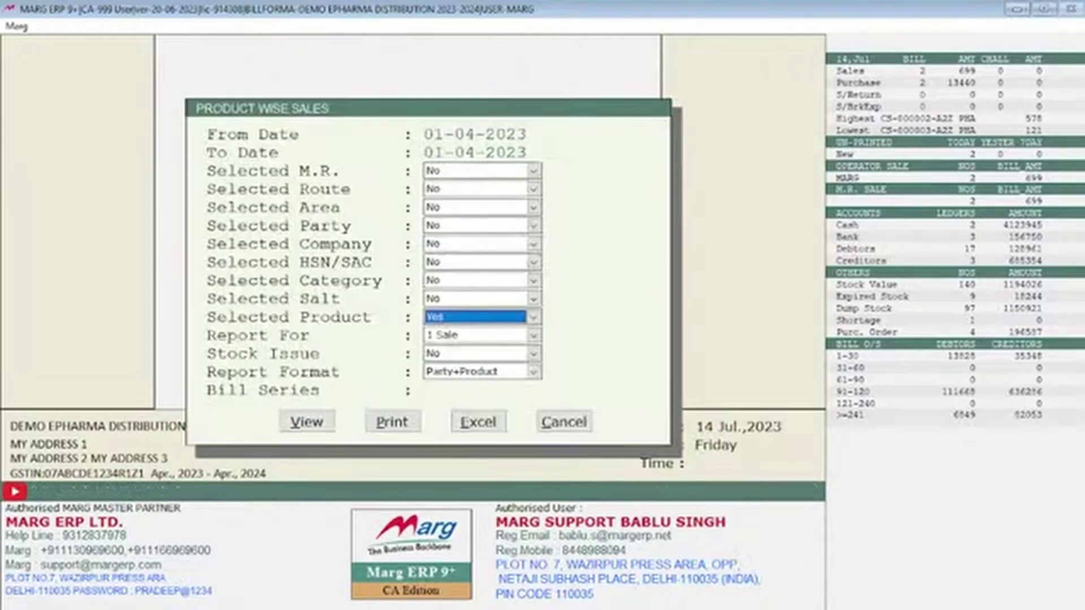
# Step: Set the Report Format to Product+Party, leave the Bill Series blank and view the report
pyautogui.press('Return')
pyautogui.press('Return')
pyautogui.press('space')
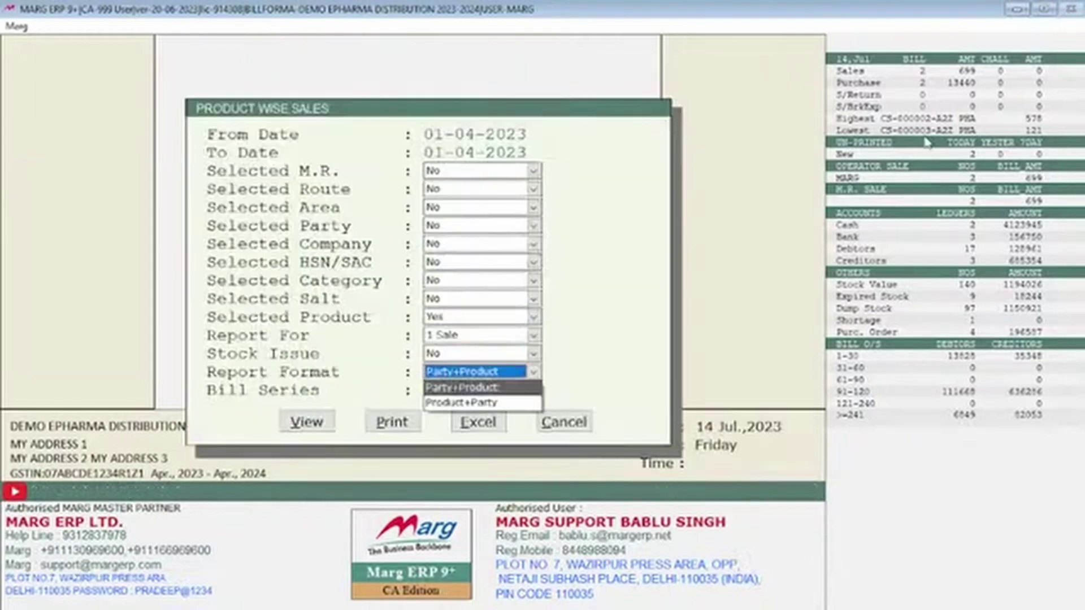
pyautogui.press('Down')
pyautogui.press('Return')
pyautogui.press('Return')
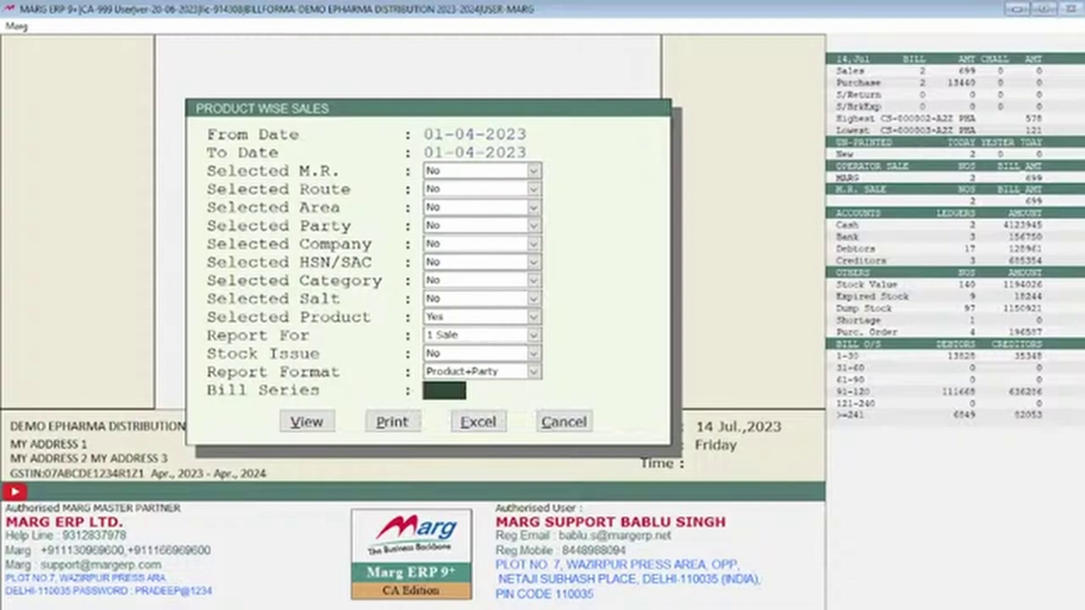
pyautogui.press('Return')
pyautogui.press('Return')
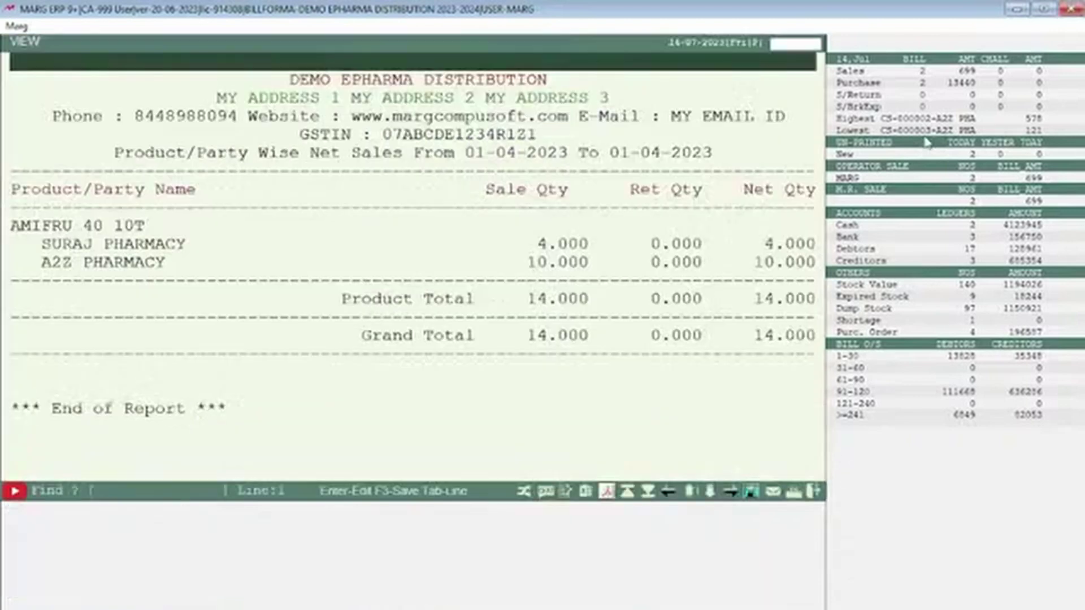
# Step: Examine the party-wise sale, return and net quantities for AMIFRU 40 10T and close the report
pyautogui.press('Down')
pyautogui.press('Down')
pyautogui.press('Down')
pyautogui.press('Down')
pyautogui.press('Down')
pyautogui.press('Down')
pyautogui.press('Down')
pyautogui.press('Down')
pyautogui.press('Down')
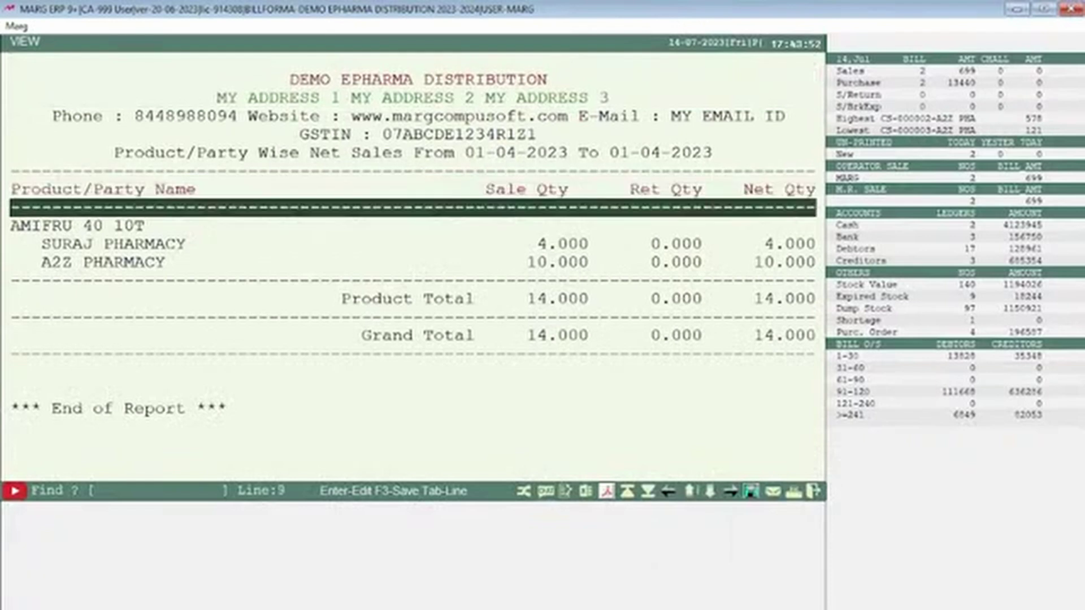
pyautogui.press('Down')
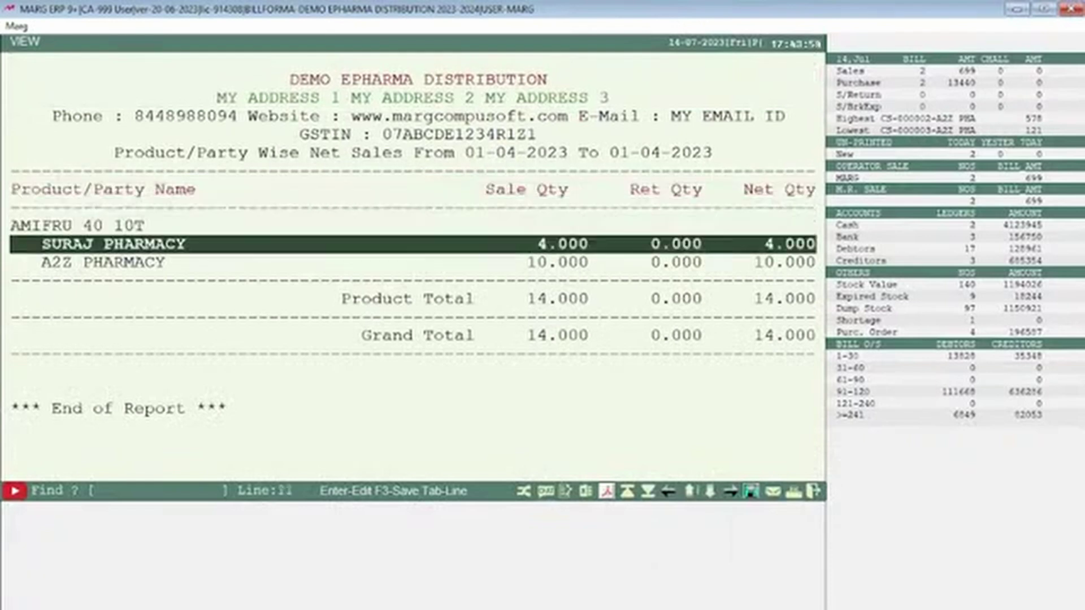
pyautogui.press('Down')
pyautogui.press('Up')
pyautogui.press('Down')
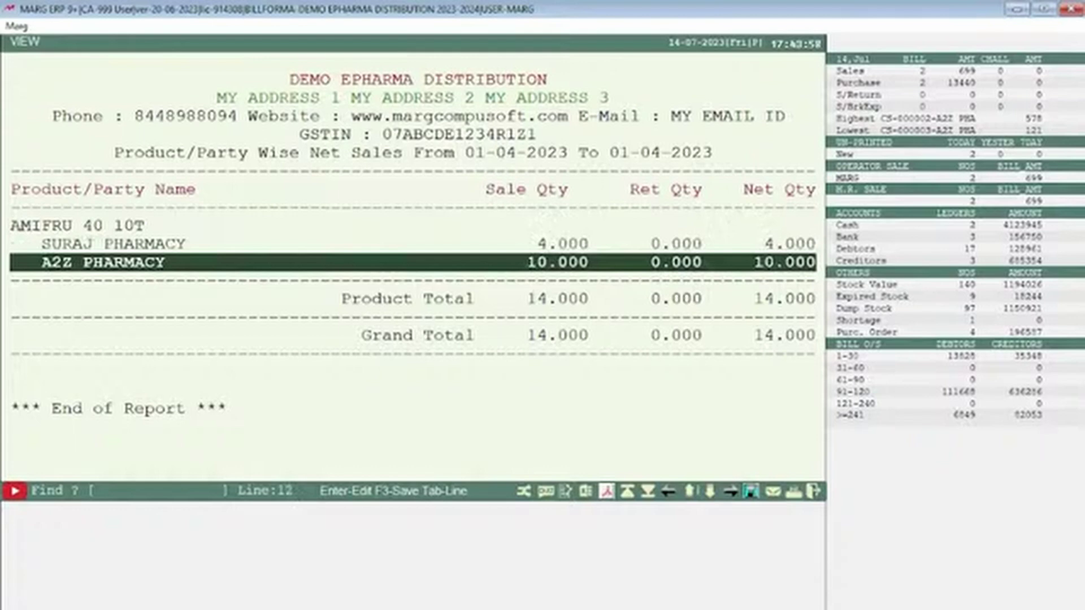
pyautogui.press('Right')
pyautogui.press('Right')
pyautogui.press('Right')
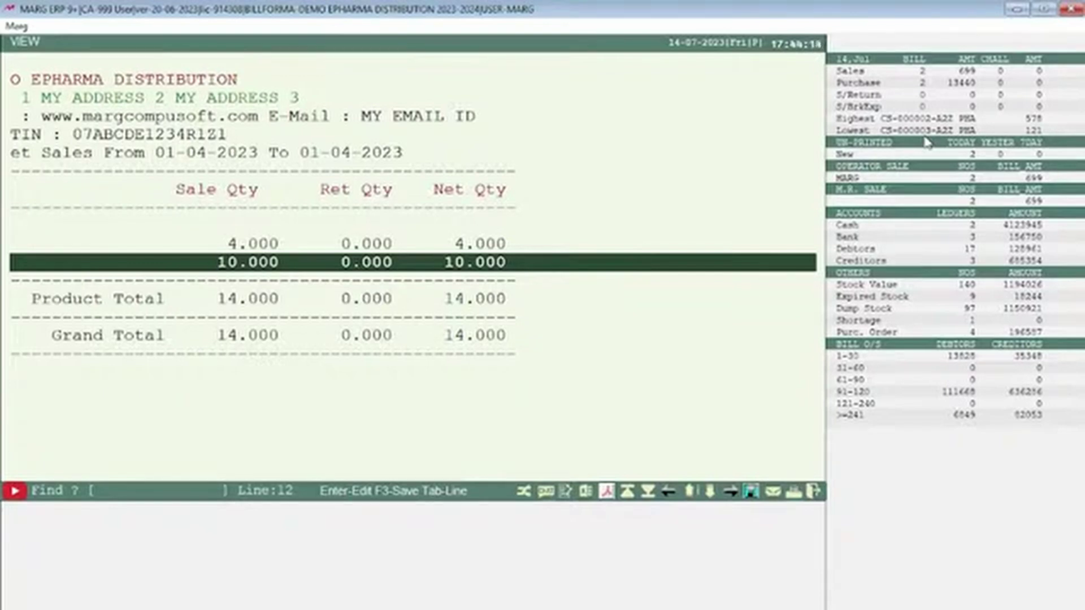
pyautogui.press('Escape')
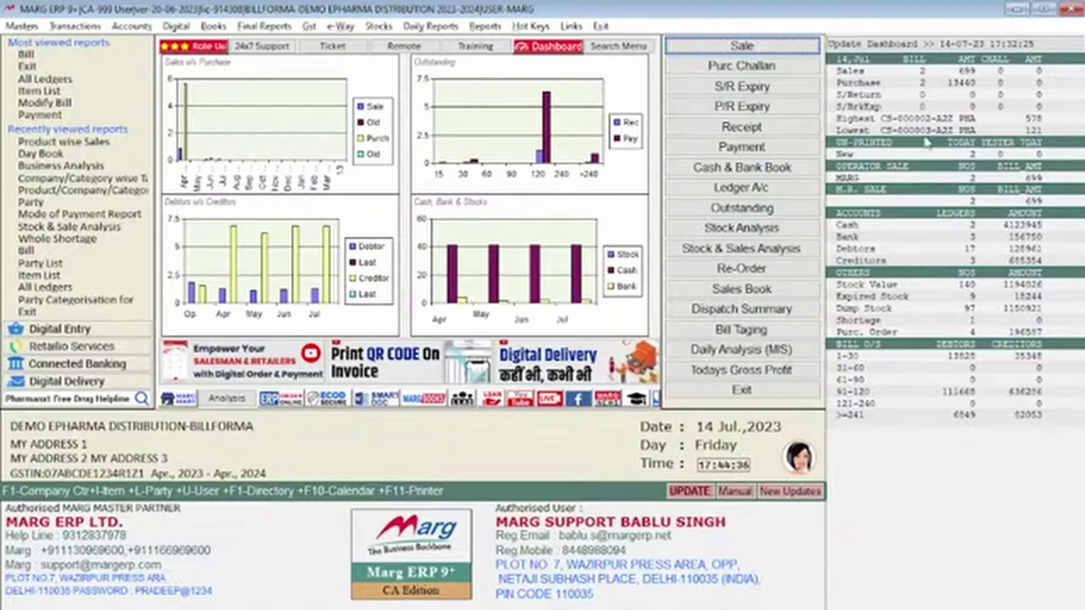
pyautogui.hotkey('alt', 't')
pyautogui.press('Right')
pyautogui.press('Right')
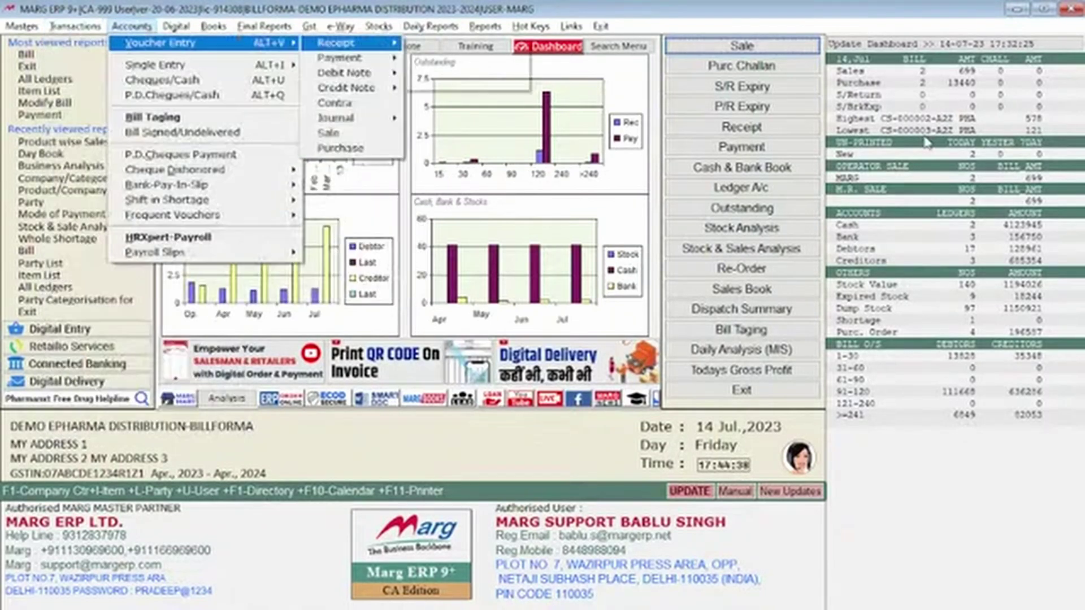
pyautogui.press('Right')
pyautogui.press('Escape')
pyautogui.press('Escape')
pyautogui.press('Escape')
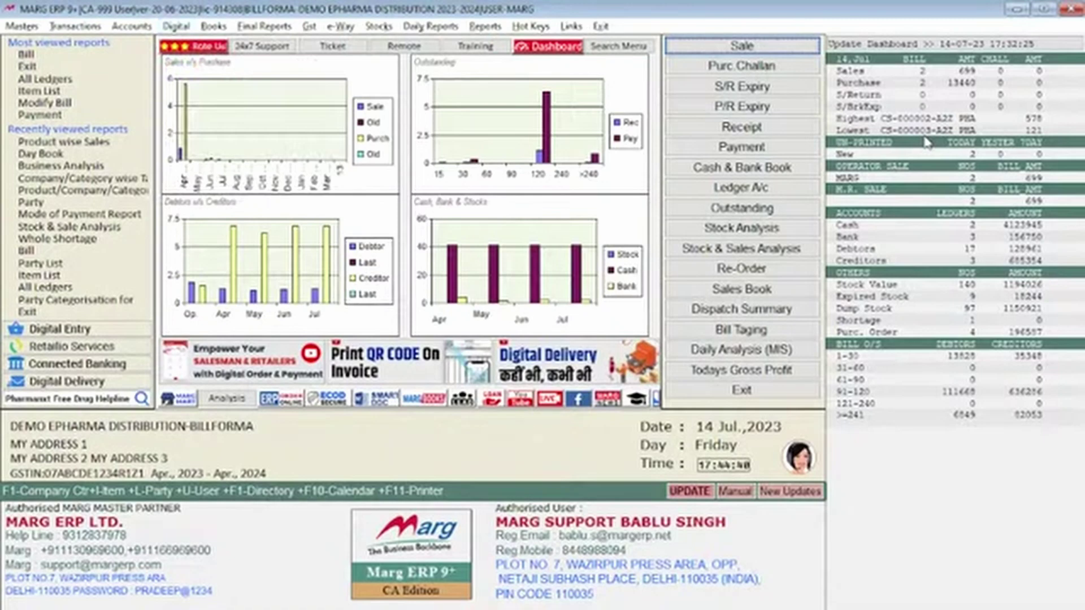
# Step: Open the Product wise Purchase setup from the daily sale reports
pyautogui.hotkey('alt', 'd')
pyautogui.press('Down')
pyautogui.press('Down')
pyautogui.press('Down')
pyautogui.press('Down')
pyautogui.press('Down')
pyautogui.press('Right')
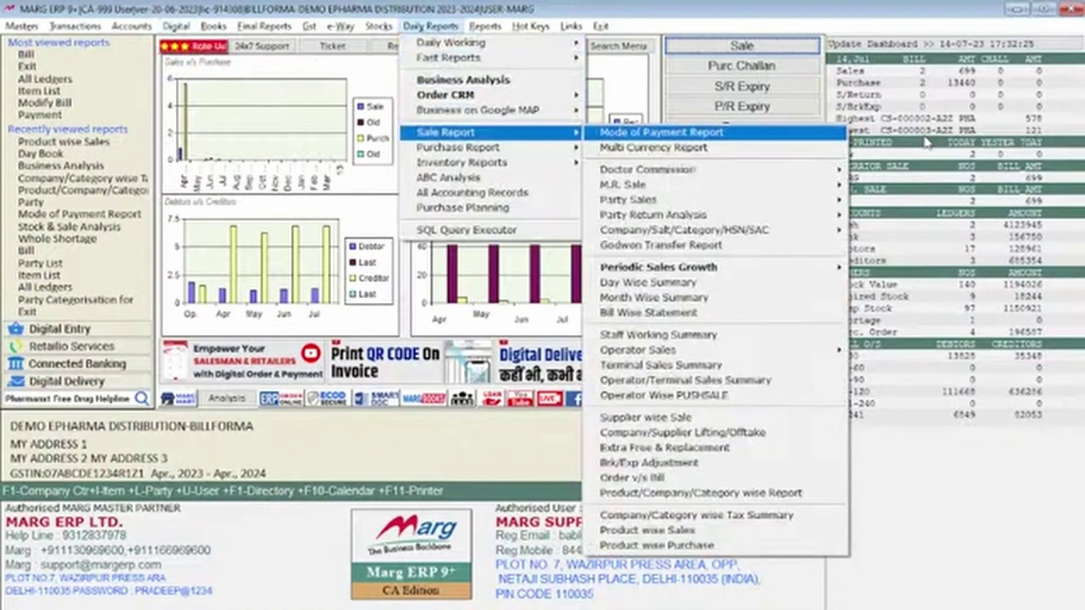
pyautogui.press('Up')
pyautogui.press('Return')
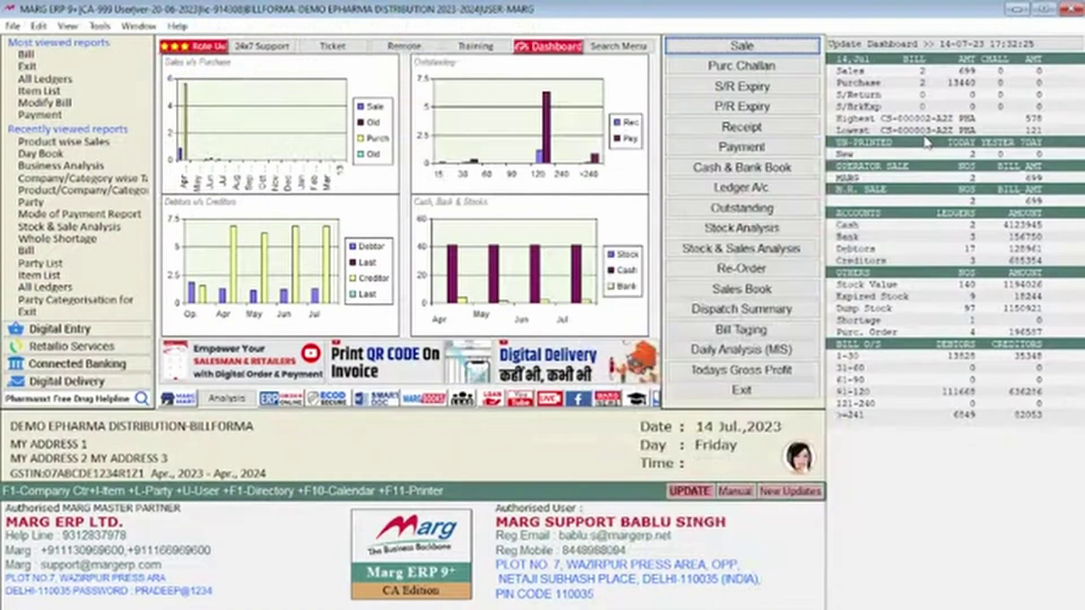
# Step: Try to set Selected Salt to Yes for the 01-04-2023 purchase report, and back out of the setup
pyautogui.press('Return')
pyautogui.press('Return')
pyautogui.press('Return')
pyautogui.press('Return')
pyautogui.press('Return')
pyautogui.press('Return')
pyautogui.press('Return')
pyautogui.press('Return')
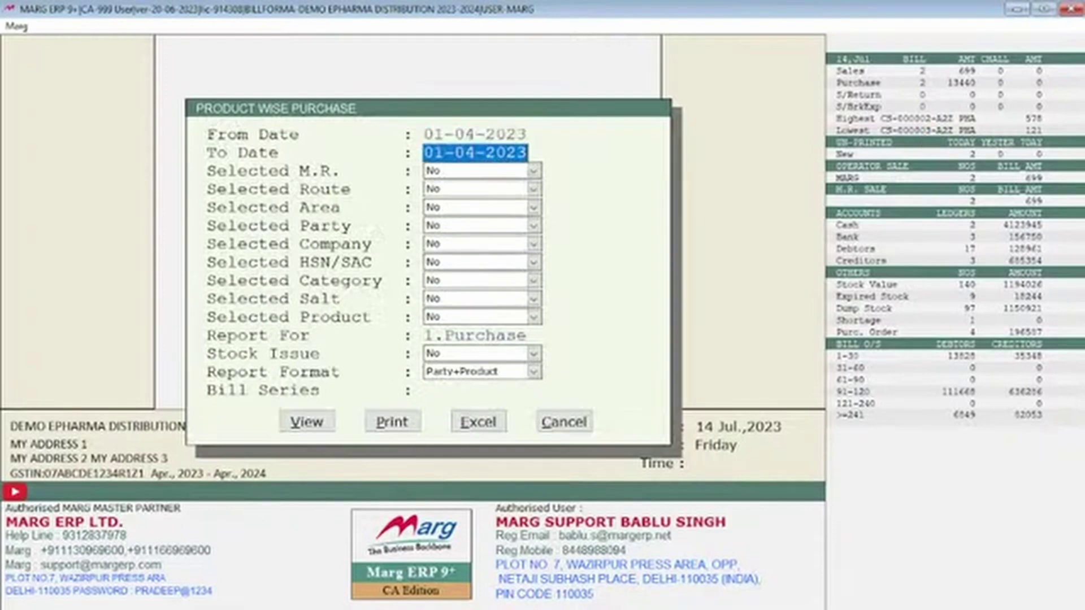
pyautogui.press('Return')
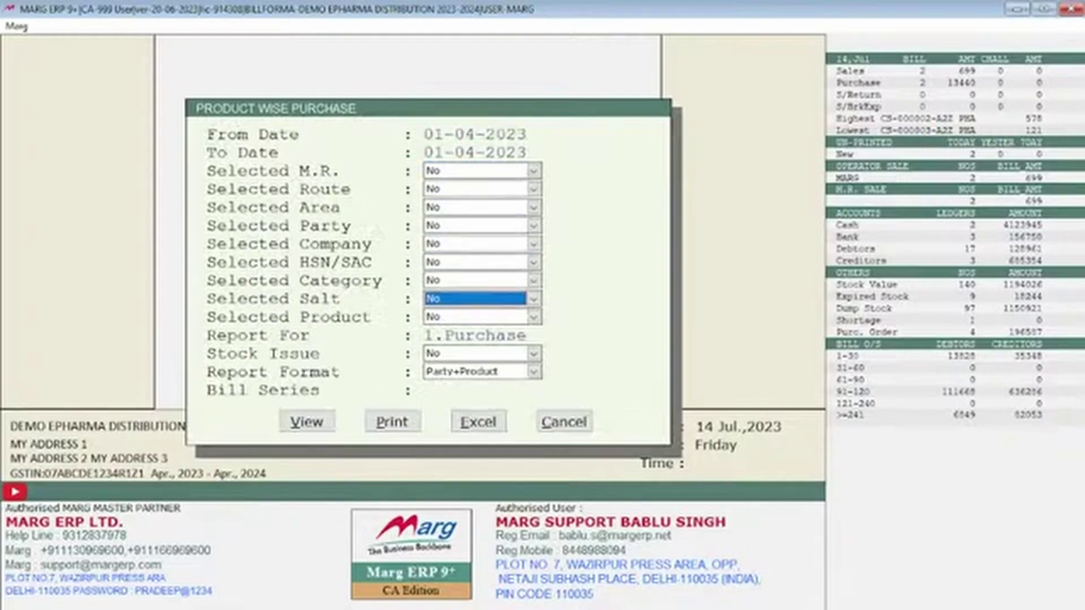
pyautogui.press('y')
pyautogui.press('Return')
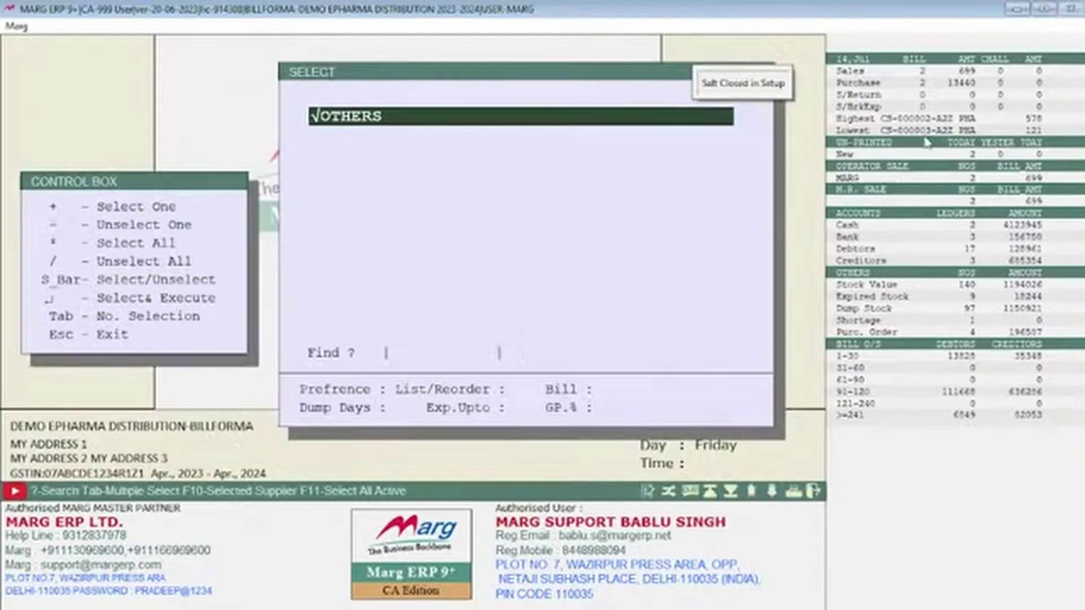
pyautogui.press('Return')
pyautogui.press('Escape')
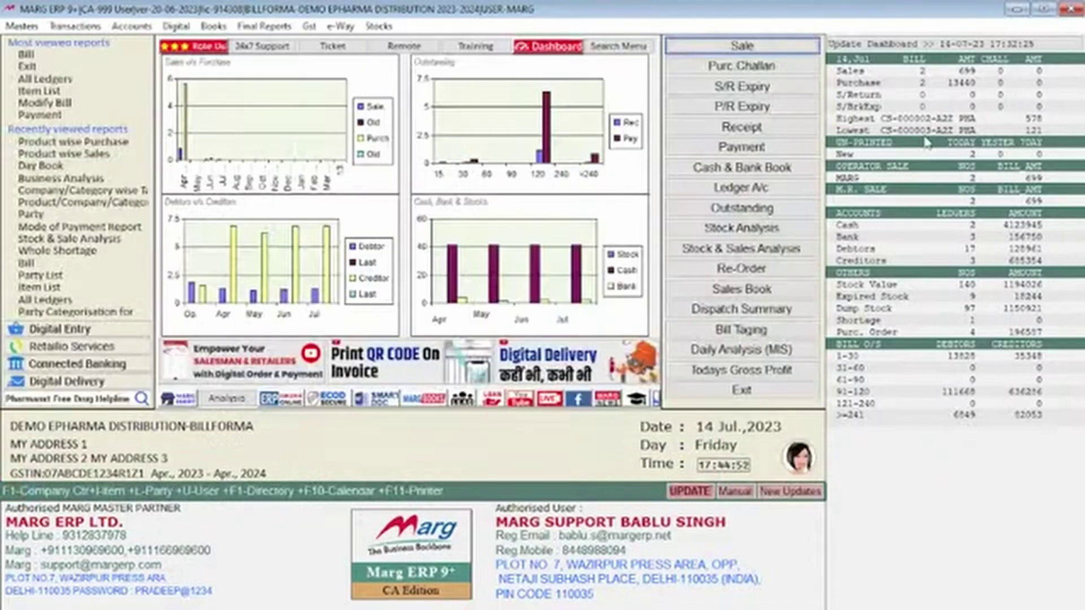
pyautogui.hotkey('alt', 'd')
pyautogui.press('Up')
pyautogui.press('Down')
pyautogui.press('Down')
pyautogui.press('Down')
pyautogui.press('Down')
pyautogui.press('Down')
pyautogui.press('Down')
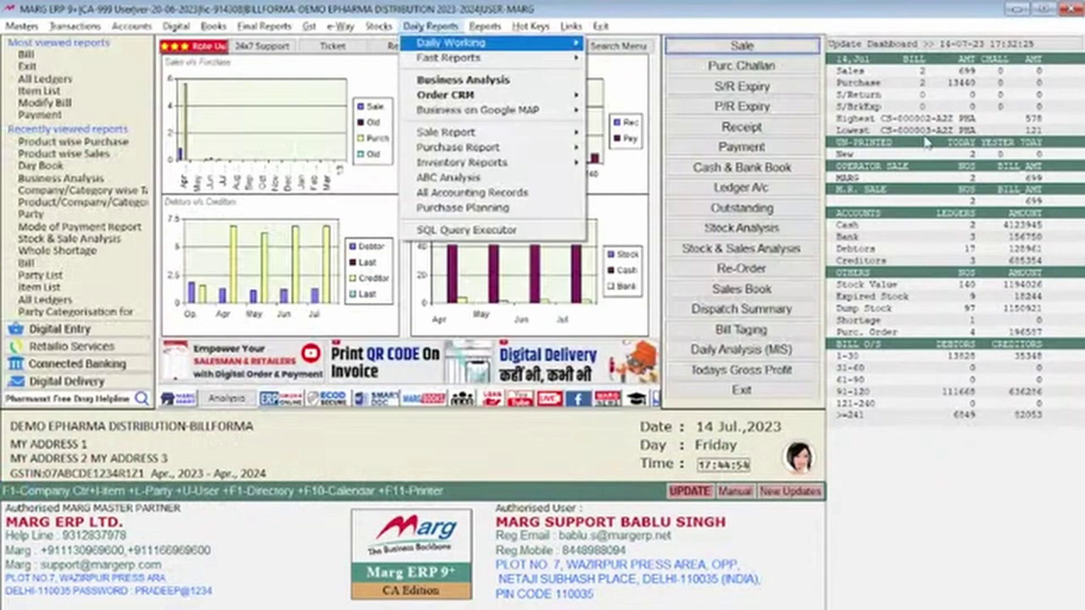
pyautogui.press('Right')
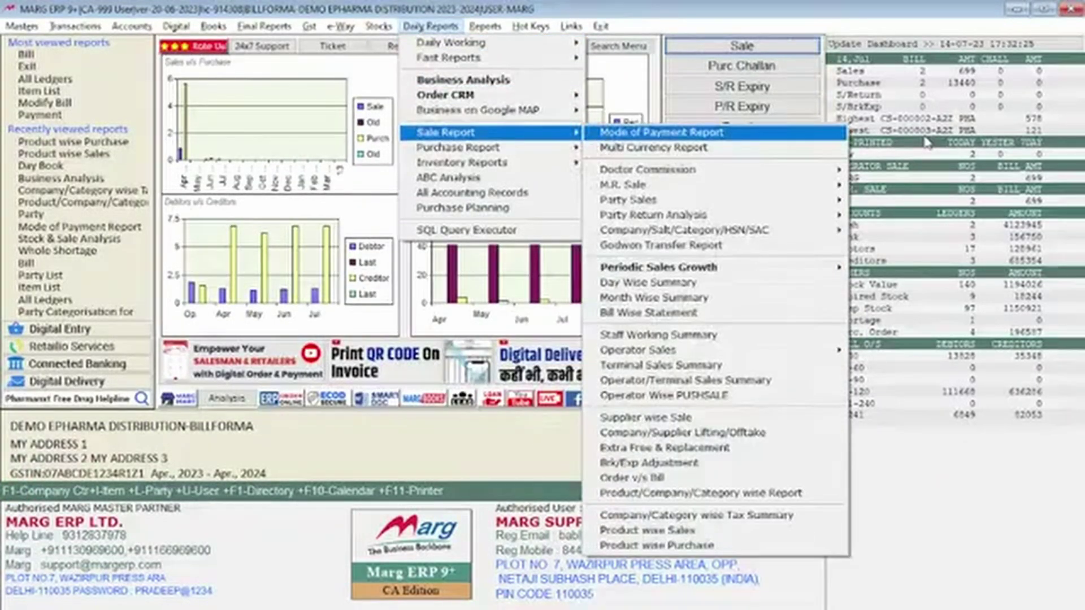
pyautogui.press('Up')
pyautogui.press('Up')
pyautogui.press('Return')
pyautogui.press('Escape')
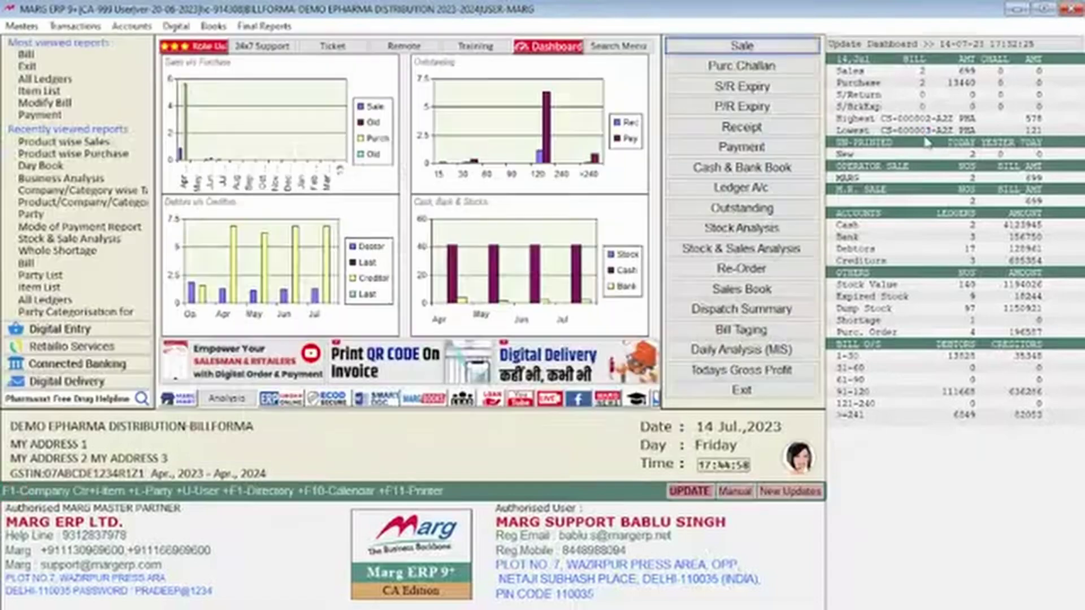
# Step: Open the Product wise Purchase setup again from the daily sale reports
pyautogui.hotkey('alt', 'd')
pyautogui.press('Up')
pyautogui.press('Up')
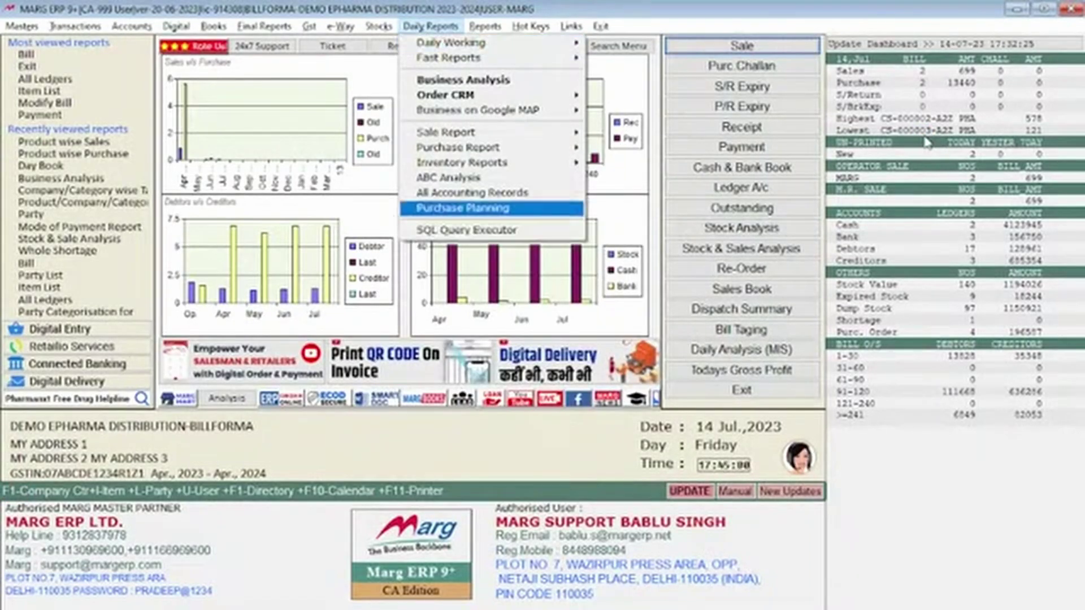
pyautogui.press('Up')
pyautogui.press('Up')
pyautogui.press('Up')
pyautogui.press('Up')
pyautogui.press('Up')
pyautogui.press('Right')
pyautogui.press('Up')
pyautogui.press('Up')
pyautogui.press('Return')
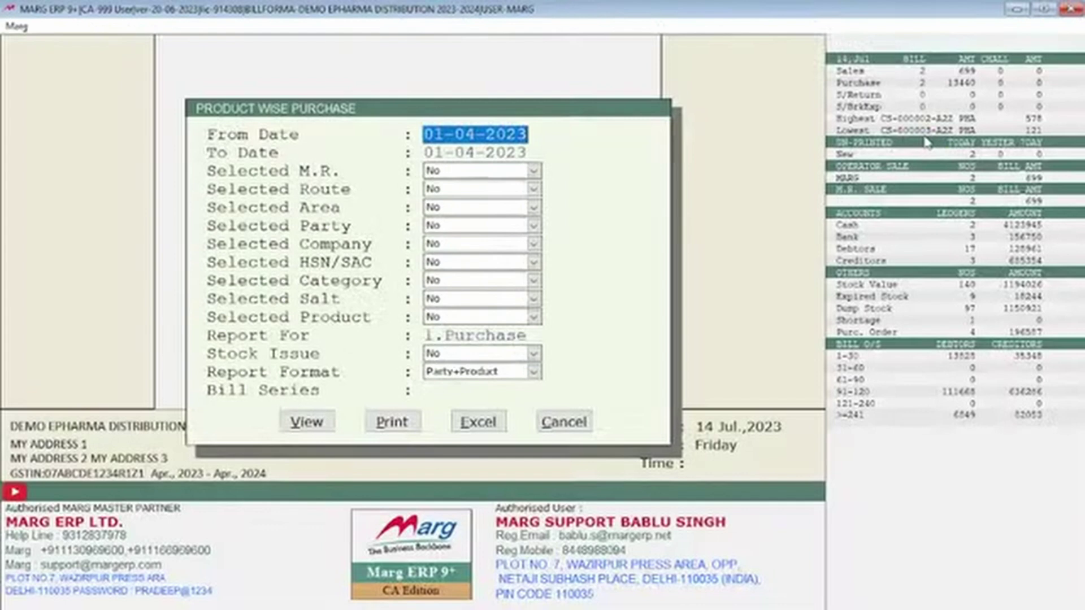
# Step: Set both the From Date and To Date to 14-07-2023 and keep the M.R. through Category filters at No
pyautogui.write('14')
pyautogui.press('Return')
pyautogui.write('14')
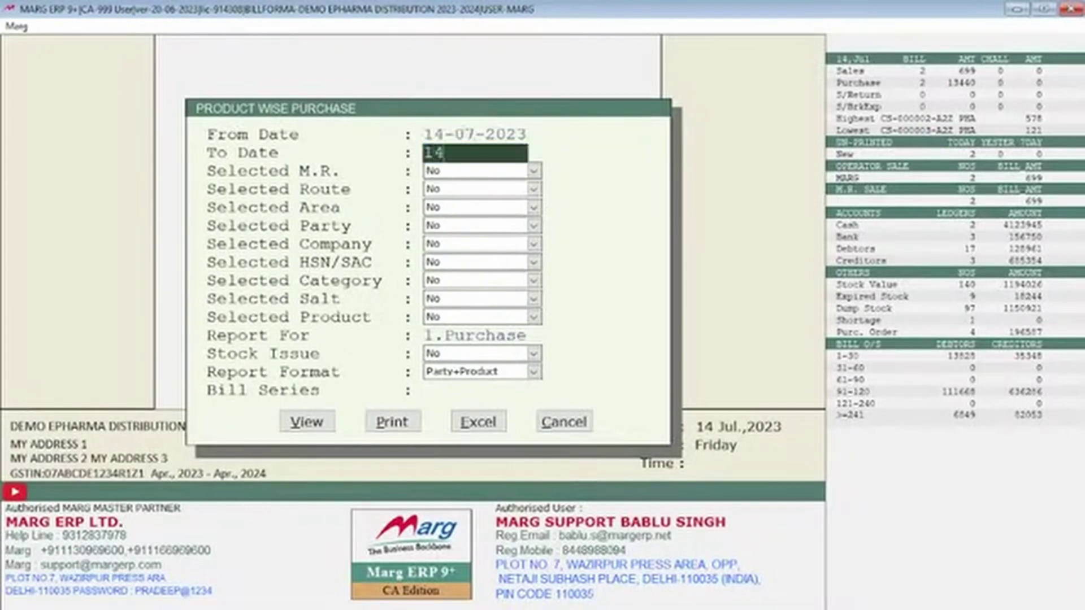
pyautogui.press('Return')
pyautogui.press('Return')
pyautogui.press('Return')
pyautogui.press('Return')
pyautogui.press('Return')
pyautogui.press('Return')
pyautogui.press('Return')
pyautogui.press('Return')
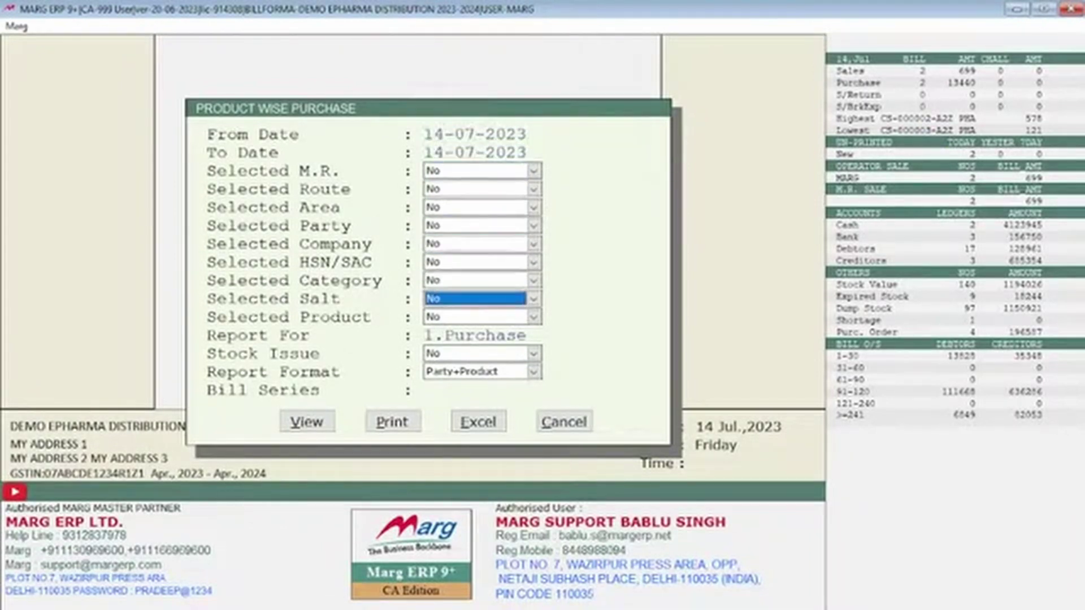
# Step: Keep Selected Salt at No and set Selected Product to Yes, opening the product selection list
pyautogui.press('Return')
pyautogui.press('Return')
pyautogui.press('Escape')
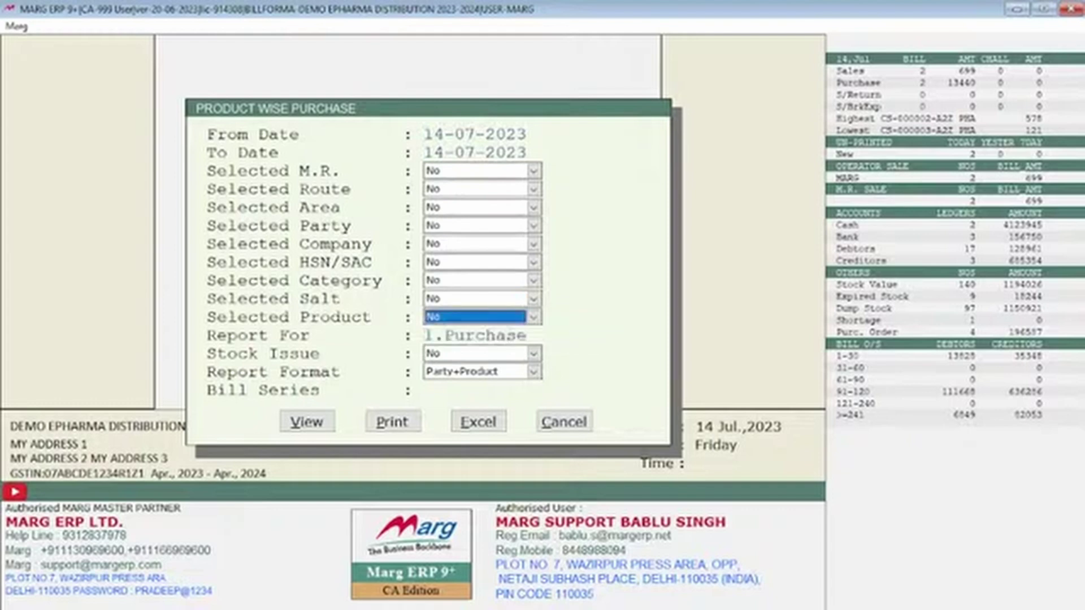
pyautogui.hotkey('alt', 'Down')
pyautogui.press('Down')
pyautogui.press('Return')
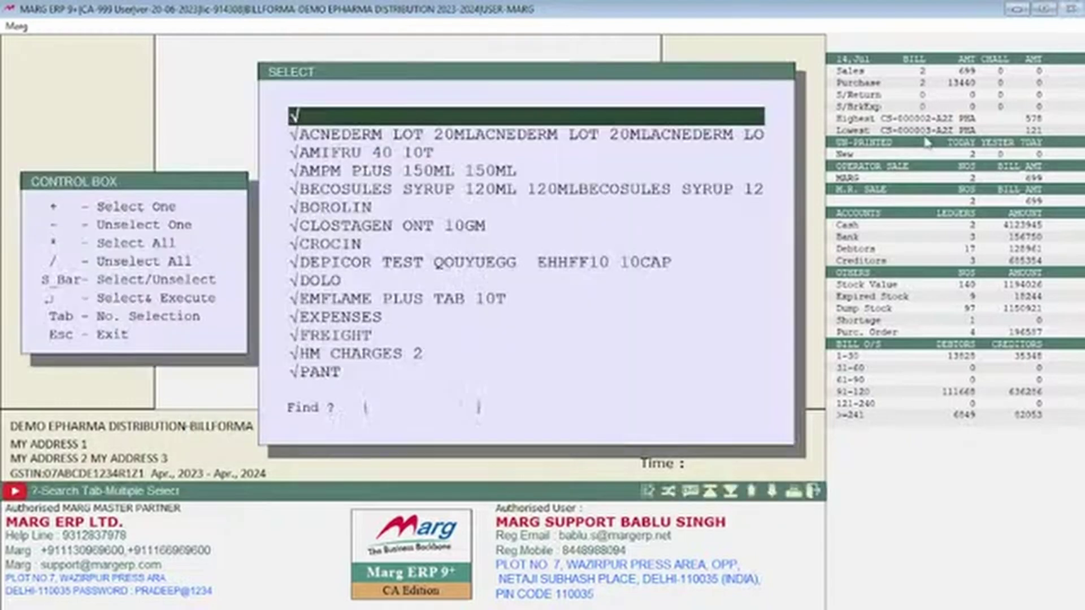
# Step: Unselect all products and choose only RATE TEST for the Product wise Purchase report
pyautogui.press('/')
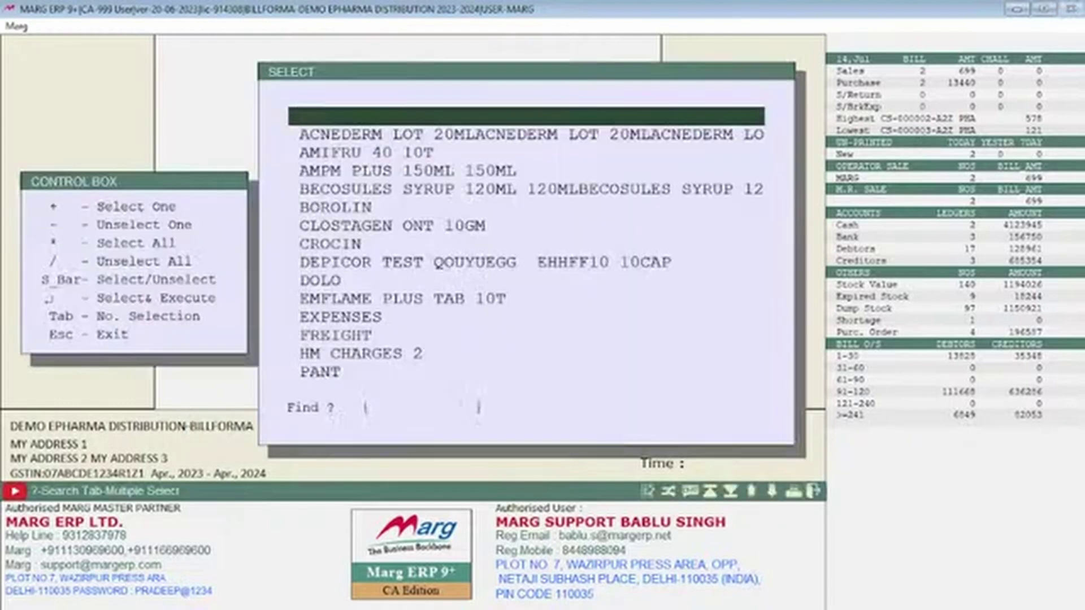
pyautogui.write('RA')
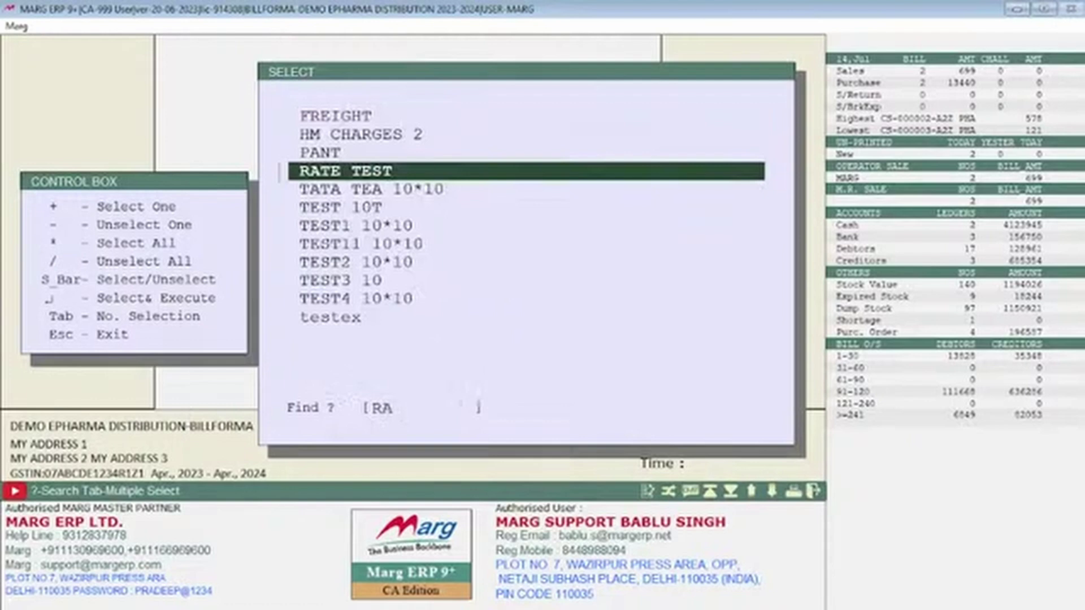
pyautogui.press('Return')
# Step: Keep Report For at Purchase and Stock Issue at No, set Report Format to Product+Party, and view the report
pyautogui.press('Return')
pyautogui.press('Return')
pyautogui.press('Return')
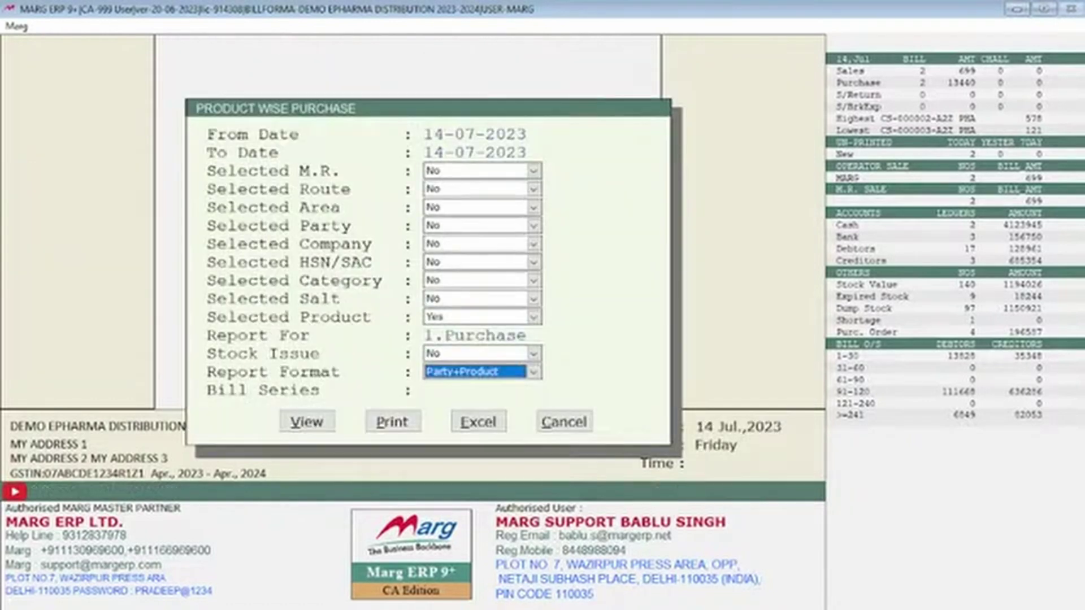
pyautogui.press('Down')
pyautogui.press('Return')
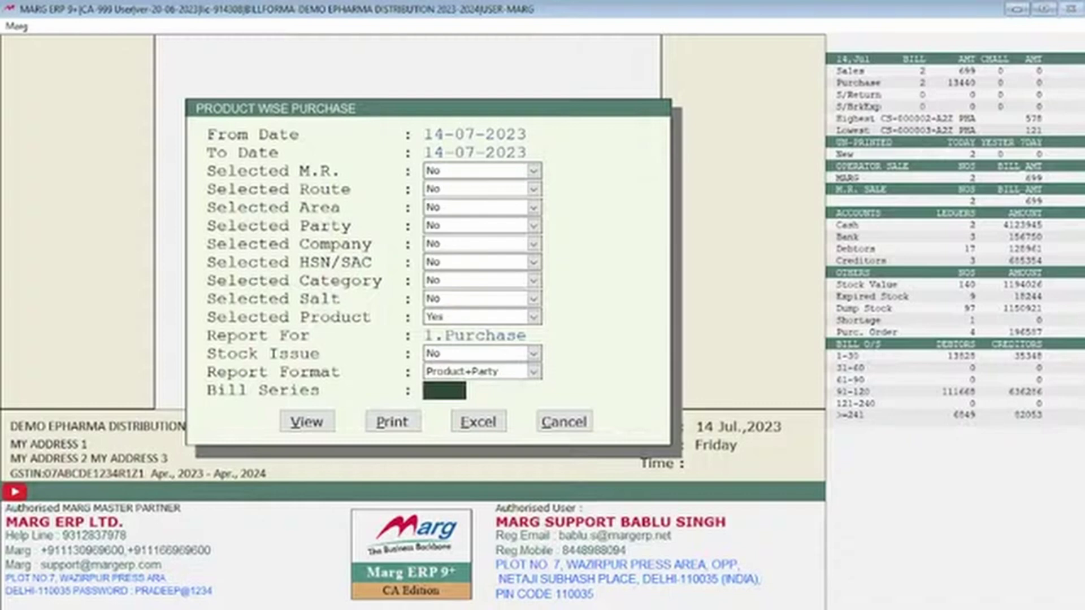
pyautogui.press('Return')
pyautogui.press('Return')
# Step: Examine the RATE TEST supplier row and its purchase, return and net quantities, and close the report
pyautogui.press('Down')
pyautogui.press('Down')
pyautogui.press('Down')
pyautogui.press('Down')
pyautogui.press('Down')
pyautogui.press('Down')
pyautogui.press('Down')
pyautogui.press('Down')
pyautogui.press('Down')
pyautogui.press('Down')
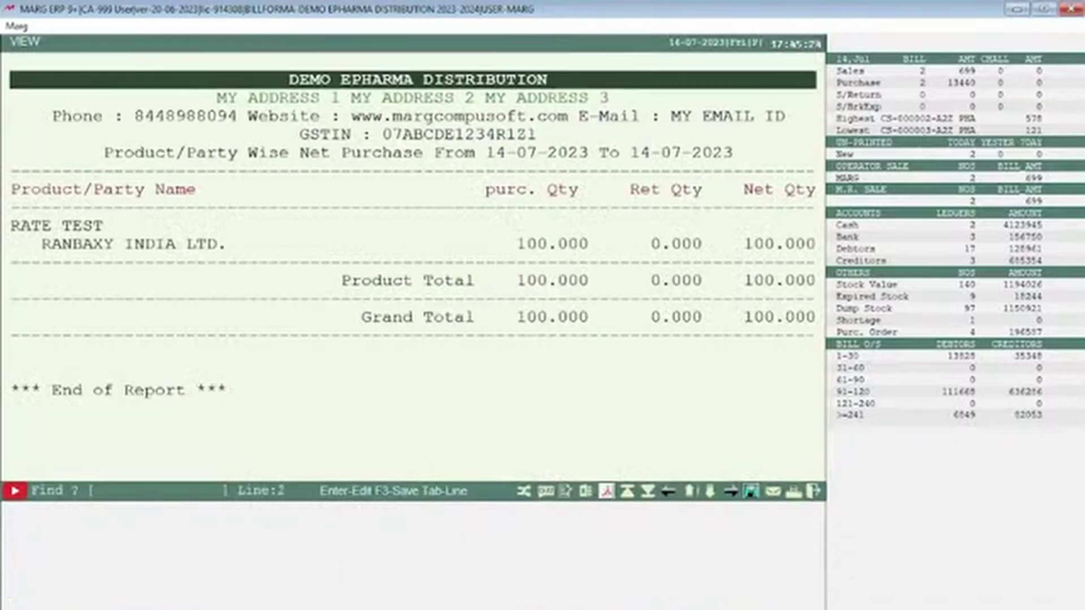
pyautogui.press('Up')
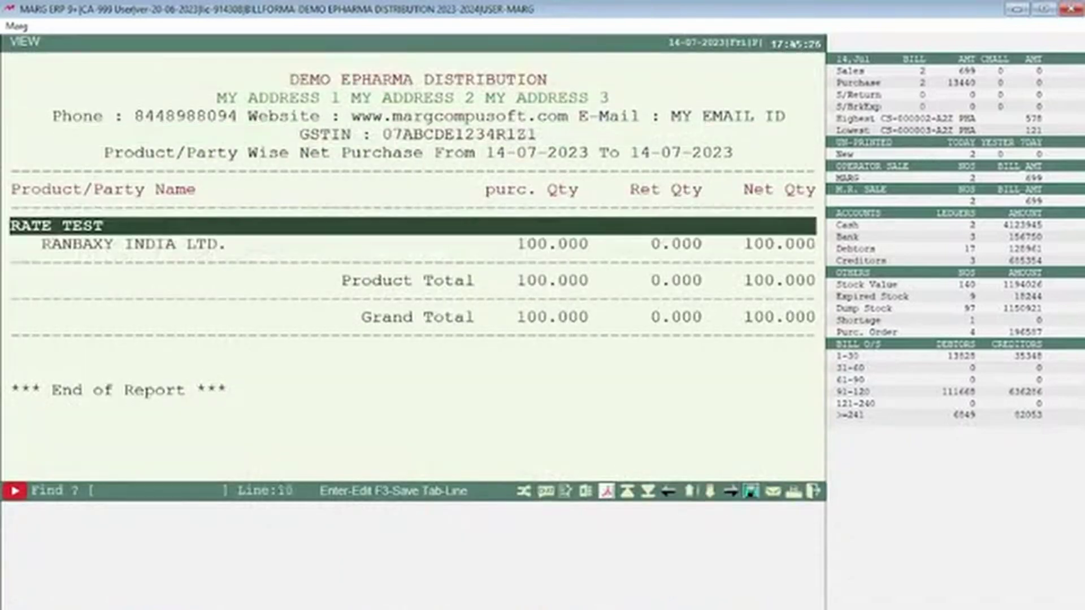
pyautogui.press('Down')
pyautogui.press('Right')
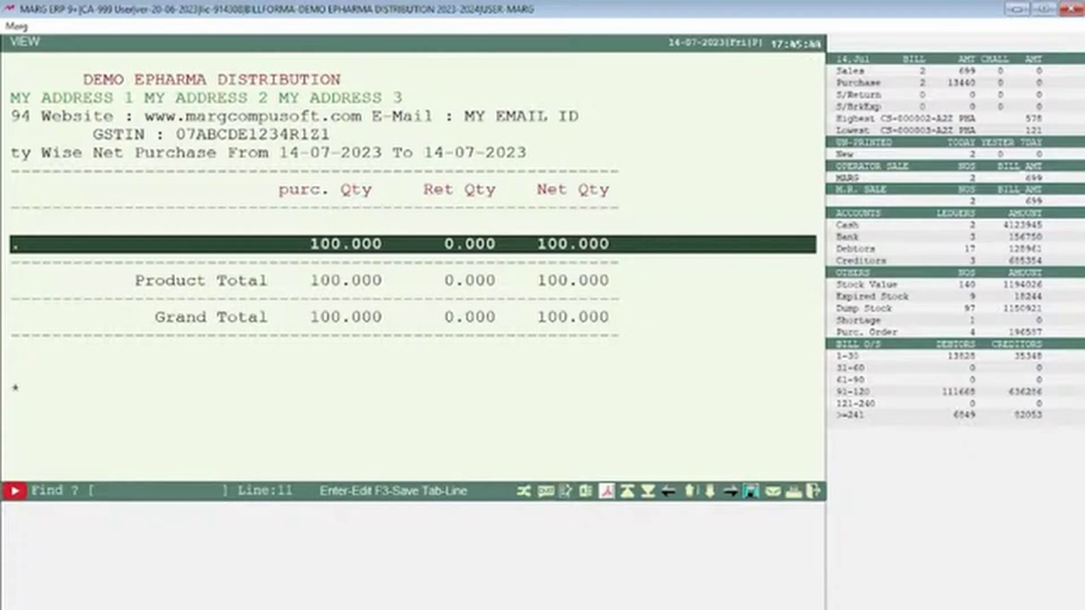
pyautogui.press('Escape')
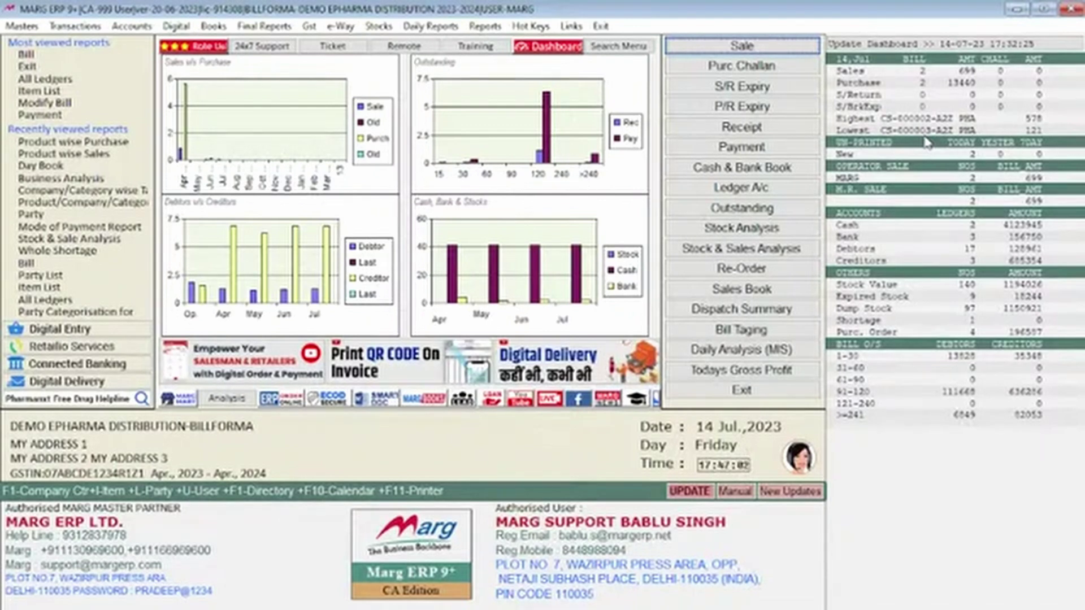
# Step: Open the Date Wise Register setup of the Sales Register from the GST tax registers and summaries
pyautogui.press('Down')
pyautogui.press('alt')
pyautogui.press('Right')
pyautogui.press('Right')
pyautogui.press('Right')
pyautogui.press('Right')
pyautogui.press('Right')
pyautogui.press('Right')
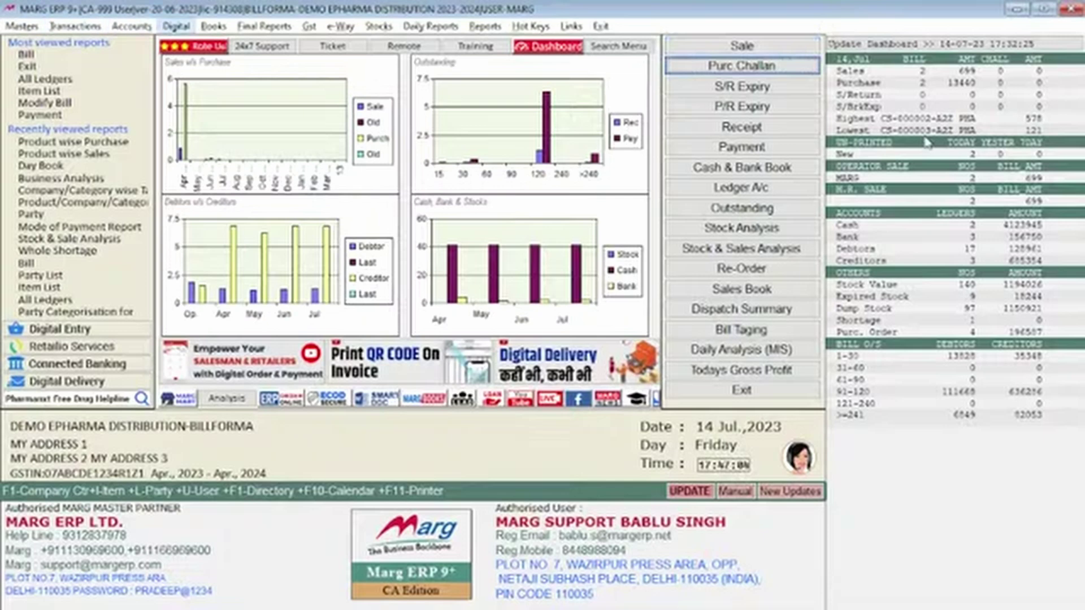
pyautogui.press('Down')
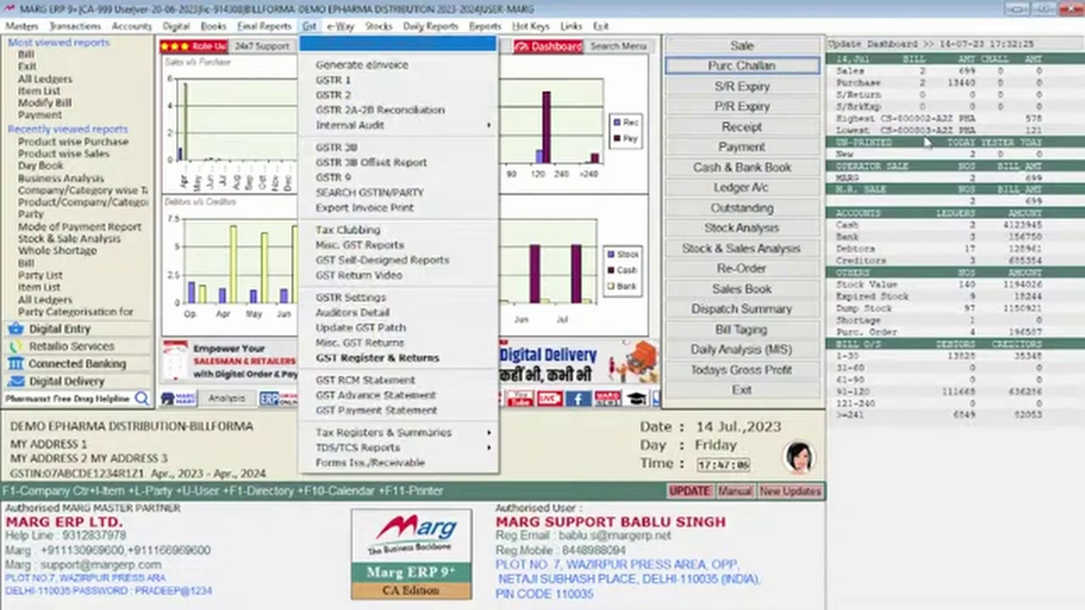
pyautogui.press('Up')
pyautogui.press('Up')
pyautogui.press('Up')
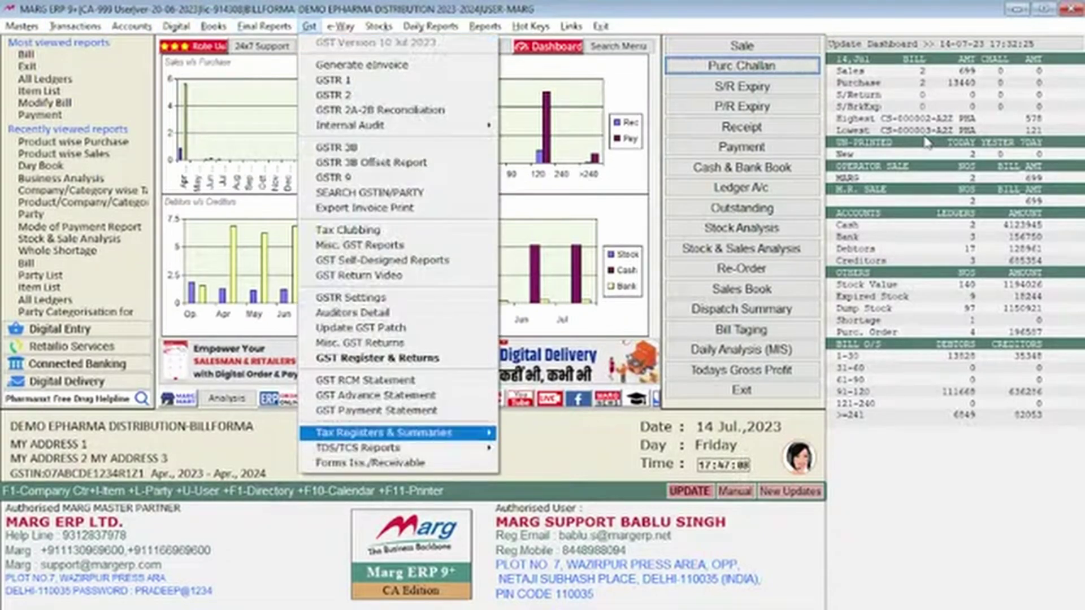
pyautogui.press('Right')
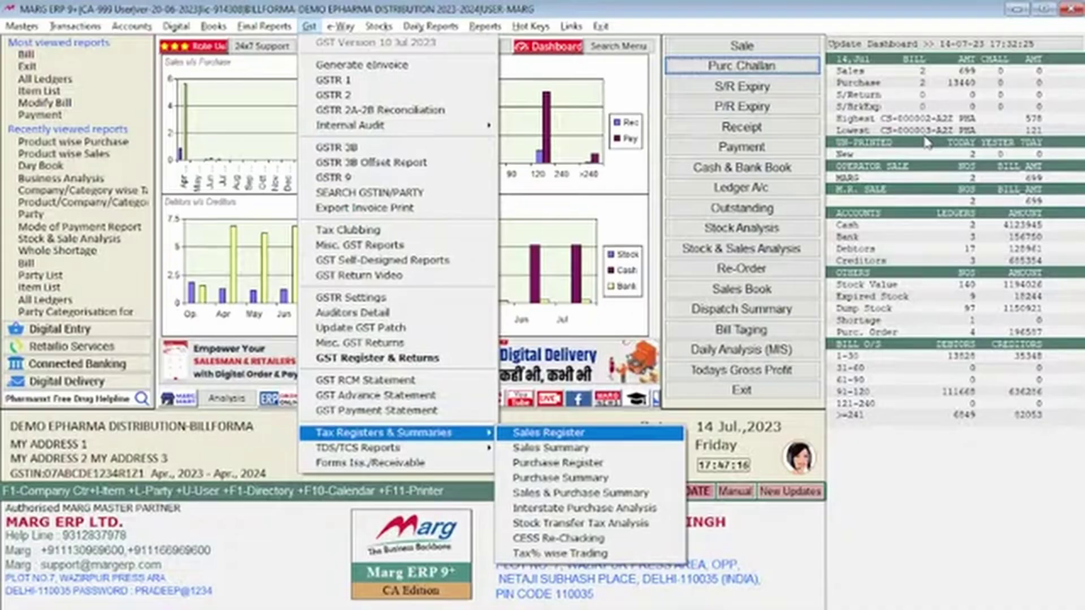
pyautogui.press('Return')
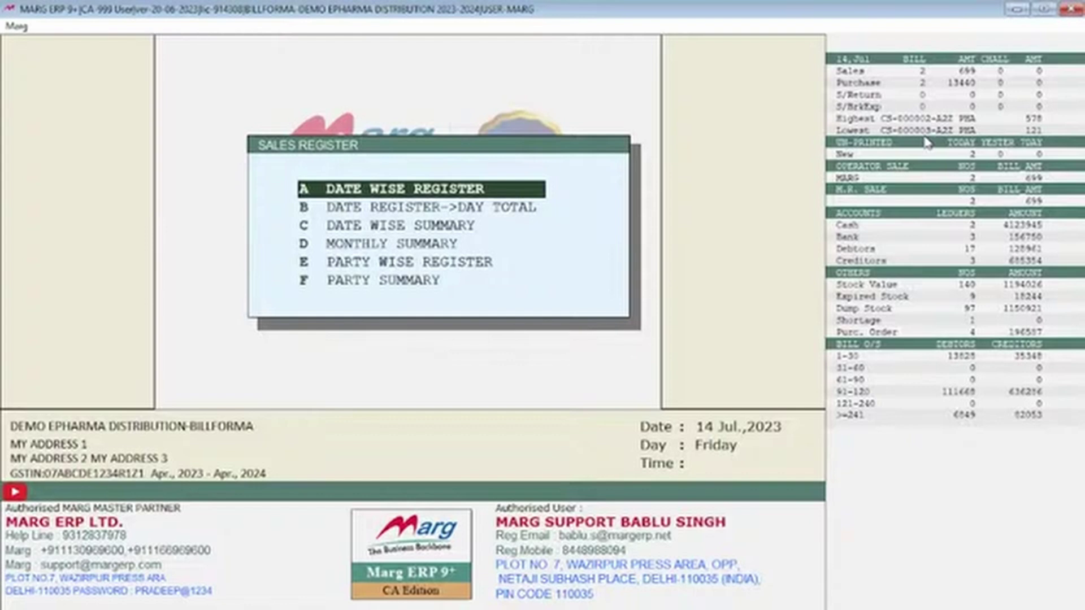
pyautogui.press('Return')
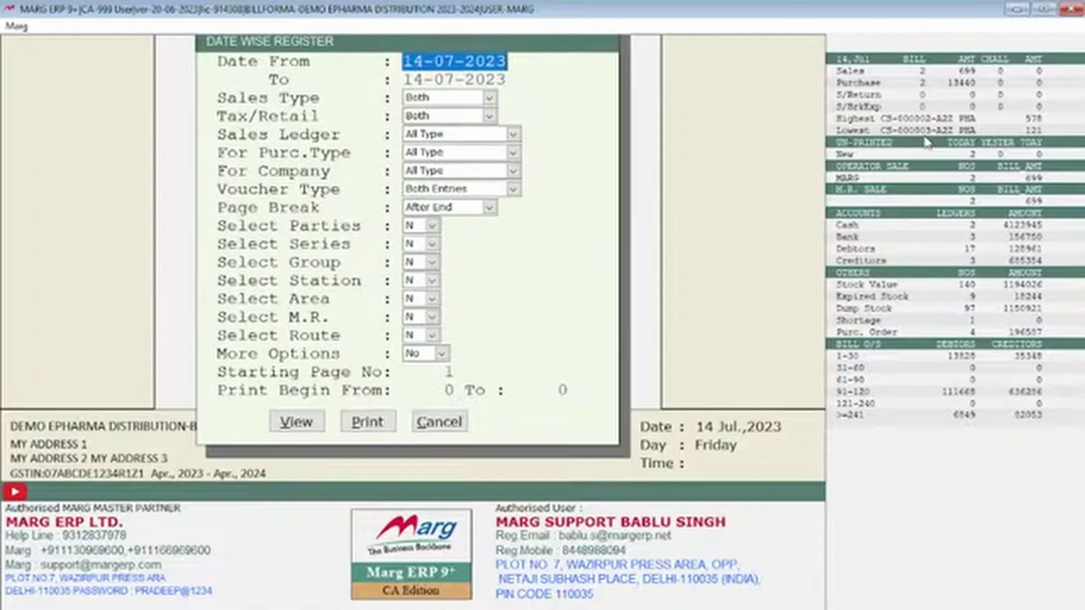
# Step: Set the register's date range from 01-07-2023 to 31-07-2023
pyautogui.write('01')
pyautogui.press('Return')
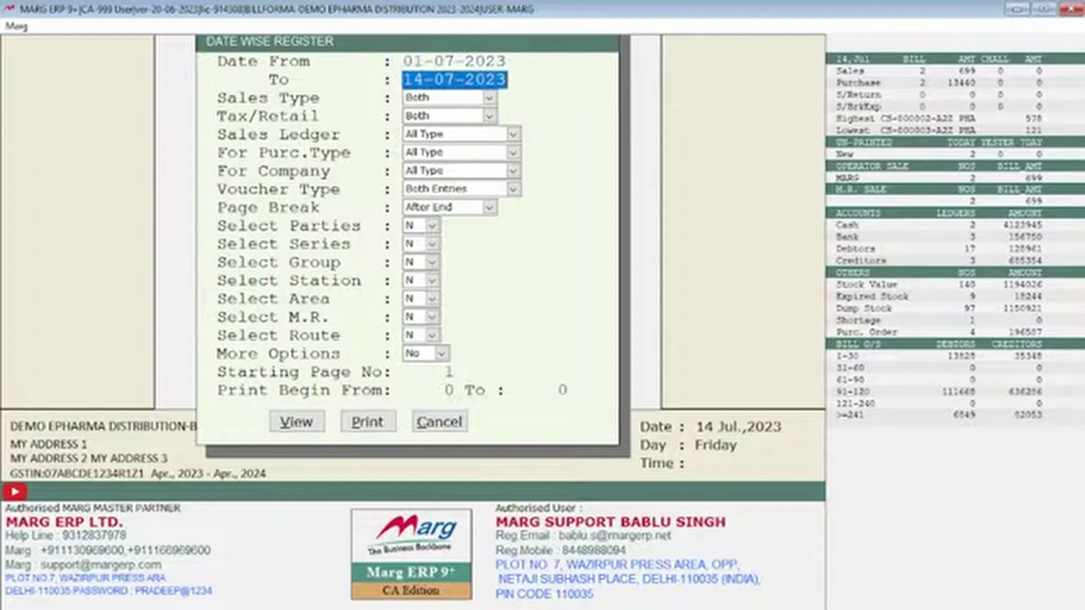
pyautogui.write('3107')
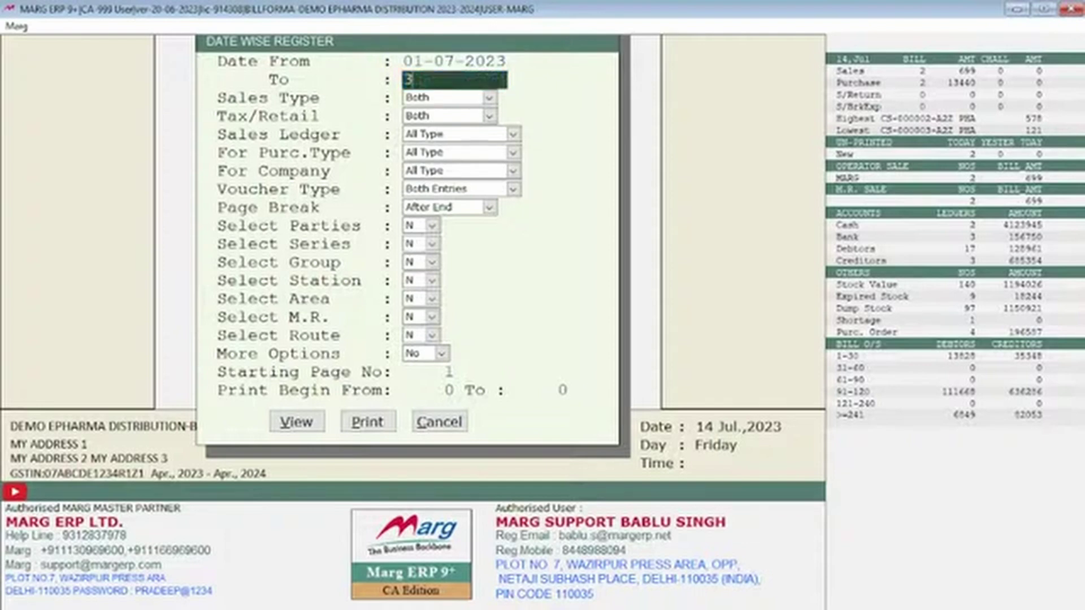
pyautogui.press('Return')
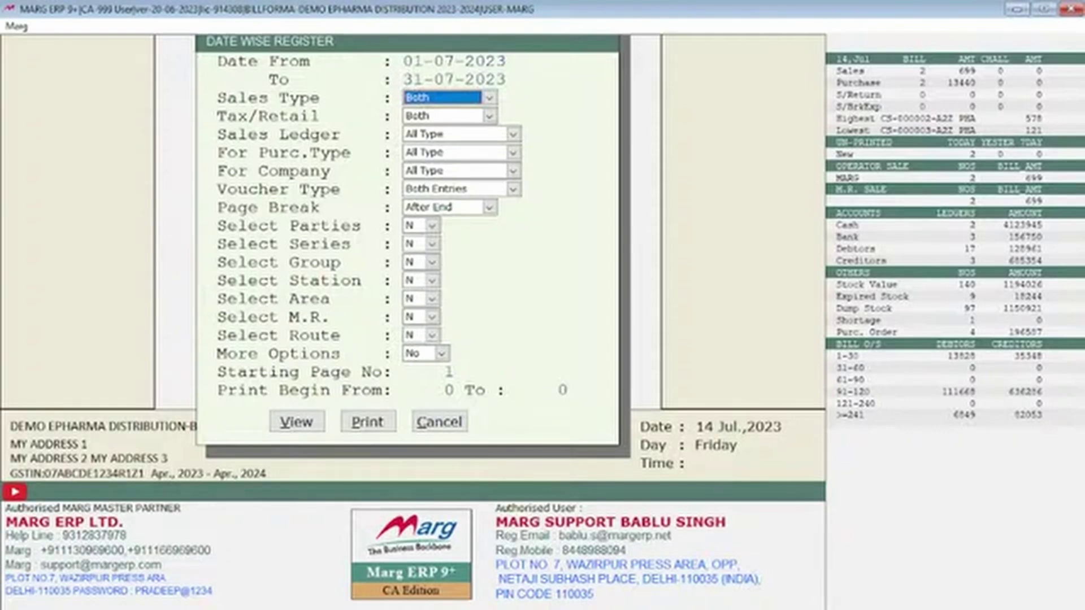
# Step: Go through the Central, Local and Both choices for Sales Type, and keep Sales Type and Tax/Retail at Both
pyautogui.press('space')
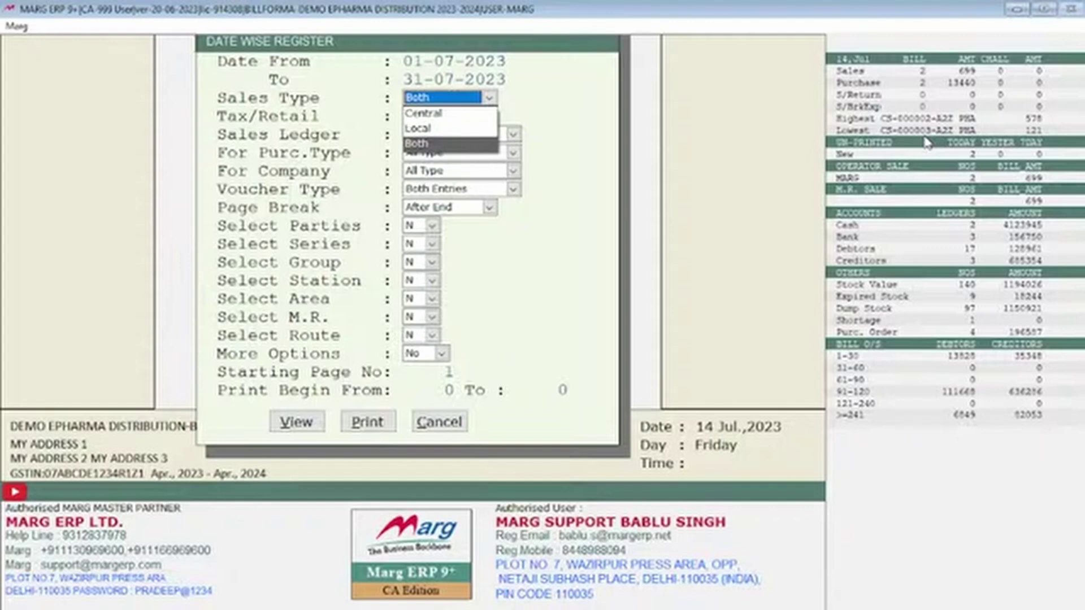
pyautogui.press('Up')
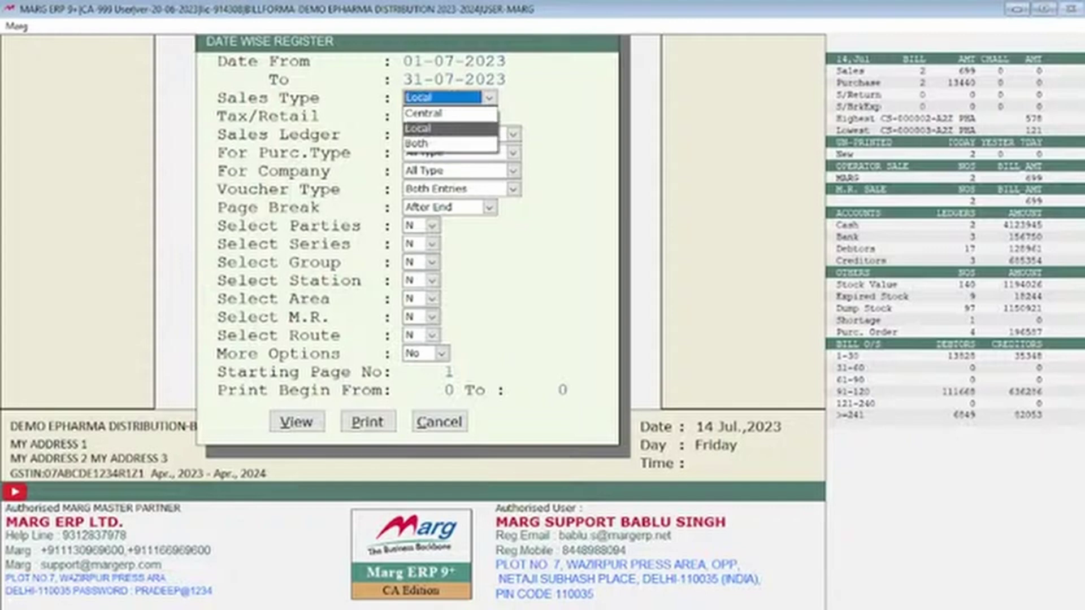
pyautogui.press('Up')
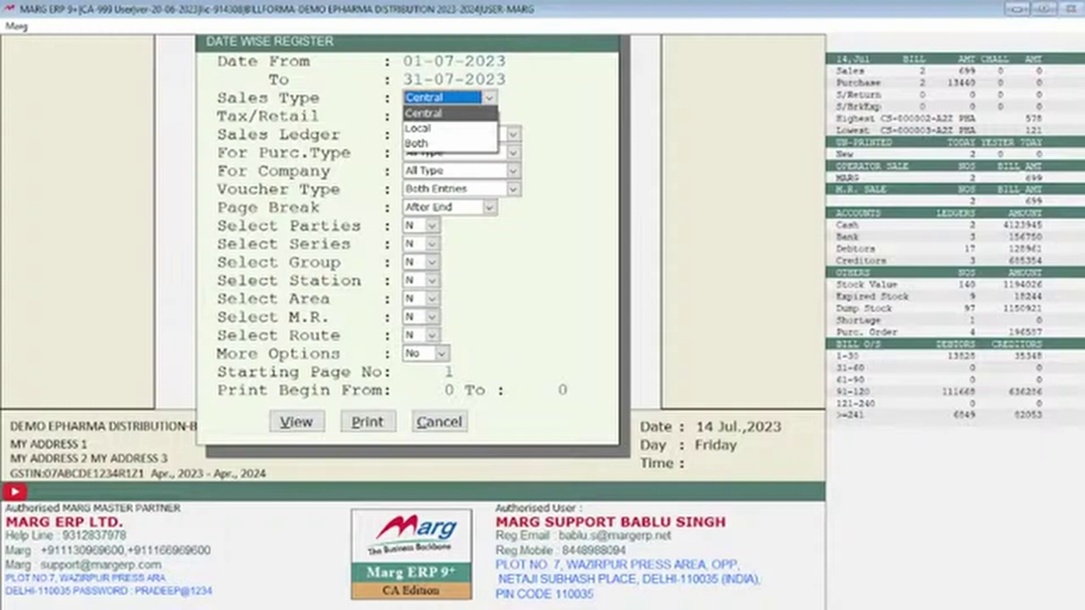
pyautogui.press('Down')
pyautogui.press('Down')
pyautogui.press('Return')
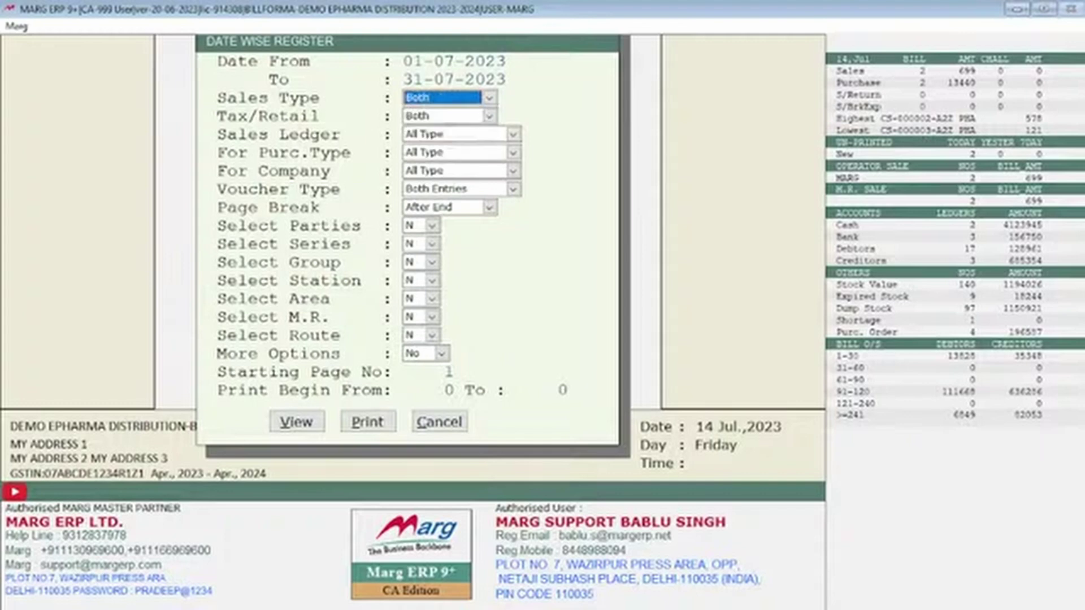
pyautogui.press('Return')
pyautogui.hotkey('alt', 'Down')
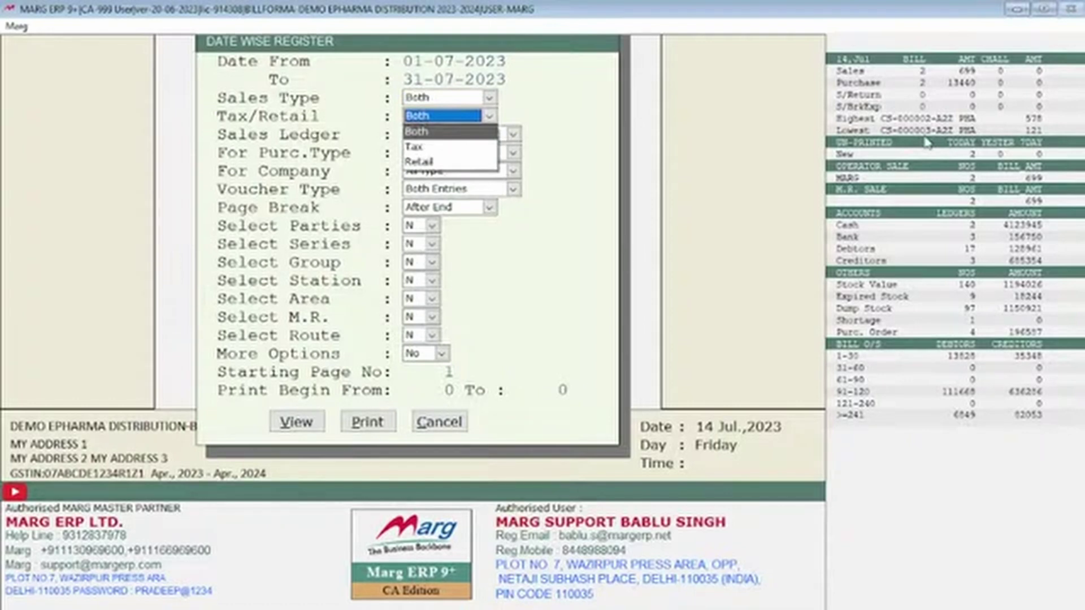
pyautogui.press('Return')
pyautogui.press('Return')
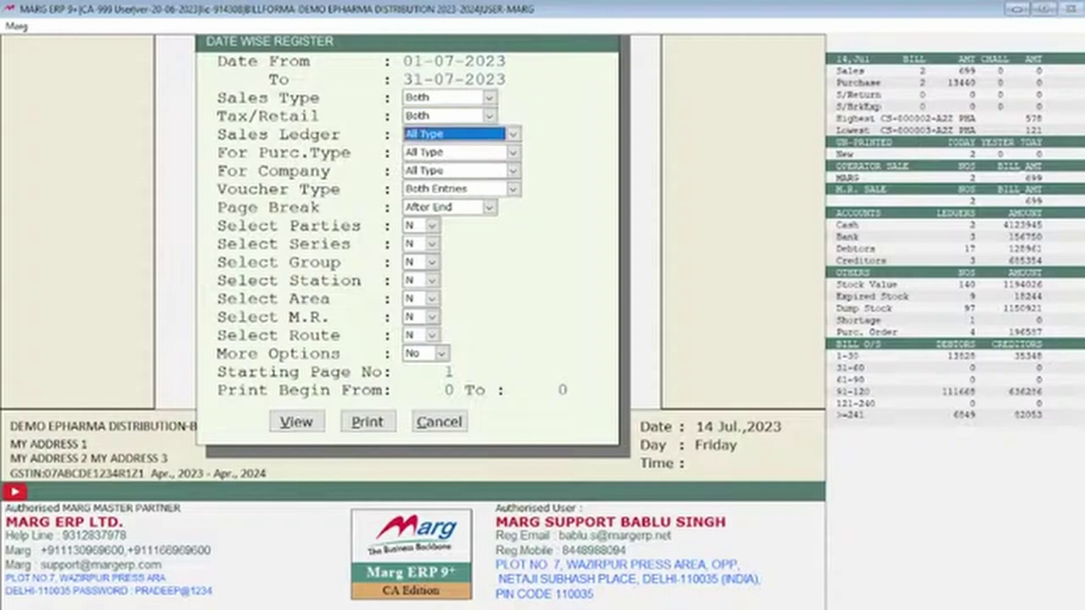
# Step: Review the Sales Ledger and For Company choices, keeping Sales Ledger, For Purc.Type and For Company at All Type
pyautogui.press('Return')
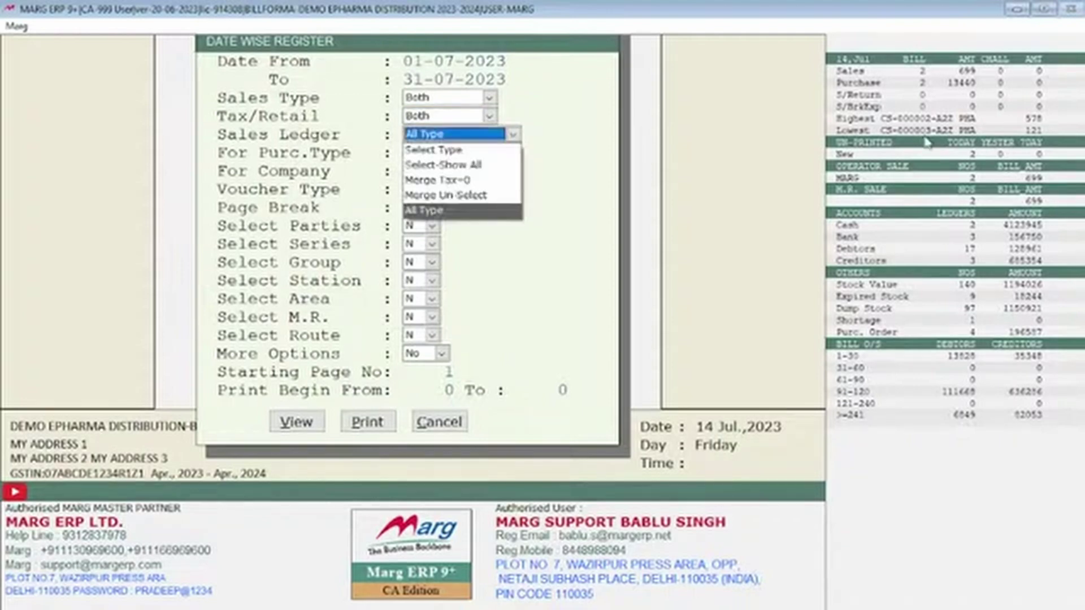
pyautogui.press('Return')
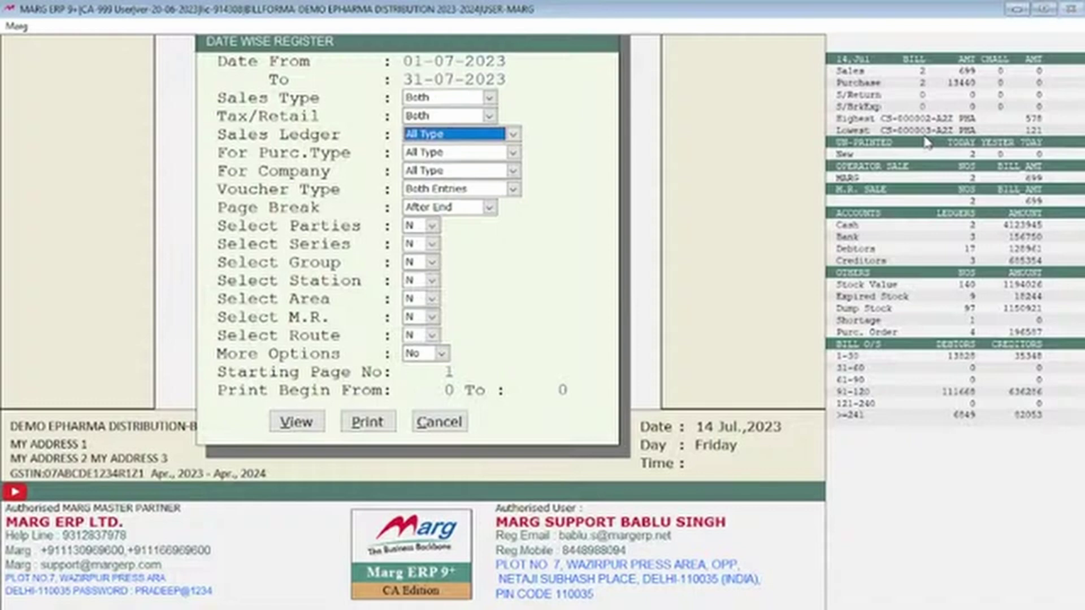
pyautogui.press('Return')
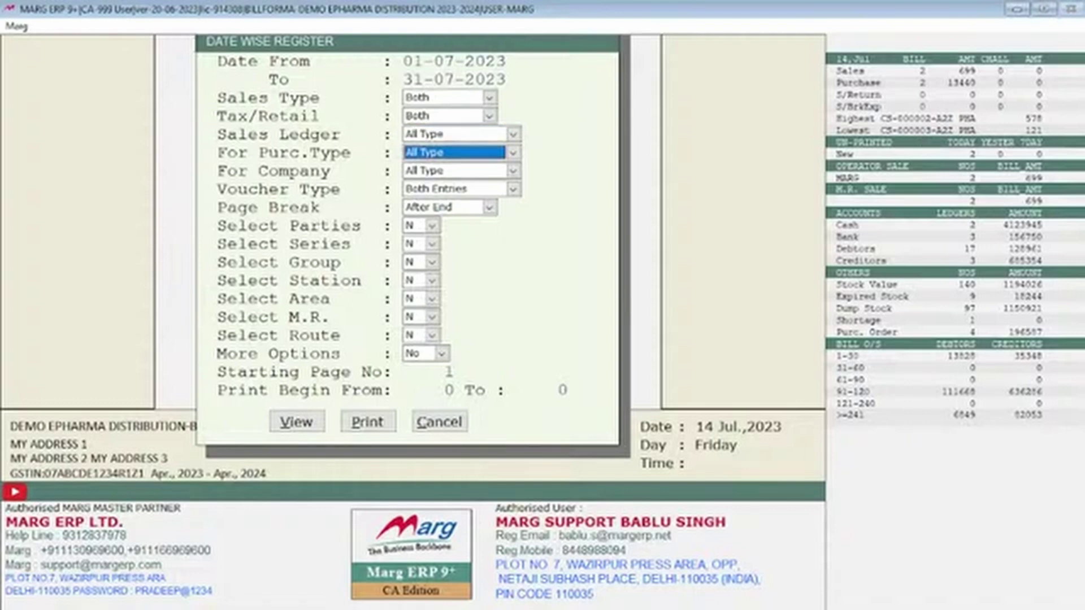
pyautogui.press('Return')
pyautogui.hotkey('alt', 'Down')
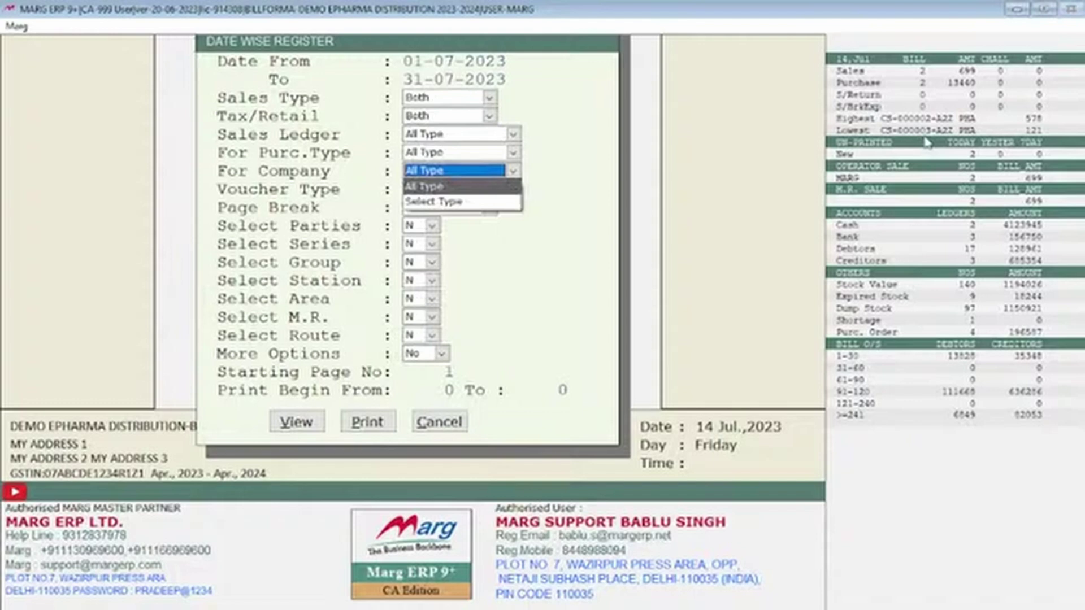
pyautogui.press('Return')
# Step: Check the Voucher Type and Page Break choices, keeping Both Entries and After End
pyautogui.hotkey('alt', 'Down')
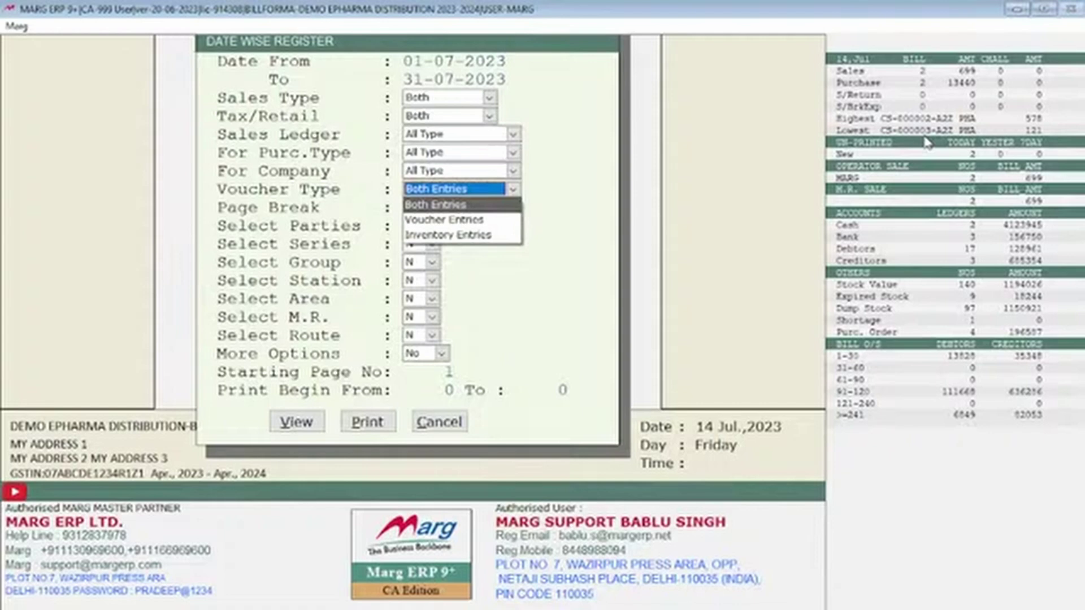
pyautogui.press('Return')
pyautogui.press('Return')
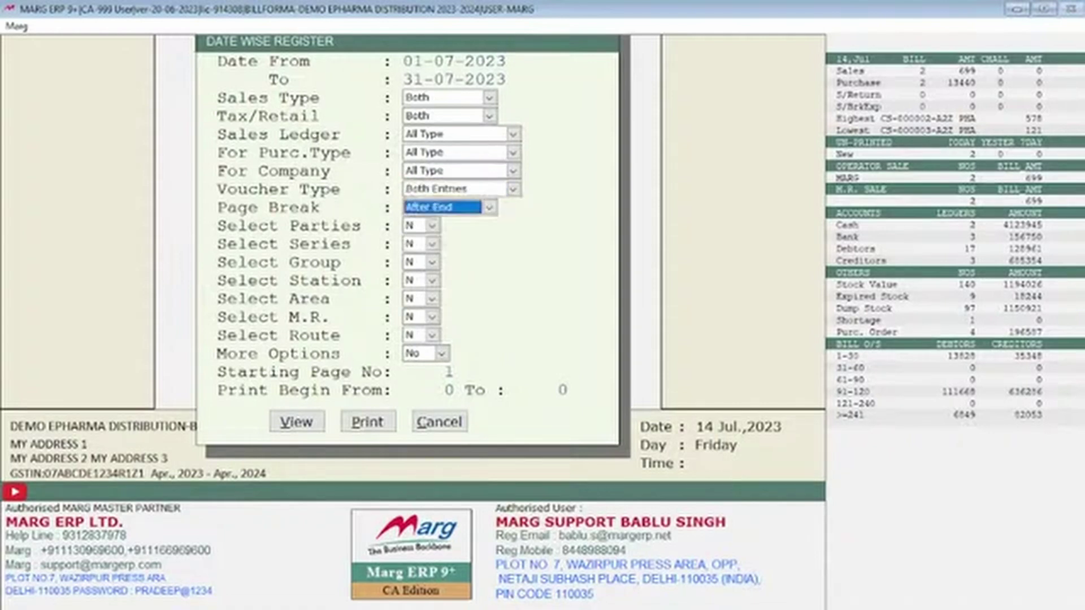
pyautogui.press('Return')
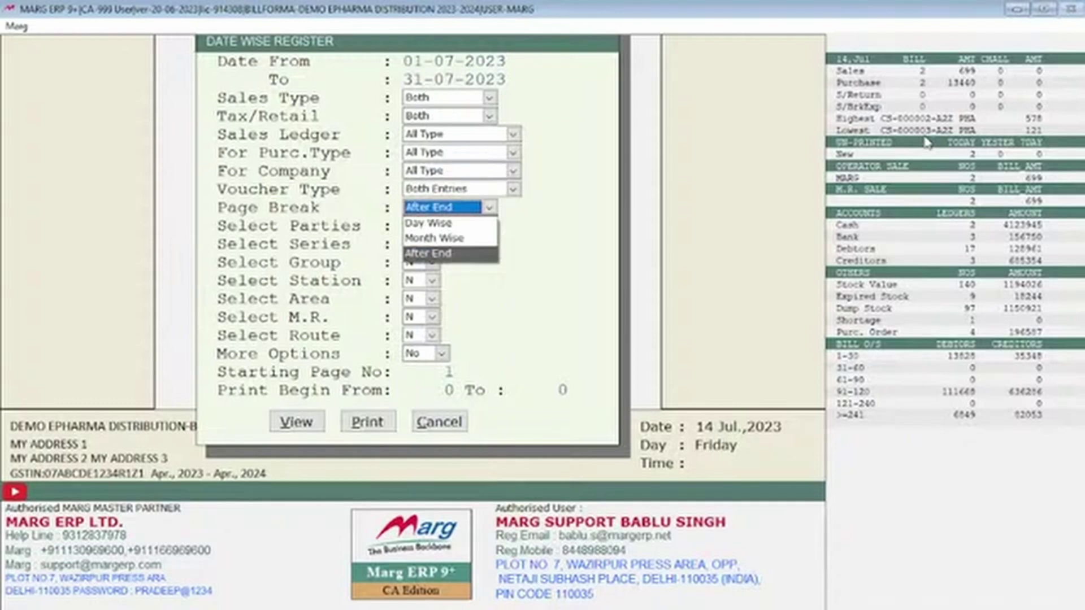
pyautogui.press('Return')
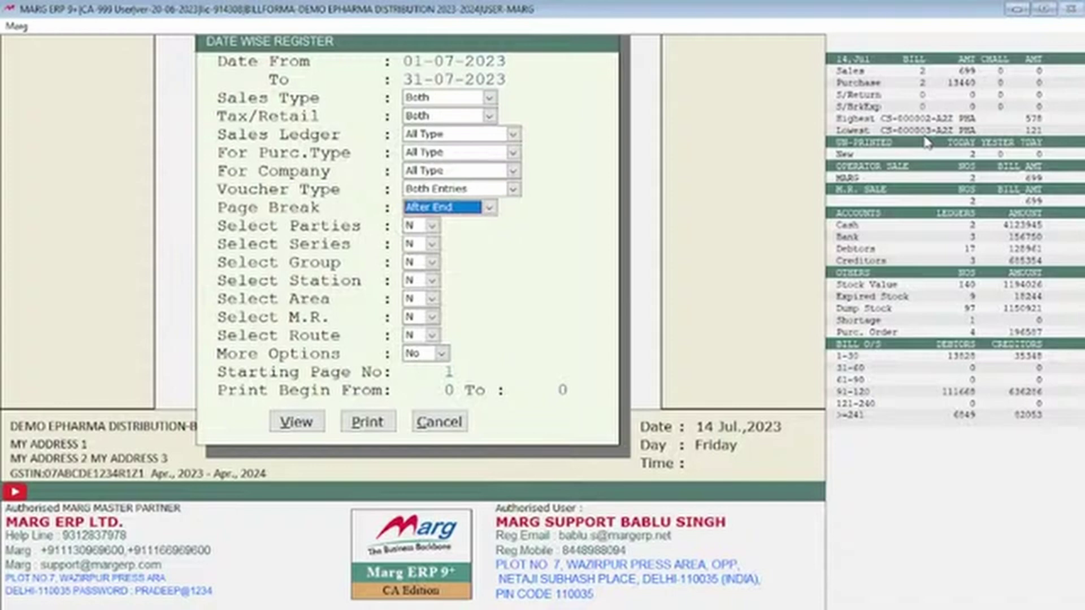
pyautogui.press('Return')
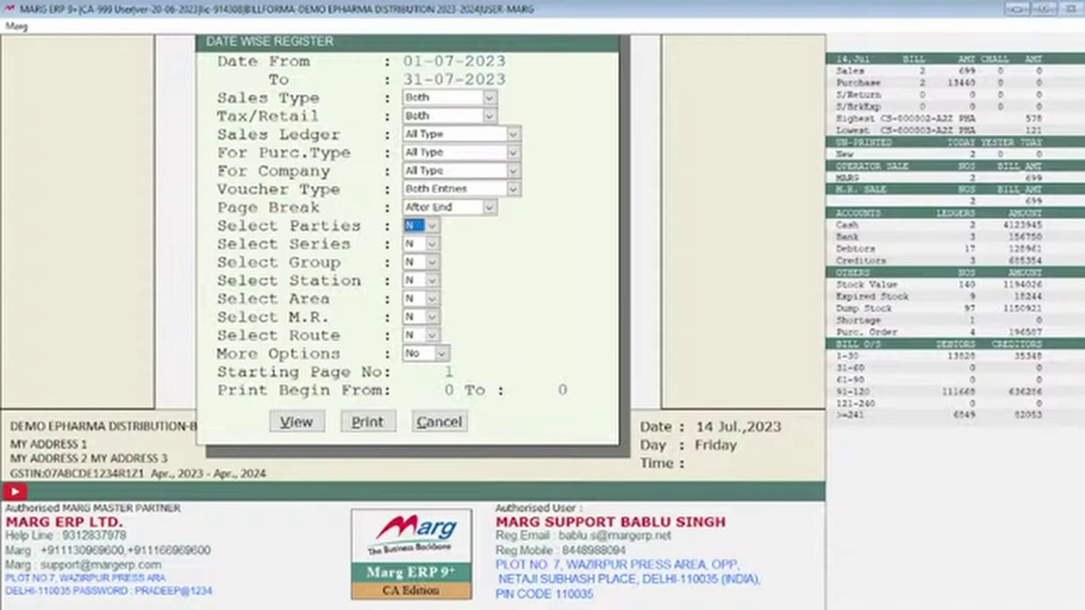
# Step: Keep the party, series, group, station, area, M.R. and route selections at N
pyautogui.press('Return')
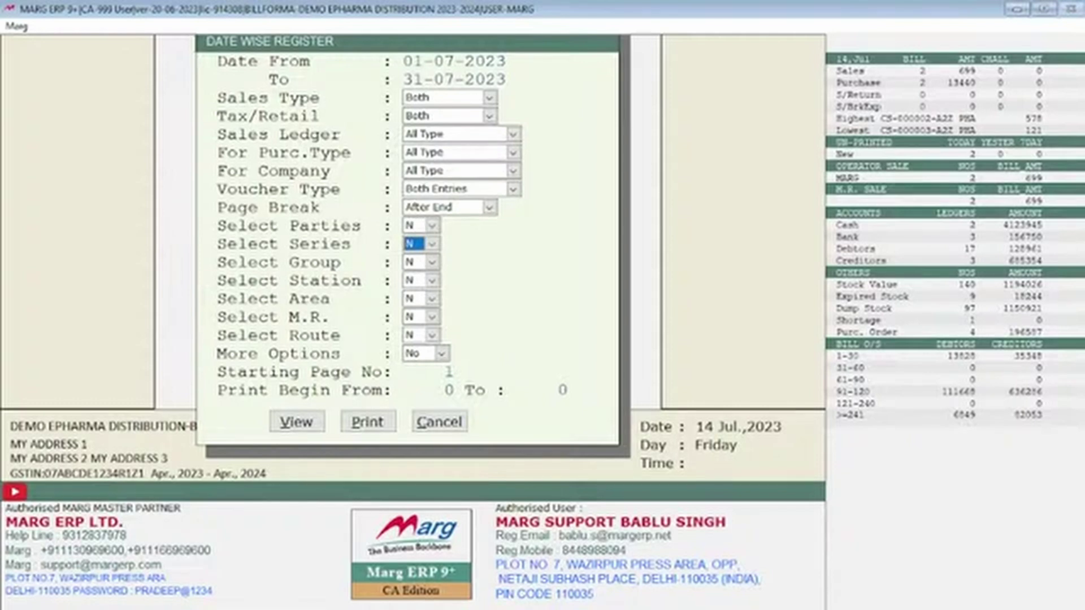
pyautogui.press('Return')
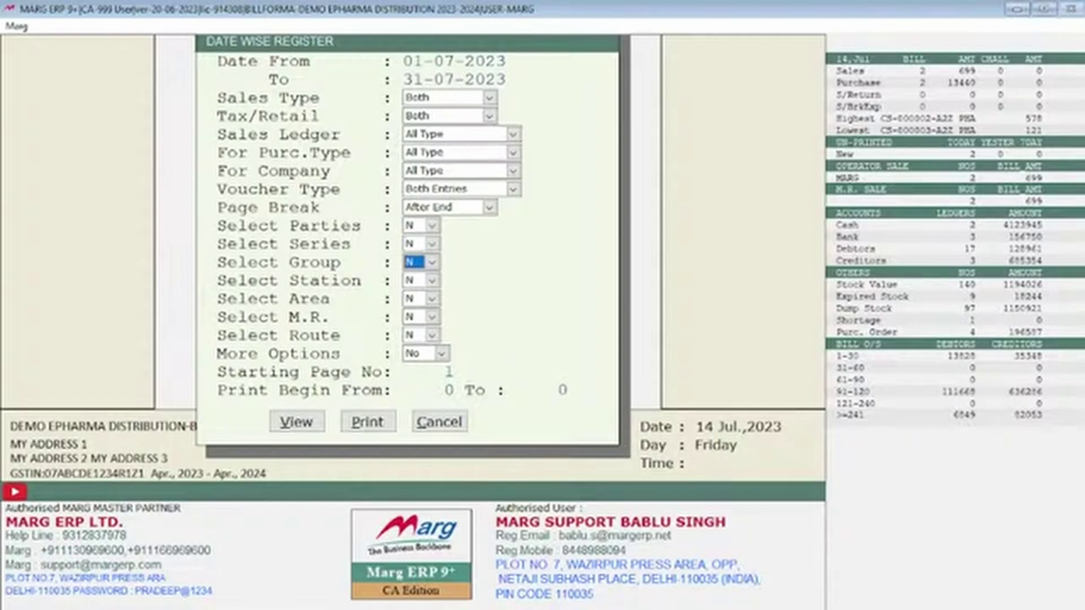
pyautogui.press('Return')
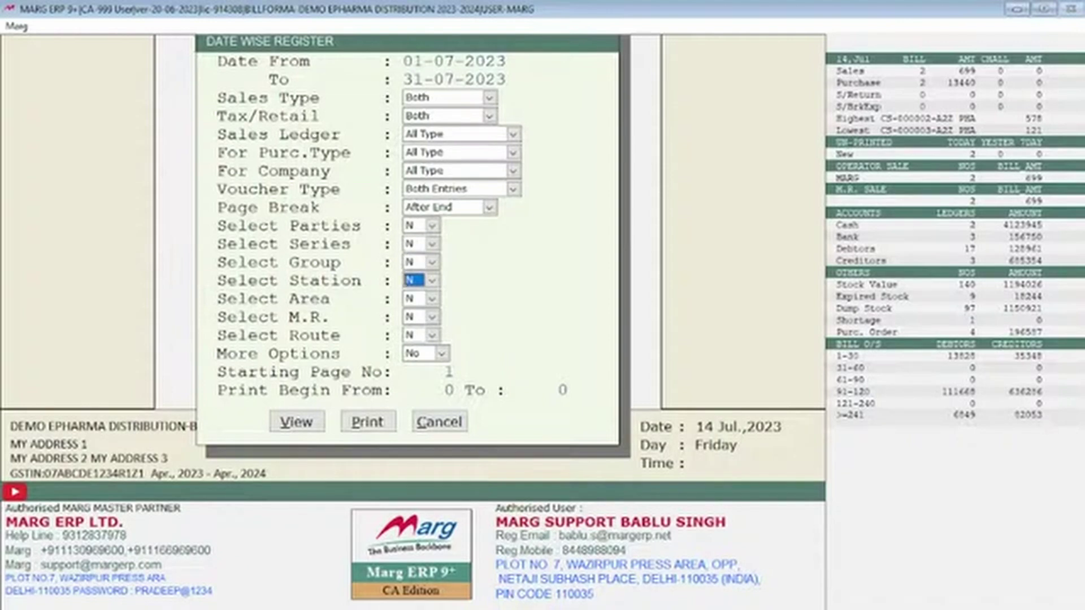
pyautogui.press('Return')
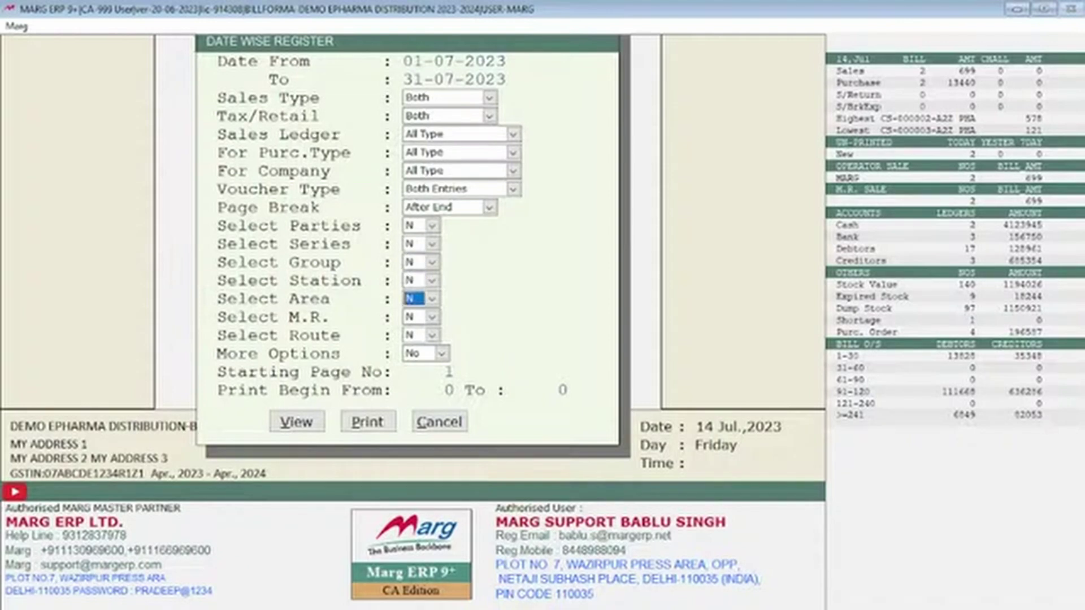
pyautogui.press('Return')
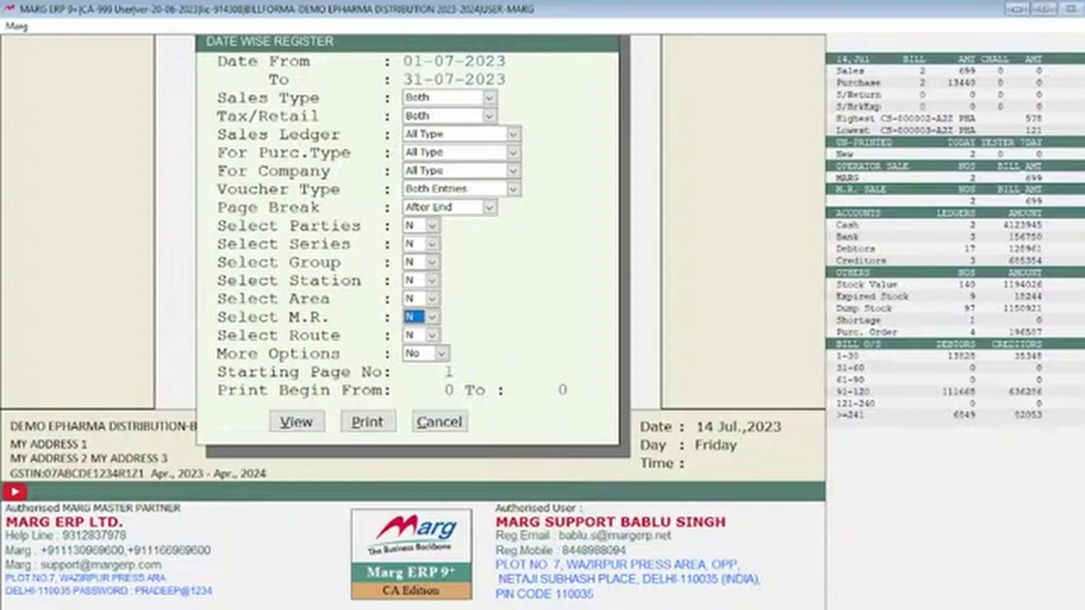
pyautogui.press('Return')
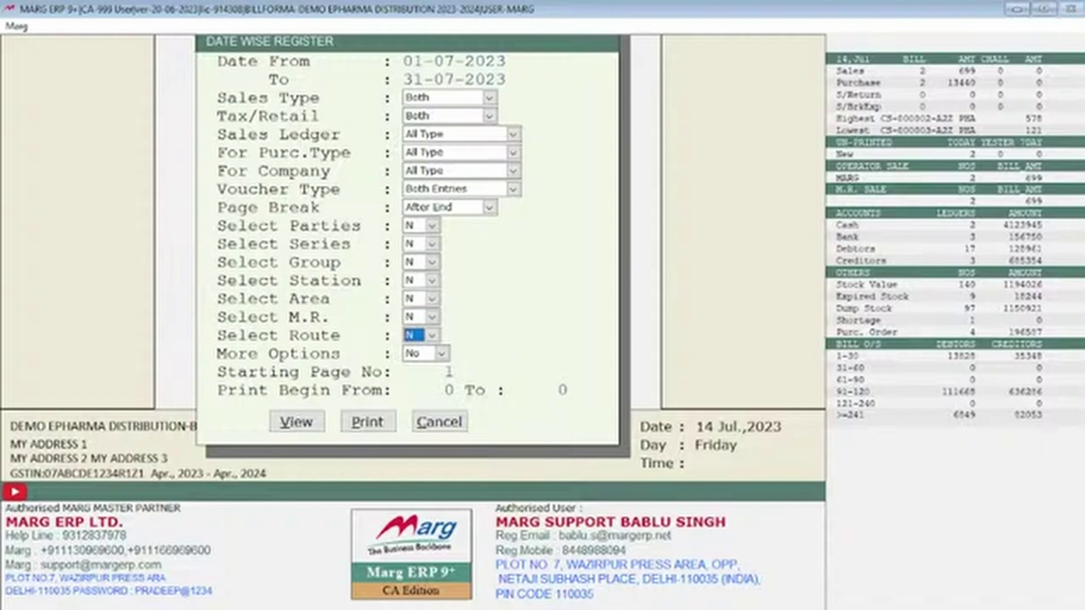
pyautogui.press('Return')
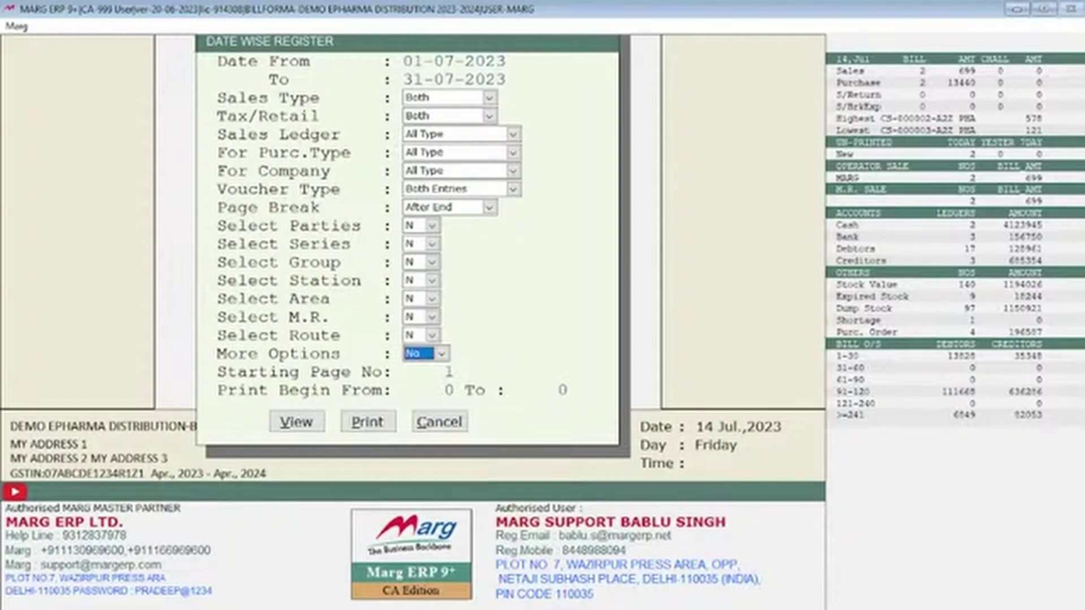
# Step: Open More Options and review the Tax/Retail and Cash/Credit choices, keeping C-On Invoice and All
pyautogui.press('y')
pyautogui.press('Return')
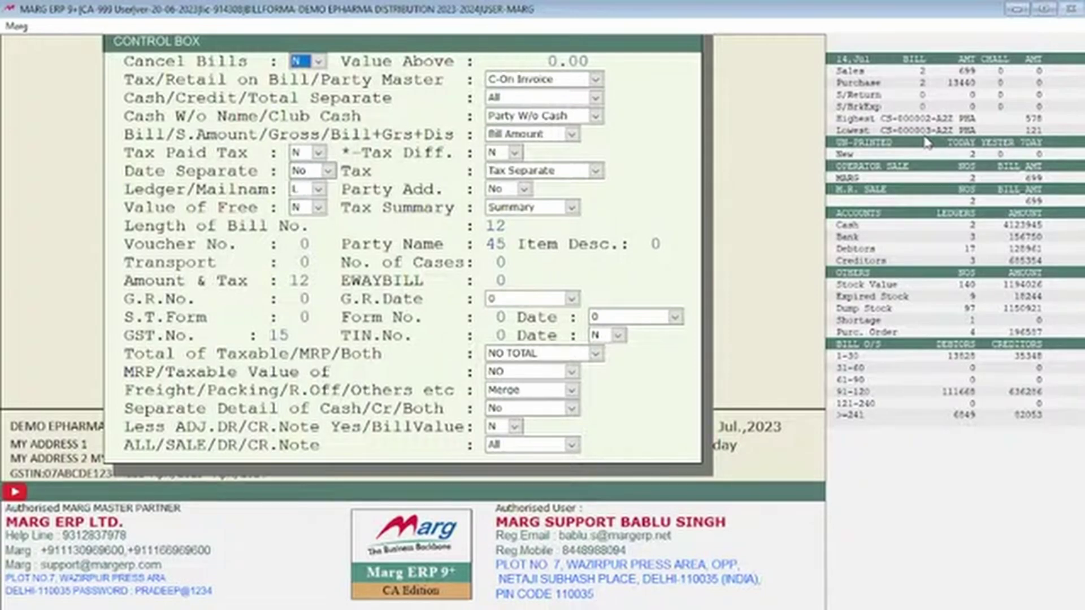
pyautogui.press('Return')
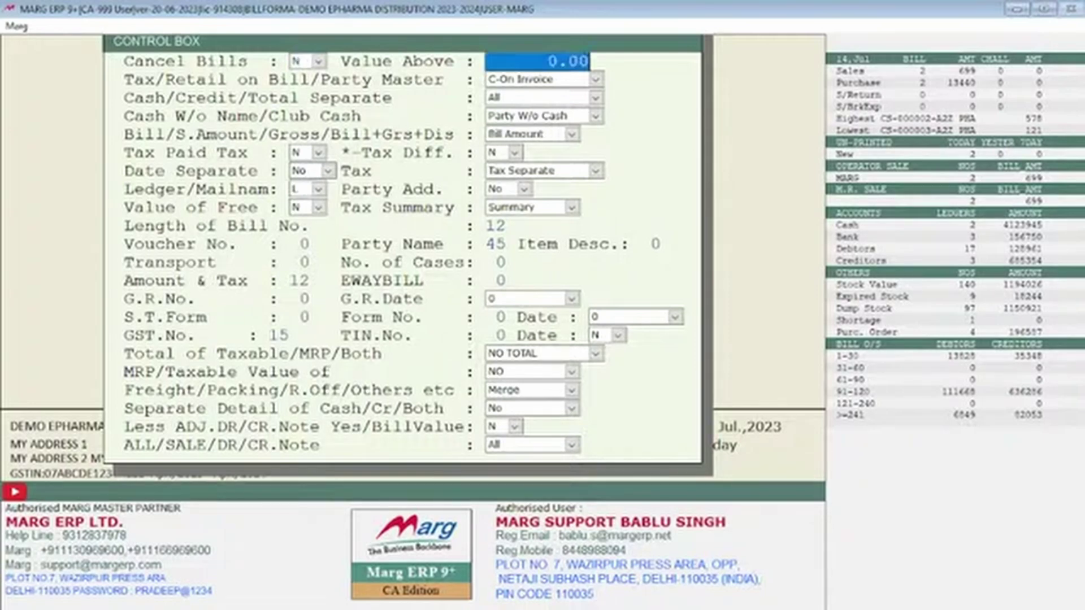
pyautogui.press('Return')
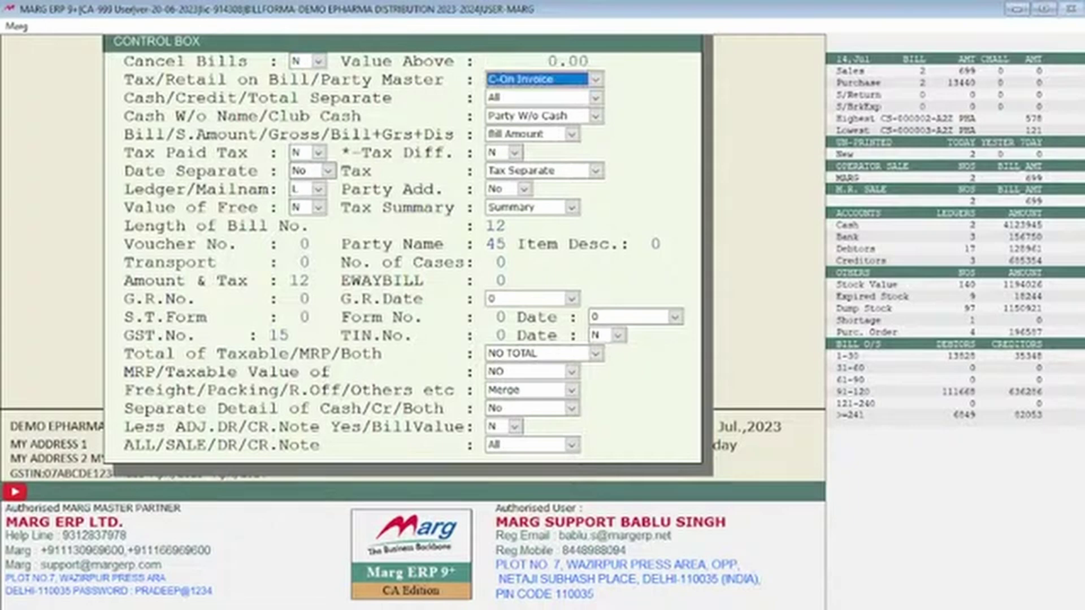
pyautogui.hotkey('alt', 'Down')
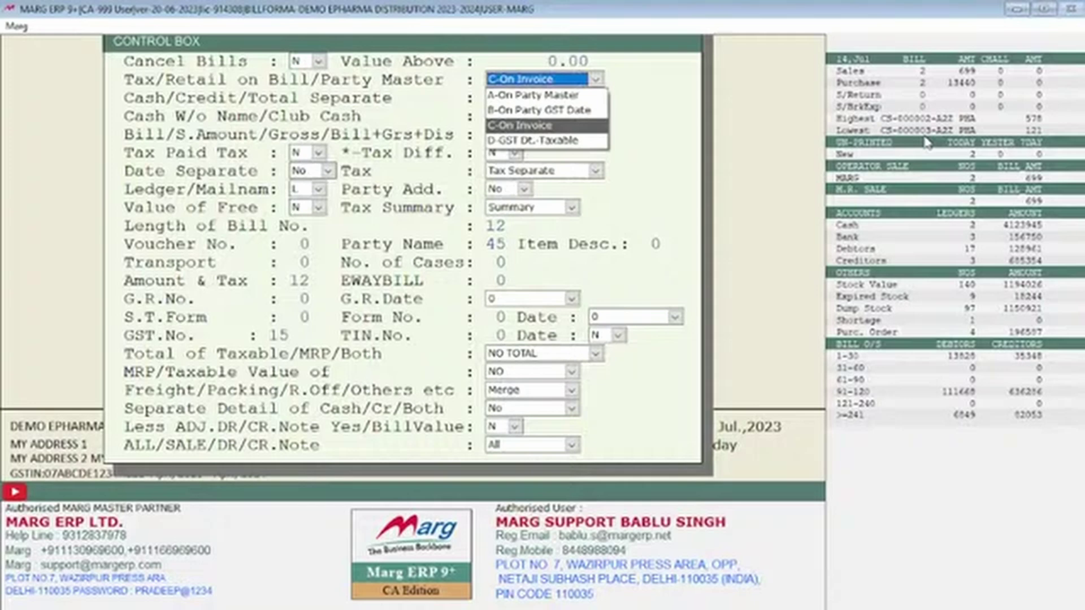
pyautogui.press('Return')
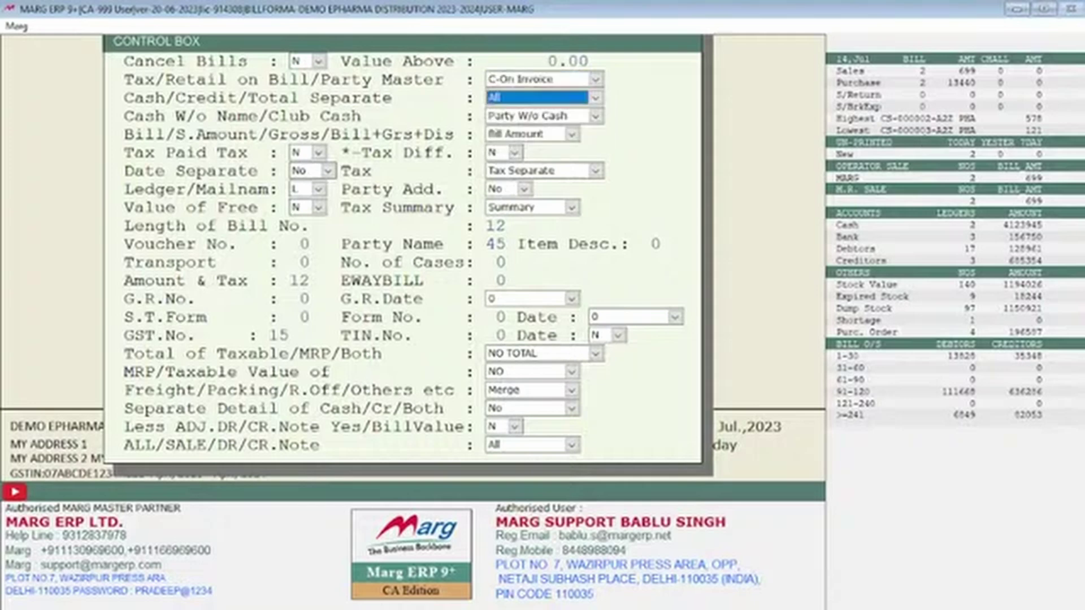
pyautogui.hotkey('alt', 'Down')
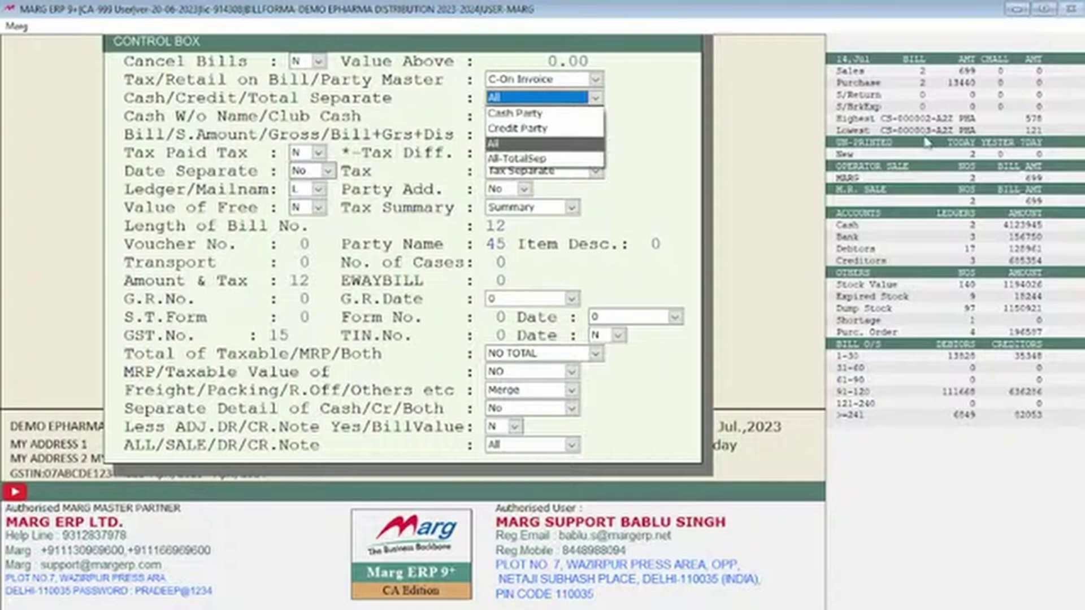
pyautogui.press('Return')
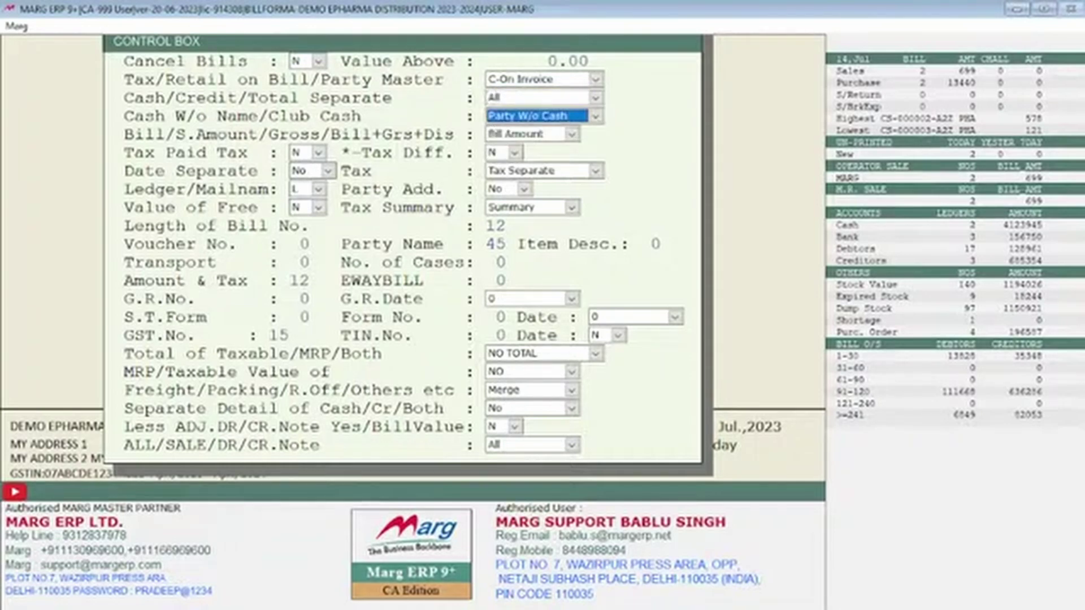
# Step: Accept the remaining Control Box settings from Cash W/o Name/Club Cash through ALL/SALE/DR/CR.Note without changing them
pyautogui.press('Return')
pyautogui.press('Return')
pyautogui.press('Return')
pyautogui.press('Return')
pyautogui.press('Return')
pyautogui.press('Return')
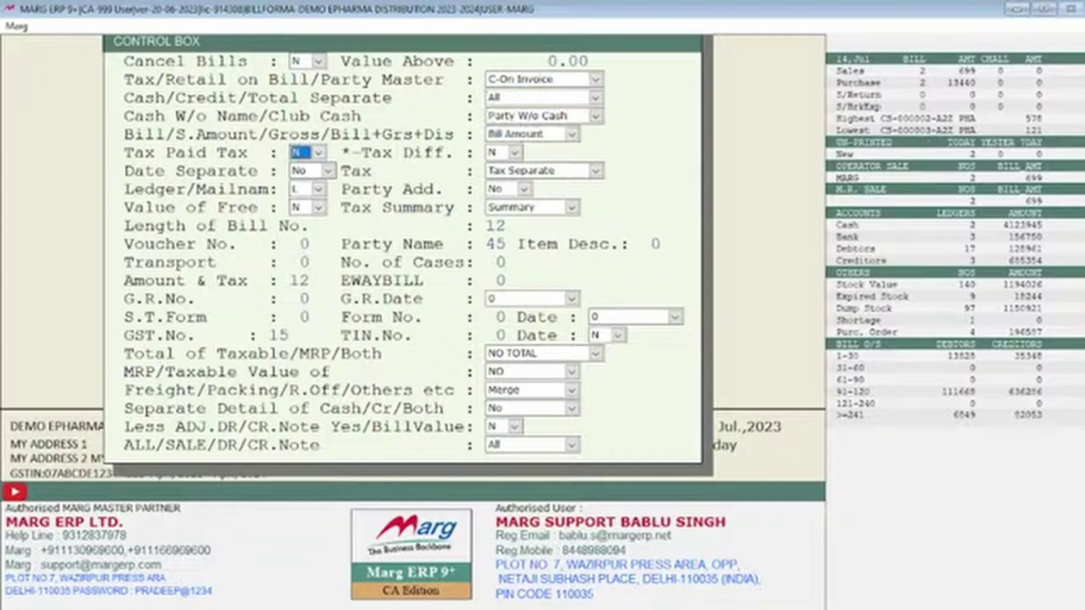
pyautogui.press('Return')
pyautogui.press('Return')
pyautogui.press('Return')
pyautogui.press('Return')
pyautogui.press('Return')
pyautogui.press('Return')
pyautogui.press('Return')
pyautogui.press('Return')
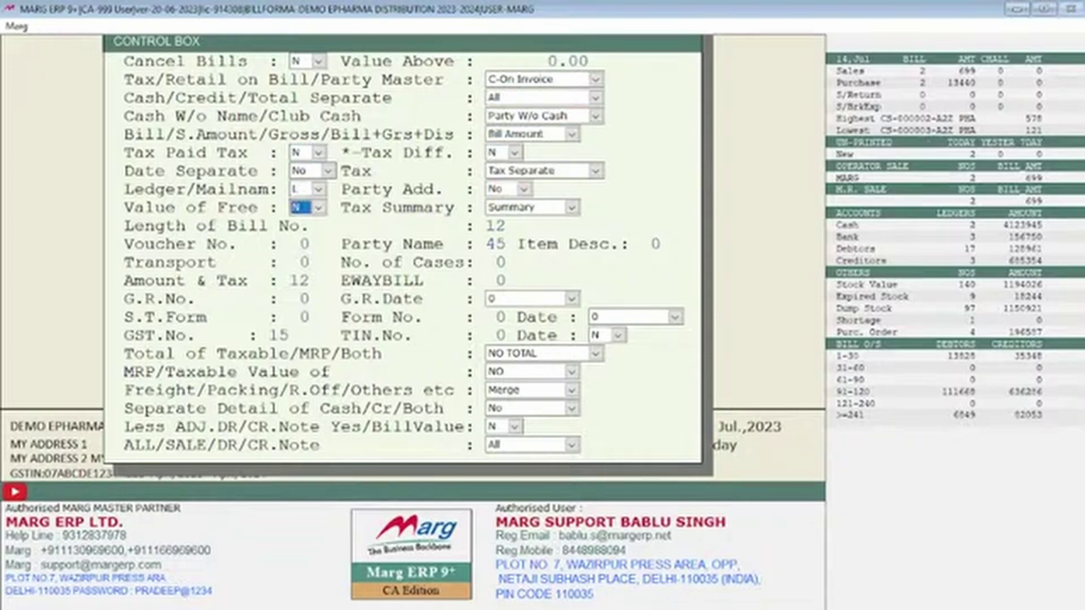
pyautogui.press('Return')
pyautogui.press('Return')
pyautogui.press('Return')
pyautogui.press('Return')
pyautogui.press('Return')
pyautogui.press('Return')
pyautogui.press('Return')
pyautogui.press('Return')
pyautogui.press('Return')
pyautogui.press('Return')
pyautogui.press('Return')
pyautogui.press('Return')
pyautogui.press('Return')
pyautogui.press('Return')
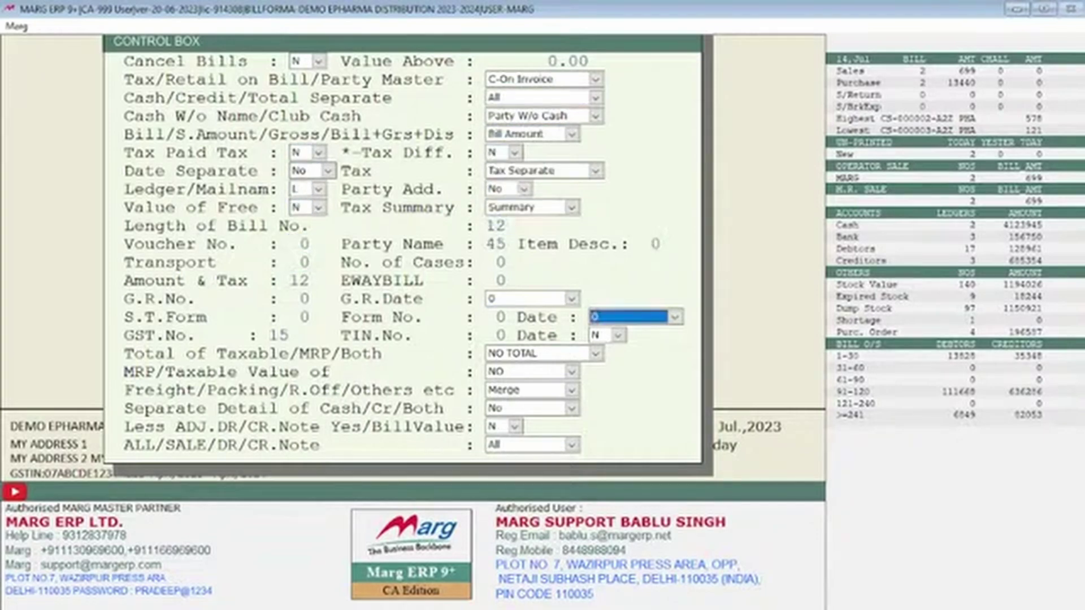
pyautogui.press('Return')
pyautogui.press('Return')
pyautogui.press('Return')
pyautogui.press('Return')
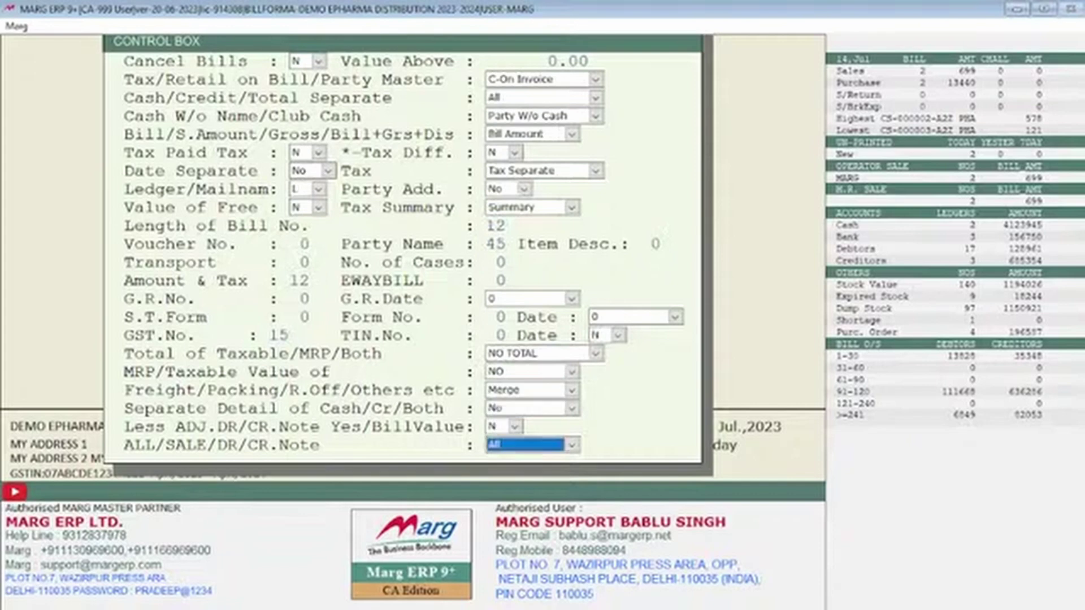
# Step: Keep the party count, party list and bill count options at N and Party Total Sales Value at 0.00
pyautogui.press('Return')
pyautogui.press('Return')
pyautogui.press('Return')
pyautogui.press('Return')
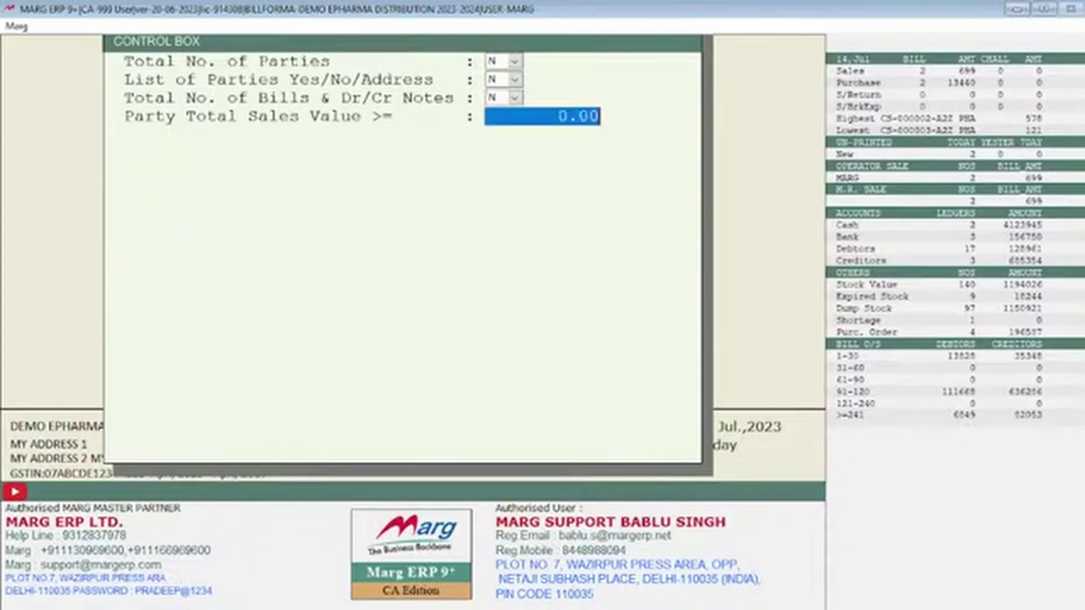
pyautogui.press('Return')
pyautogui.press('Return')
pyautogui.press('Return')
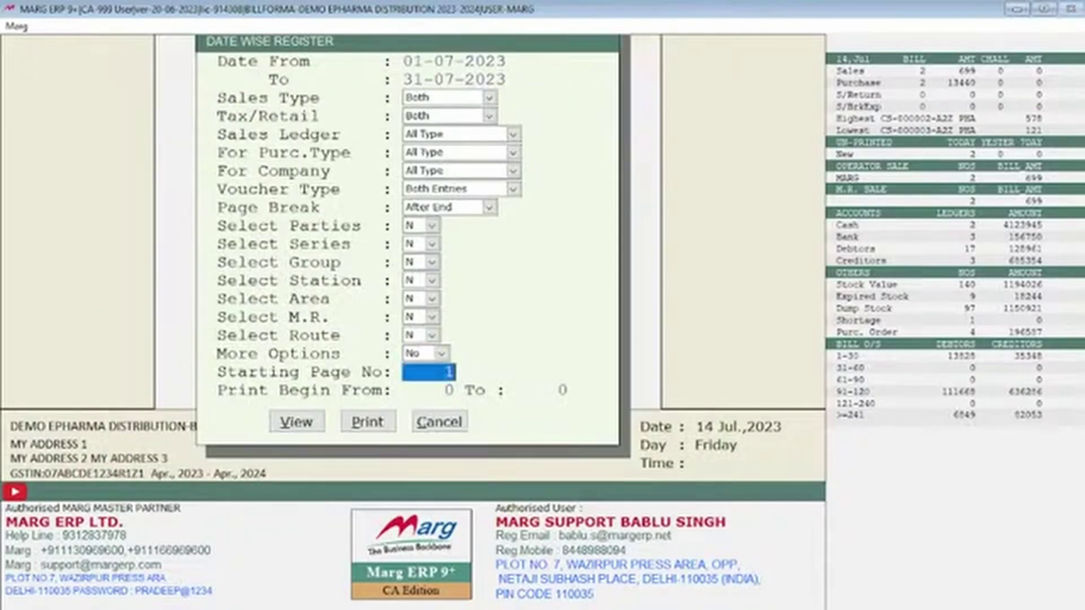
# Step: Generate the Date Wise Register on screen from page 1 with the heading SALES-TAX ACCOUNT REGISTER
pyautogui.press('Return')
pyautogui.press('Return')
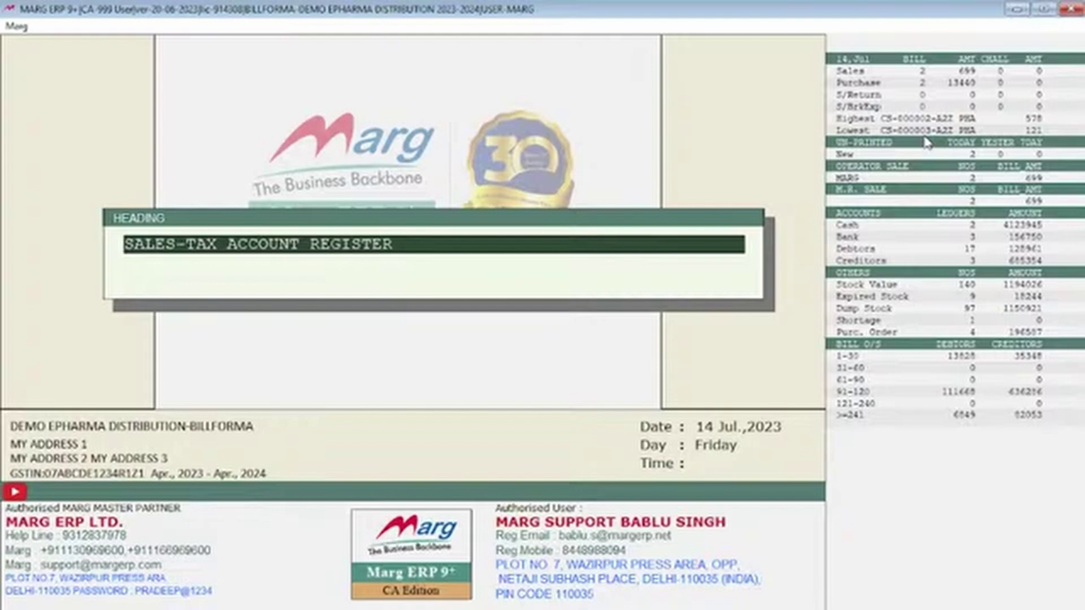
pyautogui.press('Return')
pyautogui.press('Return')
pyautogui.press('Return')
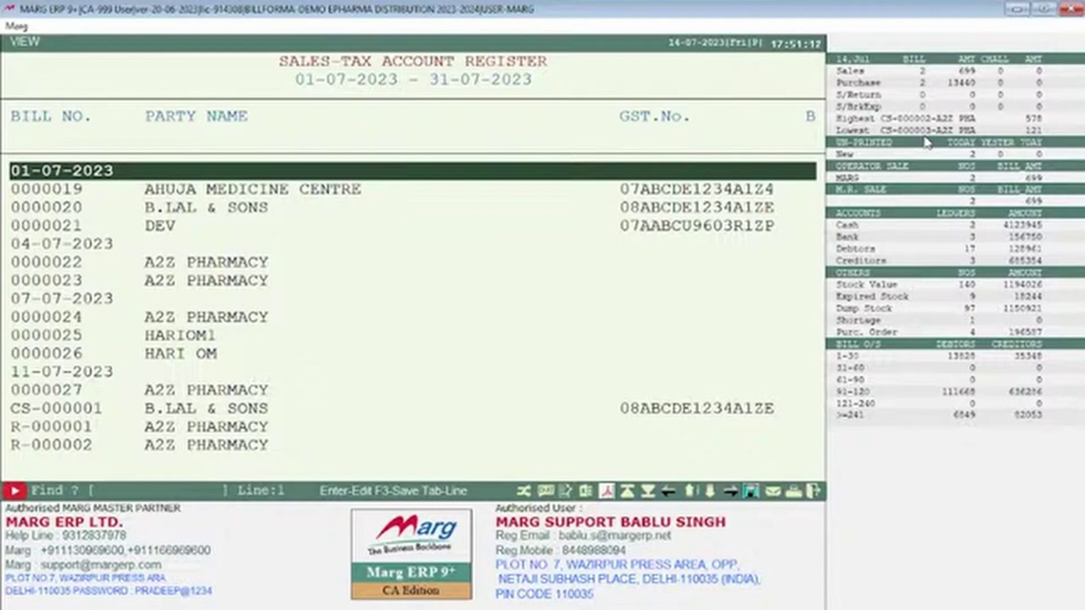
# Step: Open the sales-tax account register in the GUI-View report format
pyautogui.click(694, 283)
pyautogui.click(681, 447)
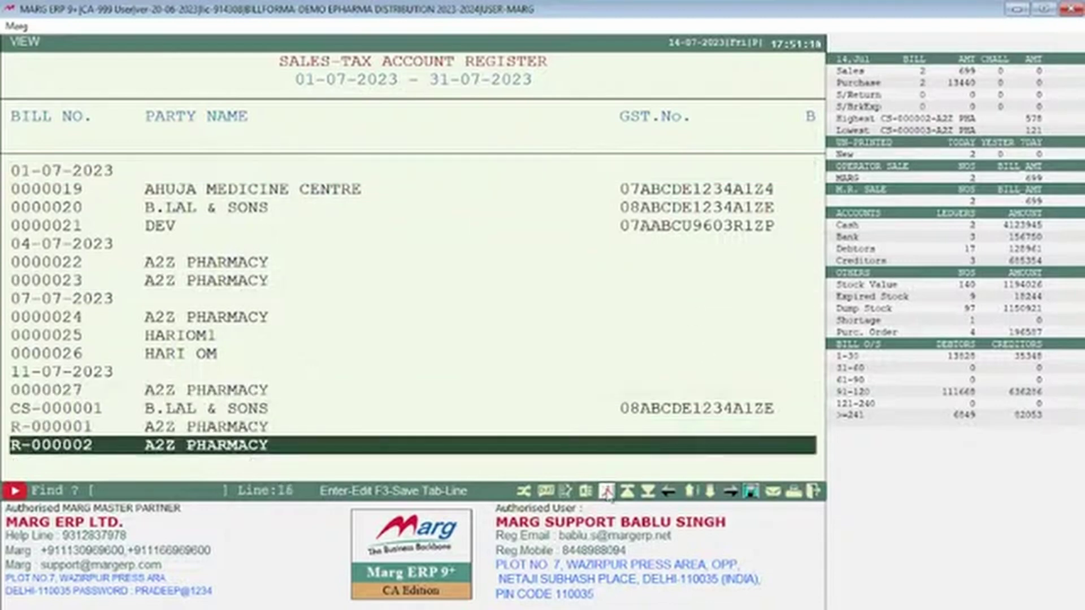
pyautogui.click(607, 492)
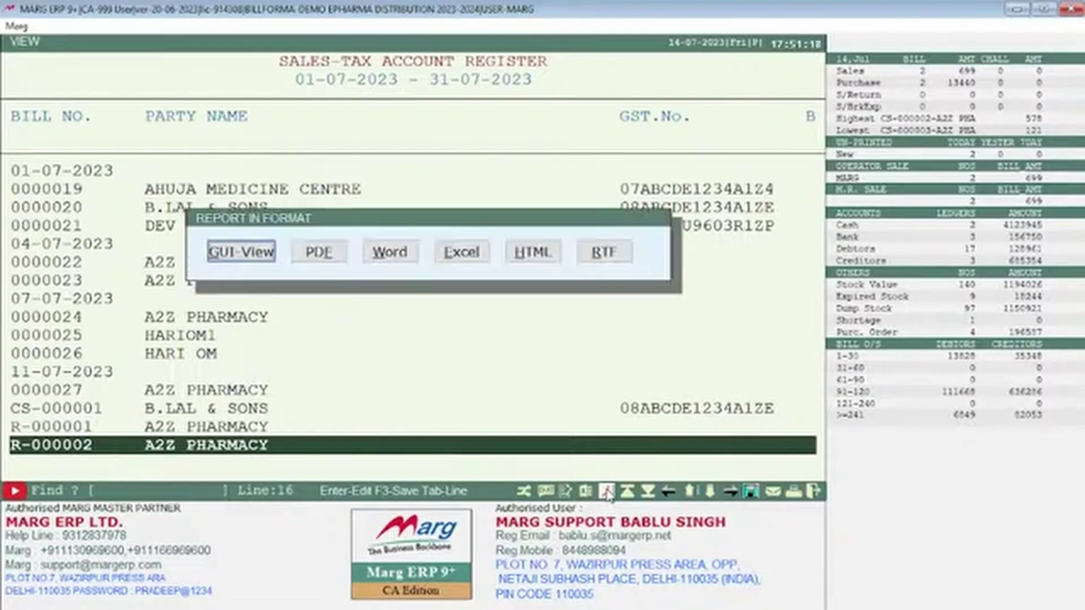
pyautogui.press('Return')
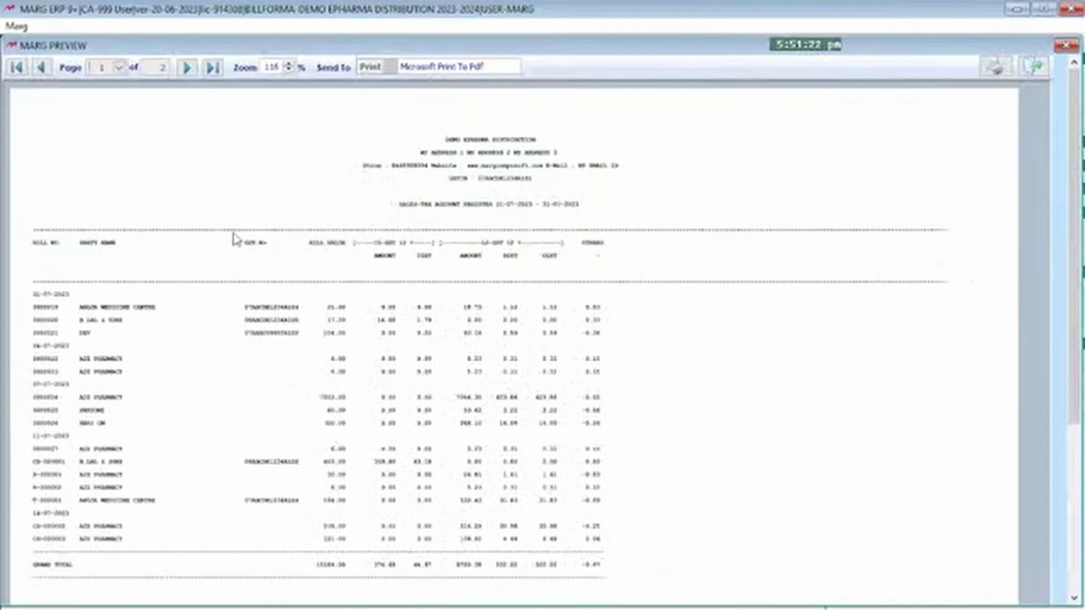
# Step: Examine the bill values and GST amounts in the preview at 176% zoom, and leave the Sales Register
pyautogui.click(289, 70)
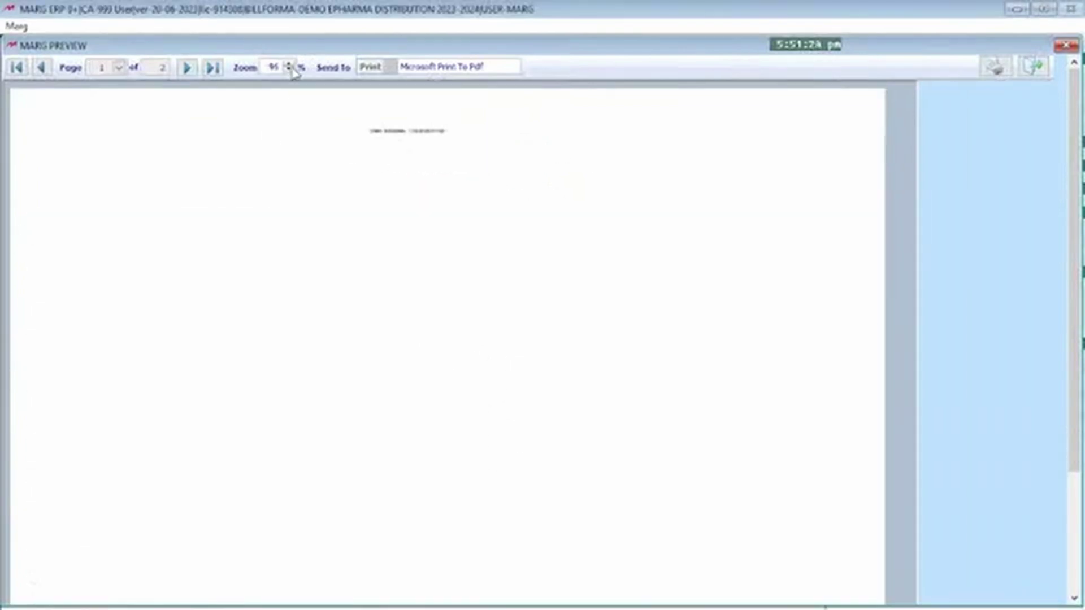
pyautogui.click(290, 64)
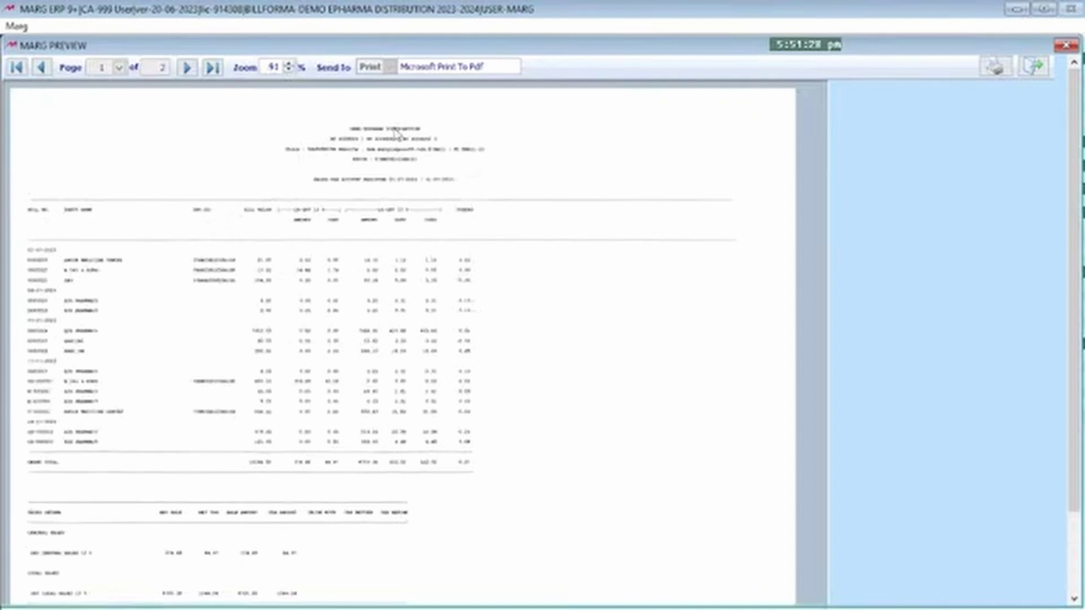
pyautogui.press('Escape')
pyautogui.click(397, 134)
pyautogui.click(290, 65)
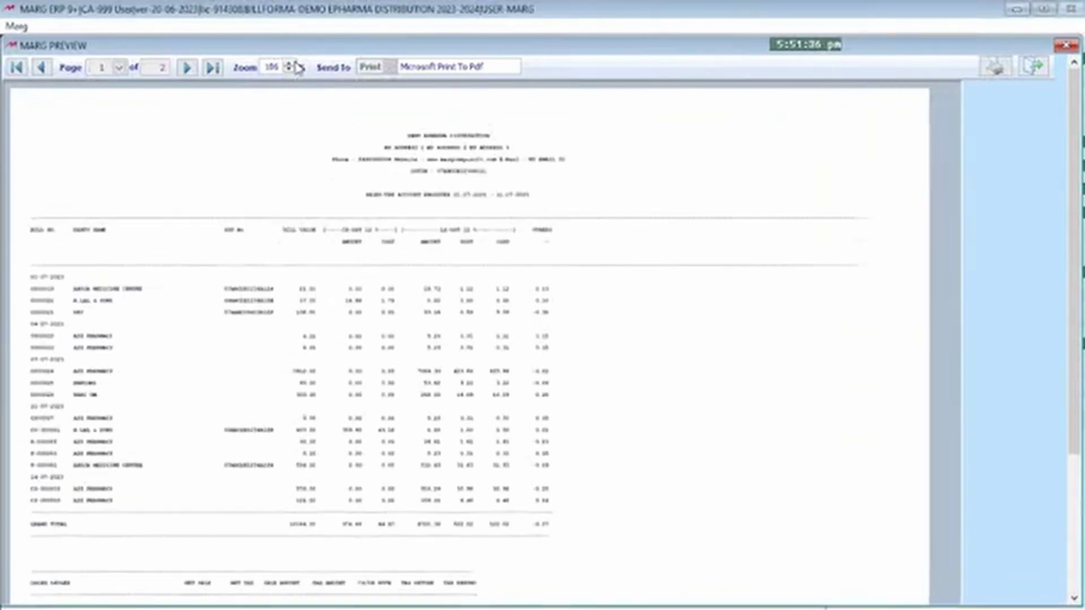
pyautogui.click(290, 65)
pyautogui.click(290, 65)
pyautogui.click(290, 64)
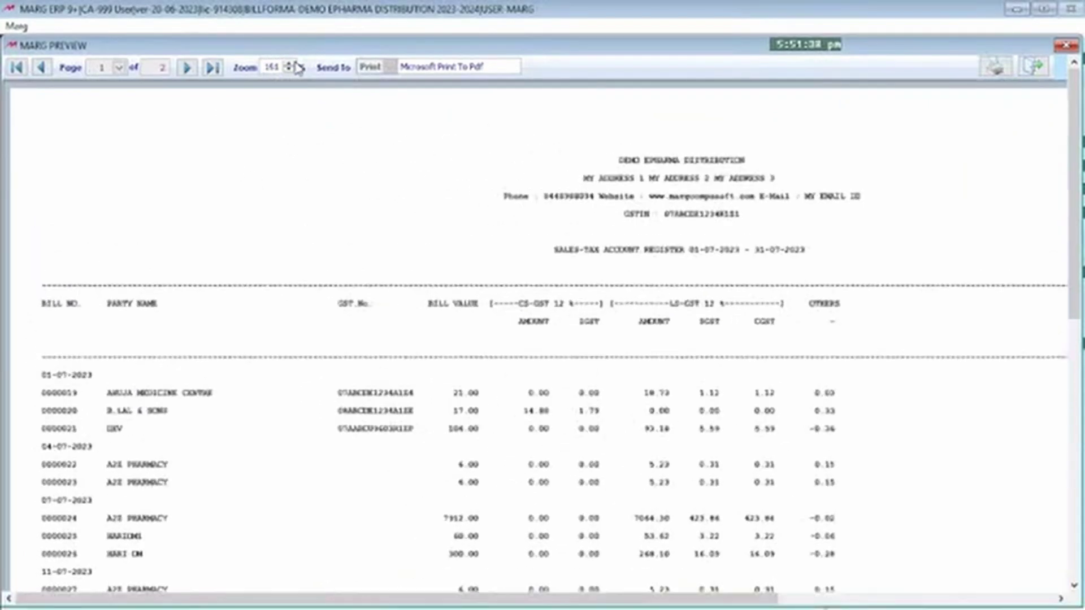
pyautogui.click(290, 64)
pyautogui.click(290, 64)
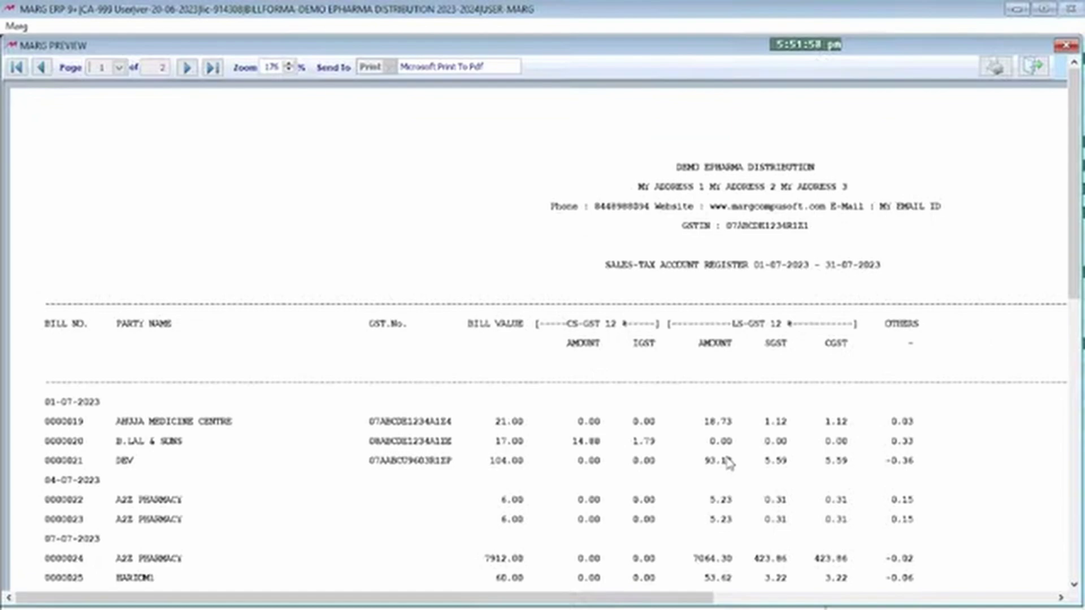
pyautogui.press('Escape')
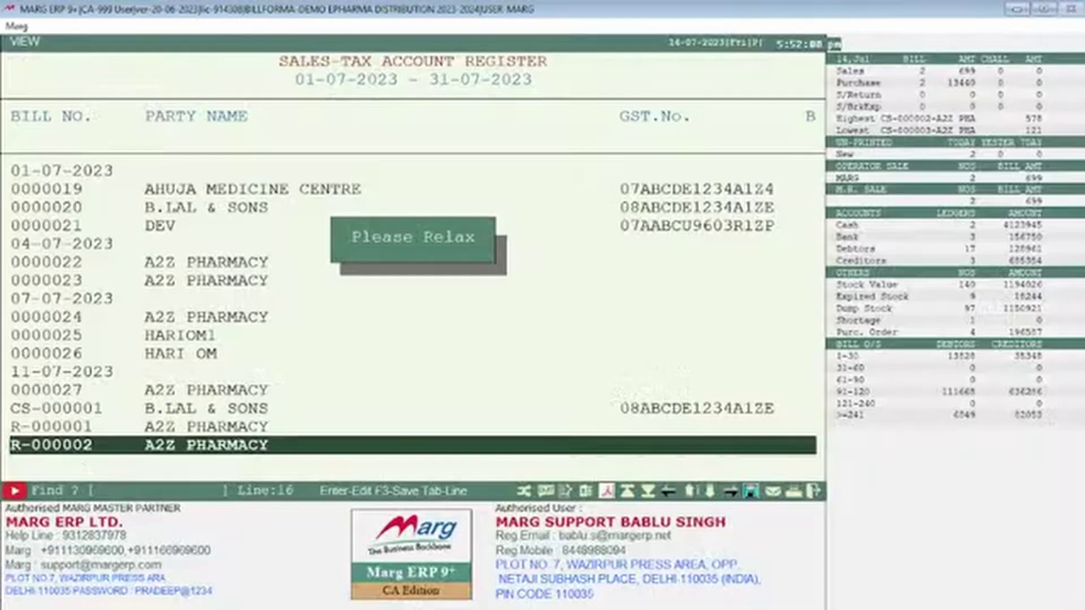
pyautogui.press('Escape')
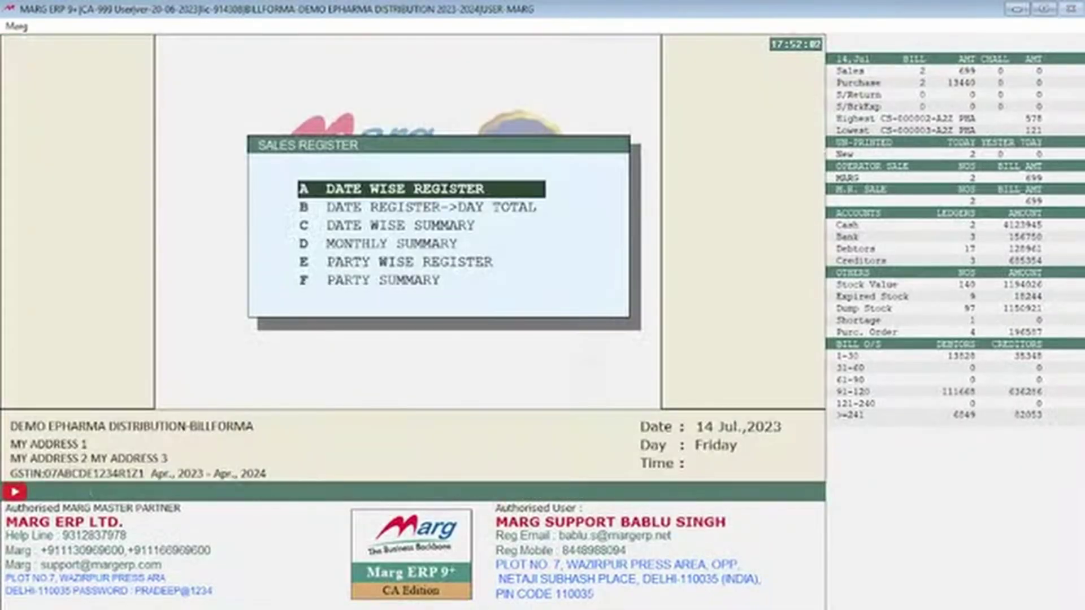
pyautogui.press('Escape')
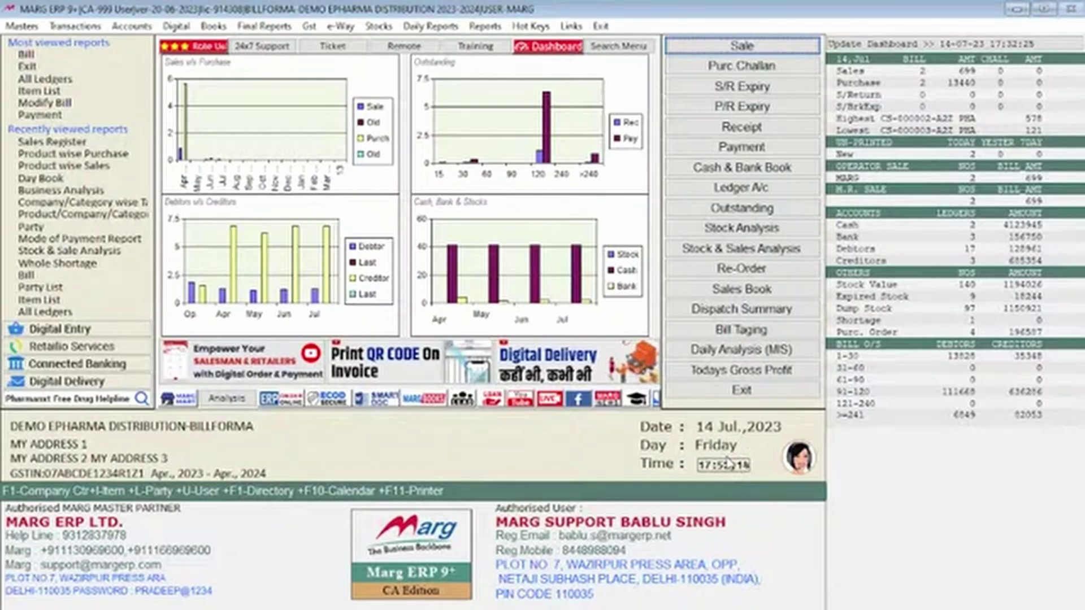
# Step: Open the date-wise Purchase Register from the GST tax registers and summaries
pyautogui.press('alt')
pyautogui.press('Right')
pyautogui.press('Right')
pyautogui.press('Right')
pyautogui.press('Right')
pyautogui.press('Right')
pyautogui.press('Right')
pyautogui.press('Down')
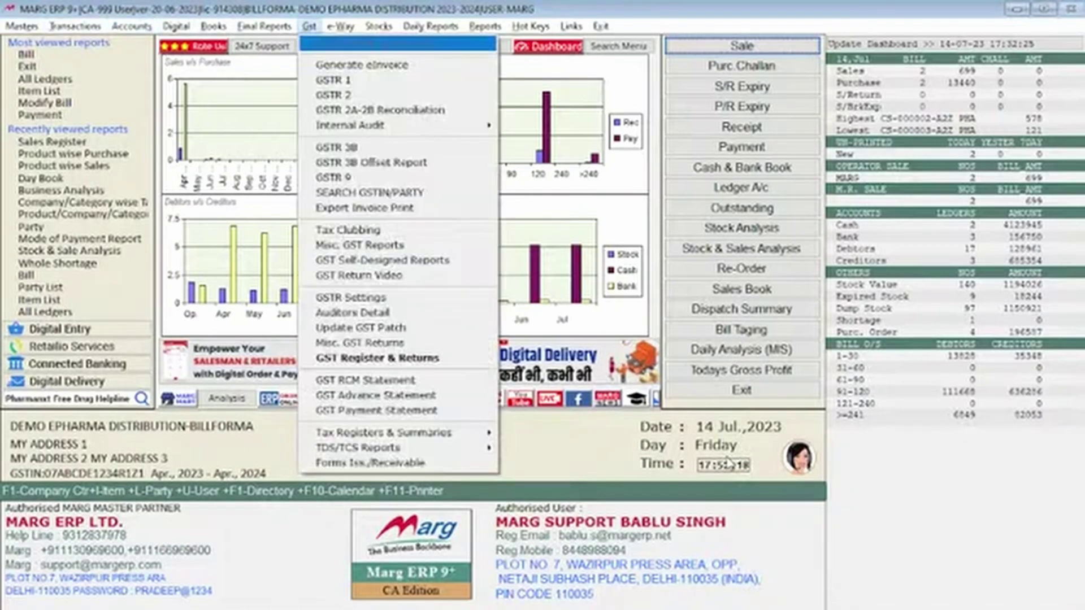
pyautogui.press('Up')
pyautogui.press('Up')
pyautogui.press('Up')
pyautogui.press('Right')
pyautogui.press('Down')
pyautogui.press('Down')
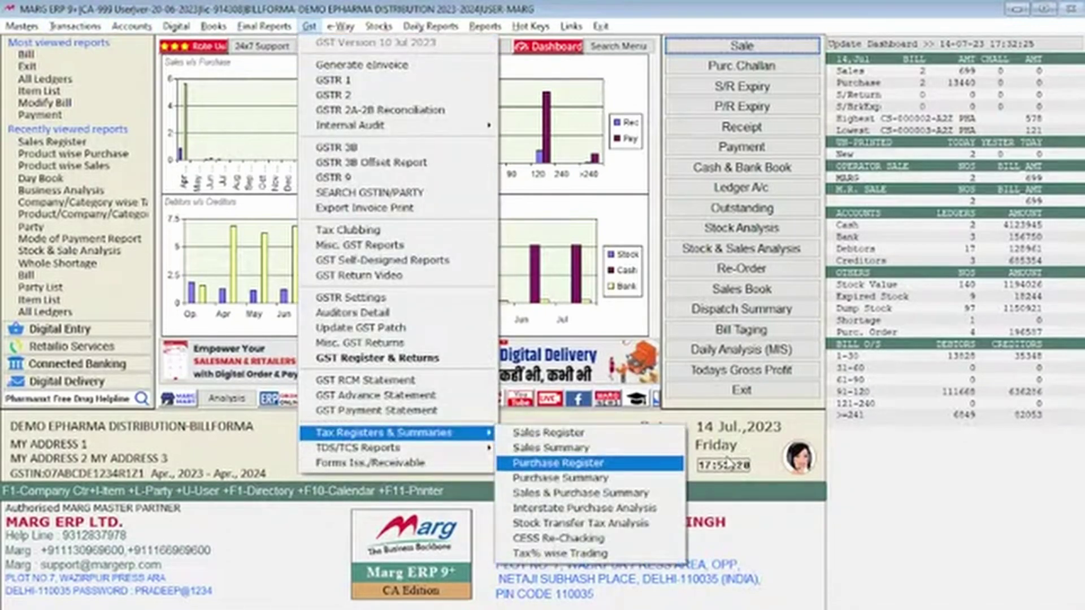
pyautogui.press('Return')
pyautogui.press('Return')
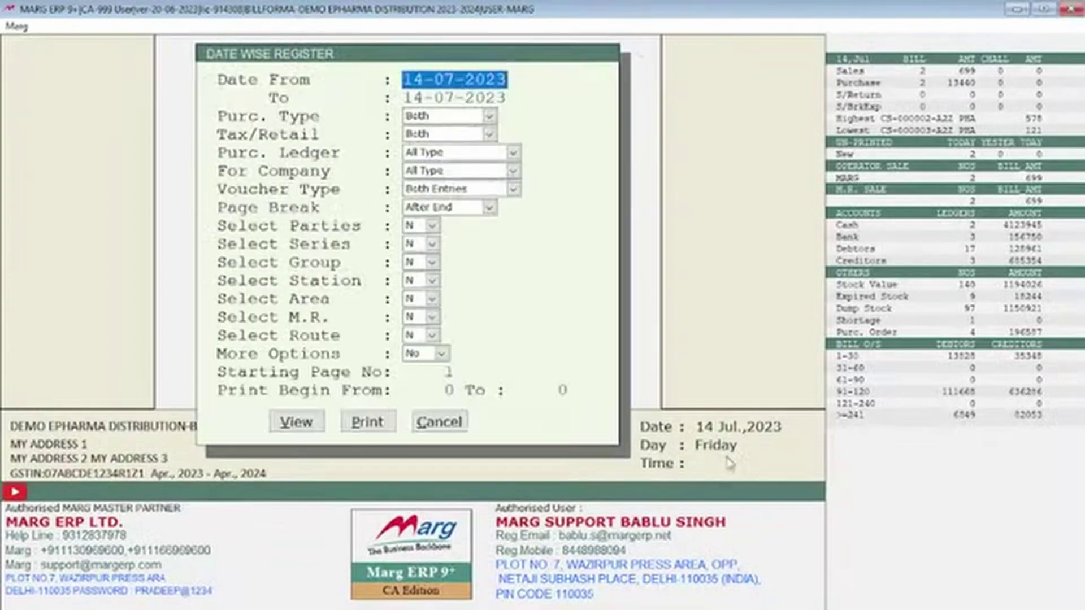
# Step: Set the register's start date to 01-04-2023, keep the end date 14-07-2023, and generate the Purchase Register on screen
pyautogui.write('0104')
pyautogui.press('Return')
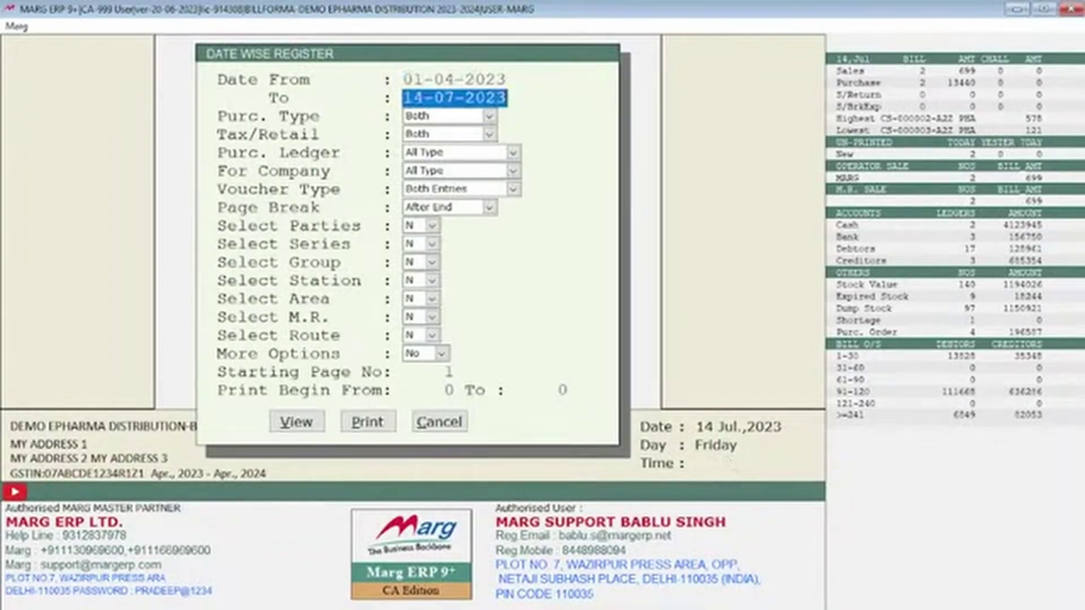
pyautogui.hotkey('alt', 'v')
pyautogui.press('Return')
pyautogui.press('Return')
pyautogui.press('Return')
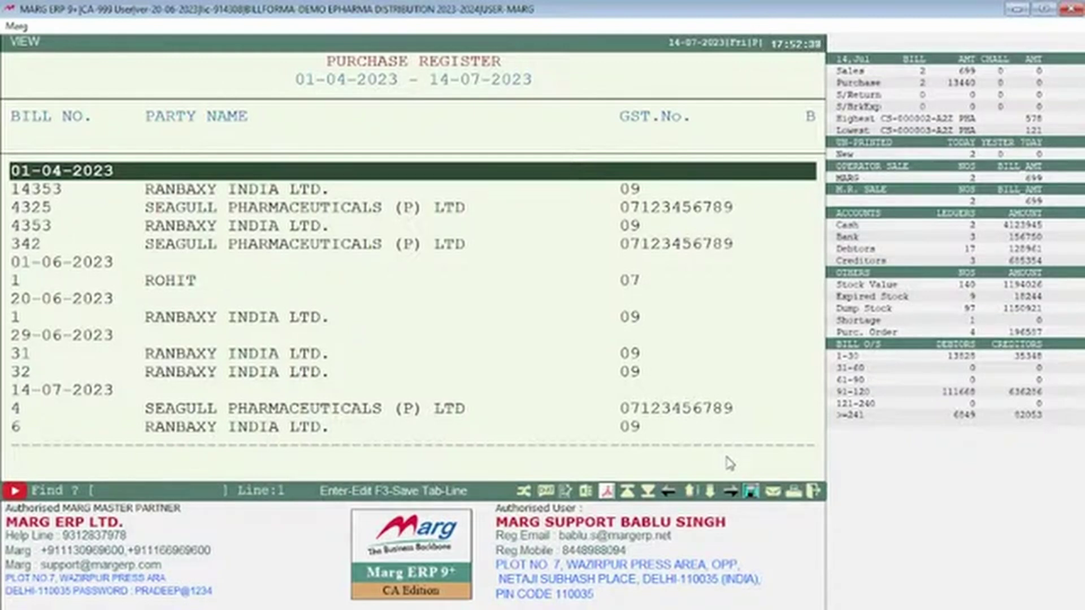
# Step: Examine the bill values and the GST amounts at each tax rate across the Purchase Register, and leave the report
pyautogui.press('Right')
pyautogui.press('Right')
pyautogui.press('Right')
pyautogui.press('Right')
pyautogui.press('Right')
pyautogui.press('Right')
pyautogui.press('Right')
pyautogui.press('Right')
pyautogui.press('Right')
pyautogui.press('Right')
pyautogui.press('Right')
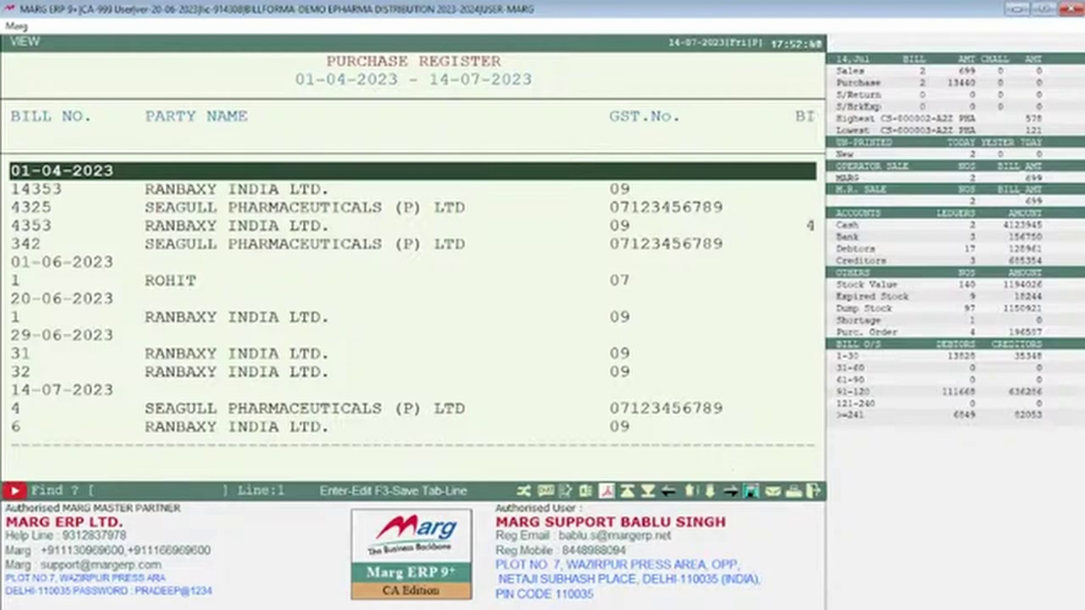
pyautogui.press('Down')
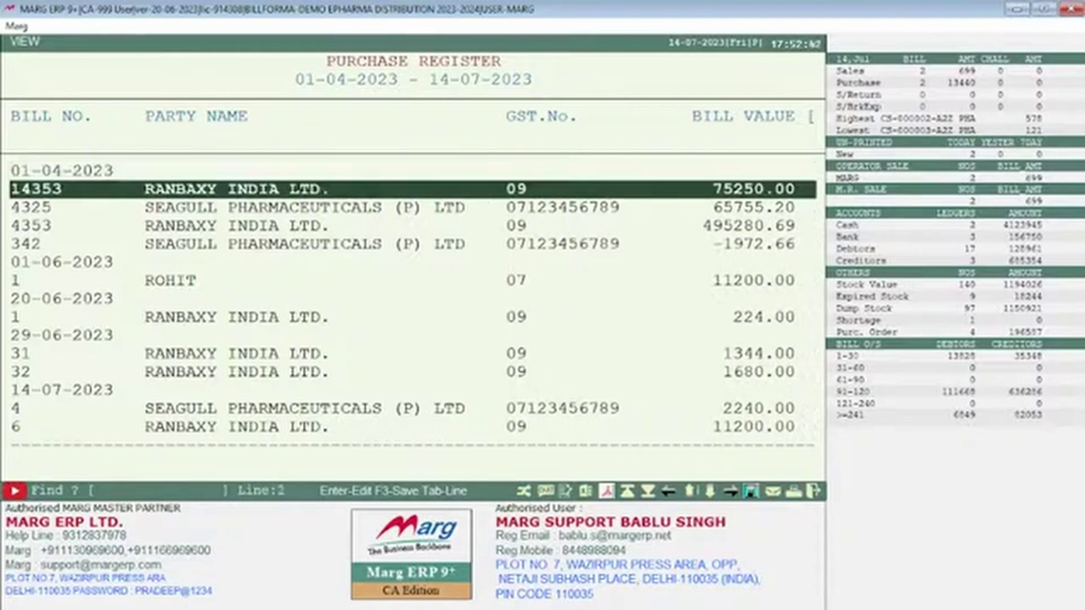
pyautogui.press('Right')
pyautogui.press('Right')
pyautogui.press('Right')
pyautogui.press('Right')
pyautogui.press('Right')
pyautogui.press('Right')
pyautogui.press('Right')
pyautogui.press('Right')
pyautogui.press('Right')
pyautogui.press('Right')
pyautogui.press('Right')
pyautogui.press('Right')
pyautogui.press('Right')
pyautogui.press('Right')
pyautogui.press('Right')
pyautogui.press('Right')
pyautogui.press('Right')
pyautogui.press('Right')
pyautogui.press('Right')
pyautogui.press('Right')
pyautogui.press('Right')
pyautogui.press('Right')
pyautogui.press('Right')
pyautogui.press('Right')
pyautogui.press('Right')
pyautogui.press('Right')
pyautogui.press('Right')
pyautogui.press('Right')
pyautogui.press('Right')
pyautogui.press('Right')
pyautogui.press('Right')
pyautogui.press('Right')
pyautogui.press('Right')
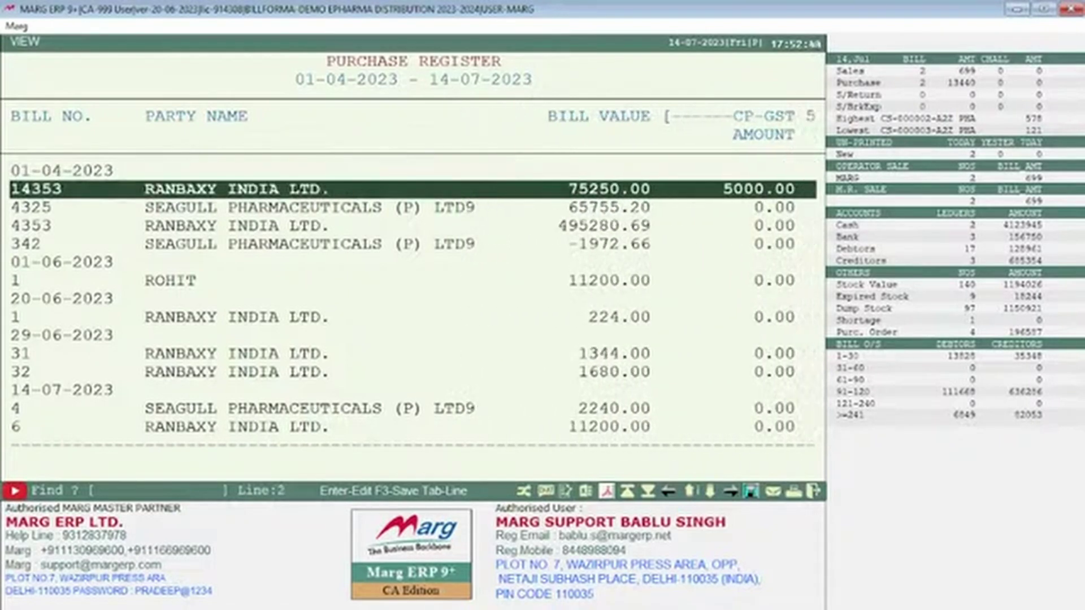
pyautogui.press('Right')
pyautogui.press('Right')
pyautogui.press('Right')
pyautogui.press('Right')
pyautogui.press('Right')
pyautogui.press('Right')
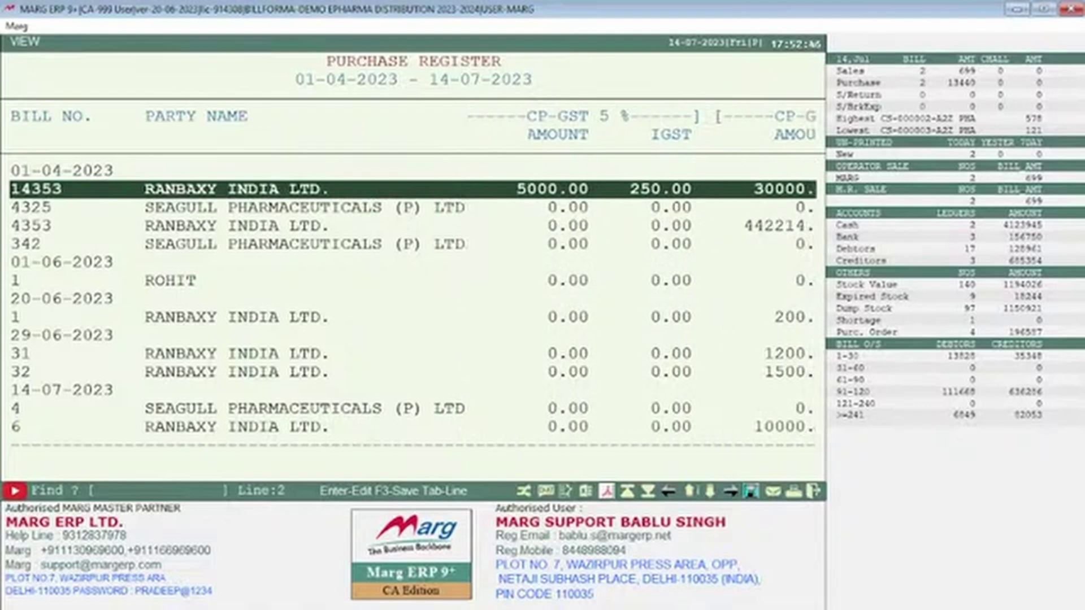
pyautogui.press('Right')
pyautogui.press('Right')
pyautogui.press('Right')
pyautogui.press('Right')
pyautogui.press('Right')
pyautogui.press('Right')
pyautogui.press('Right')
pyautogui.press('Right')
pyautogui.press('Right')
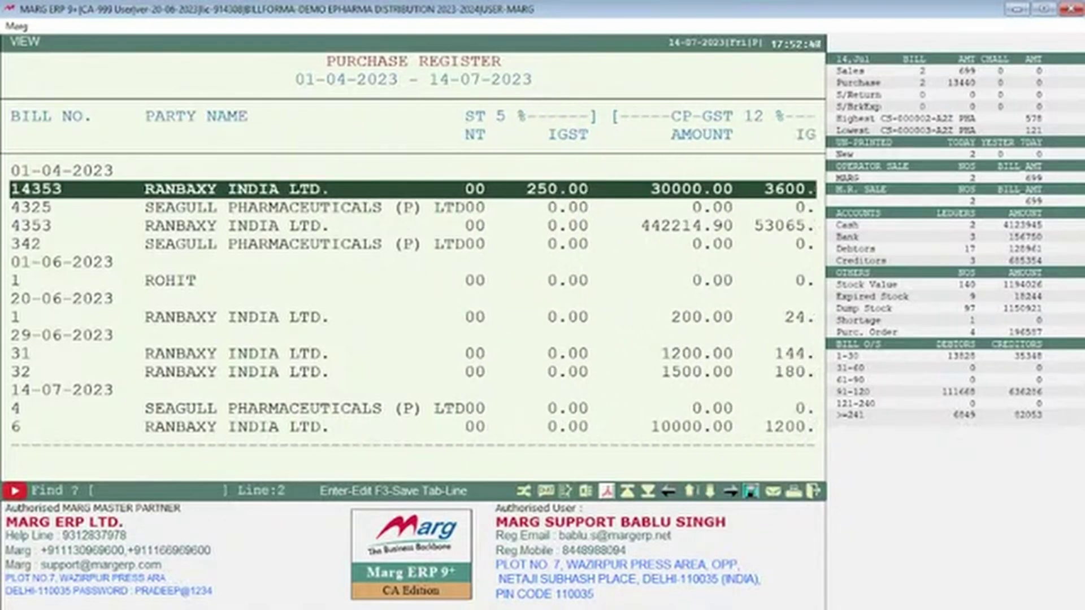
pyautogui.press('Right')
pyautogui.press('Right')
pyautogui.press('Right')
pyautogui.press('Right')
pyautogui.press('Right')
pyautogui.press('Right')
pyautogui.press('Right')
pyautogui.press('Right')
pyautogui.press('Right')
pyautogui.press('Right')
pyautogui.press('Right')
pyautogui.press('Right')
pyautogui.press('Right')
pyautogui.press('Right')
pyautogui.press('Right')
pyautogui.press('Right')
pyautogui.press('Right')
pyautogui.press('Right')
pyautogui.press('Right')
pyautogui.press('Right')
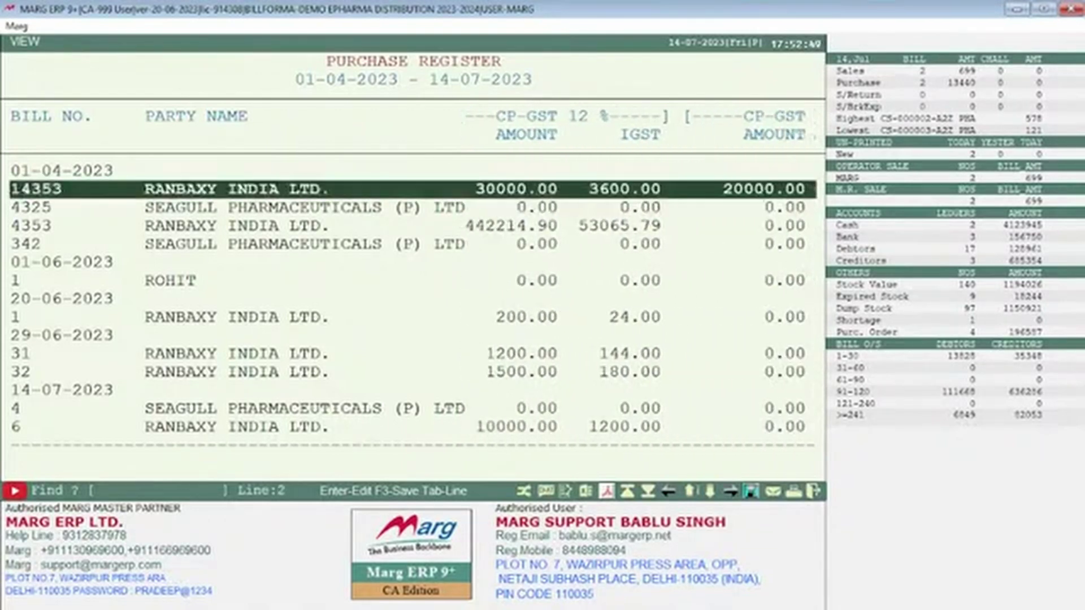
pyautogui.press('Right')
pyautogui.press('Right')
pyautogui.press('Right')
pyautogui.press('Right')
pyautogui.press('Right')
pyautogui.press('Right')
pyautogui.press('Right')
pyautogui.press('Right')
pyautogui.press('Right')
pyautogui.press('Right')
pyautogui.press('Right')
pyautogui.press('Right')
pyautogui.press('Right')
pyautogui.press('Right')
pyautogui.press('Right')
pyautogui.press('Right')
pyautogui.press('Right')
pyautogui.press('Right')
pyautogui.press('Right')
pyautogui.press('Right')
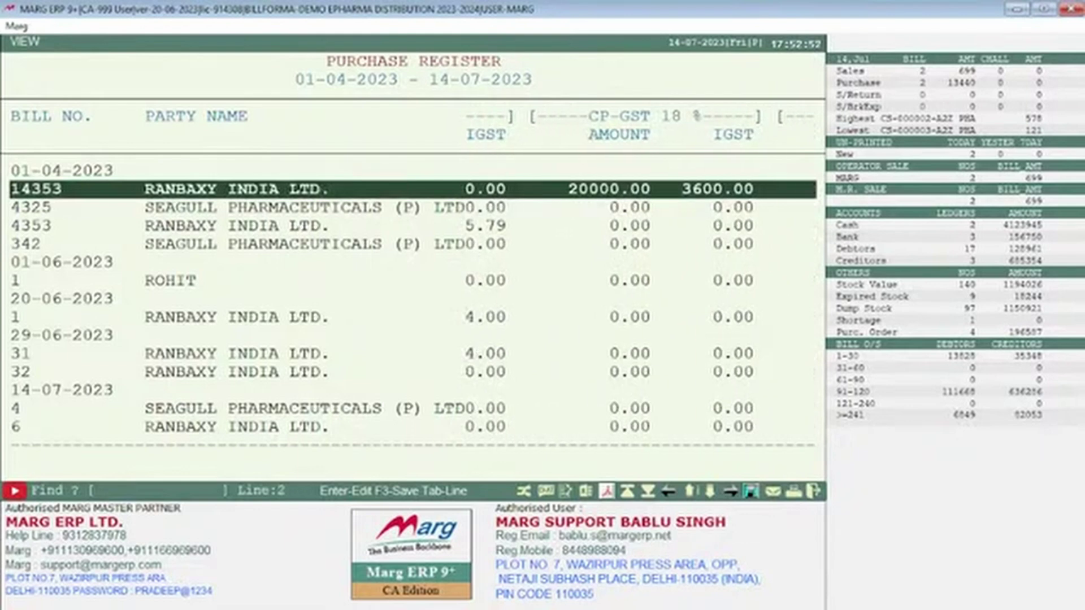
pyautogui.press('Right')
pyautogui.press('Right')
pyautogui.press('Right')
pyautogui.press('Right')
pyautogui.press('Right')
pyautogui.press('Right')
pyautogui.press('Right')
pyautogui.press('Right')
pyautogui.press('Right')
pyautogui.press('Right')
pyautogui.press('Right')
pyautogui.press('Right')
pyautogui.press('Right')
pyautogui.press('Right')
pyautogui.press('Right')
pyautogui.press('Right')
pyautogui.press('Right')
pyautogui.press('Right')
pyautogui.press('Right')
pyautogui.press('Right')
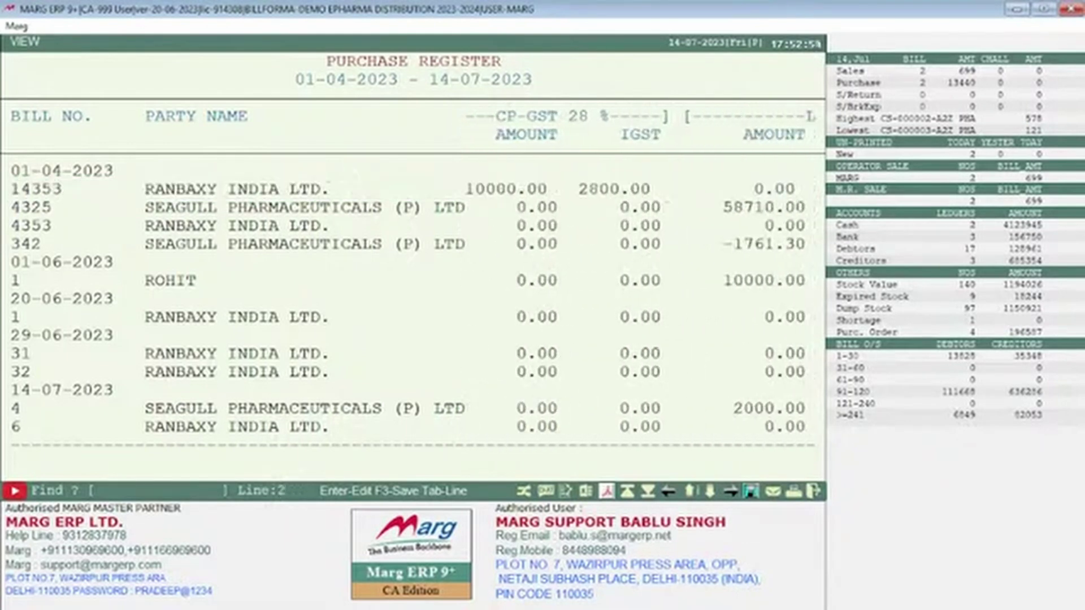
pyautogui.press('Escape')
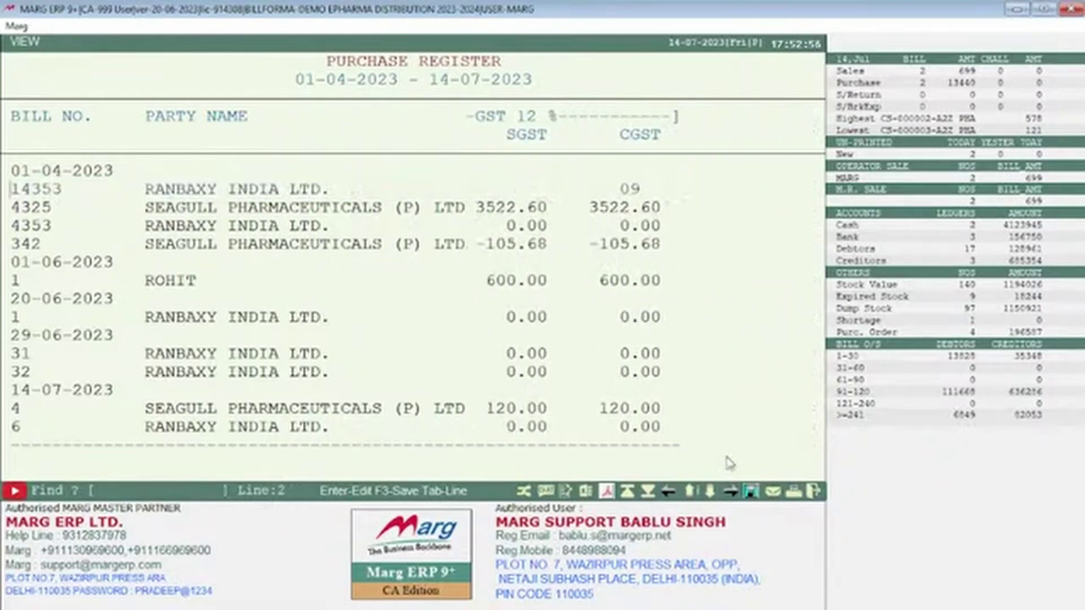
pyautogui.press('Escape')
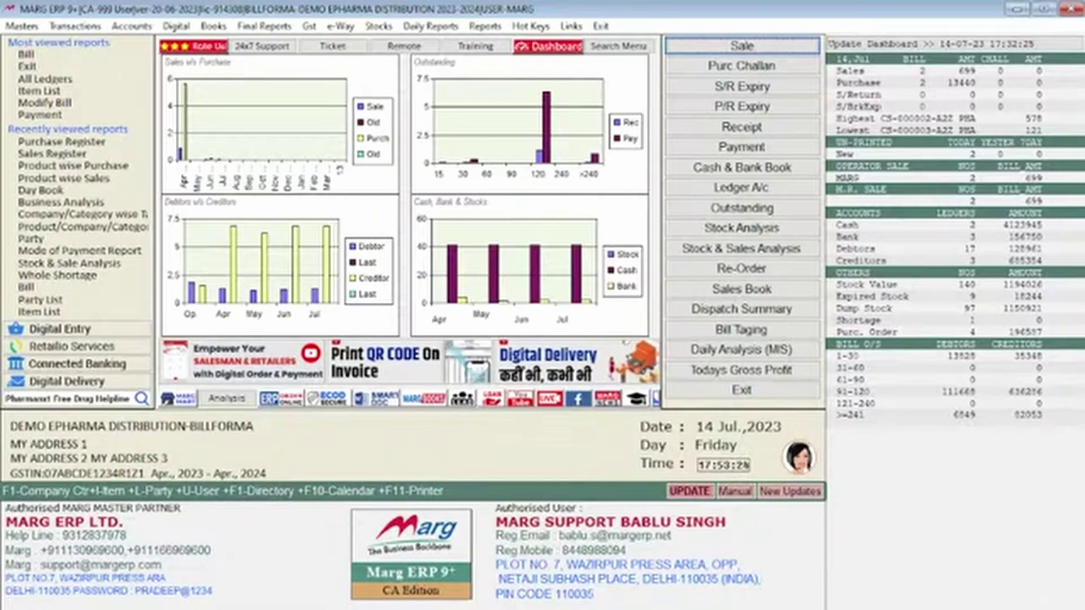
# Step: Look over the available stock reports, including Current Stock and Stock Analysis, and close the list
pyautogui.press('alt')
pyautogui.press('Right')
pyautogui.press('Right')
pyautogui.press('Right')
pyautogui.press('Right')
pyautogui.press('Right')
pyautogui.press('Right')
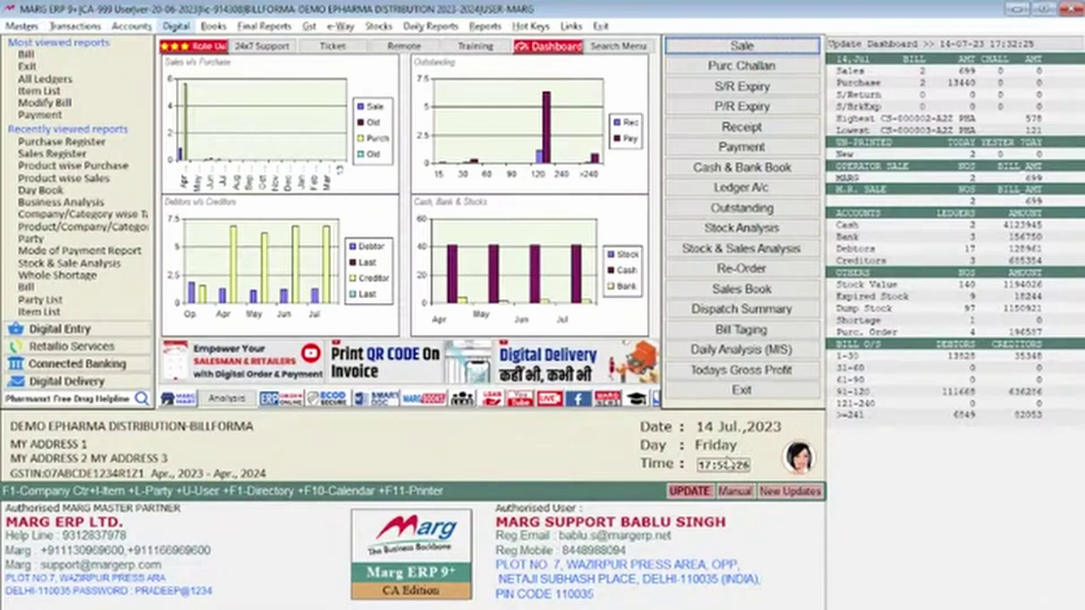
pyautogui.press('Right')
pyautogui.press('Right')
pyautogui.press('Down')
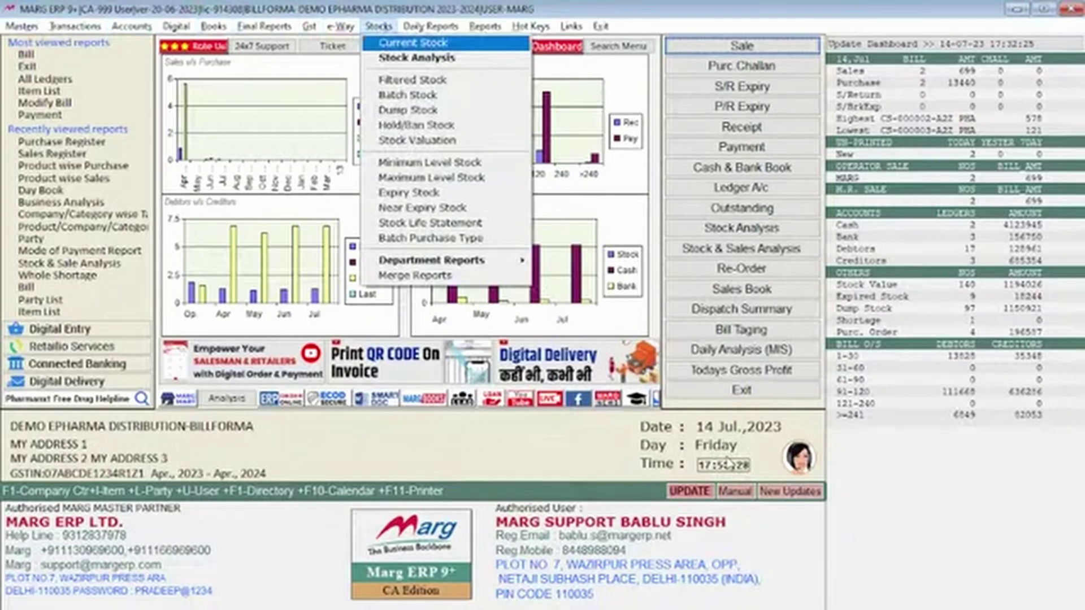
pyautogui.press('Down')
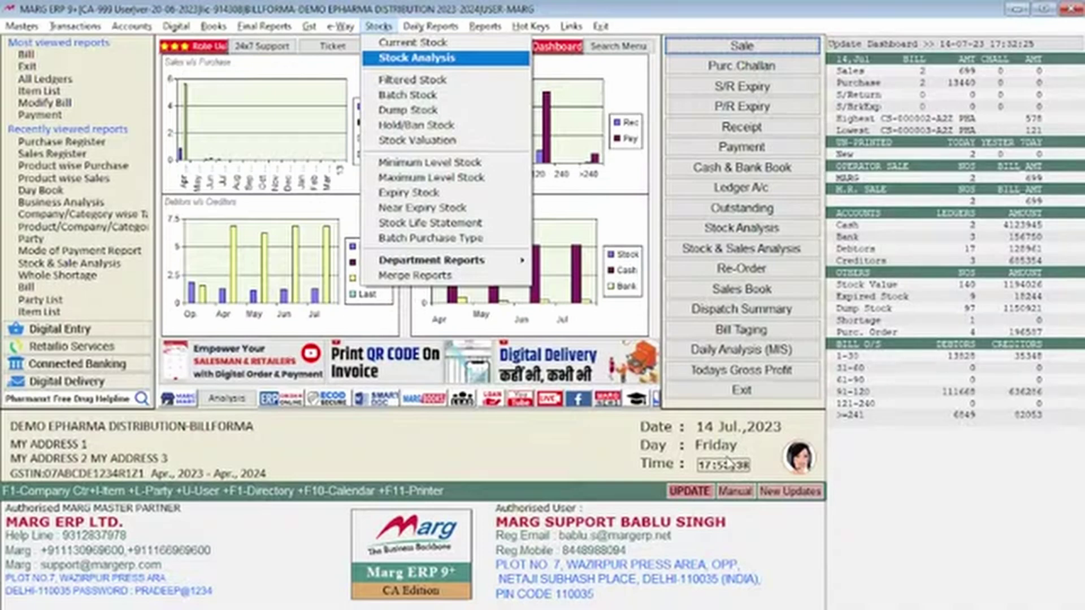
pyautogui.press('Escape')
pyautogui.press('Right')
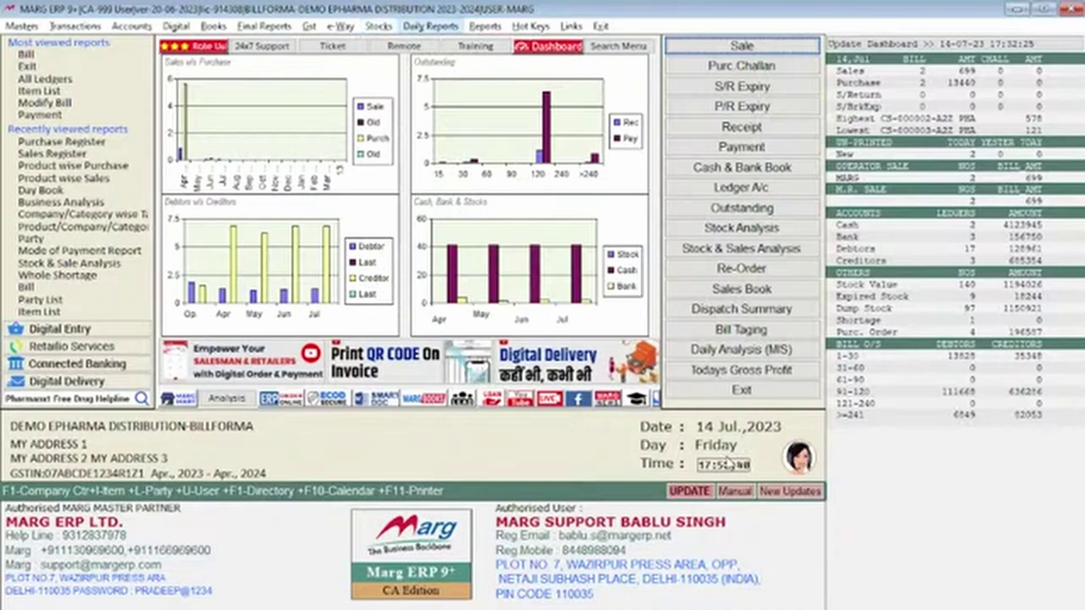
pyautogui.press('Down')
pyautogui.press('Right')
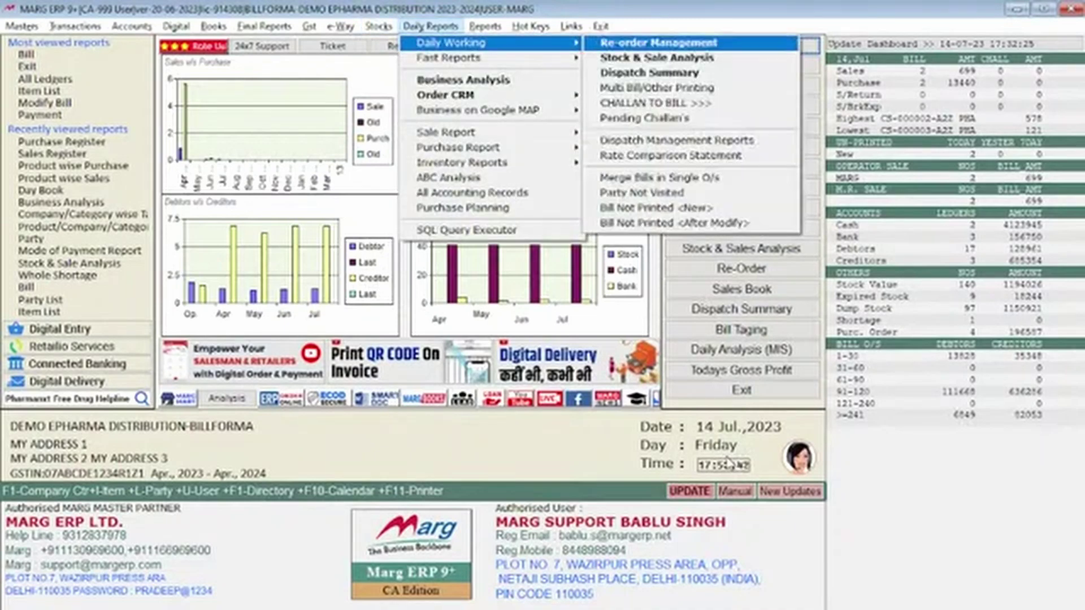
pyautogui.press('Down')
pyautogui.press('Return')
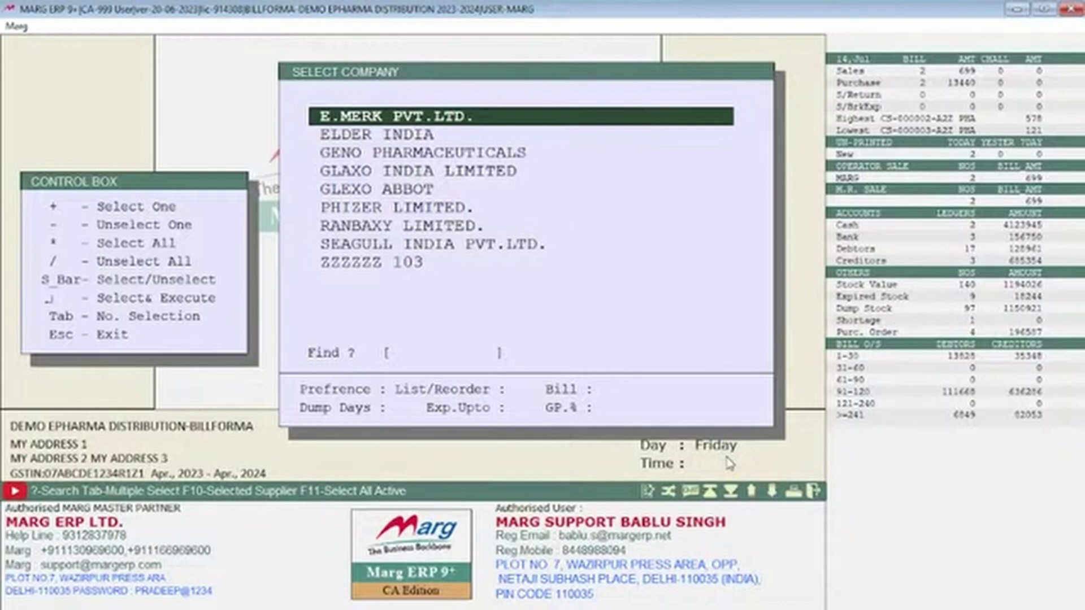
pyautogui.press('*')
pyautogui.press('Return')
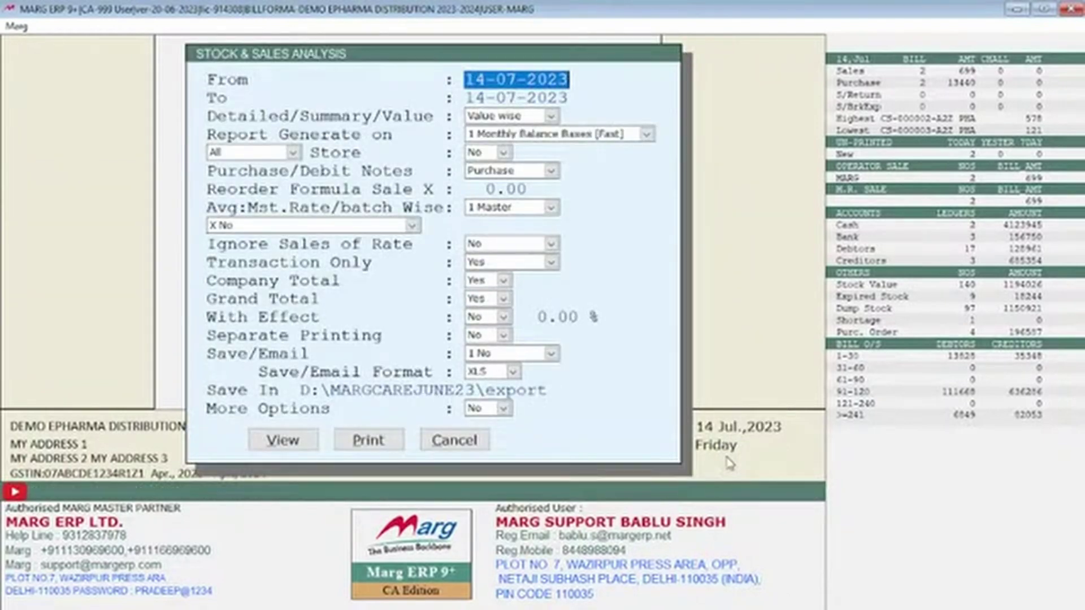
pyautogui.press('Escape')
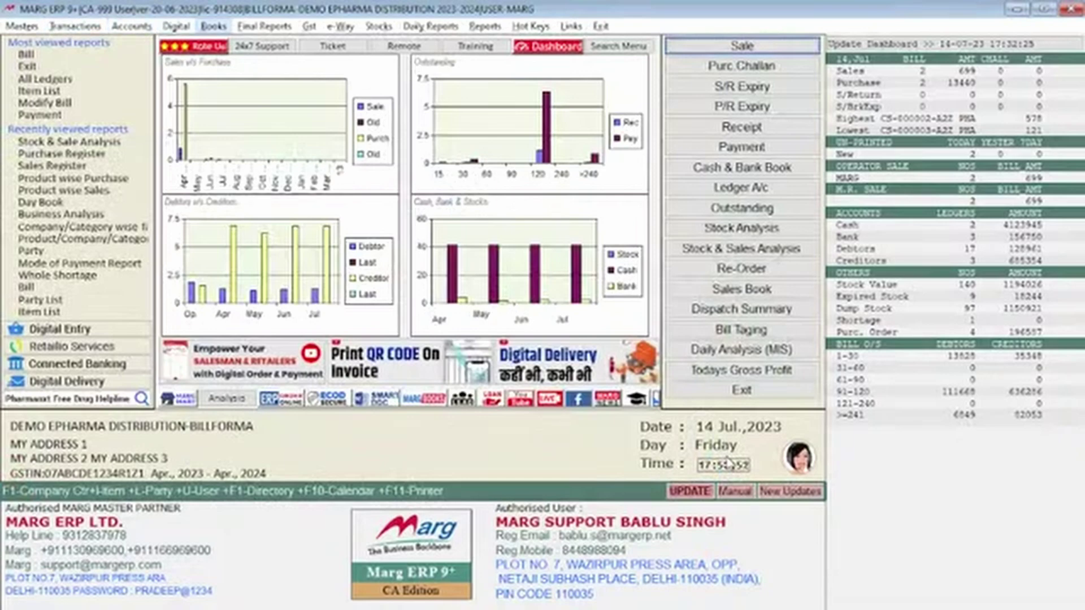
# Step: Open Stock & Sale Analysis from the Daily Working reports and include all companies
pyautogui.press('Right')
pyautogui.press('Right')
pyautogui.press('Right')
pyautogui.press('Right')
pyautogui.press('Right')
pyautogui.press('Down')
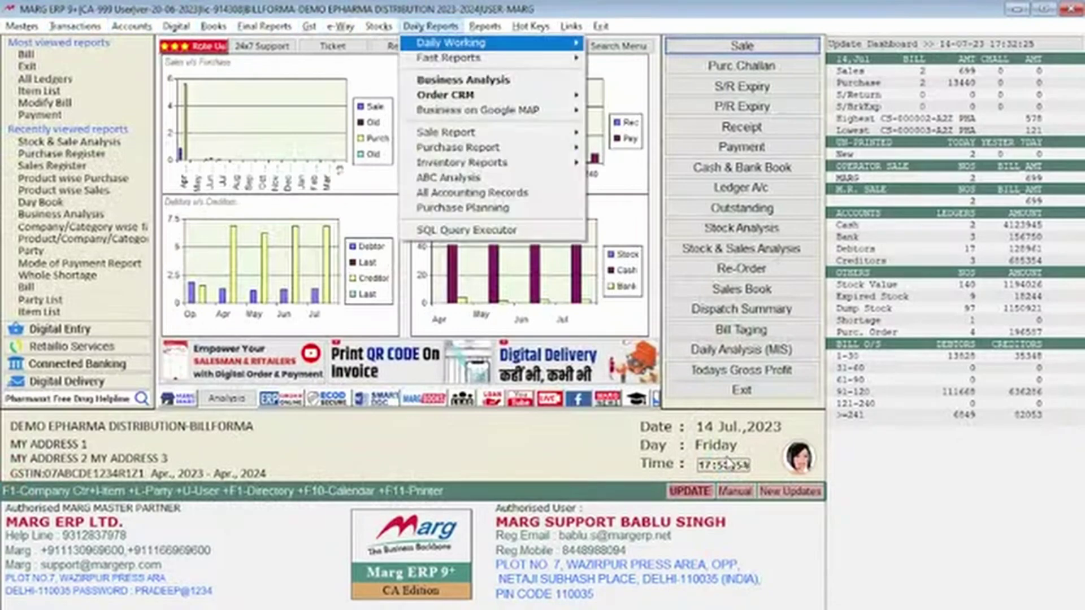
pyautogui.press('Right')
pyautogui.press('Down')
pyautogui.press('Return')
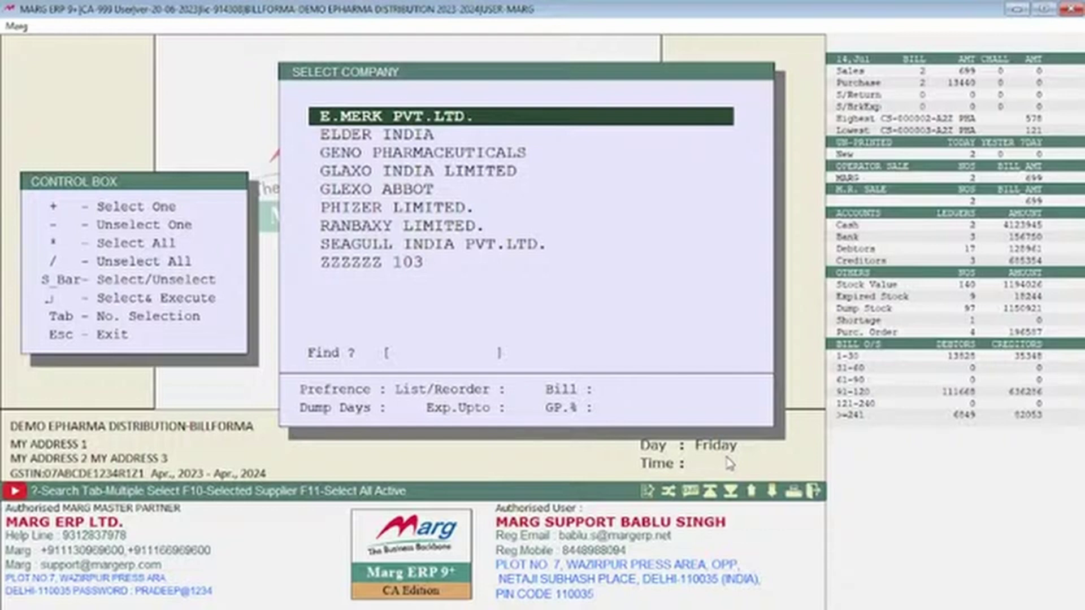
pyautogui.press('*')
pyautogui.press('Return')
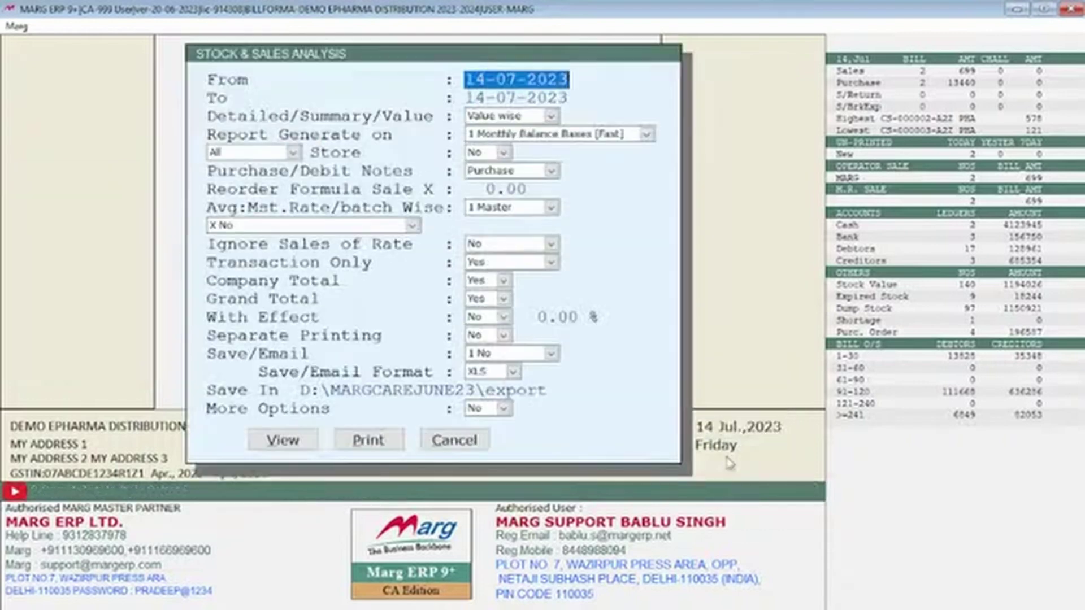
# Step: Set the analysis start date to 01-07-2023, keeping the end date 14-07-2023 and the Value wise format
pyautogui.write('01')
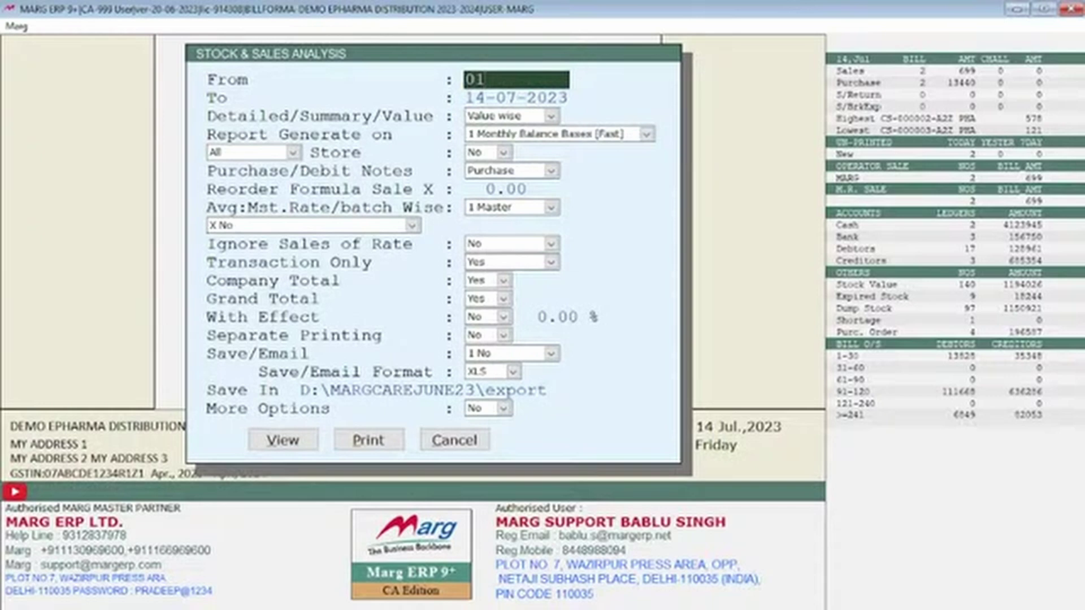
pyautogui.write('-07')
pyautogui.press('Return')
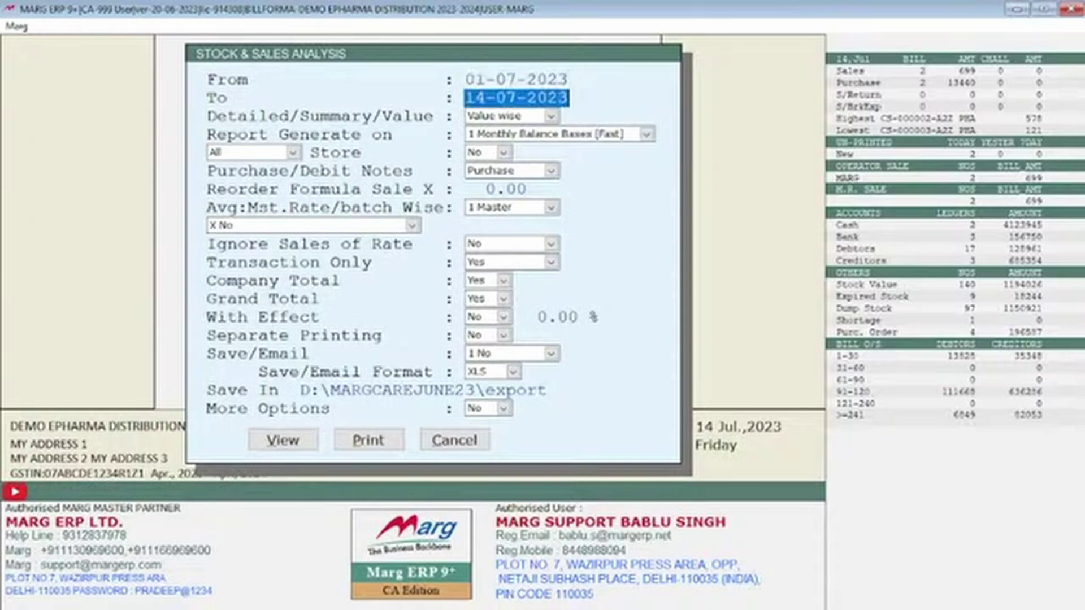
pyautogui.press('Return')
pyautogui.hotkey('alt', 'Down')
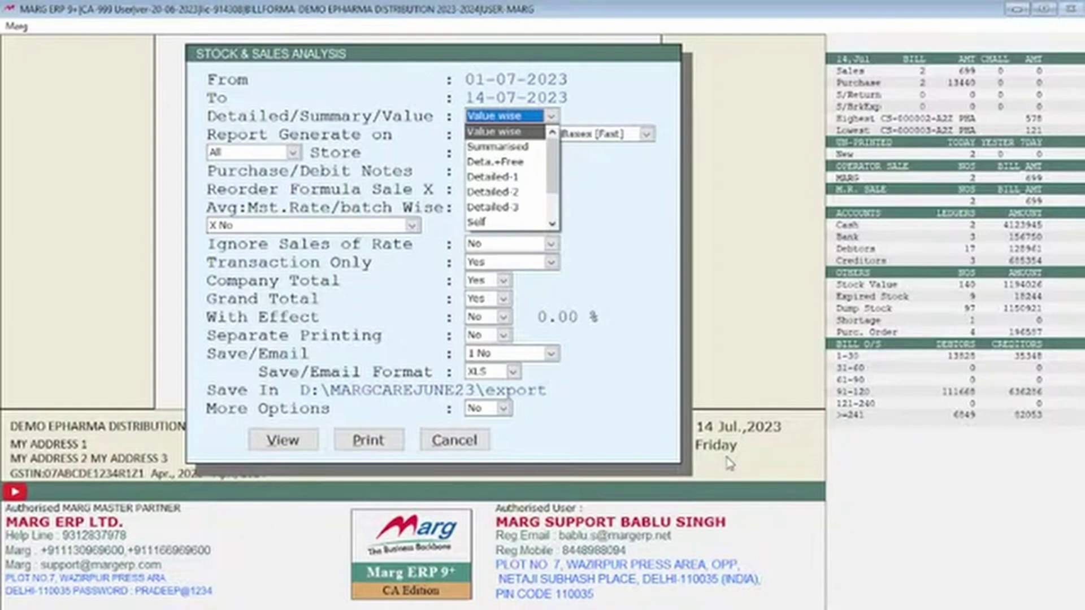
pyautogui.press('Return')
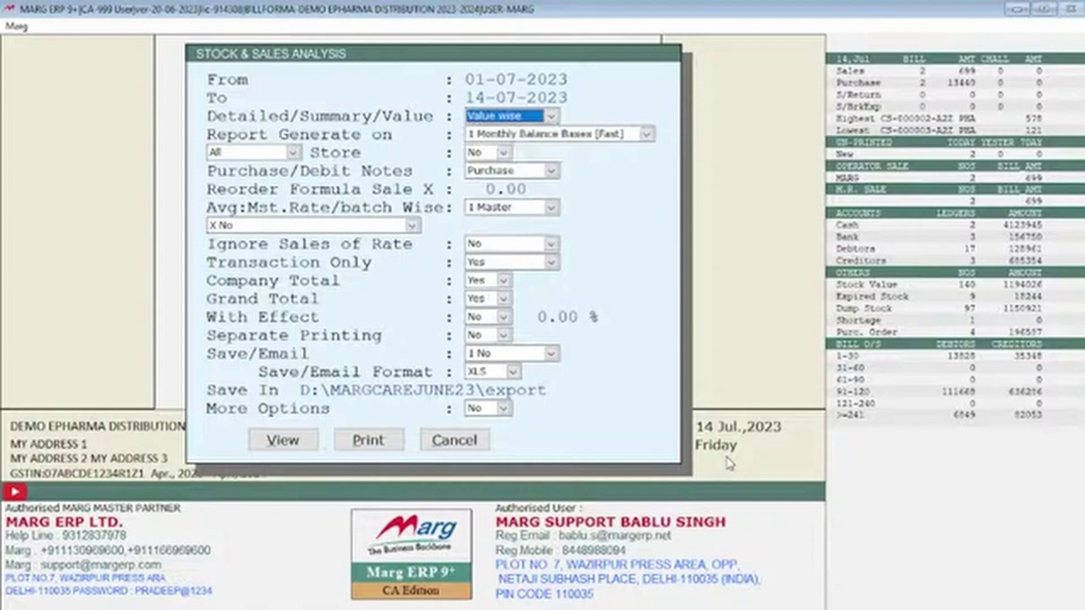
pyautogui.press('Return')
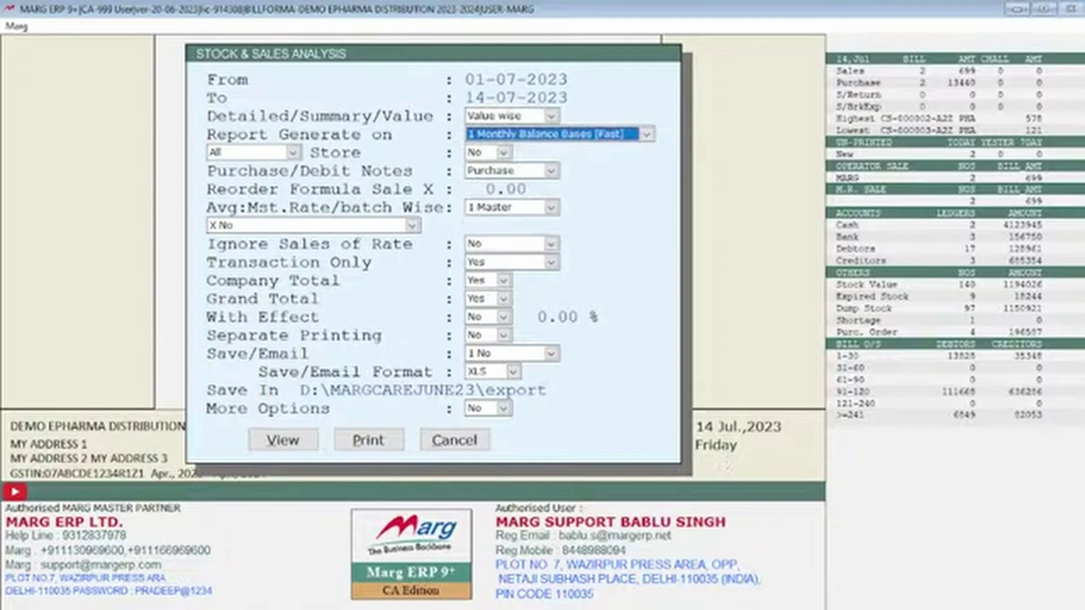
# Step: Review the calculation bases for the report and keep 1 Monthly Balance Bases [Fast]
pyautogui.press('Return')
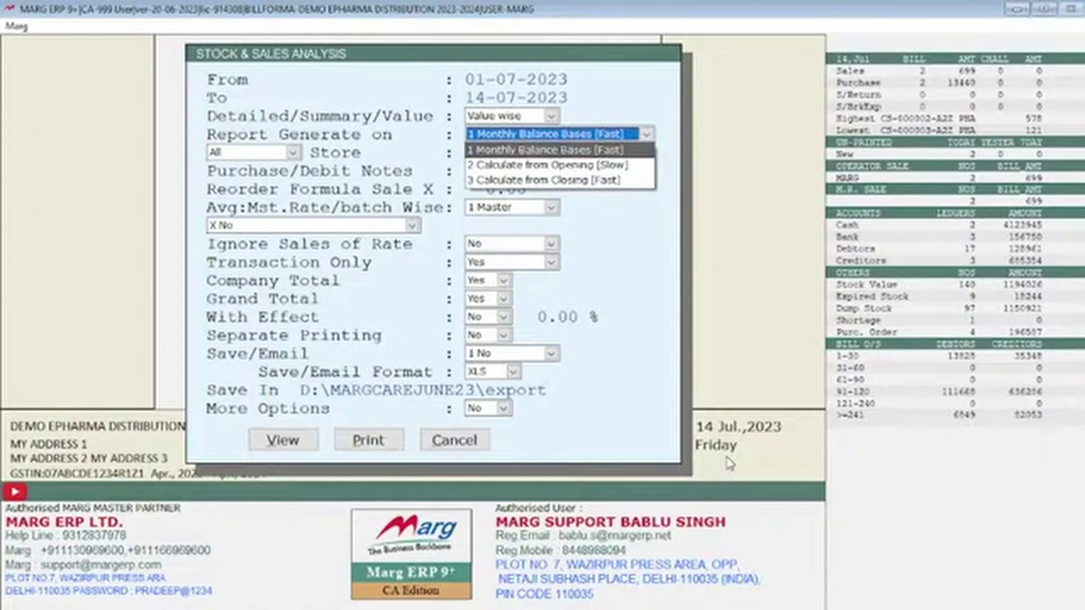
pyautogui.press('Down')
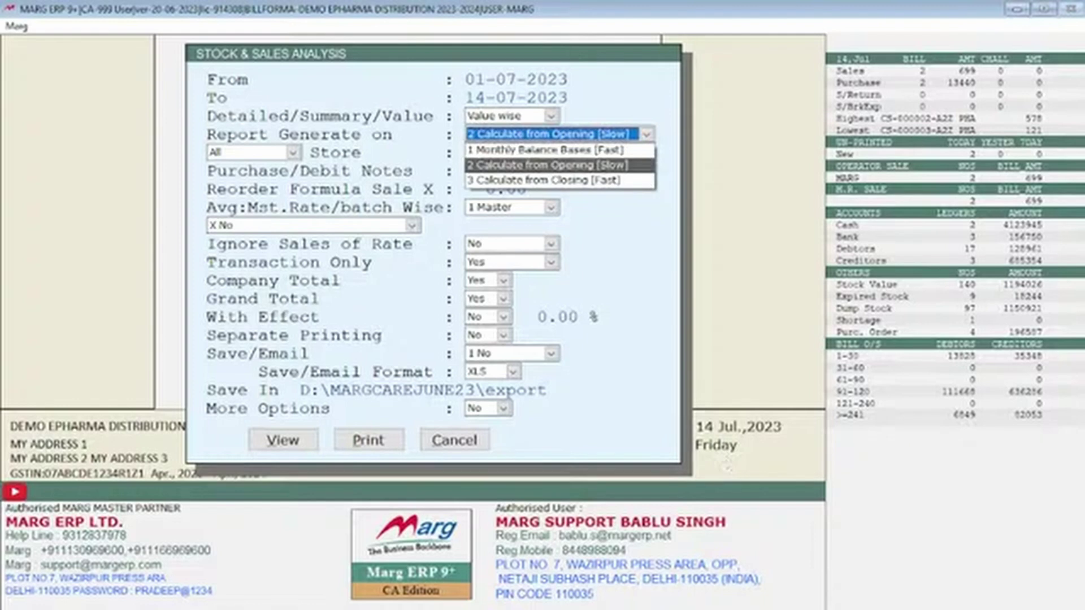
pyautogui.press('Down')
pyautogui.press('Up')
pyautogui.press('Up')
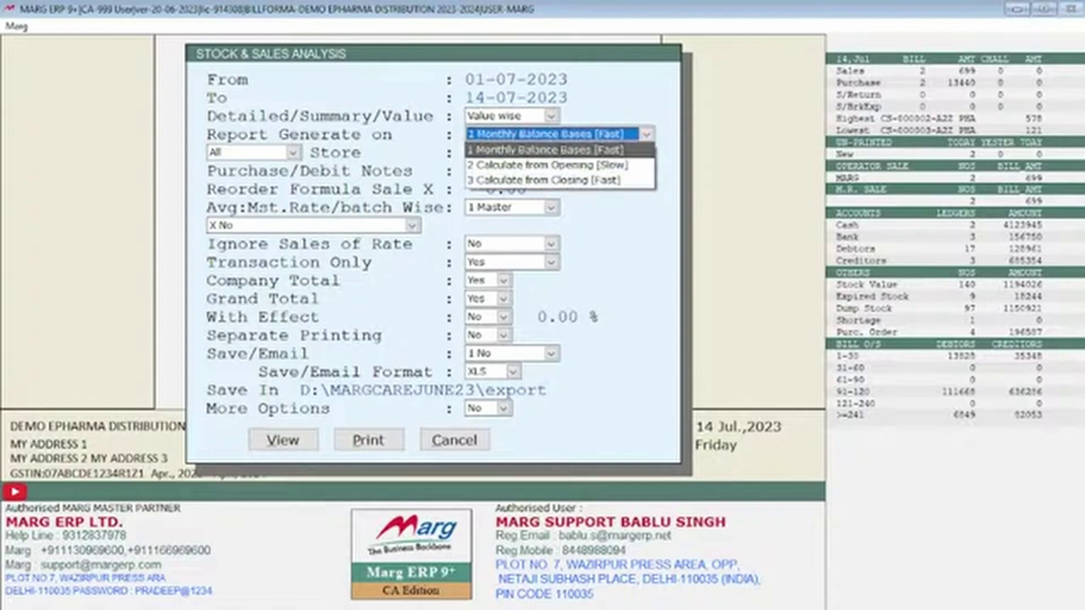
pyautogui.press('Return')
# Step: Keep All items with Store set to No, and keep Purchase for Purchase/Debit Notes
pyautogui.hotkey('alt', 'Down')
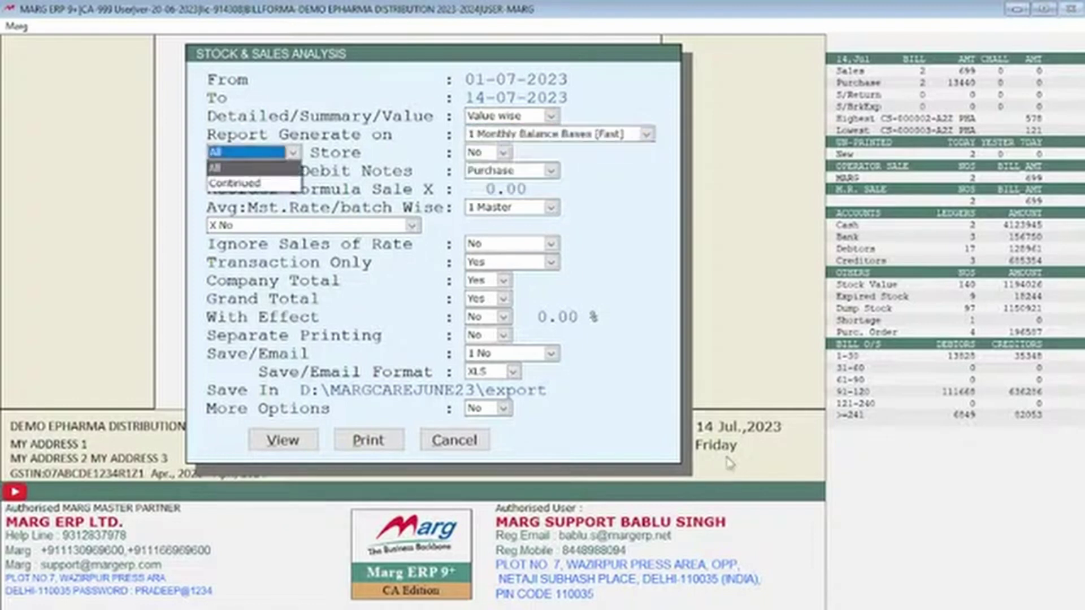
pyautogui.press('Return')
pyautogui.press('Return')
pyautogui.press('Return')
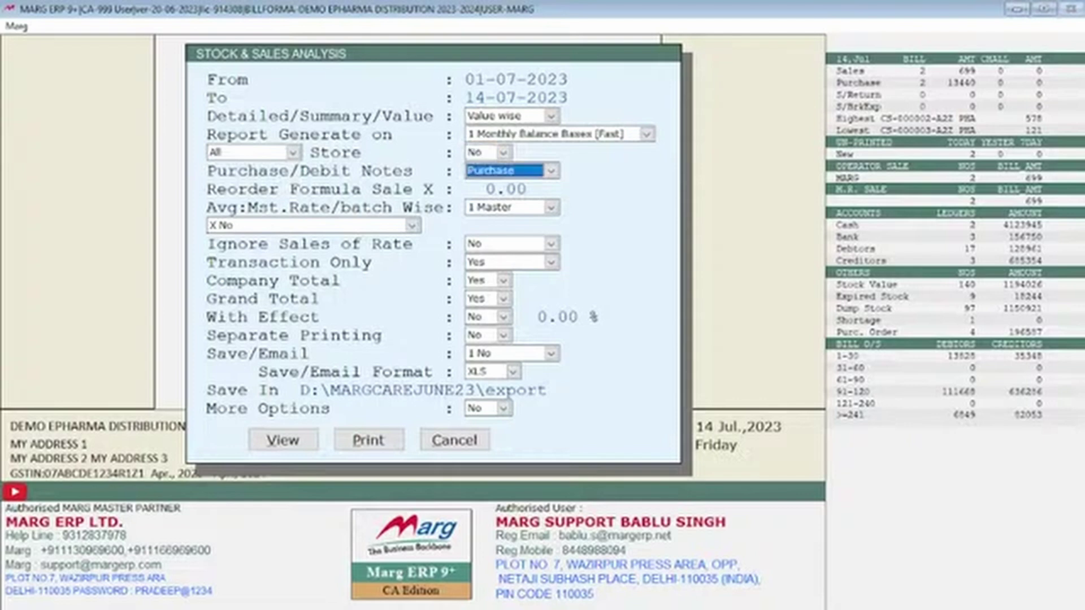
pyautogui.hotkey('alt', 'Down')
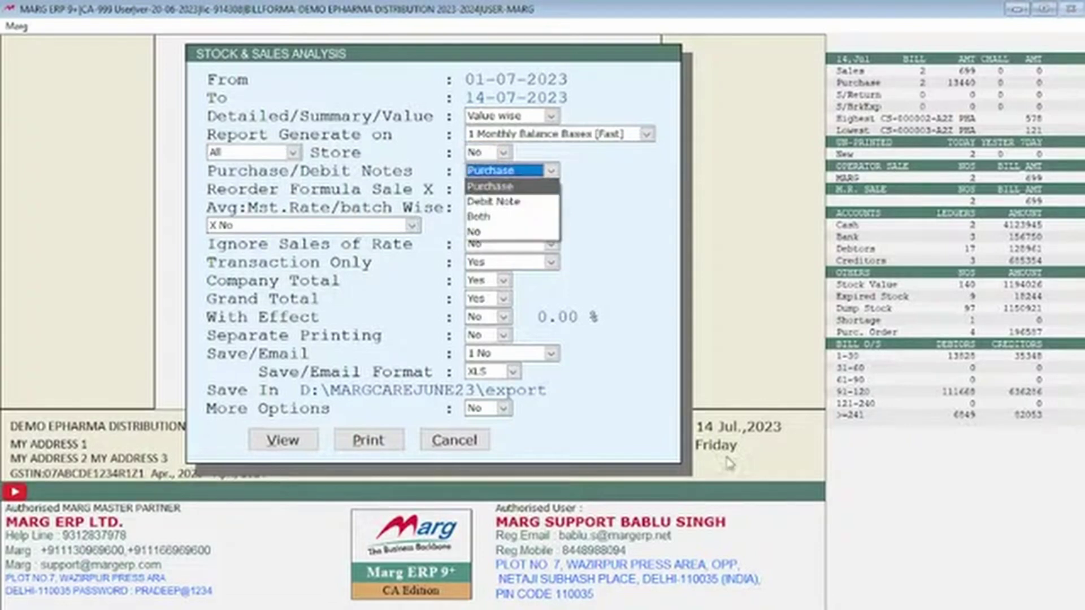
pyautogui.press('Return')
pyautogui.press('Return')
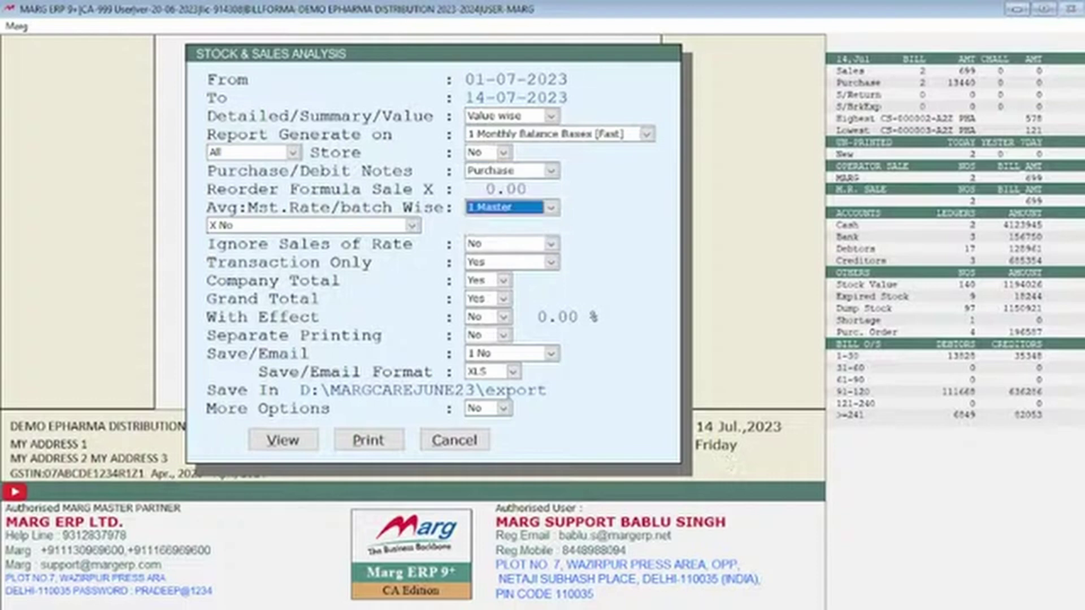
# Step: Compare the Master, Average and Batch Wise rate bases and set the rate to 3 Batch Wise
pyautogui.hotkey('alt', 'Down')
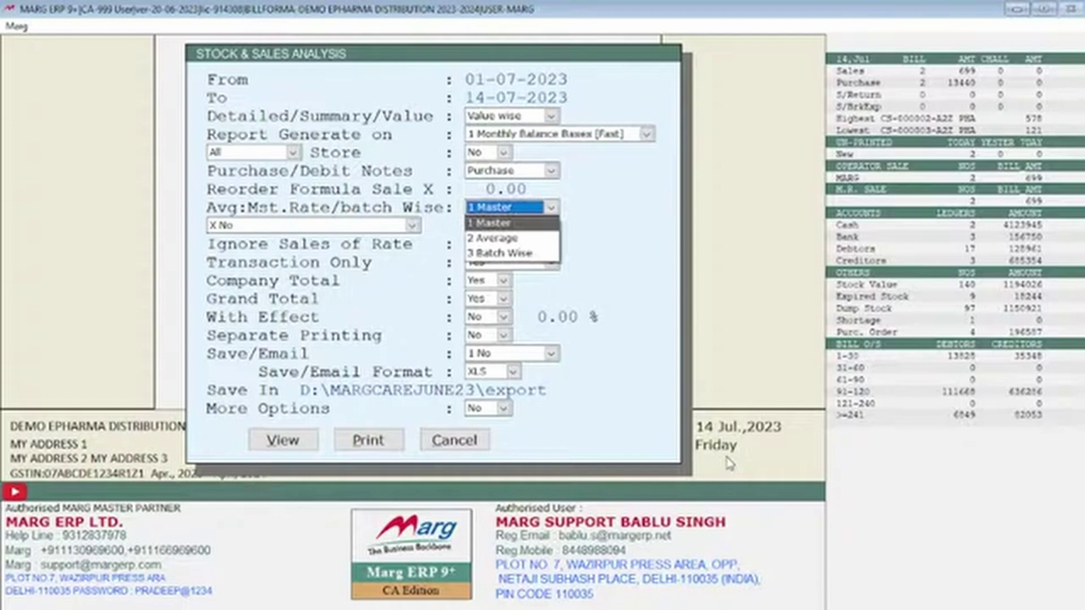
pyautogui.press('Down')
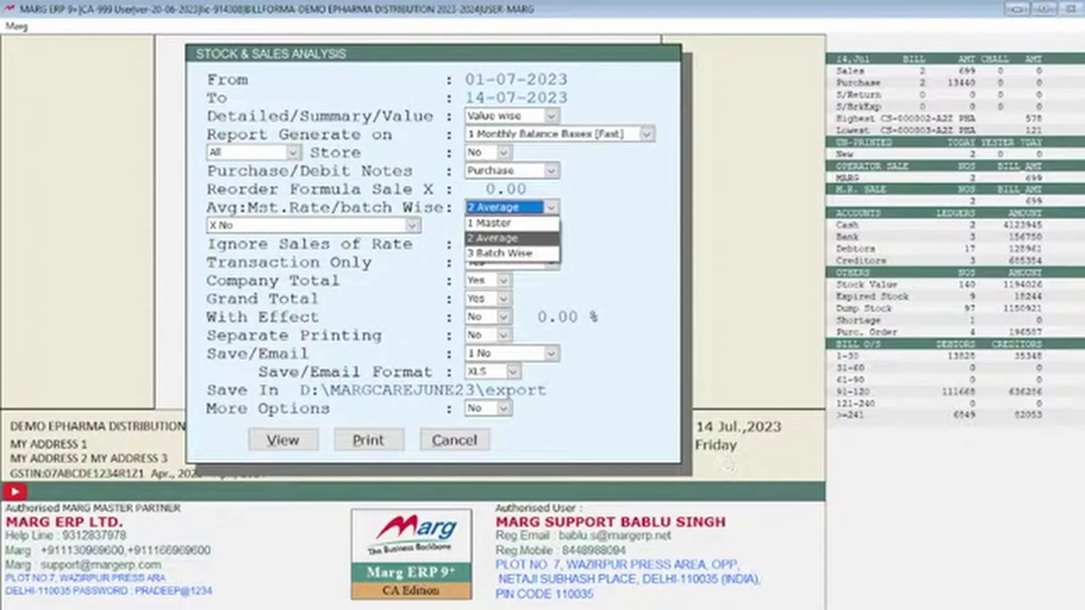
pyautogui.press('Up')
pyautogui.press('Down')
pyautogui.press('Down')
pyautogui.press('Return')
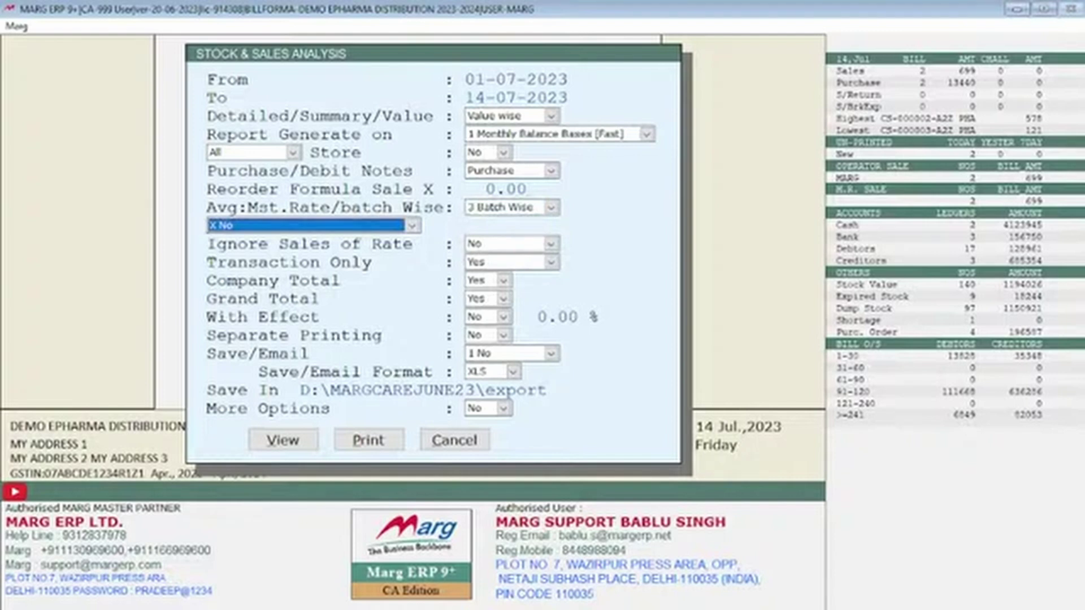
# Step: Keep Ignore Sales of Rate at No and Transaction Only at Yes
pyautogui.press('Return')
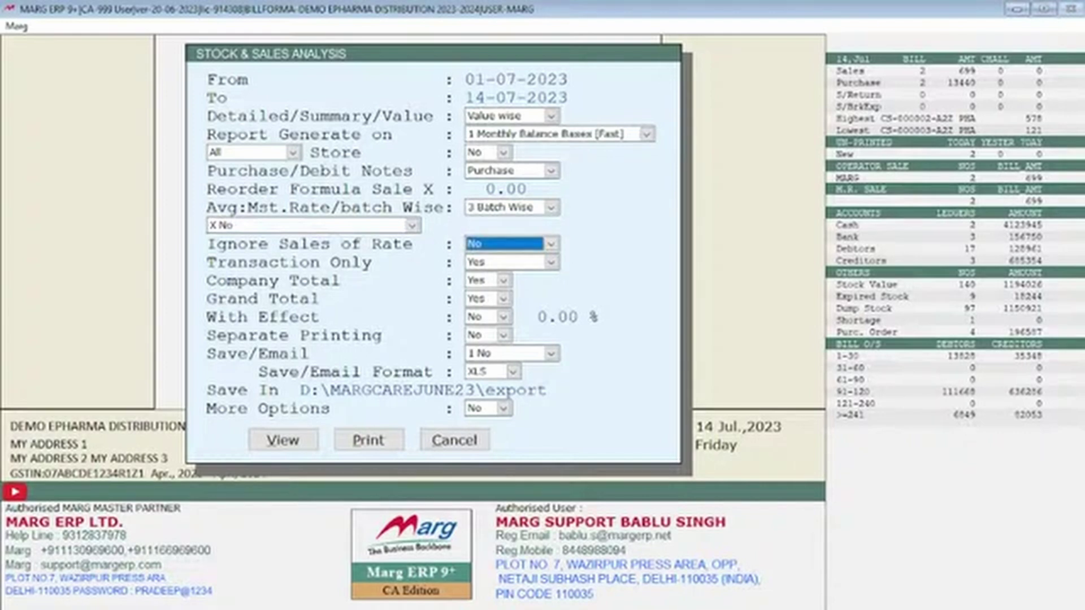
pyautogui.press('Return')
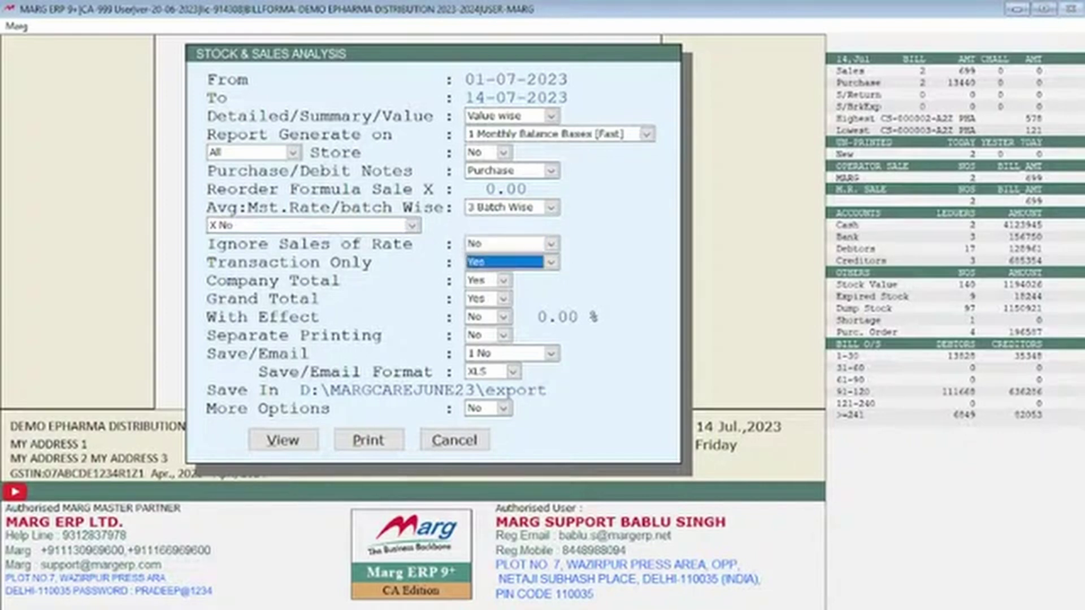
pyautogui.hotkey('alt', 'Down')
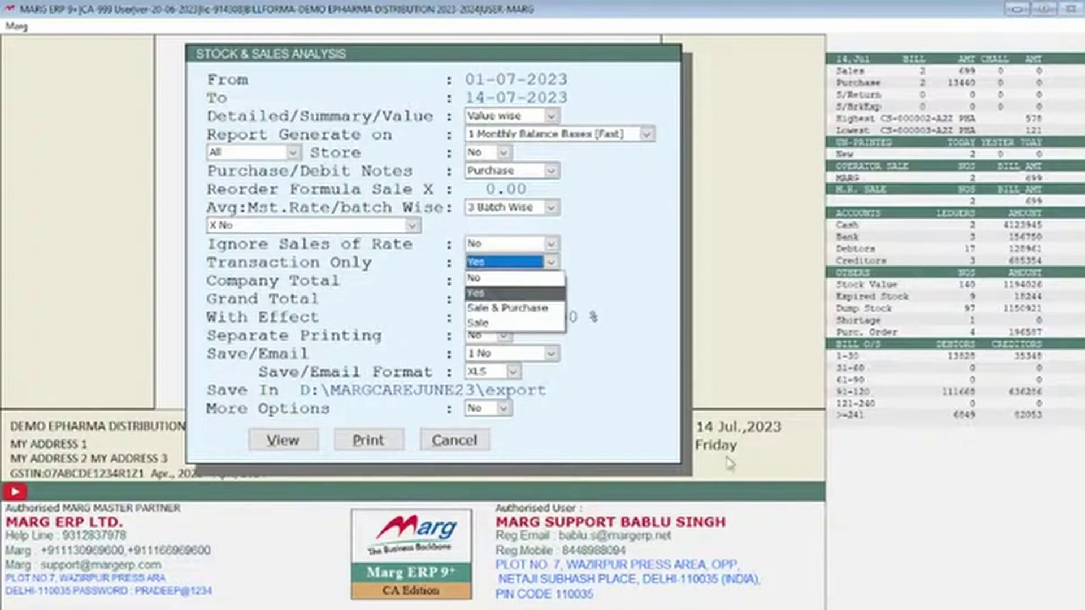
pyautogui.press('Return')
pyautogui.press('Return')
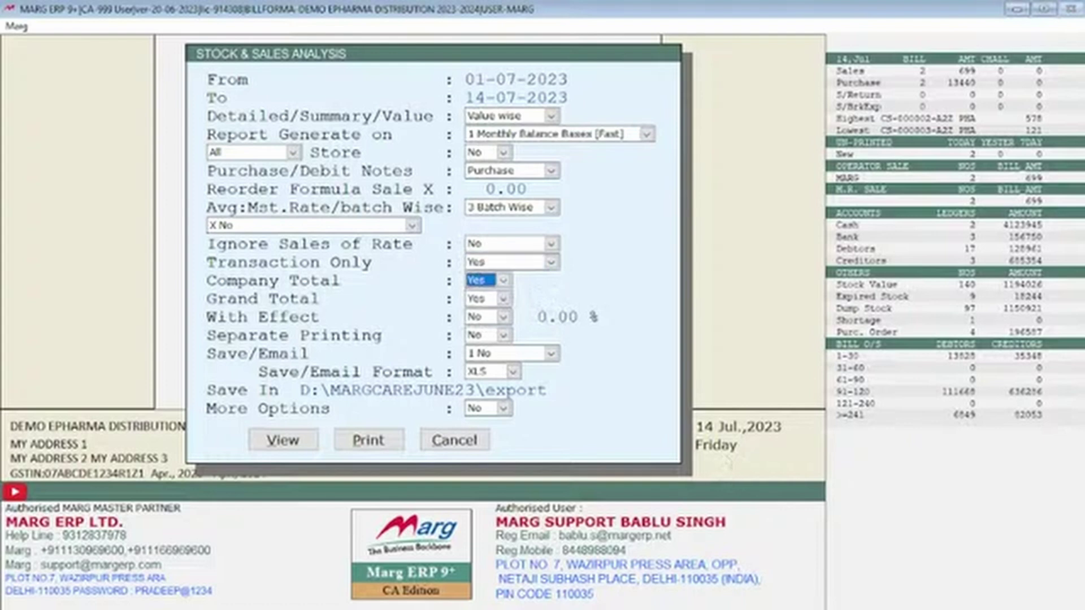
# Step: Keep Company Total and Grand Total at Yes, accept the remaining defaults, and generate the Stock & Sales Analysis on screen
pyautogui.press('Return')
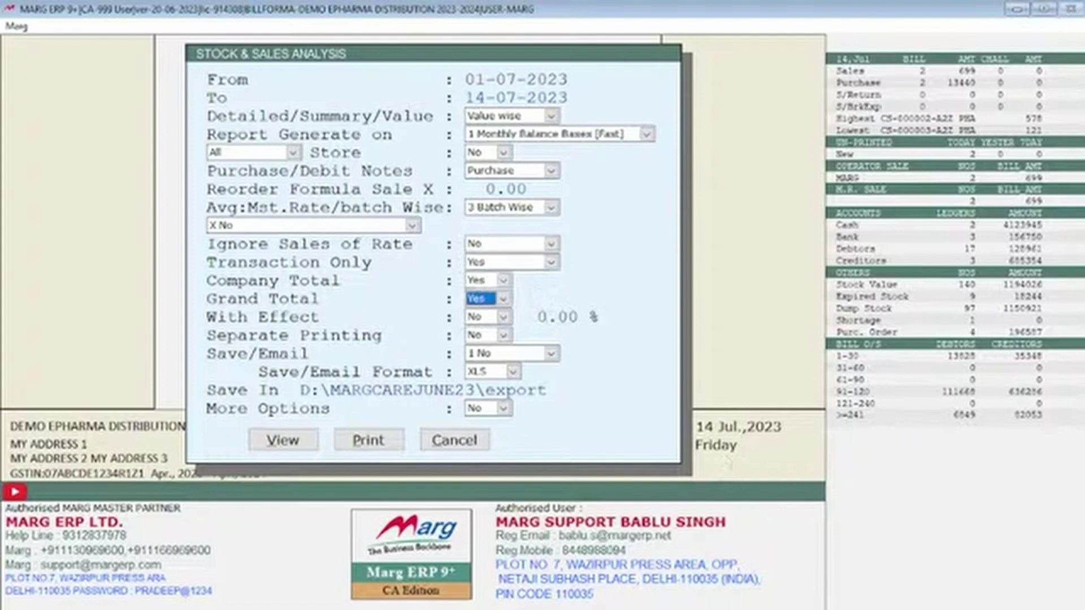
pyautogui.press('Return')
pyautogui.press('Return')
pyautogui.press('Return')
pyautogui.press('Return')
pyautogui.press('Return')
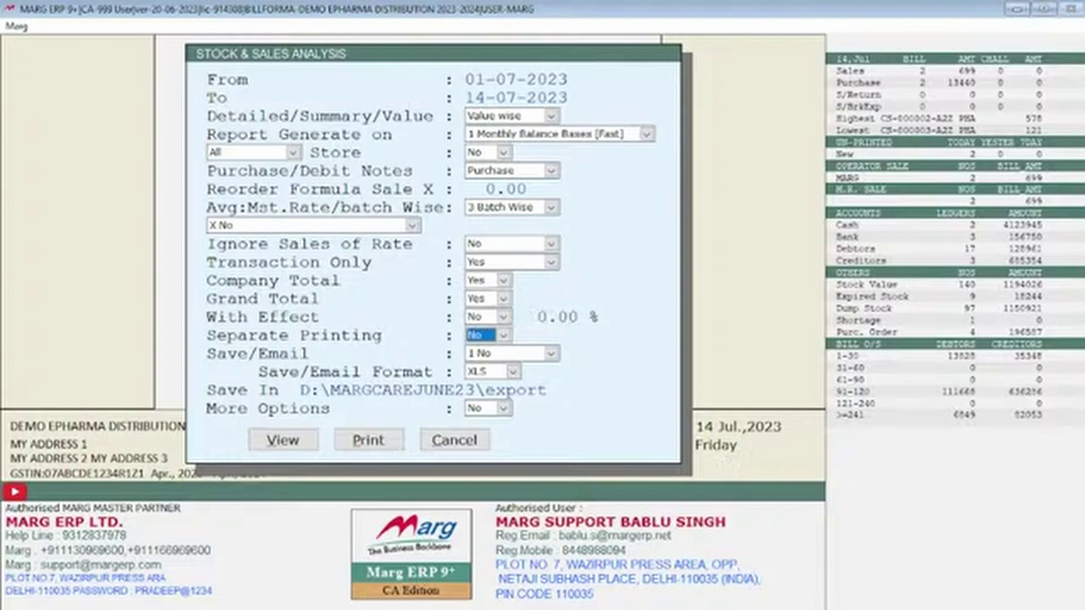
pyautogui.press('Return')
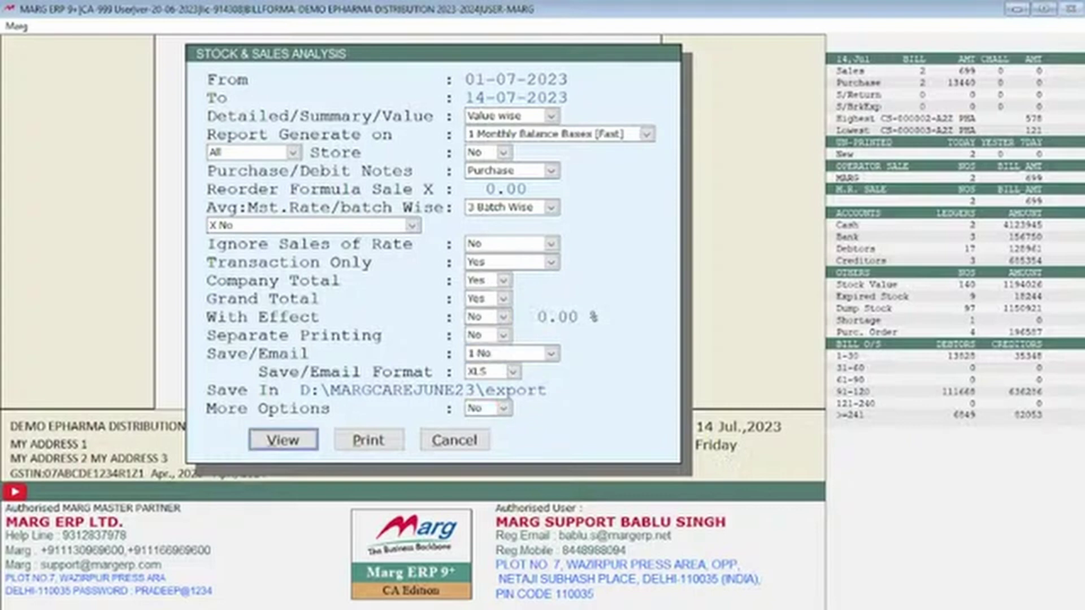
pyautogui.press('Return')
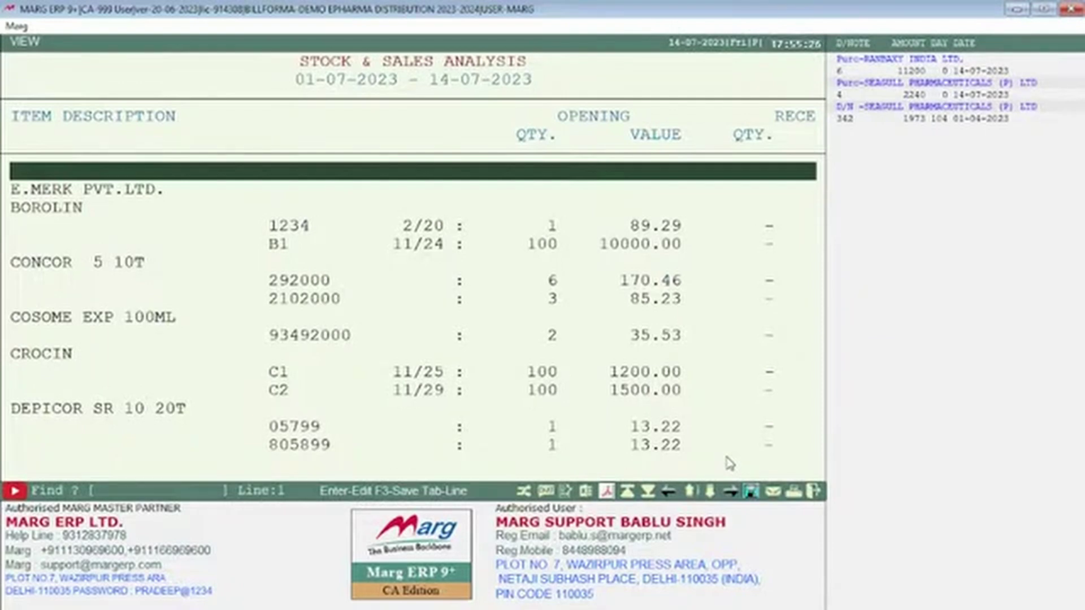
# Step: Examine the opening quantity and value of the first E.MERK PVT.LTD. item, BOROLIN batch 1234
pyautogui.press('Down')
pyautogui.press('Down')
pyautogui.press('Up')
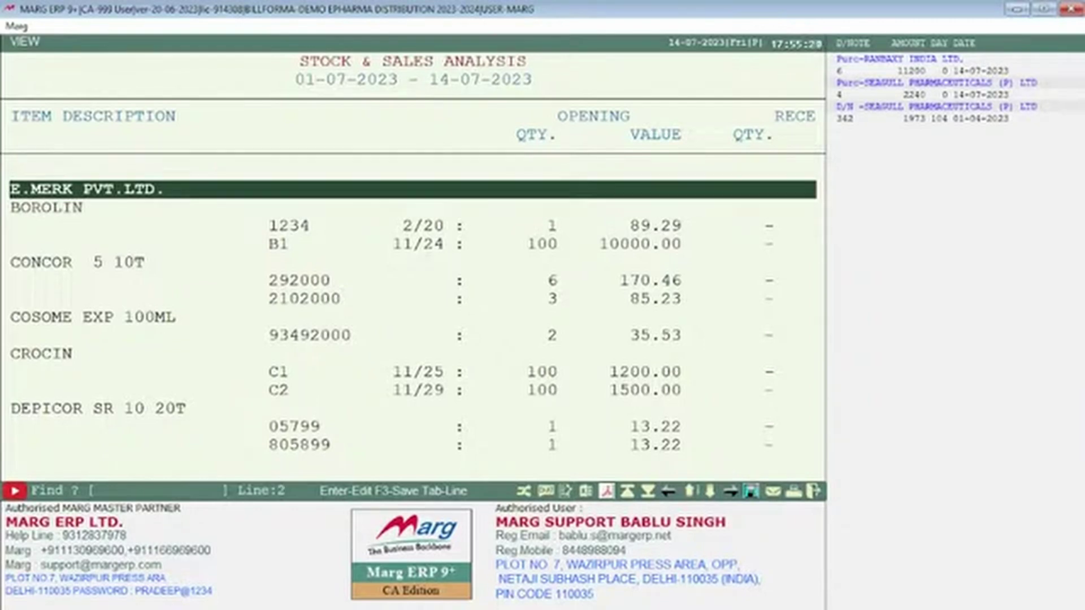
pyautogui.press('Down')
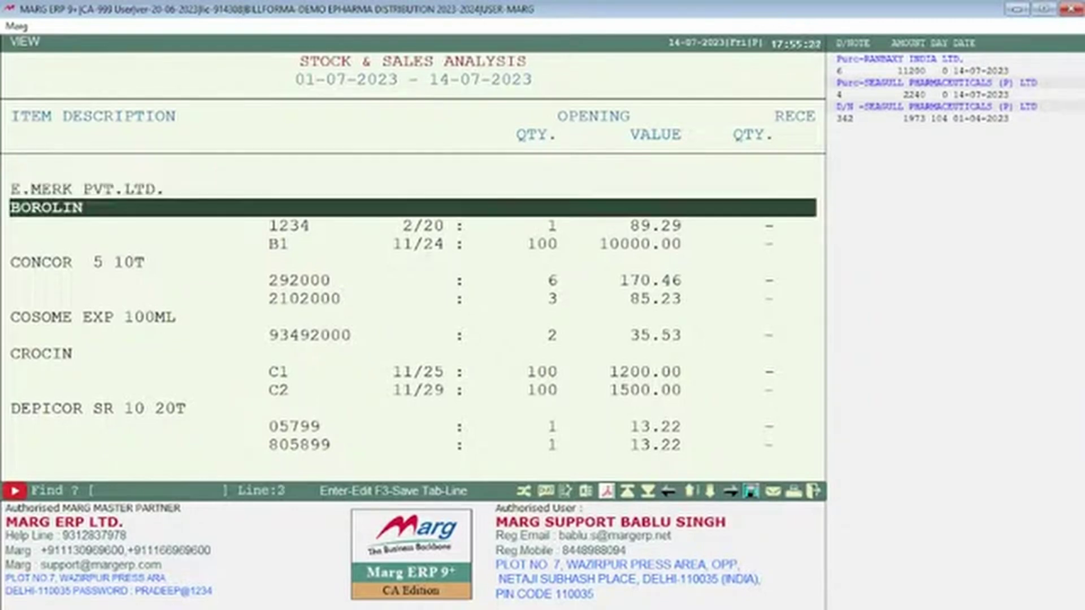
pyautogui.press('Down')
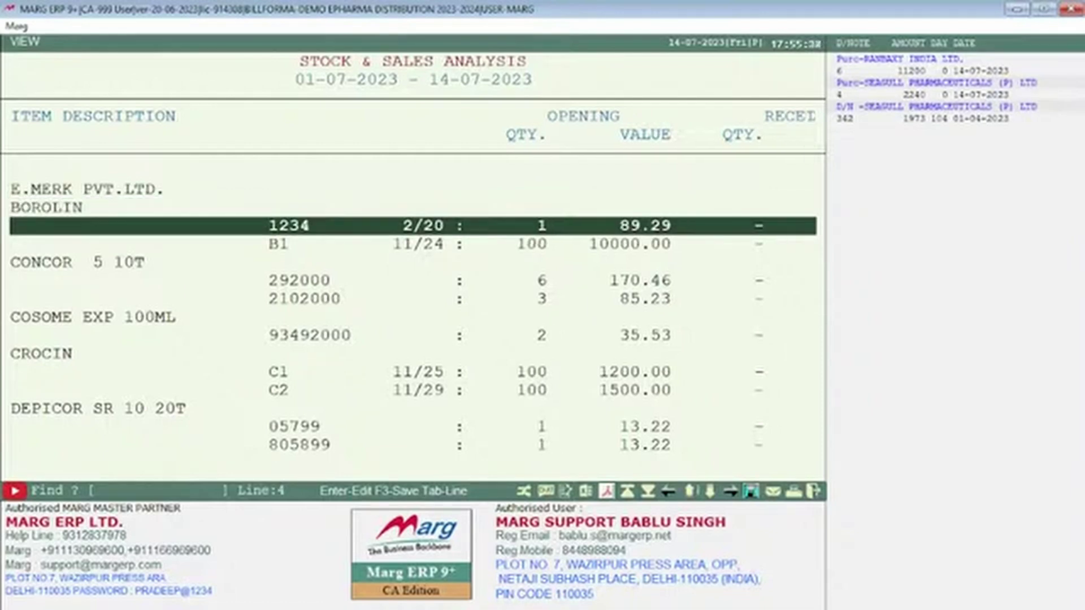
pyautogui.press('Right')
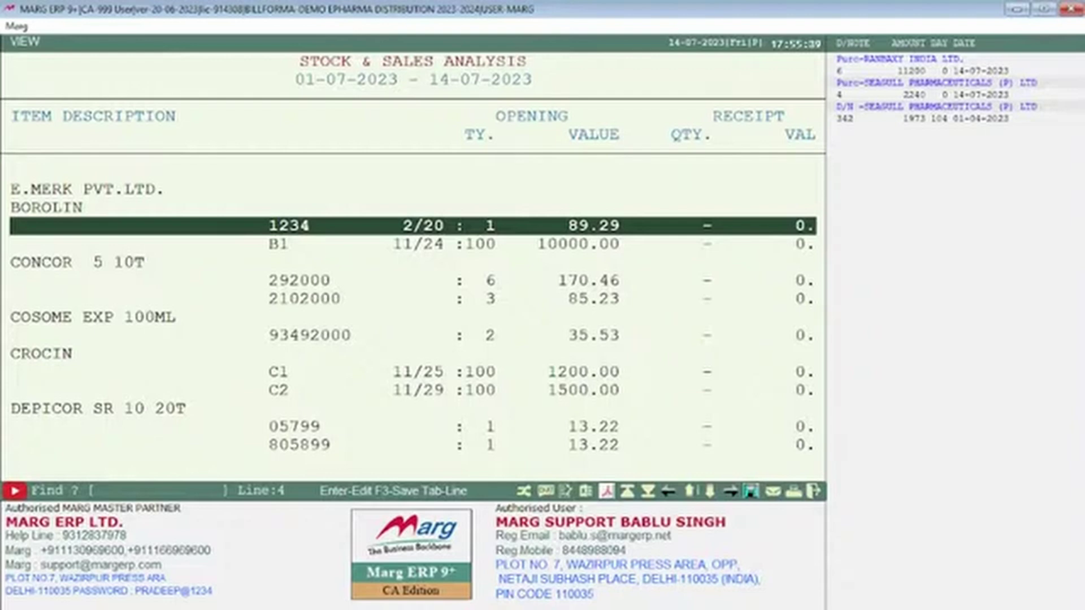
pyautogui.press('Left')
pyautogui.press('Left')
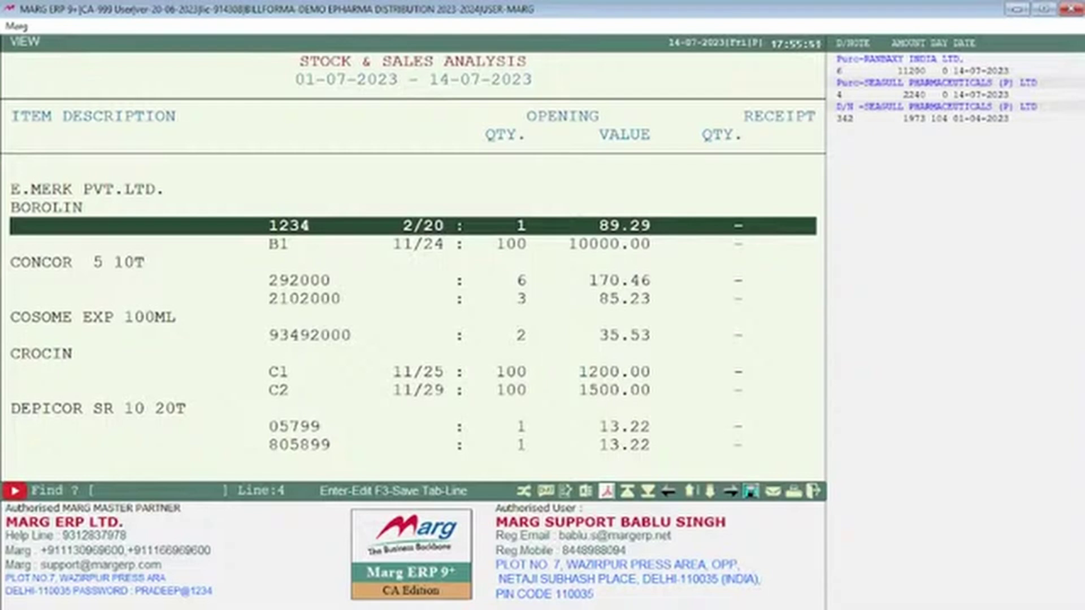
# Step: Examine the receipt quantity and value columns of the Stock & Sales Analysis for the listed batches
pyautogui.press('Right')
pyautogui.press('Right')
pyautogui.press('Right')
pyautogui.press('Right')
pyautogui.press('Right')
pyautogui.press('Right')
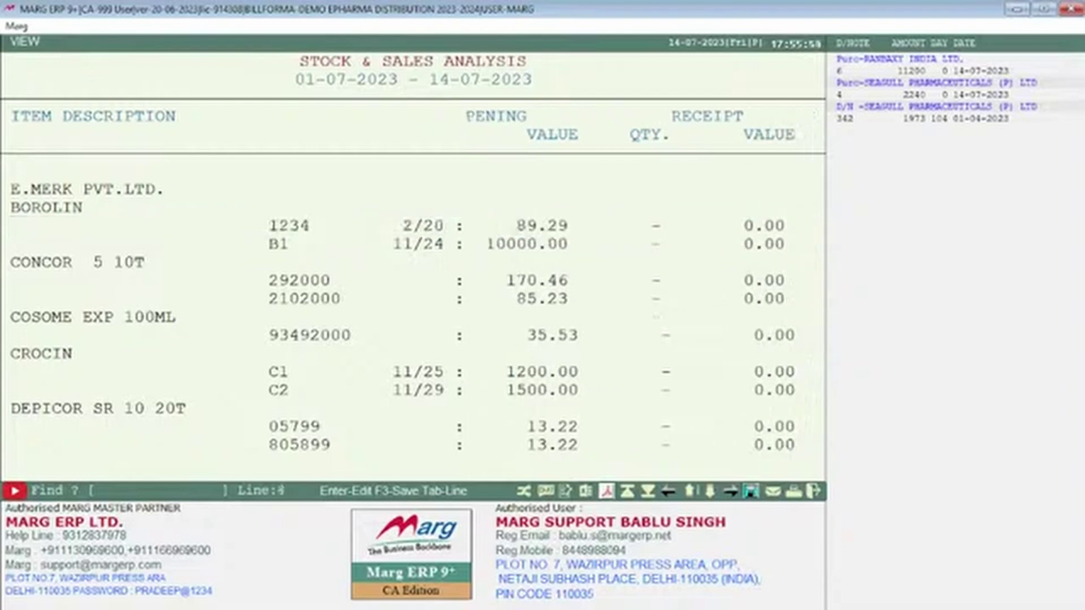
pyautogui.press('Right')
pyautogui.press('Right')
pyautogui.press('Right')
pyautogui.press('Right')
pyautogui.press('Right')
pyautogui.press('Right')
pyautogui.press('Right')
pyautogui.press('Right')
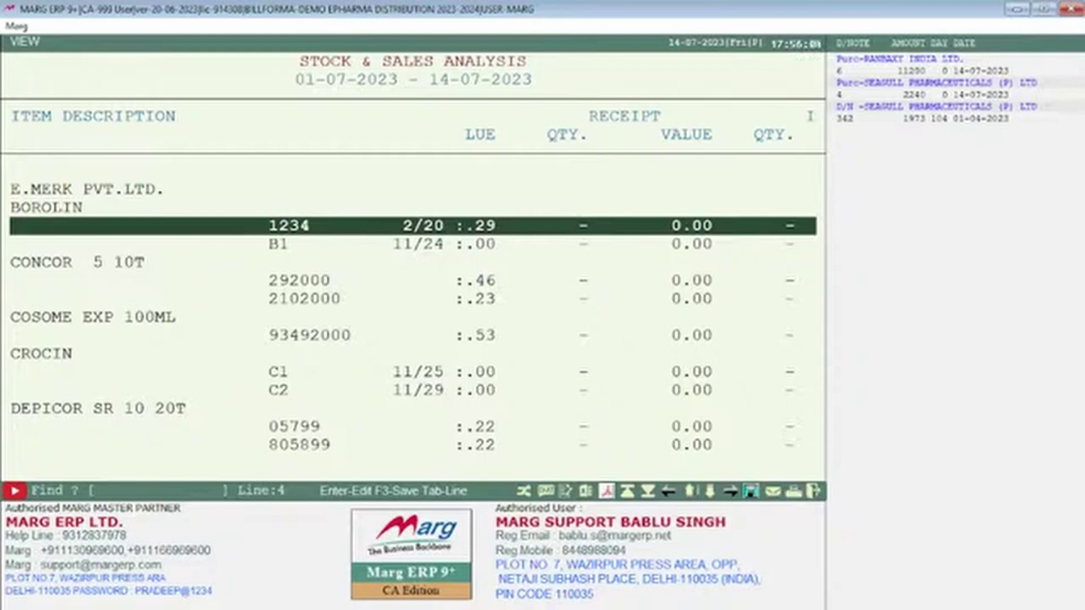
pyautogui.press('Right')
pyautogui.press('Right')
pyautogui.press('Right')
pyautogui.press('Right')
pyautogui.press('Right')
pyautogui.press('Right')
pyautogui.press('Right')
pyautogui.press('Right')
pyautogui.press('Right')
pyautogui.press('Right')
pyautogui.press('Right')
pyautogui.press('Right')
pyautogui.press('Right')
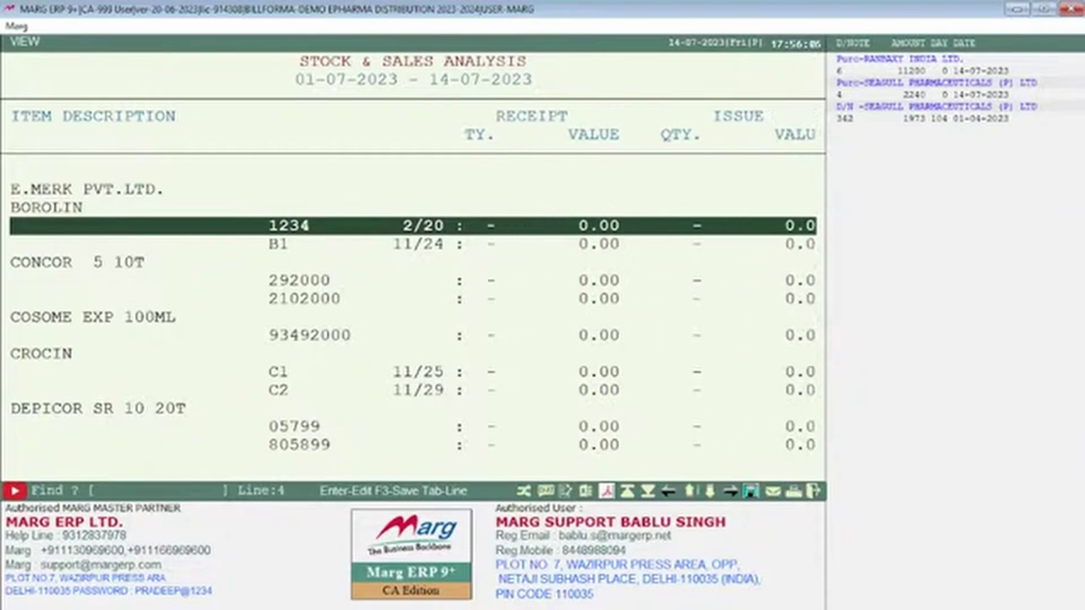
# Step: Examine the issue quantity and value columns for the same batches
pyautogui.press('Right')
pyautogui.press('Right')
pyautogui.press('Right')
pyautogui.press('Right')
pyautogui.press('Right')
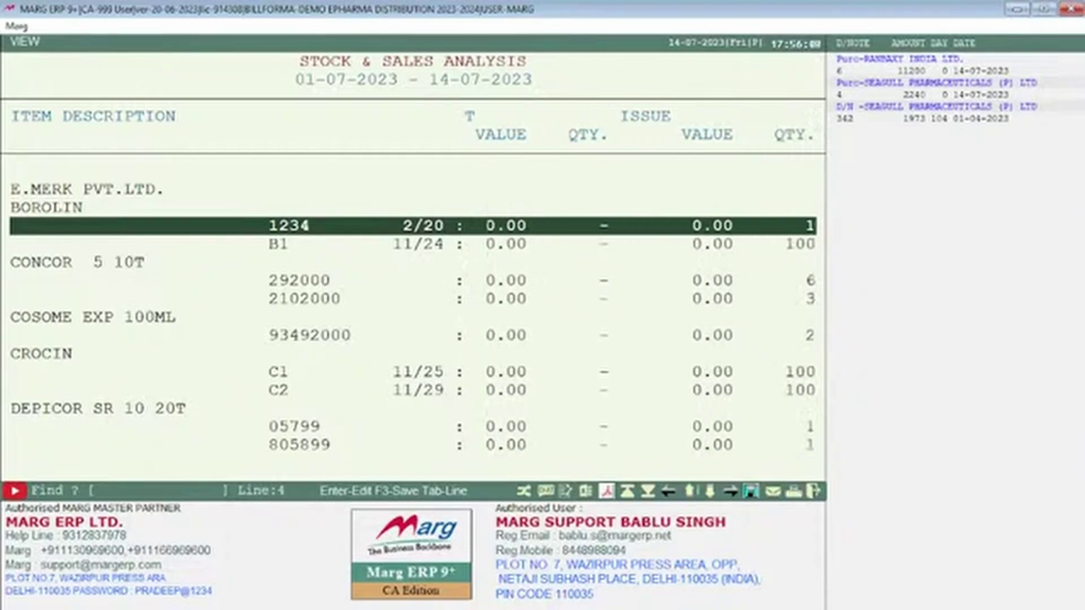
pyautogui.press('Right')
pyautogui.press('Right')
pyautogui.press('Right')
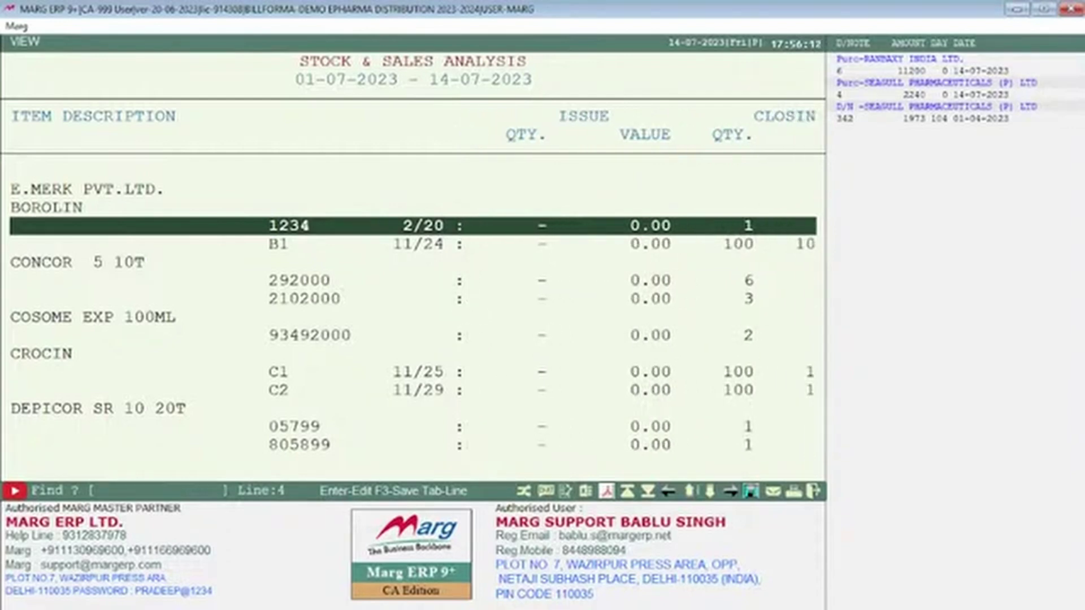
# Step: Examine the closing quantity and value and the dump quantity columns of the batch-wise report
pyautogui.press('Right')
pyautogui.press('Right')
pyautogui.press('Right')
pyautogui.press('Right')
pyautogui.press('Right')
pyautogui.press('Right')
pyautogui.press('Right')
pyautogui.press('Right')
pyautogui.press('Right')
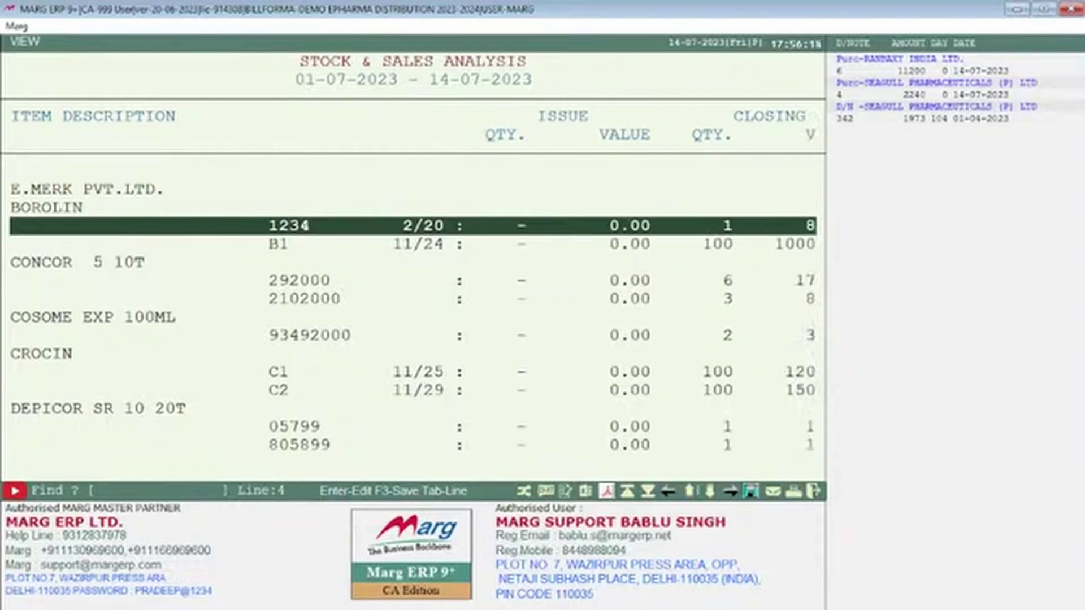
pyautogui.press('Right')
pyautogui.press('Right')
pyautogui.press('Right')
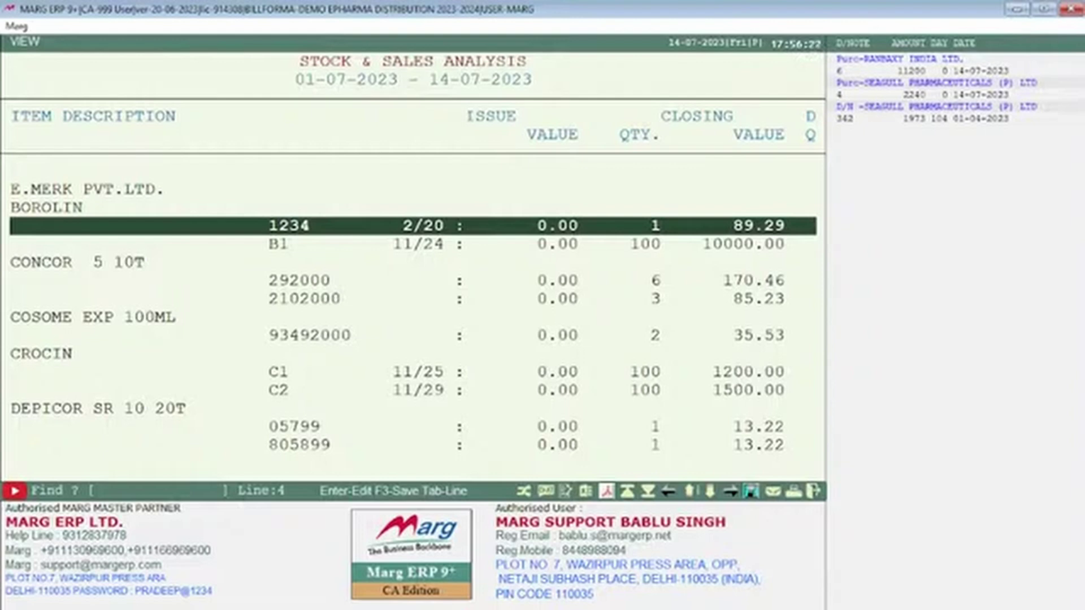
pyautogui.press('Right')
pyautogui.press('Right')
pyautogui.press('Right')
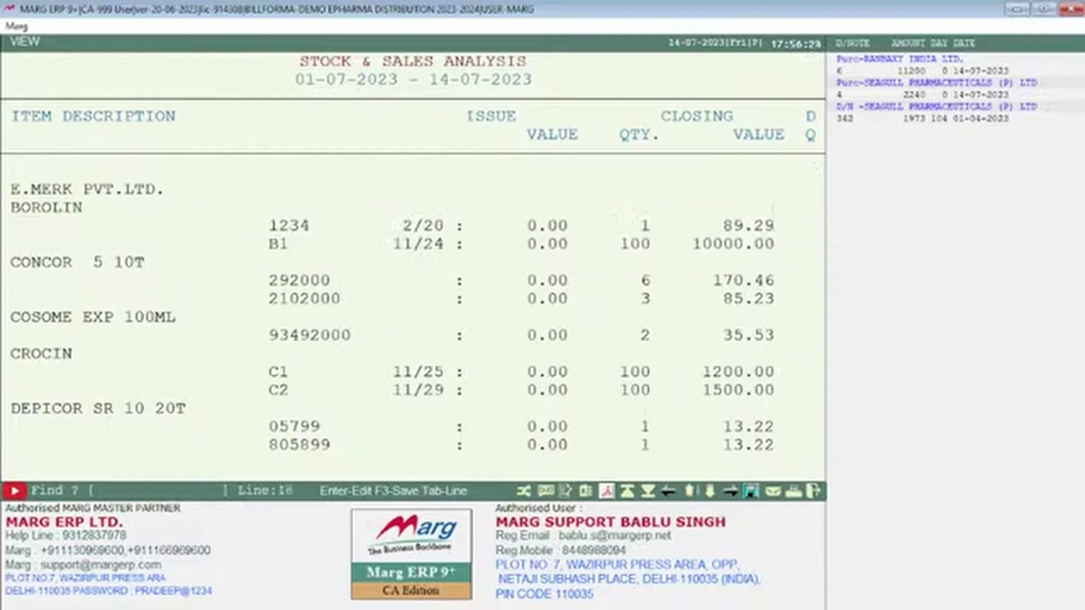
pyautogui.press('Right')
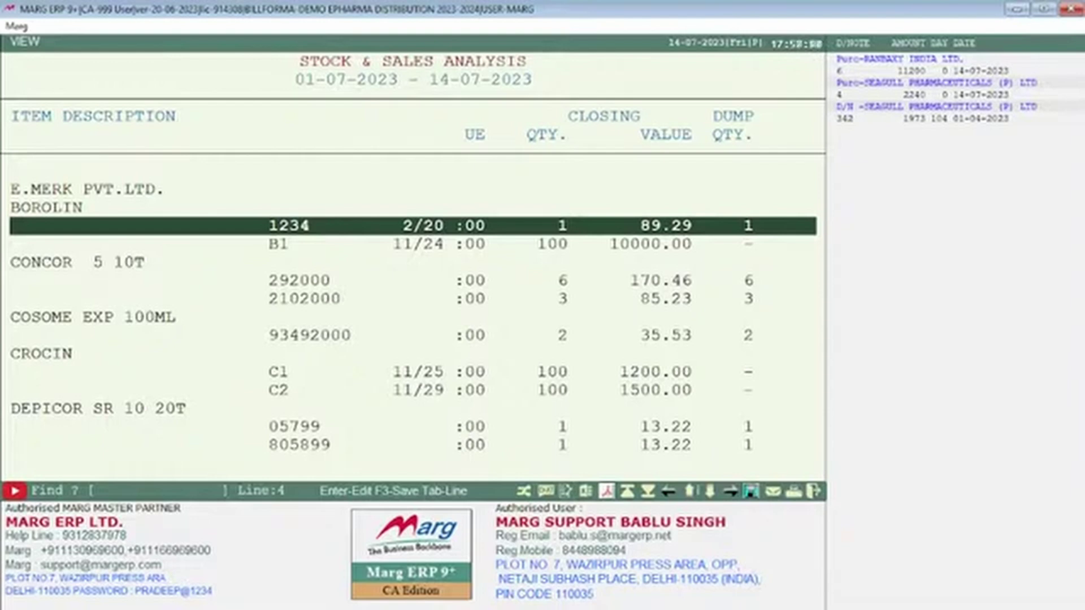
# Step: Close the Stock & Sales Analysis and its company selection, and open the Sale Purchase Analysis
pyautogui.press('Escape')
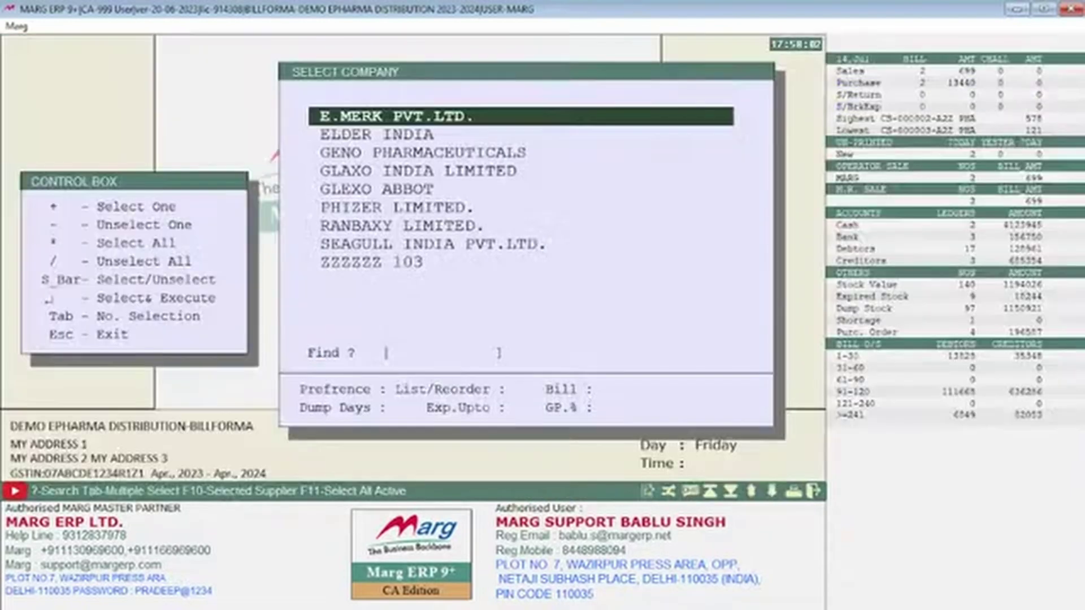
pyautogui.press('Escape')
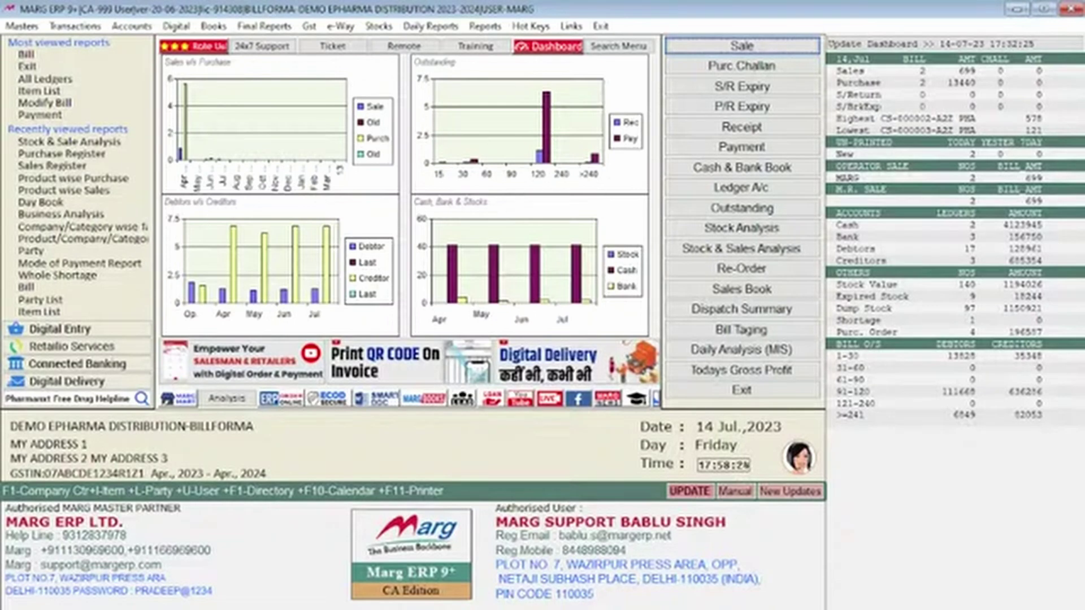
pyautogui.hotkey('ctrl', 'a')
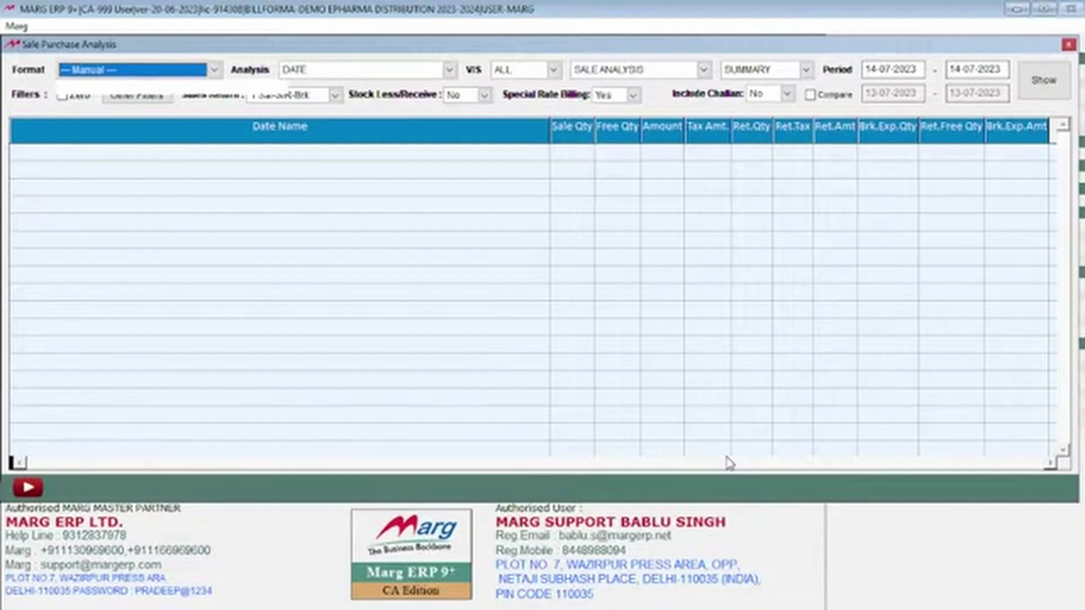
# Step: Keep the Manual format, review the available Analysis groupings through SALT, and keep DATE as the grouping
pyautogui.press('Return')
pyautogui.press('space')
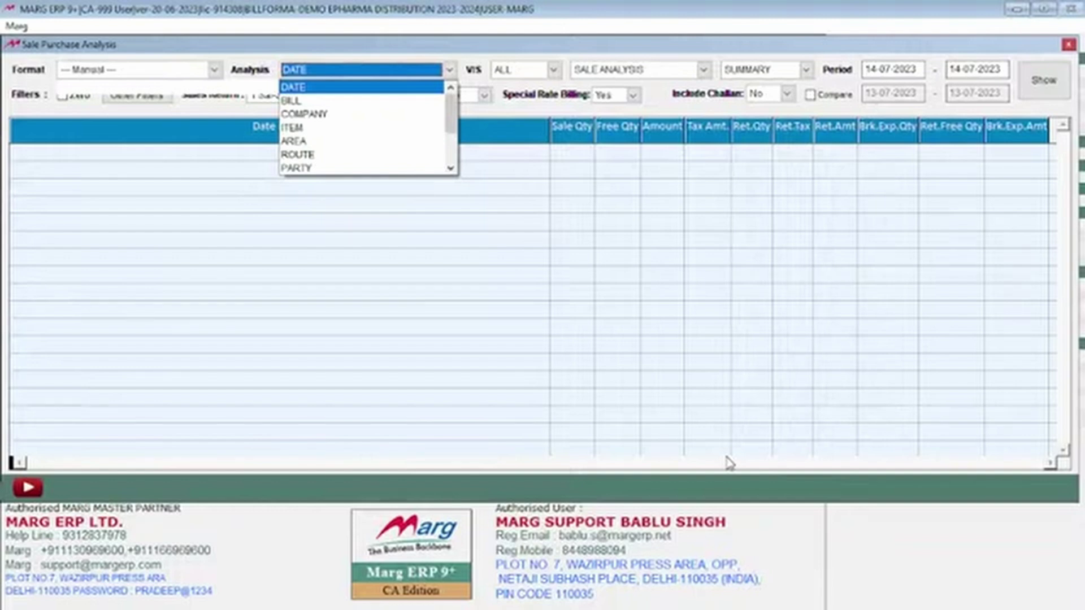
pyautogui.press('Down')
pyautogui.press('Down')
pyautogui.press('Down')
pyautogui.press('Down')
pyautogui.press('Down')
pyautogui.press('Down')
pyautogui.press('Down')
pyautogui.press('Down')
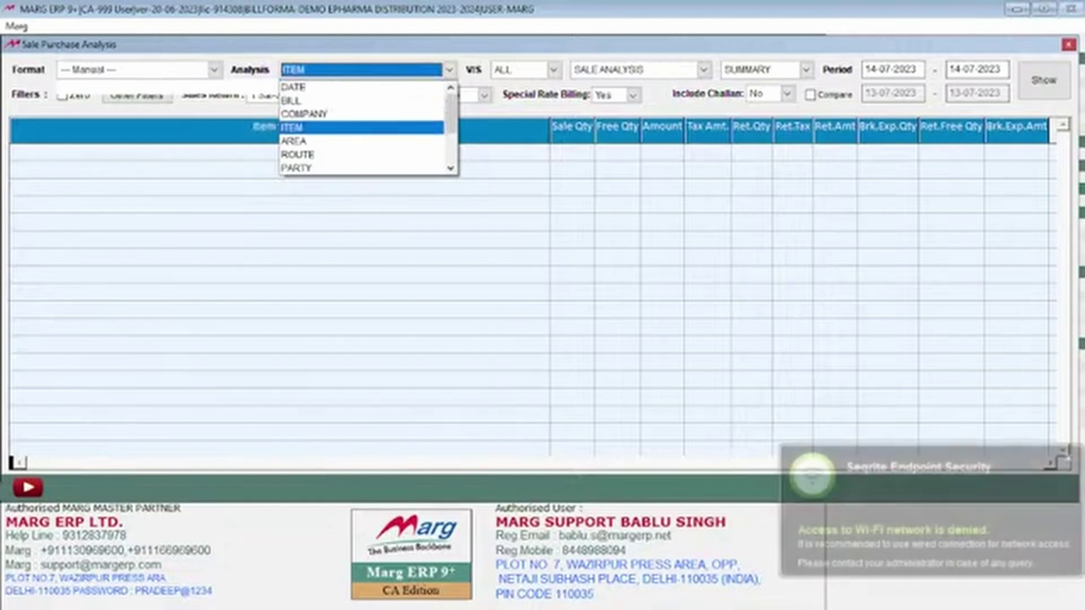
pyautogui.press('Down')
pyautogui.press('Down')
pyautogui.press('Down')
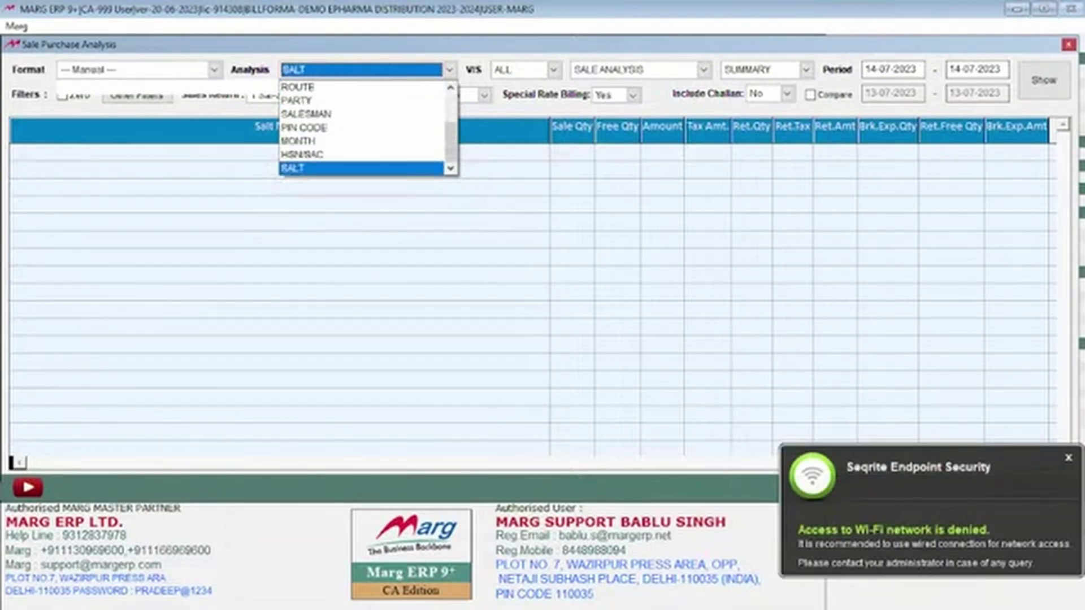
pyautogui.press('Up')
pyautogui.press('Up')
pyautogui.press('Up')
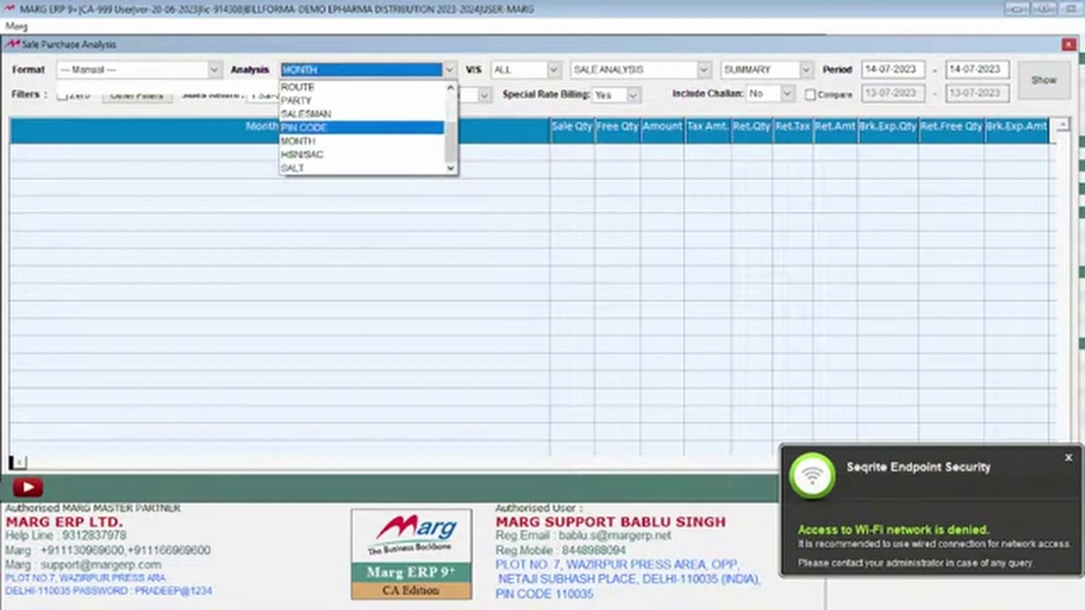
pyautogui.press('Home')
pyautogui.press('Return')
pyautogui.press('Return')
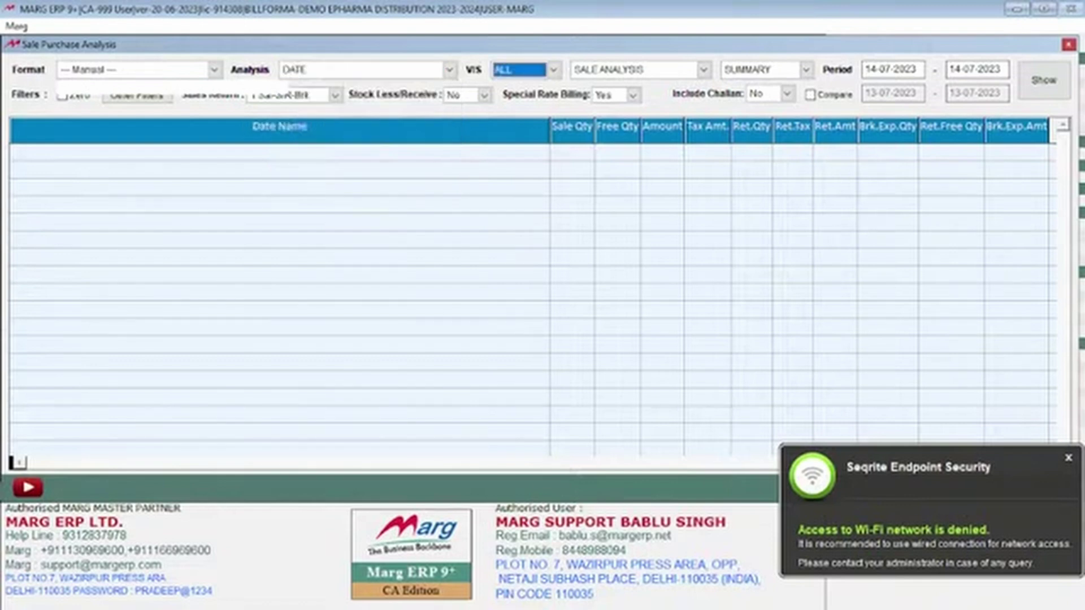
# Step: Review the V/S comparison options through SALT and set V/S to ITEM
pyautogui.press('space')
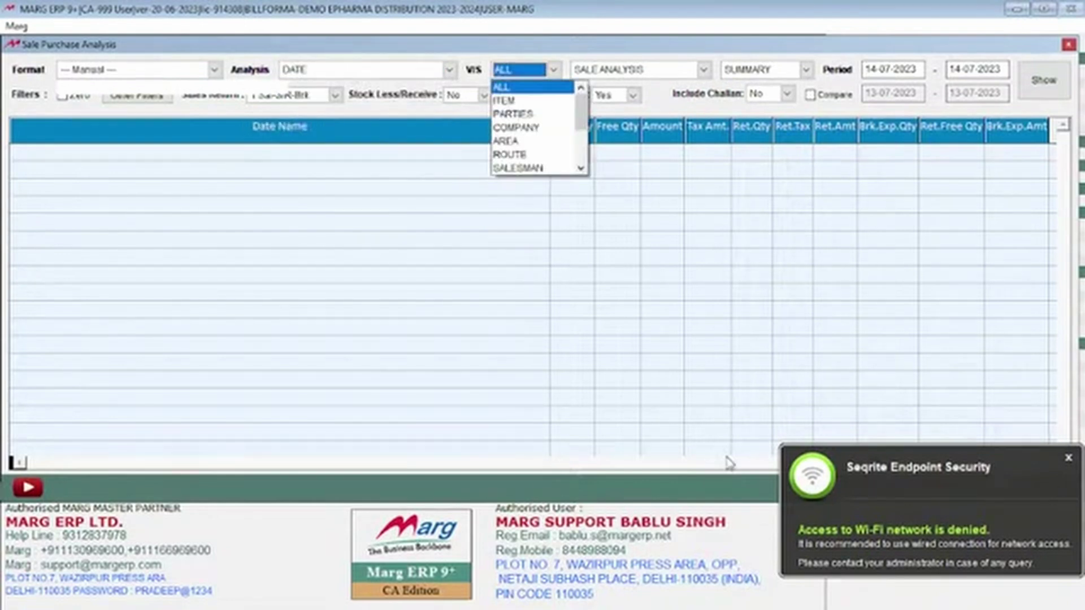
pyautogui.press('Down')
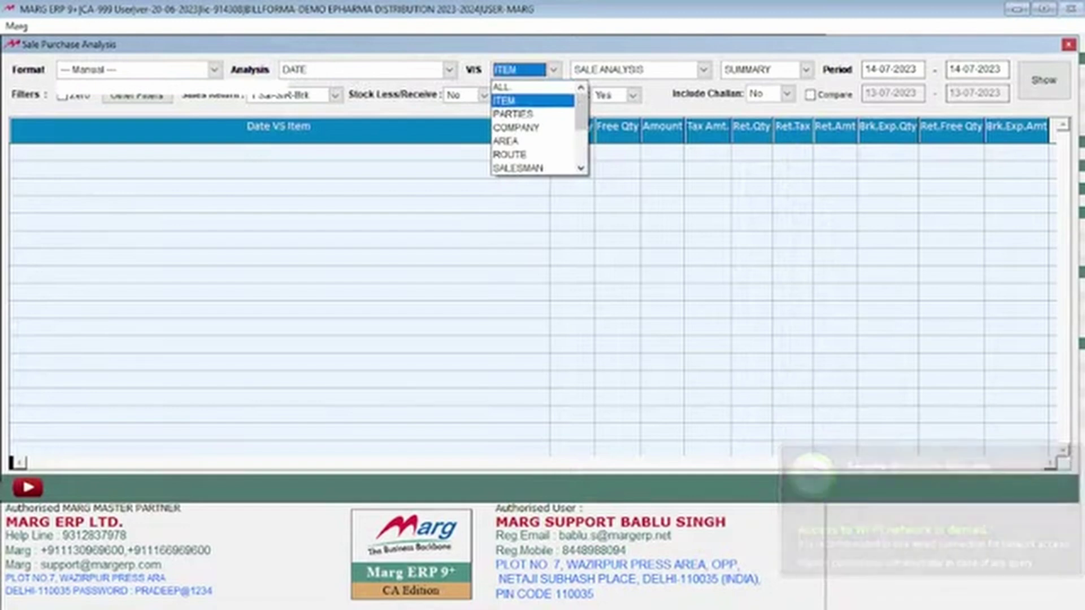
pyautogui.press('Down')
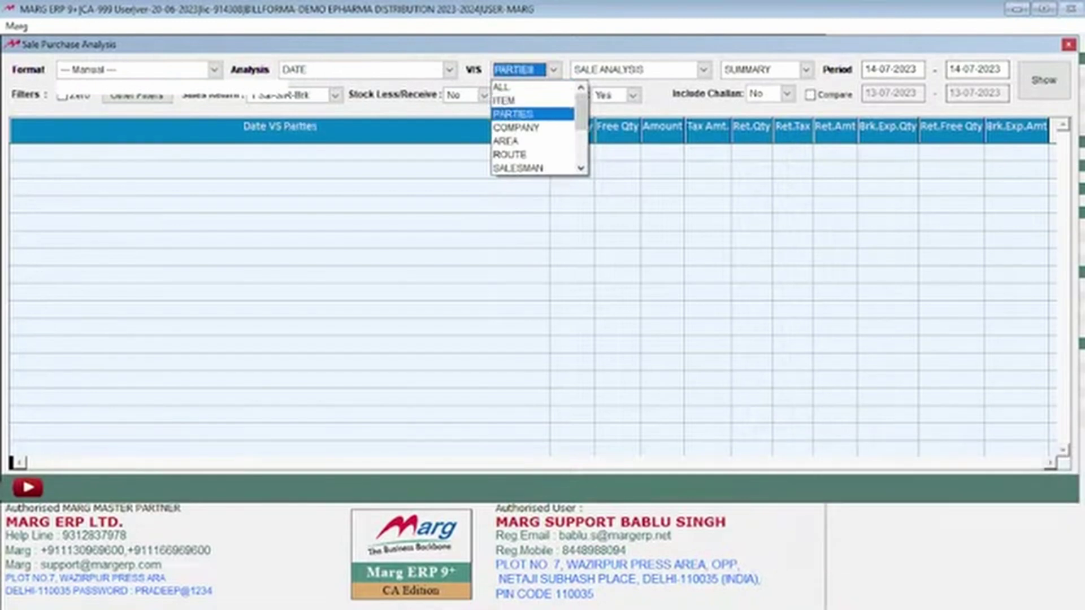
pyautogui.press('Down')
pyautogui.press('Down')
pyautogui.press('Down')
pyautogui.press('Down')
pyautogui.press('Down')
pyautogui.press('Down')
pyautogui.press('Down')
pyautogui.press('Down')
pyautogui.press('Down')
pyautogui.press('Down')
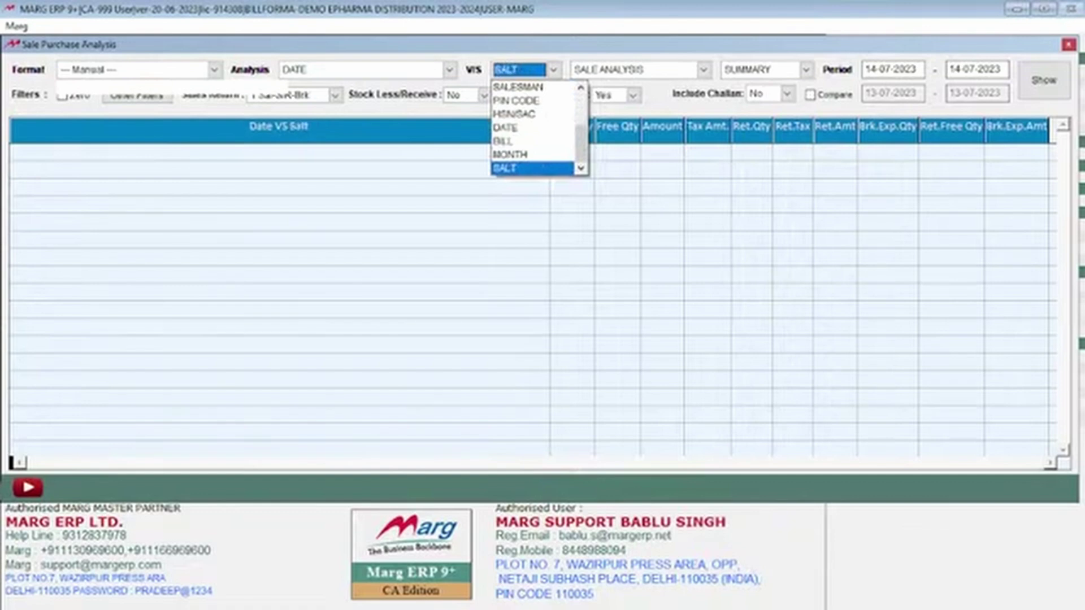
pyautogui.press('Up')
pyautogui.press('Up')
pyautogui.press('Up')
pyautogui.press('Up')
pyautogui.press('Up')
pyautogui.press('Up')
pyautogui.press('Up')
pyautogui.press('Up')
pyautogui.press('Up')
pyautogui.press('Up')
pyautogui.press('Up')
pyautogui.press('Up')
pyautogui.press('Down')
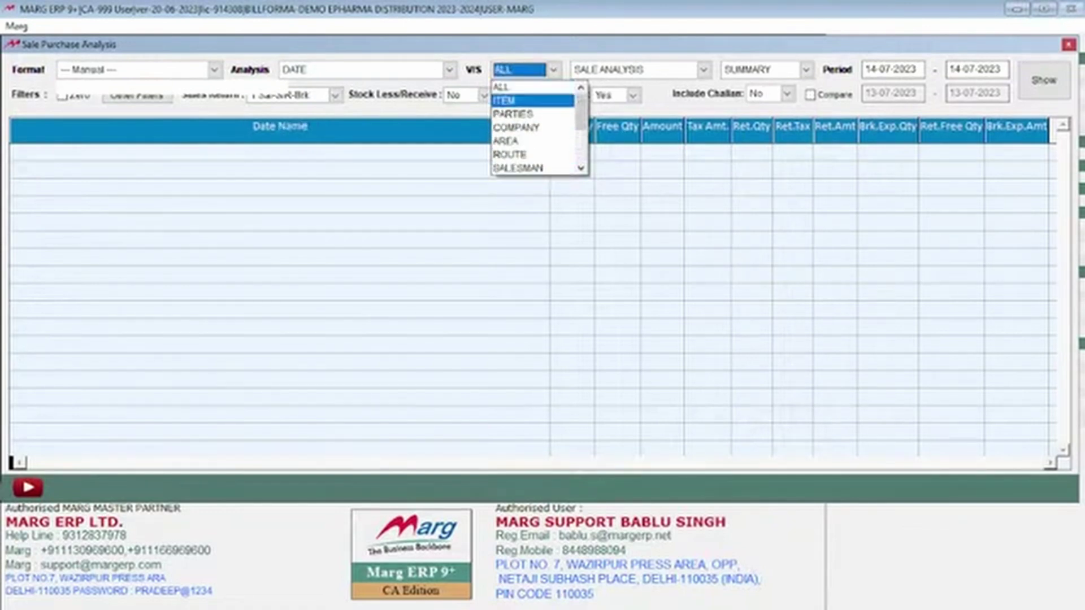
pyautogui.press('Return')
pyautogui.press('Return')
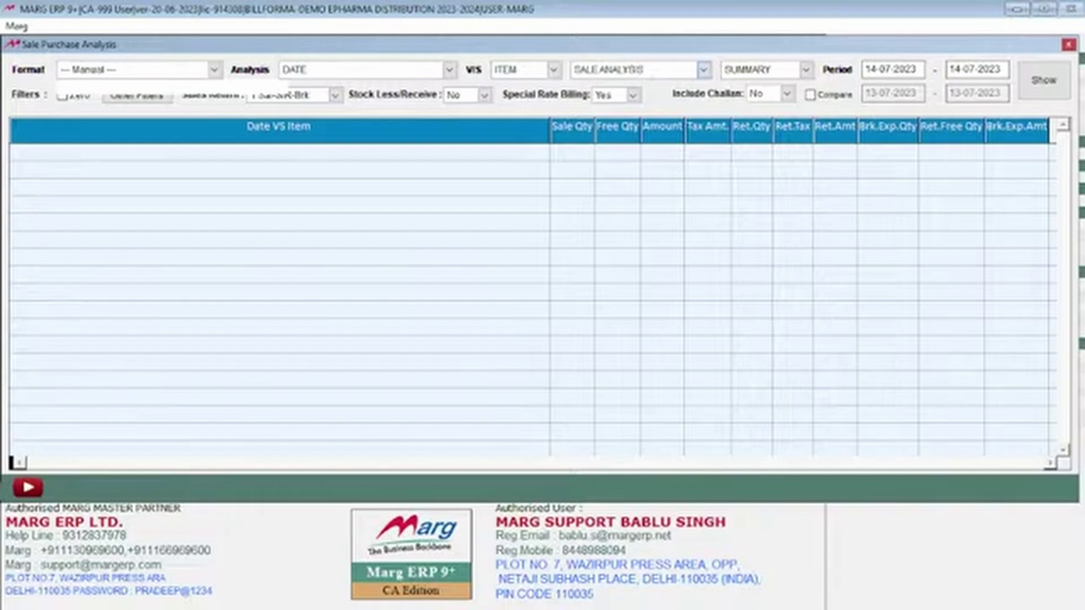
# Step: Review the report types from SALE ANALYSIS through PURCHASE RETURN ANALYSIS, and keep SALE ANALYSIS
pyautogui.hotkey('alt', 'Down')
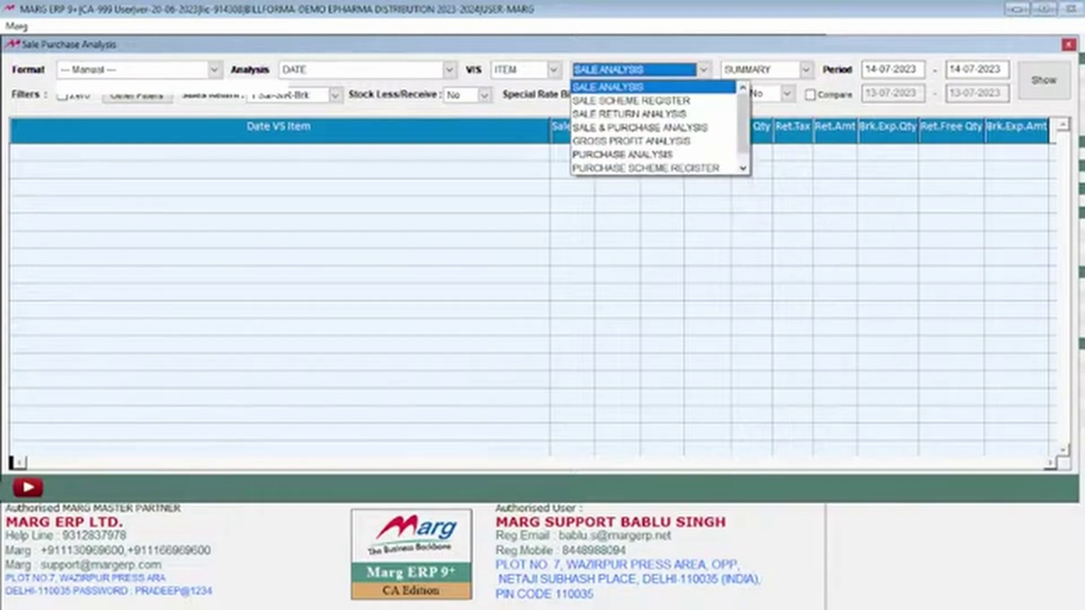
pyautogui.press('Down')
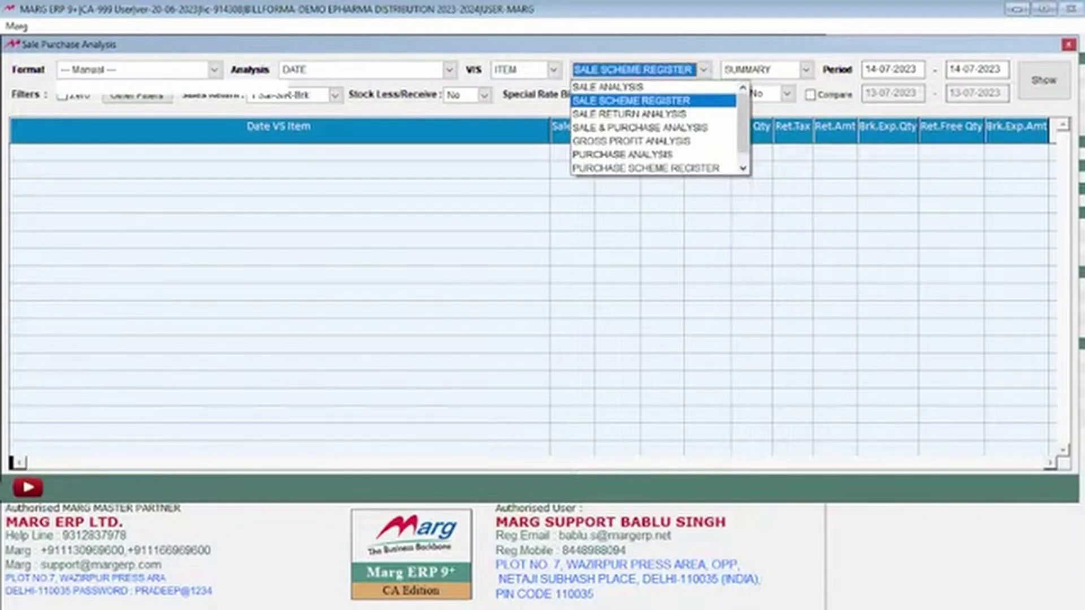
pyautogui.press('Down')
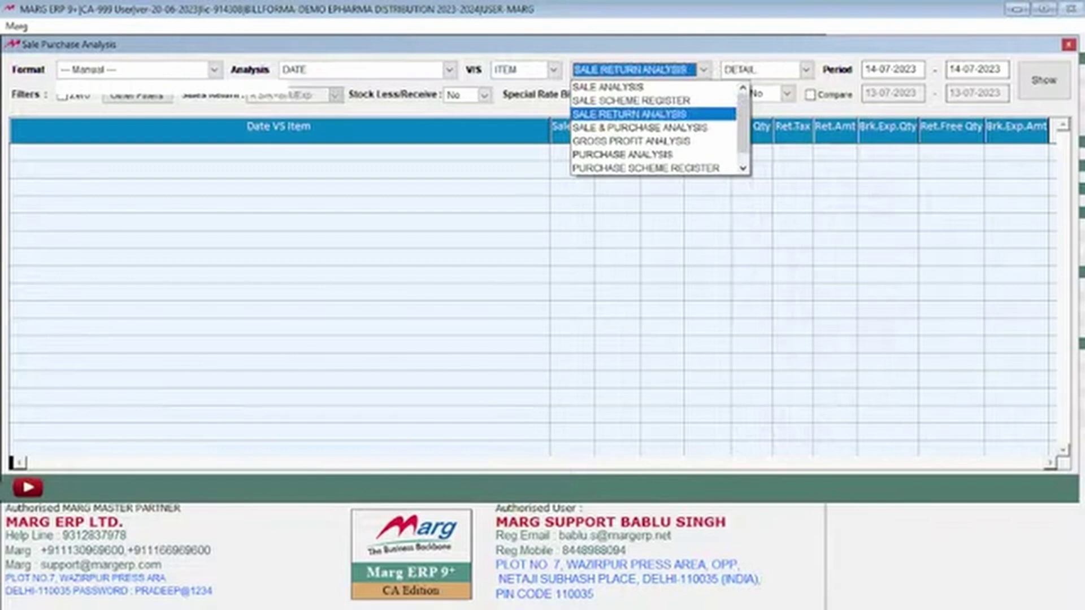
pyautogui.press('Down')
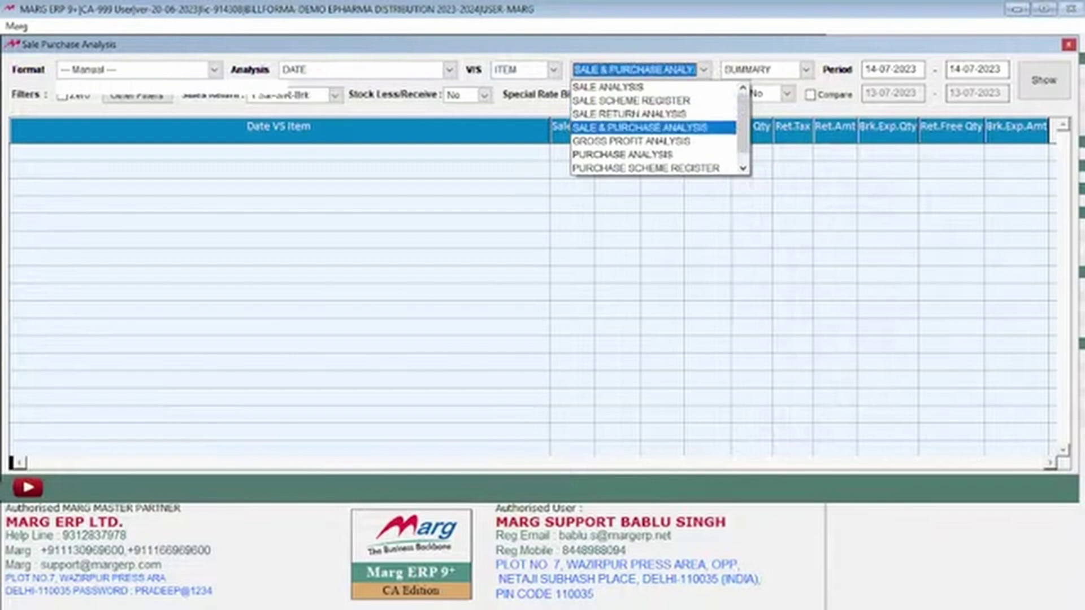
pyautogui.press('Down')
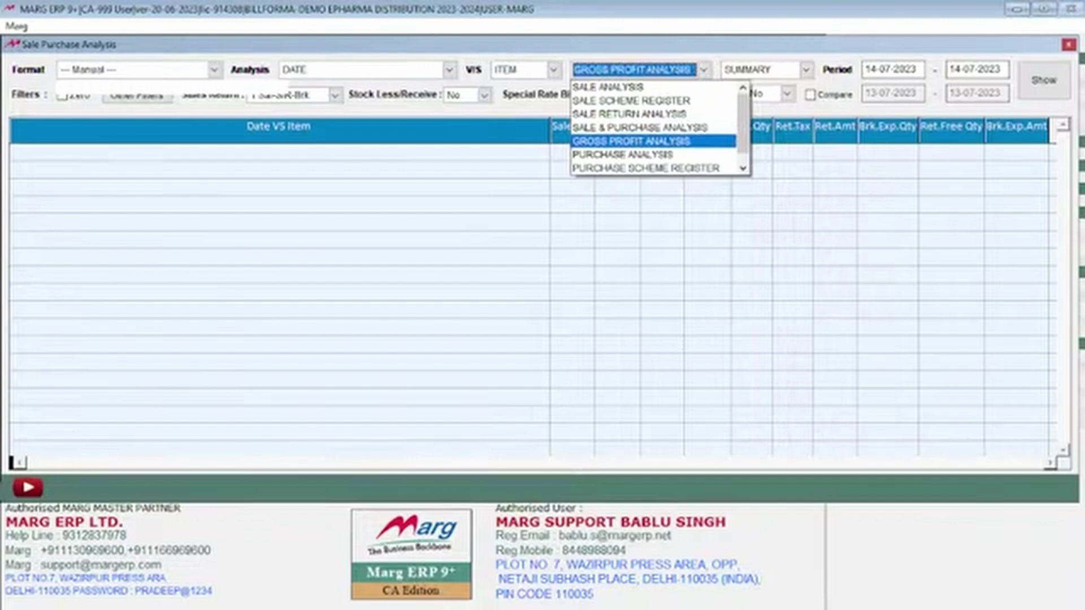
pyautogui.press('Down')
pyautogui.press('Down')
pyautogui.press('Down')
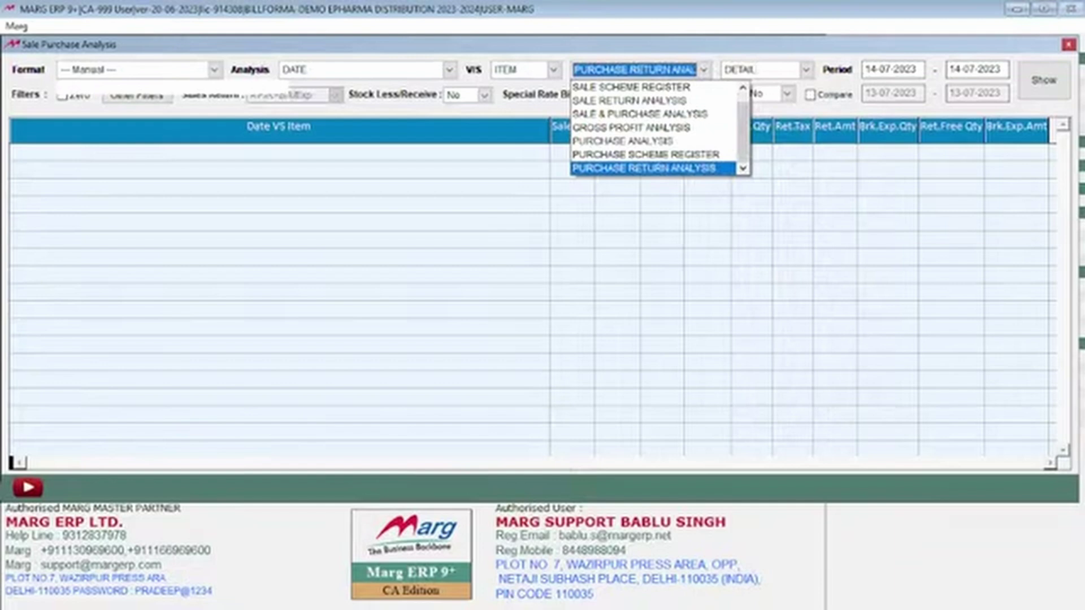
pyautogui.press('Up')
pyautogui.press('Up')
pyautogui.press('Up')
pyautogui.press('Up')
pyautogui.press('Up')
pyautogui.press('Up')
pyautogui.press('Up')
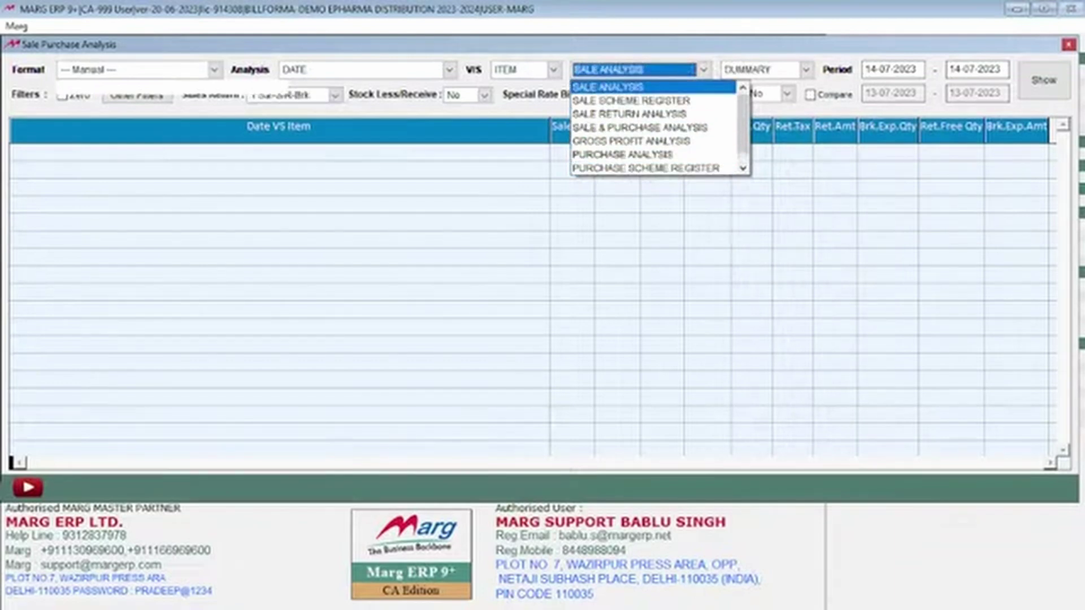
pyautogui.press('Return')
pyautogui.press('Return')
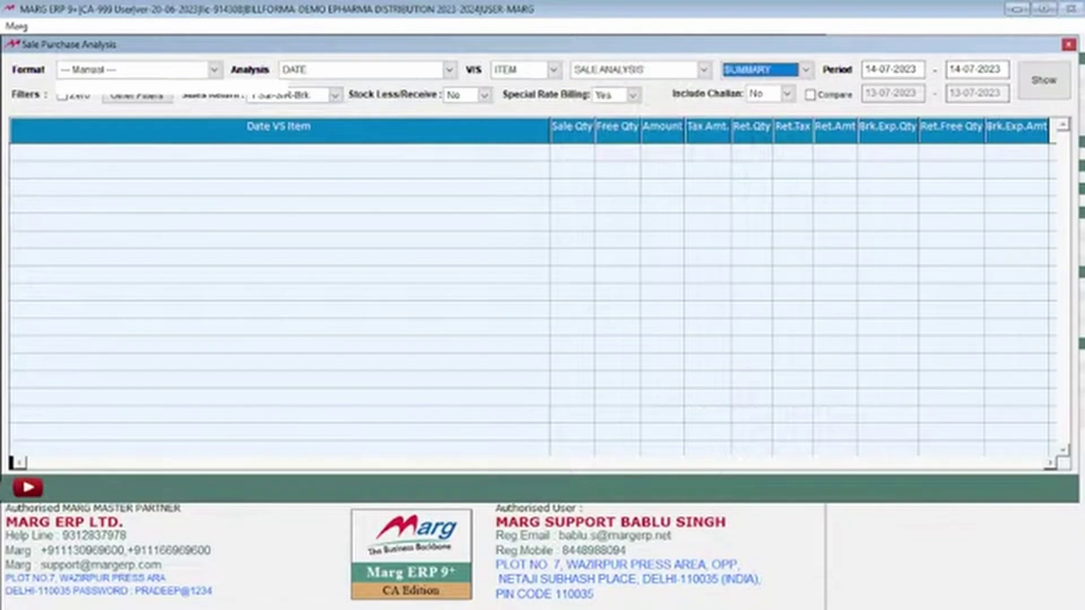
# Step: Review the SUMMARY, DETAIL and DETAILED SUMMARY report levels, and keep SUMMARY
pyautogui.press('Return')
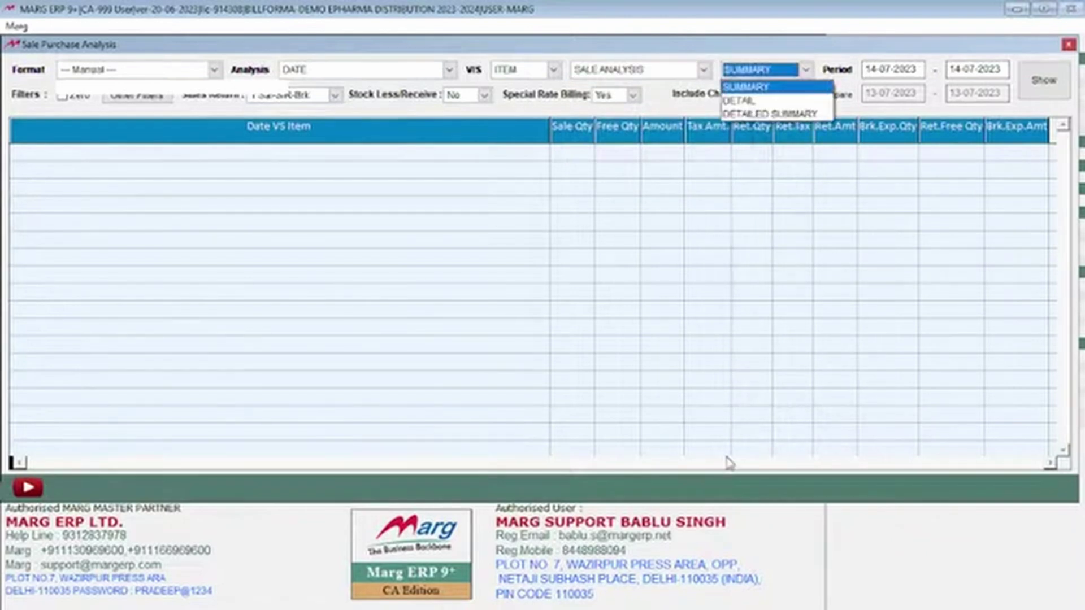
pyautogui.press('Down')
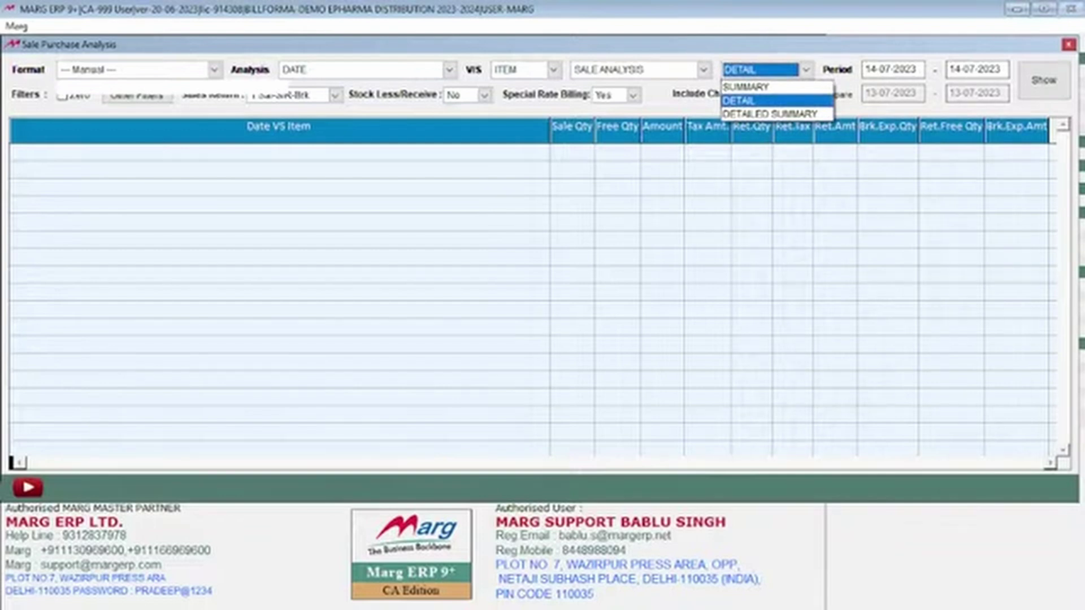
pyautogui.press('Down')
pyautogui.press('Up')
pyautogui.press('Up')
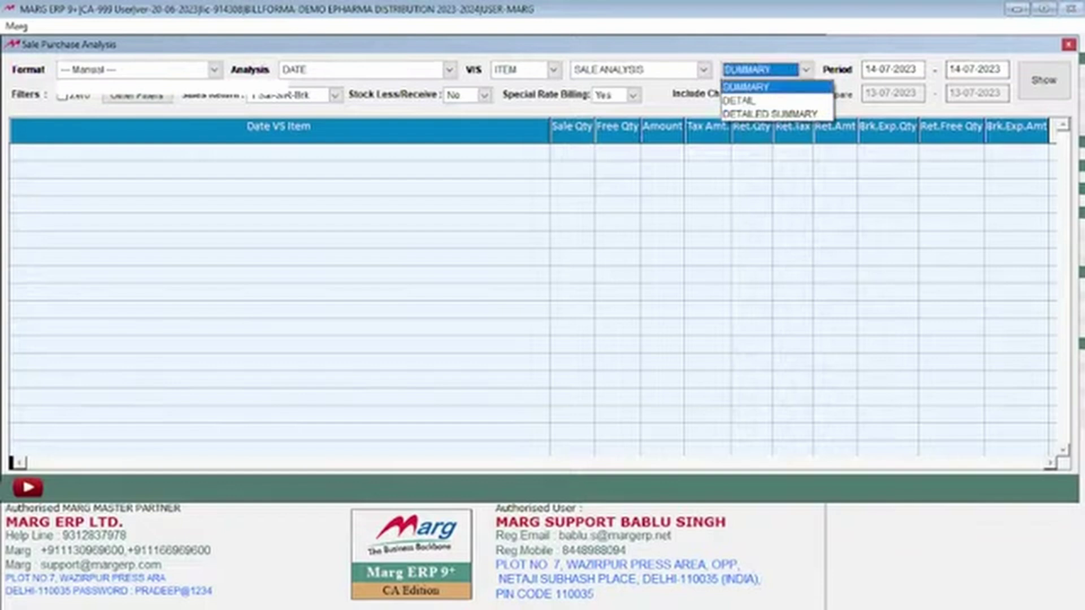
pyautogui.press('Return')
pyautogui.press('Return')
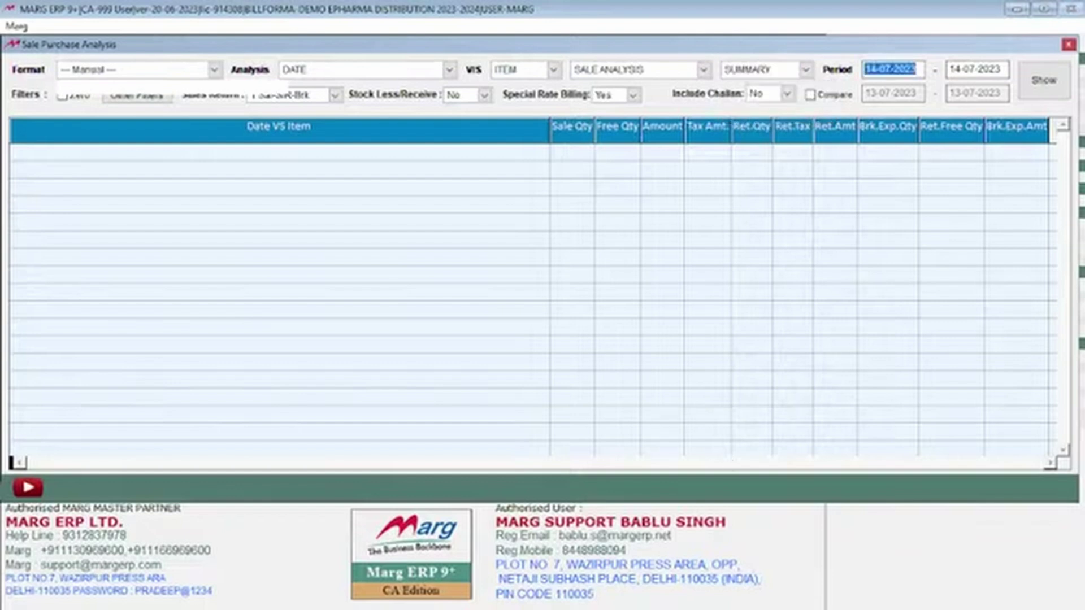
# Step: Set the period start to 01-07-2023, show the date versus item sale analysis, and select the 04-07-2023 row
pyautogui.write('0107')
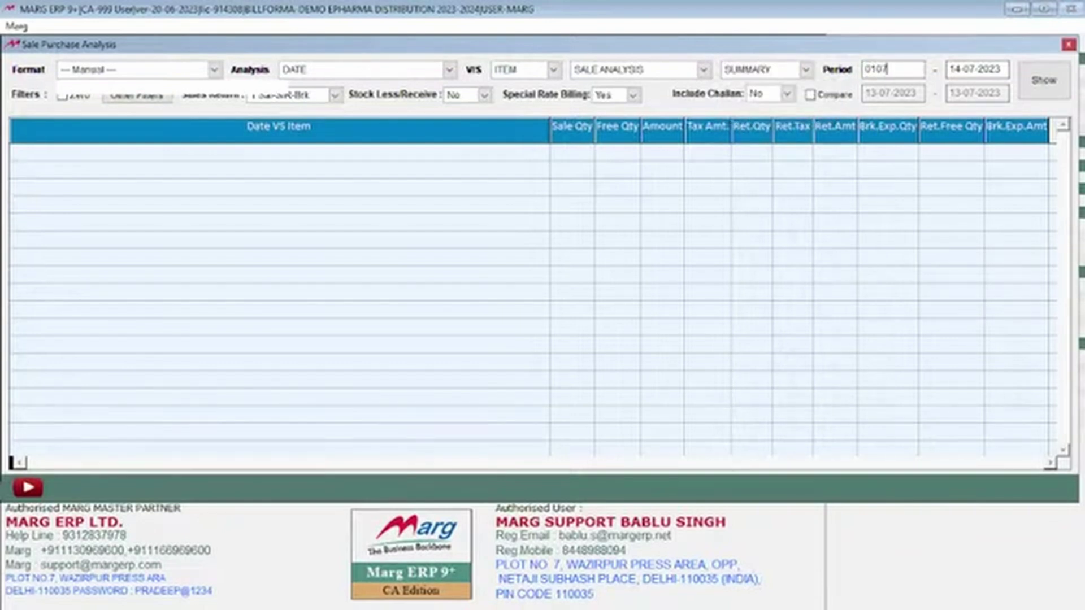
pyautogui.press('Return')
pyautogui.press('Return')
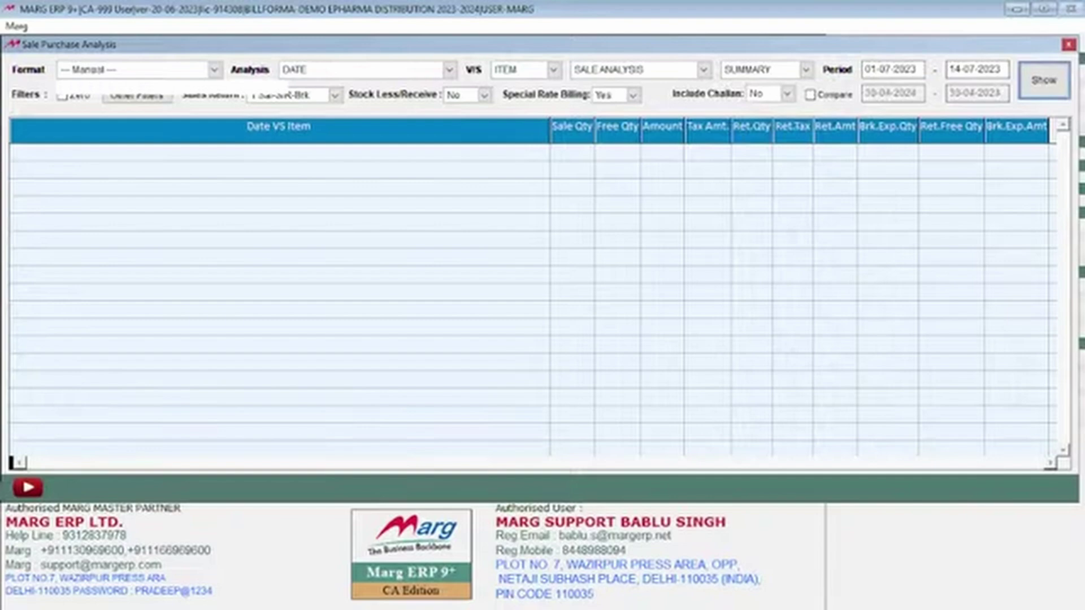
pyautogui.press('Return')
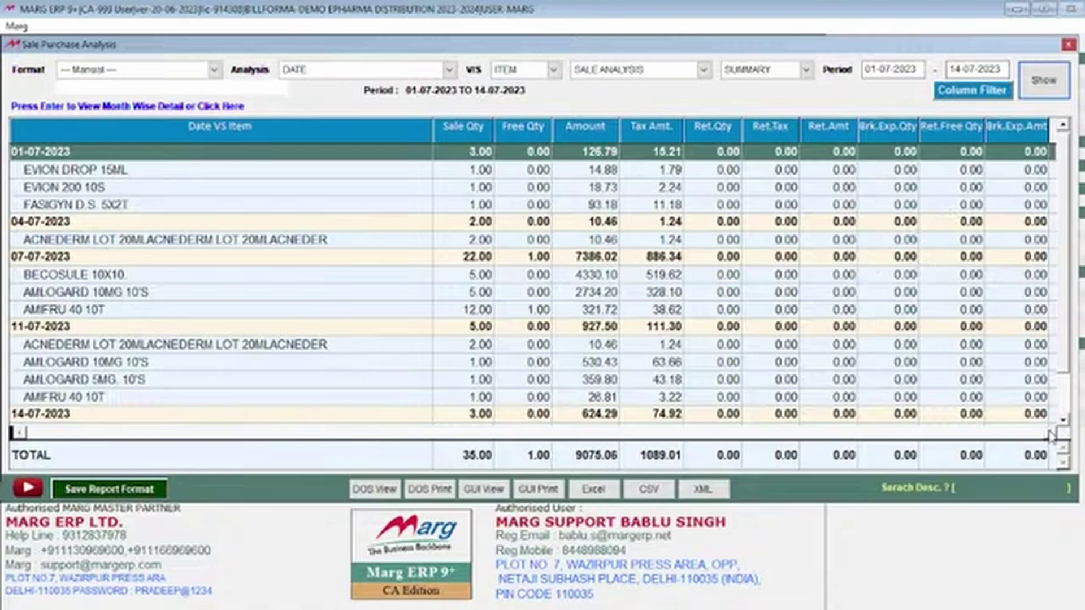
pyautogui.click(903, 221)
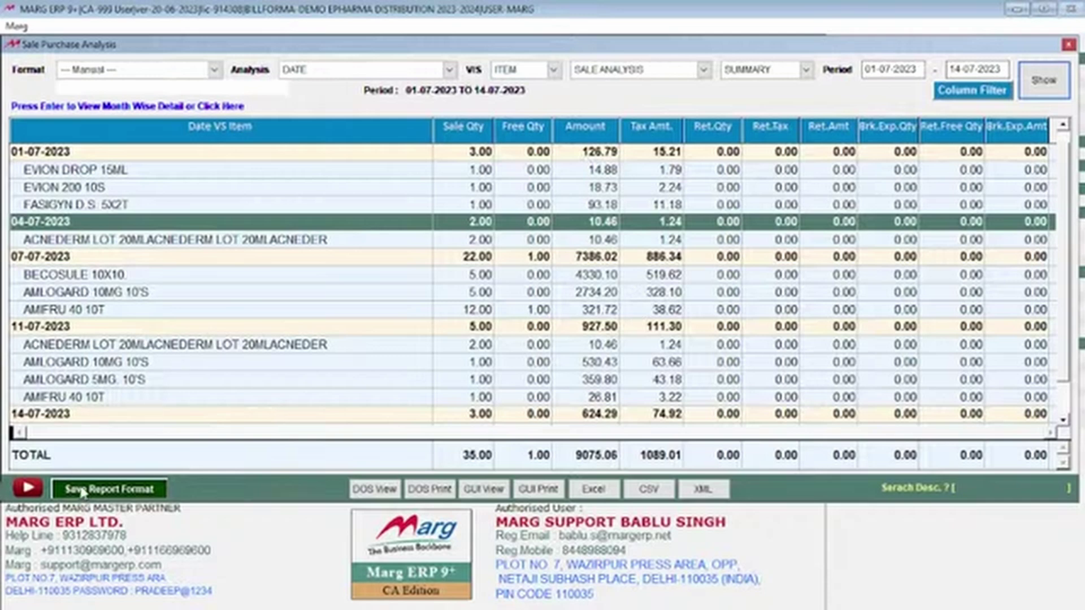
# Step: In the column filter, deselect Ret.Qty, Ret.Tax, Ret.Amt, Brk.Exp.Qty, Ret.Free Qty and Brk.Exp.Amt
pyautogui.click(959, 100)
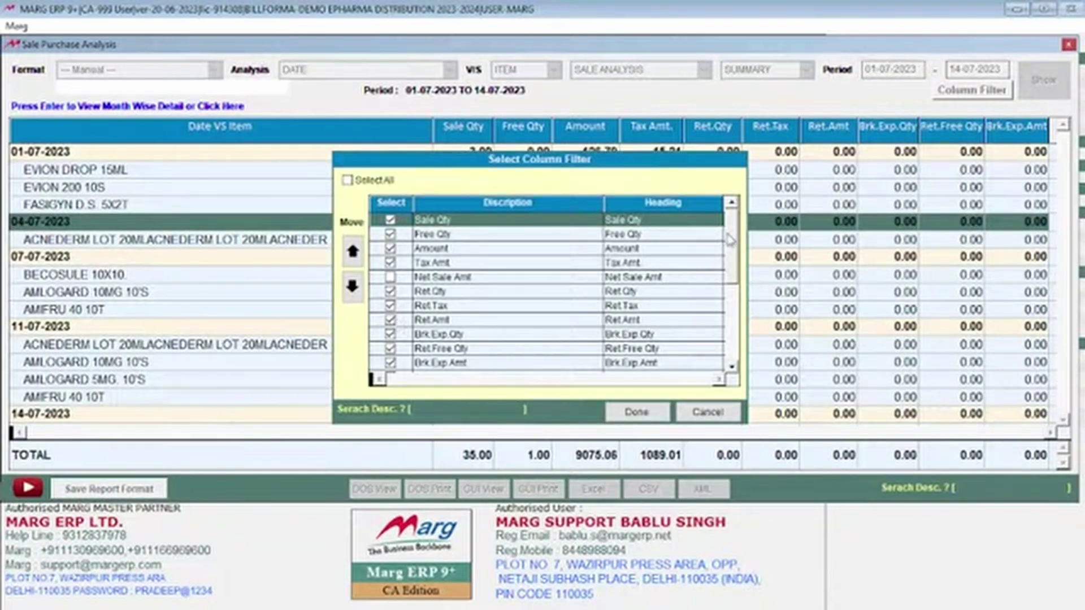
pyautogui.moveTo(732, 243)
pyautogui.mouseDown()
pyautogui.moveTo(737, 332)
pyautogui.moveTo(716, 231)
pyautogui.mouseUp()
pyautogui.click(391, 293)
pyautogui.click(391, 306)
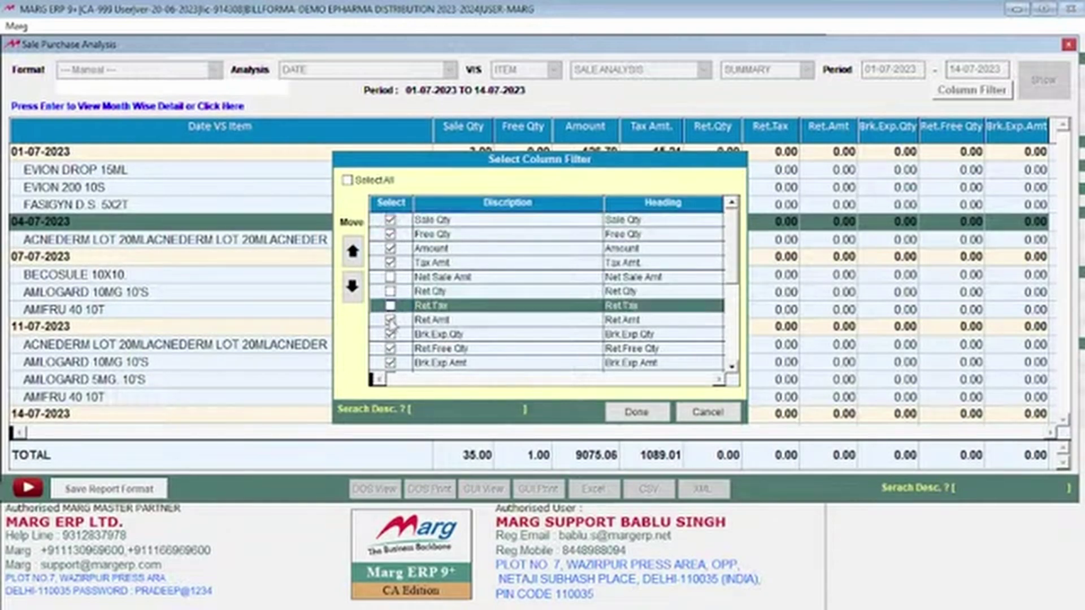
pyautogui.click(391, 320)
pyautogui.click(390, 335)
pyautogui.click(390, 349)
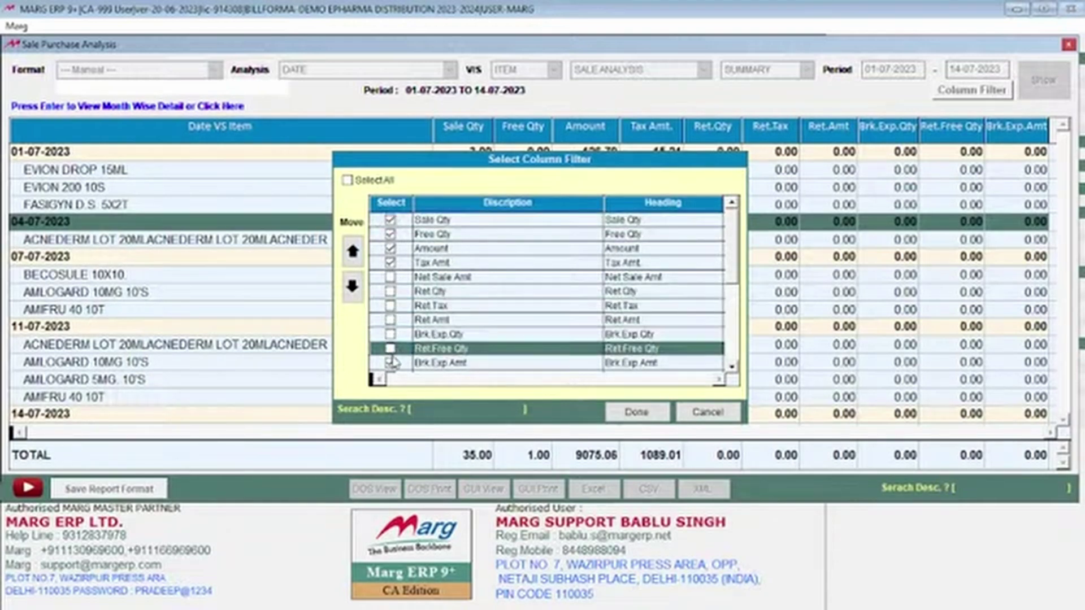
pyautogui.click(390, 363)
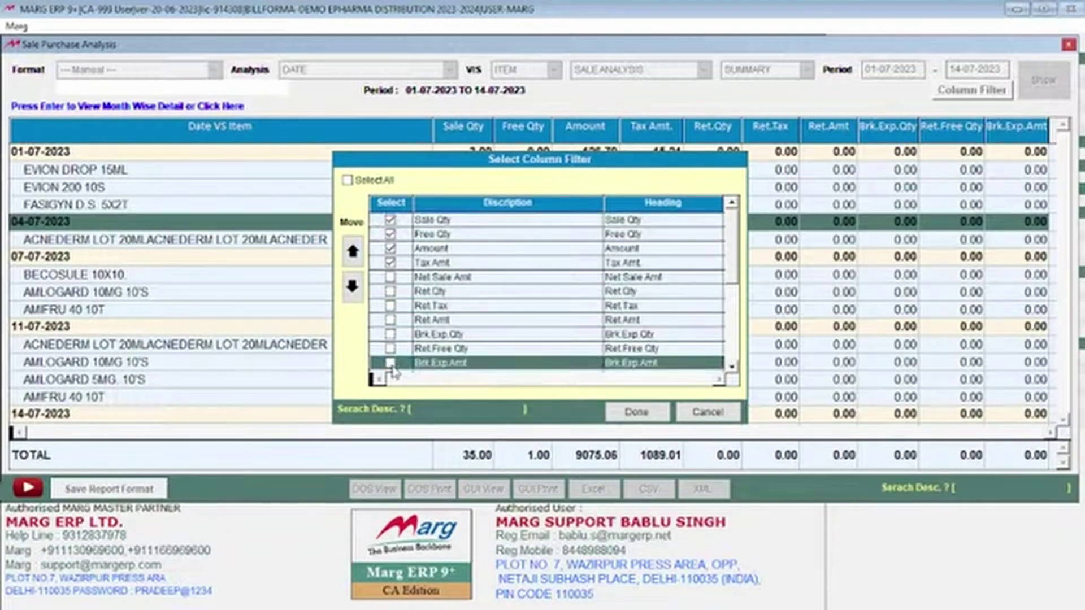
# Step: Add the Profit Amt. and Profit % columns to the report and apply the column filter
pyautogui.click(733, 367)
pyautogui.click(733, 367)
pyautogui.click(733, 368)
pyautogui.click(733, 368)
pyautogui.click(733, 368)
pyautogui.click(733, 368)
pyautogui.click(734, 367)
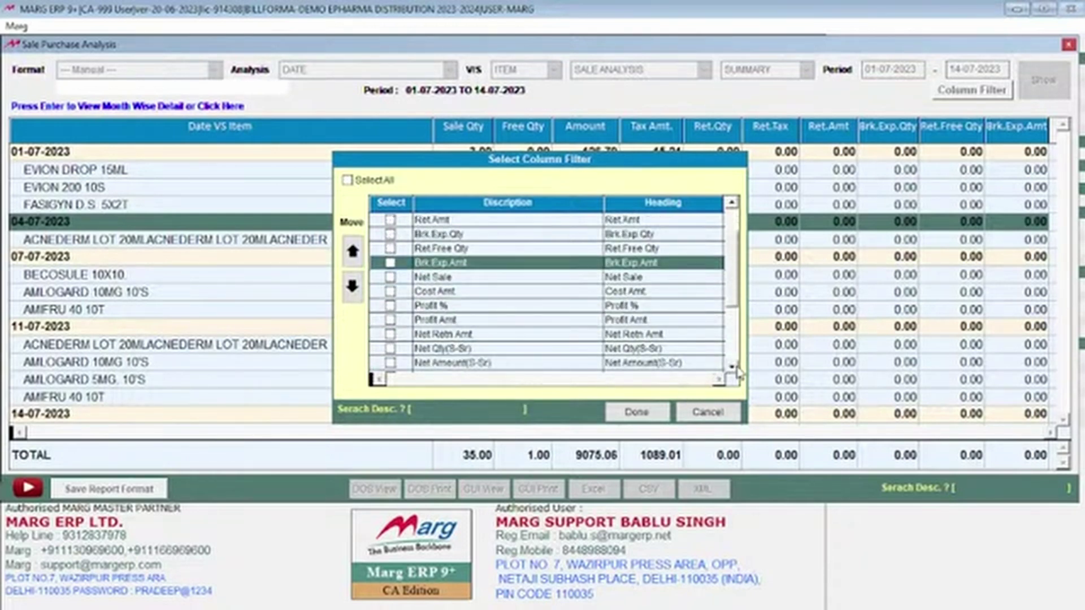
pyautogui.click(390, 320)
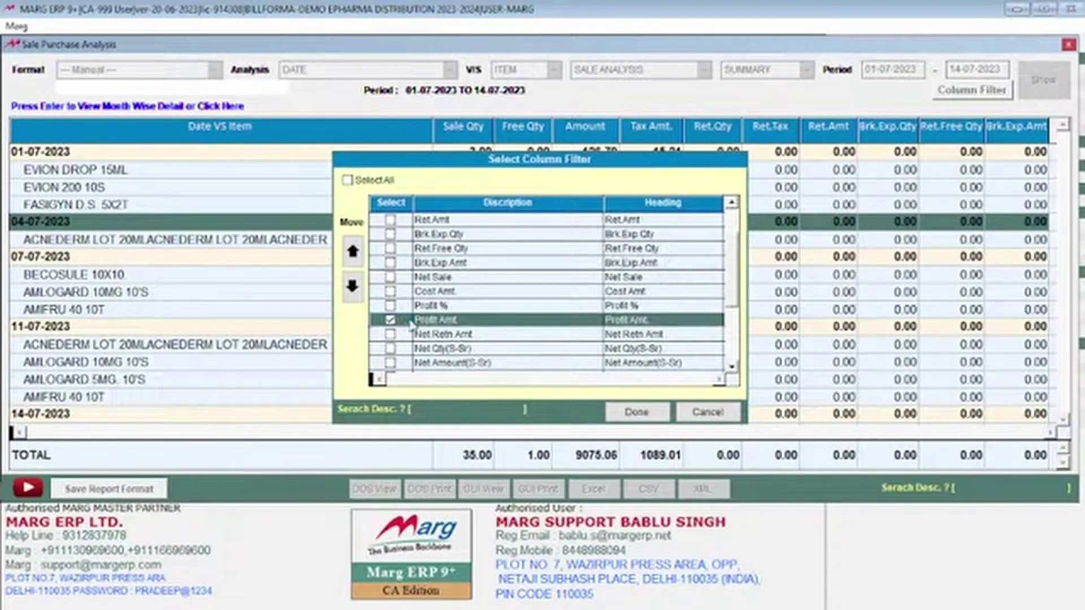
pyautogui.click(390, 306)
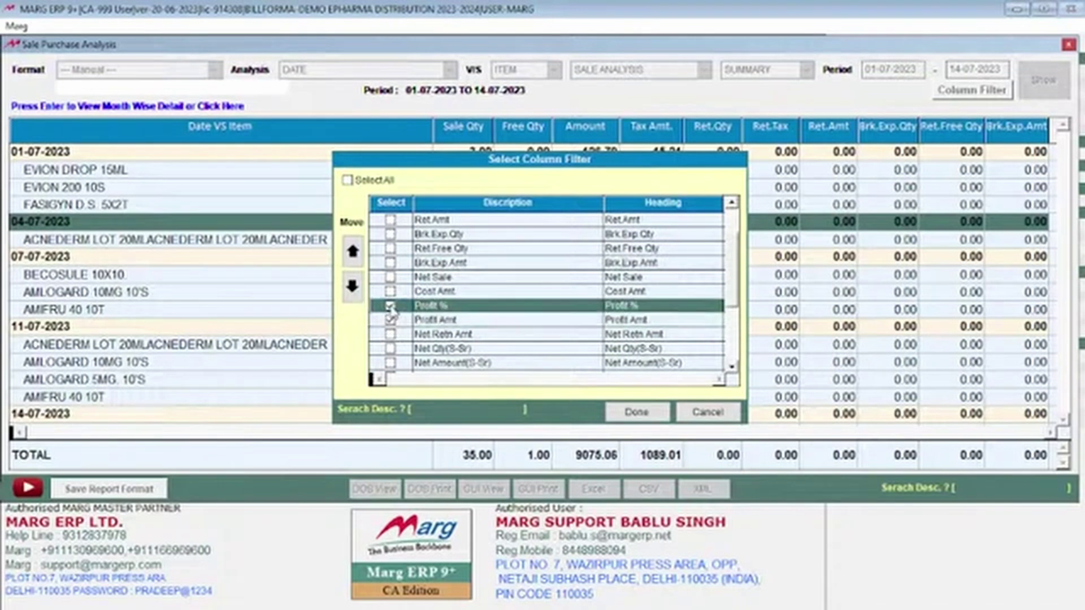
pyautogui.click(636, 412)
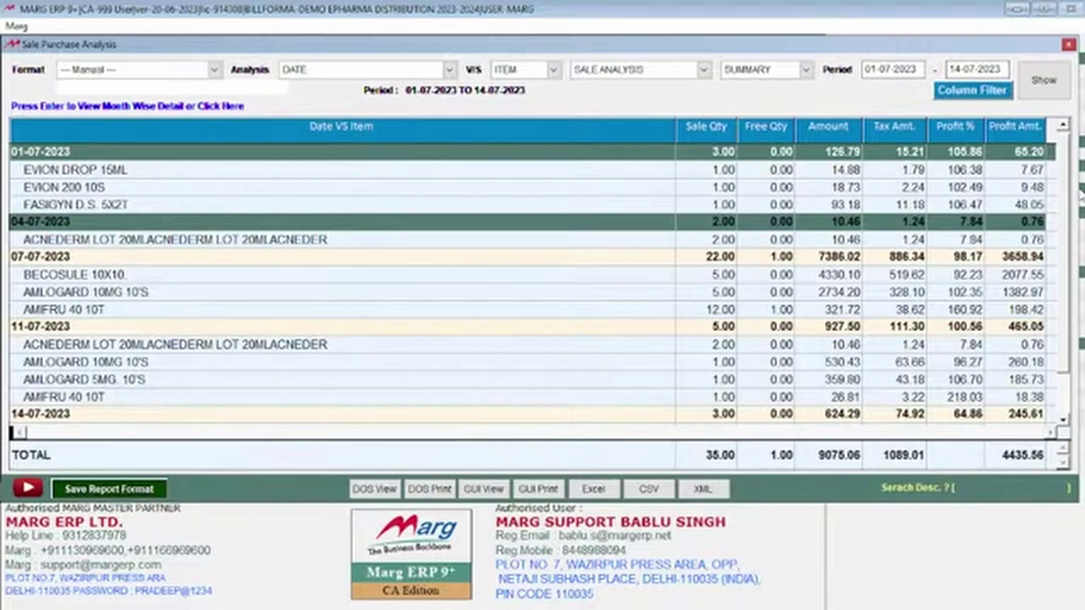
# Step: Narrow the Date VS Item column of the report and widen the quantity, amount, tax and profit columns
pyautogui.moveTo(676, 129); pyautogui.dragTo(436, 150)
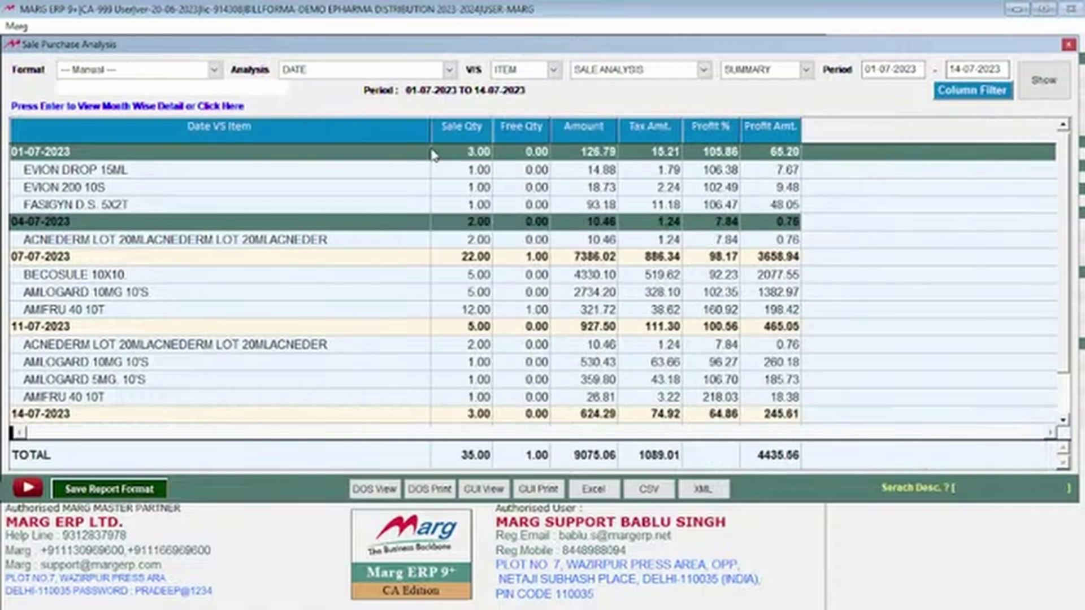
pyautogui.moveTo(804, 135); pyautogui.dragTo(832, 135)
pyautogui.moveTo(742, 127); pyautogui.dragTo(762, 127)
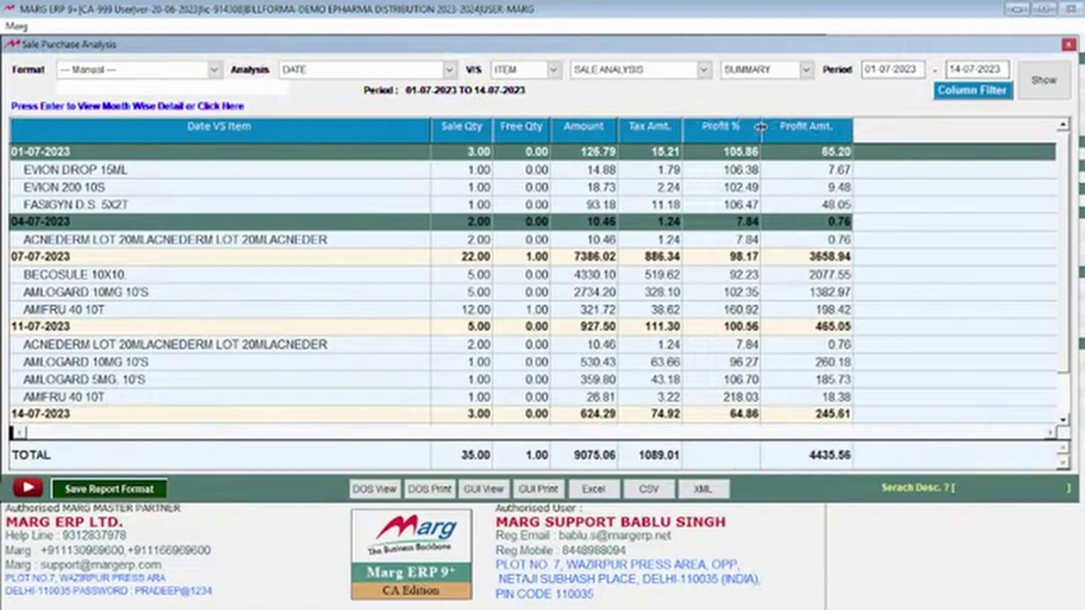
pyautogui.moveTo(683, 128); pyautogui.dragTo(705, 126)
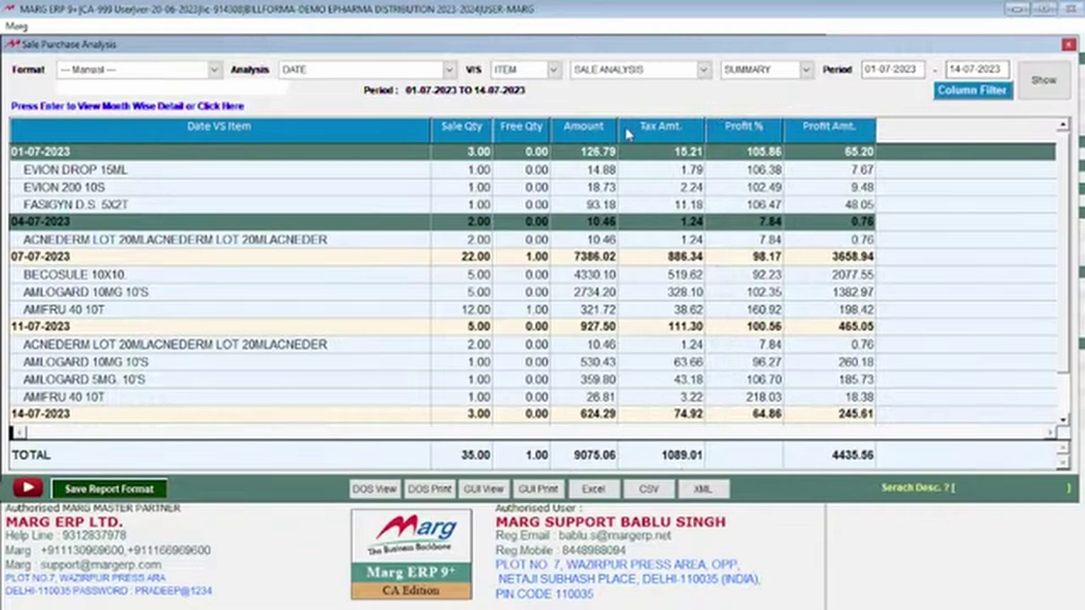
pyautogui.moveTo(618, 127); pyautogui.dragTo(629, 127)
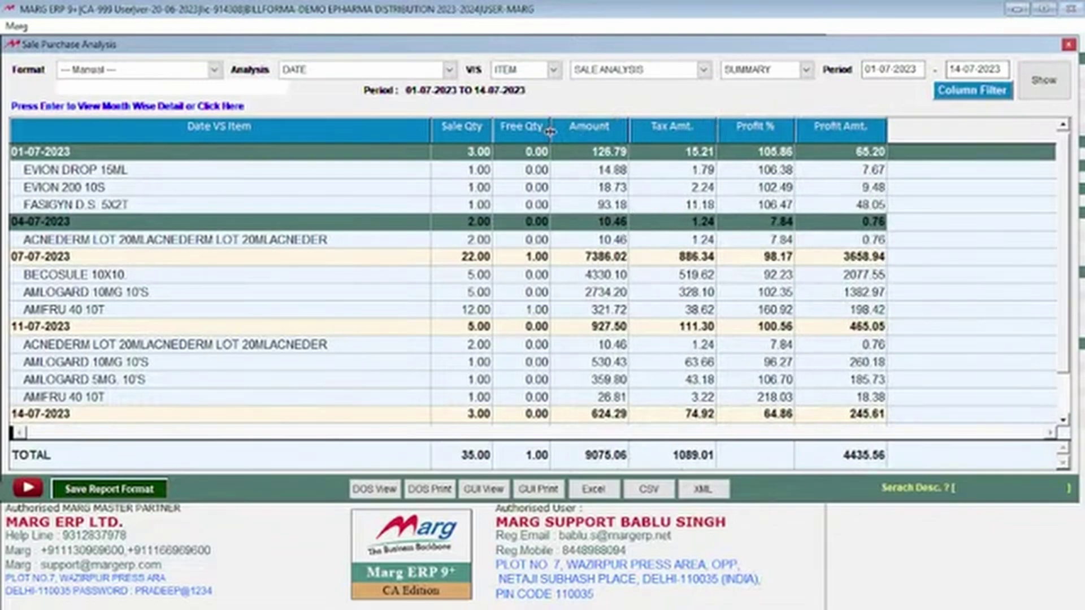
pyautogui.moveTo(550, 130); pyautogui.dragTo(563, 128)
pyautogui.moveTo(497, 127); pyautogui.dragTo(504, 128)
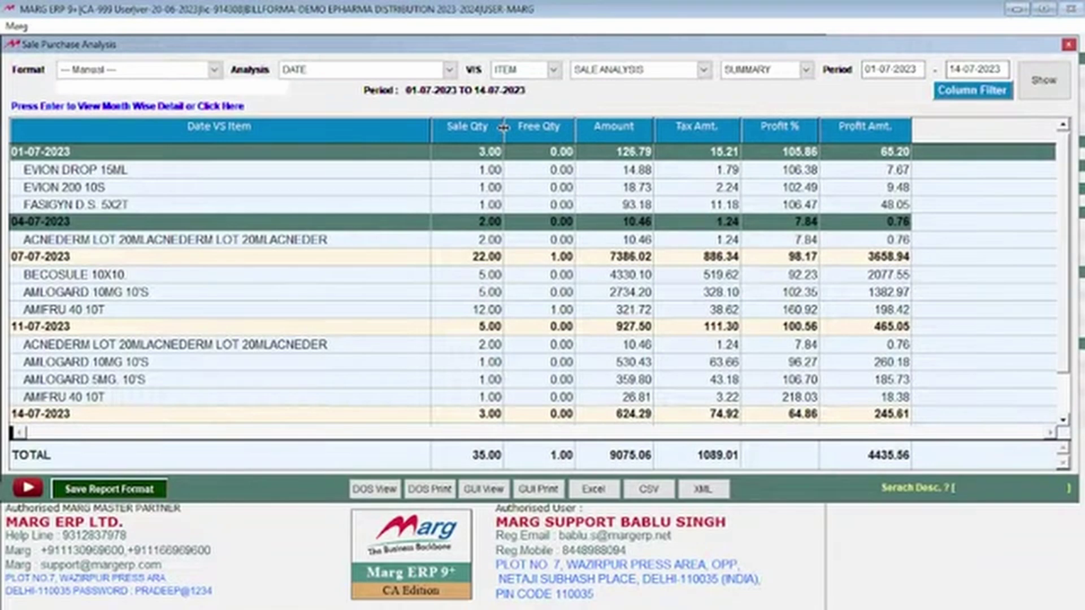
# Step: Save the customized report format as "Sales Report With Profit"
pyautogui.click(130, 492)
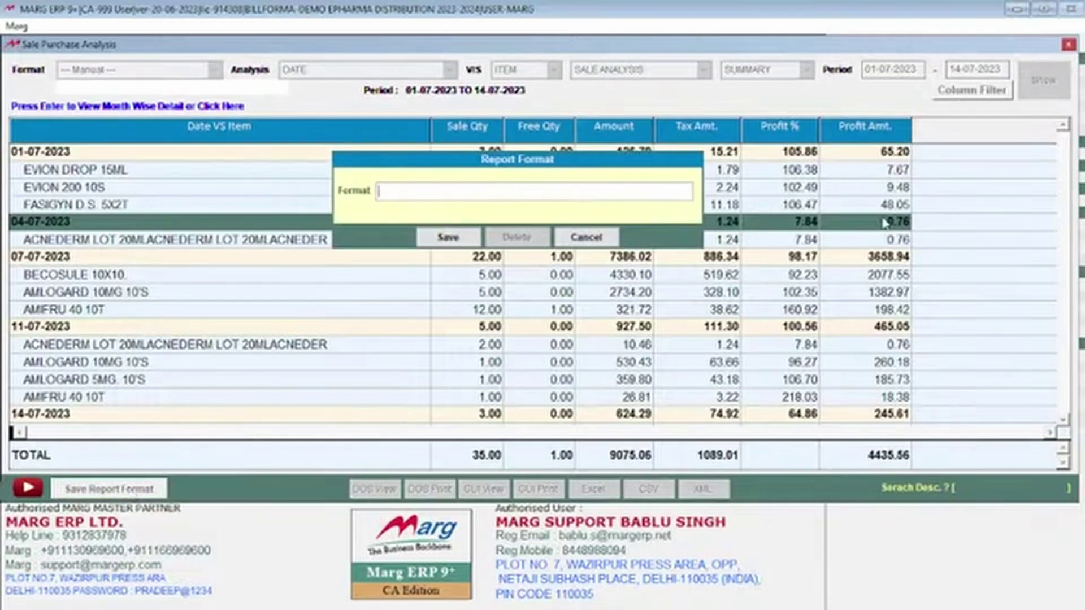
pyautogui.write('ass')
pyautogui.press('BackSpace')
pyautogui.press('BackSpace')
pyautogui.press('BackSpace')
pyautogui.write('Sales Report')
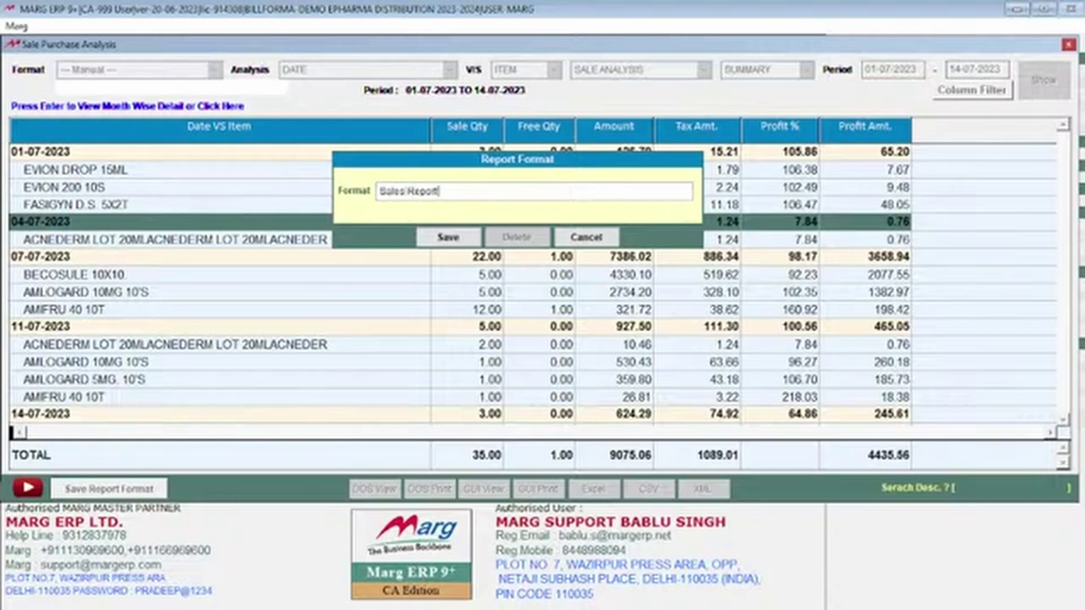
pyautogui.write(' With Profit')
pyautogui.click(449, 240)
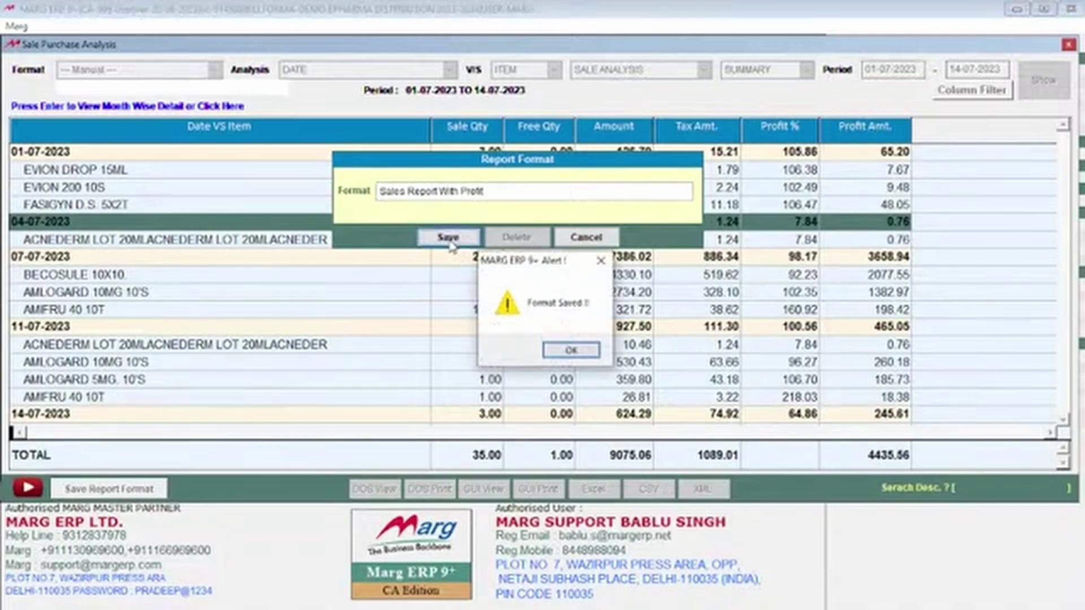
pyautogui.click(570, 350)
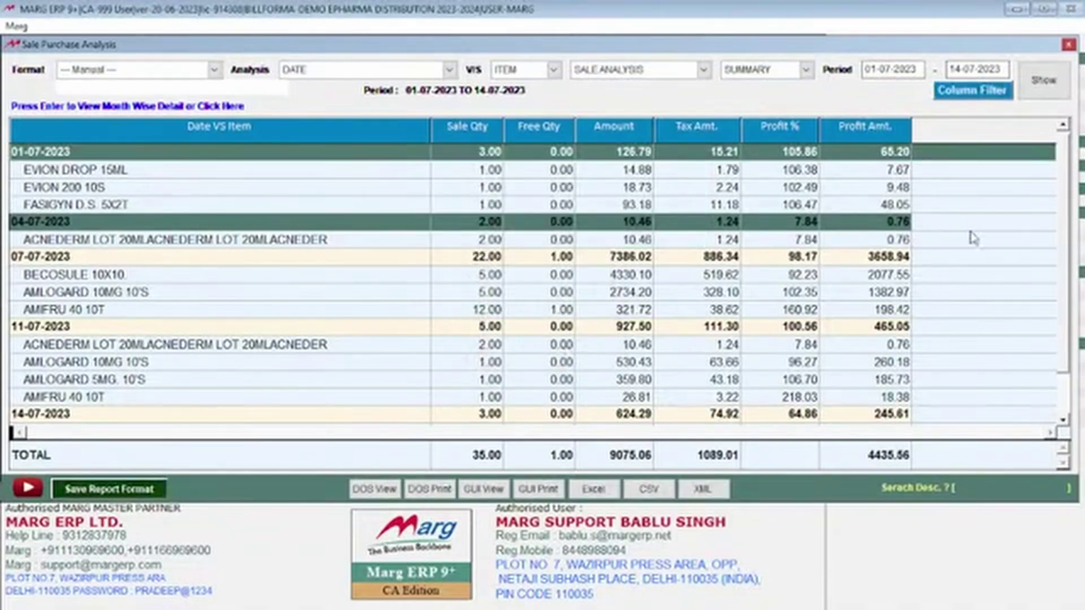
# Step: Close the current analysis report and reopen the Sale Purchase Analysis from the daily reports
pyautogui.press('Escape')
pyautogui.press('Return')
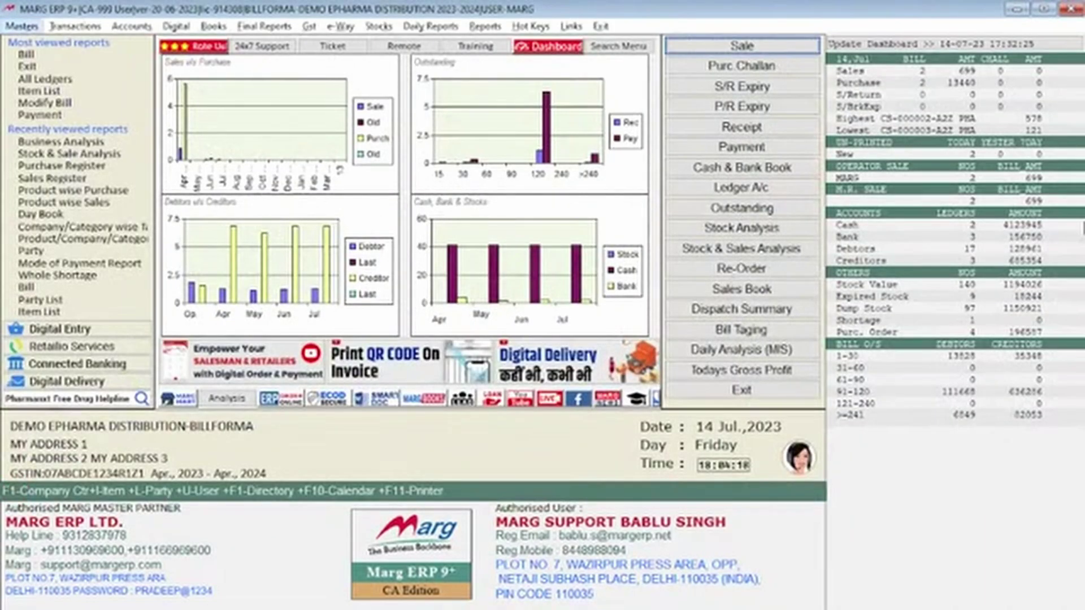
pyautogui.press('Right')
pyautogui.press('Right')
pyautogui.press('Right')
pyautogui.press('Right')
pyautogui.press('Right')
pyautogui.press('Right')
pyautogui.press('Right')
pyautogui.press('Right')
pyautogui.press('Right')
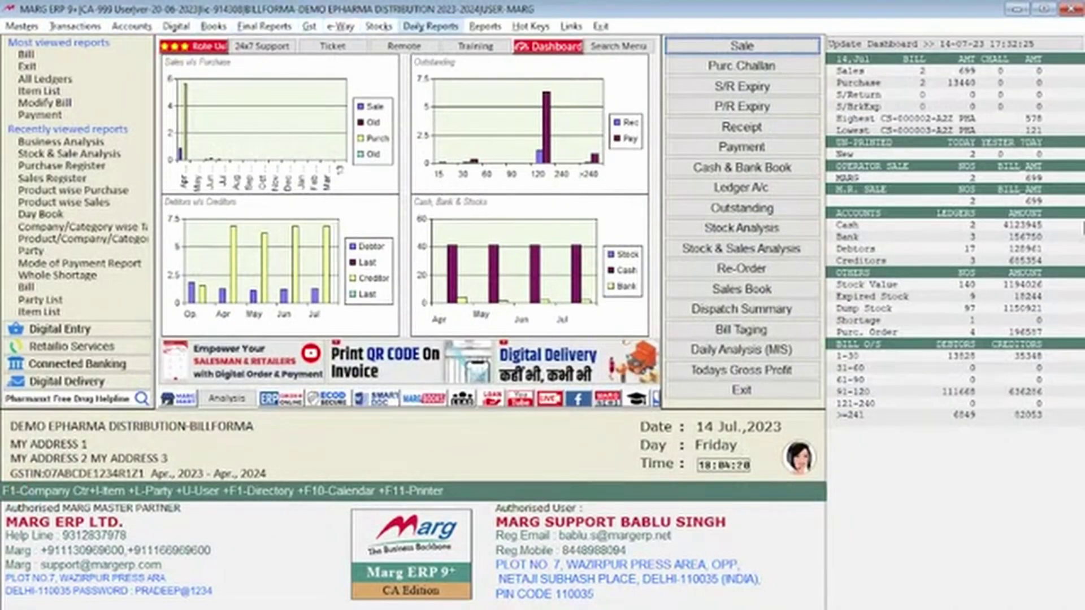
pyautogui.press('Down')
pyautogui.press('Down')
pyautogui.press('Down')
pyautogui.press('Return')
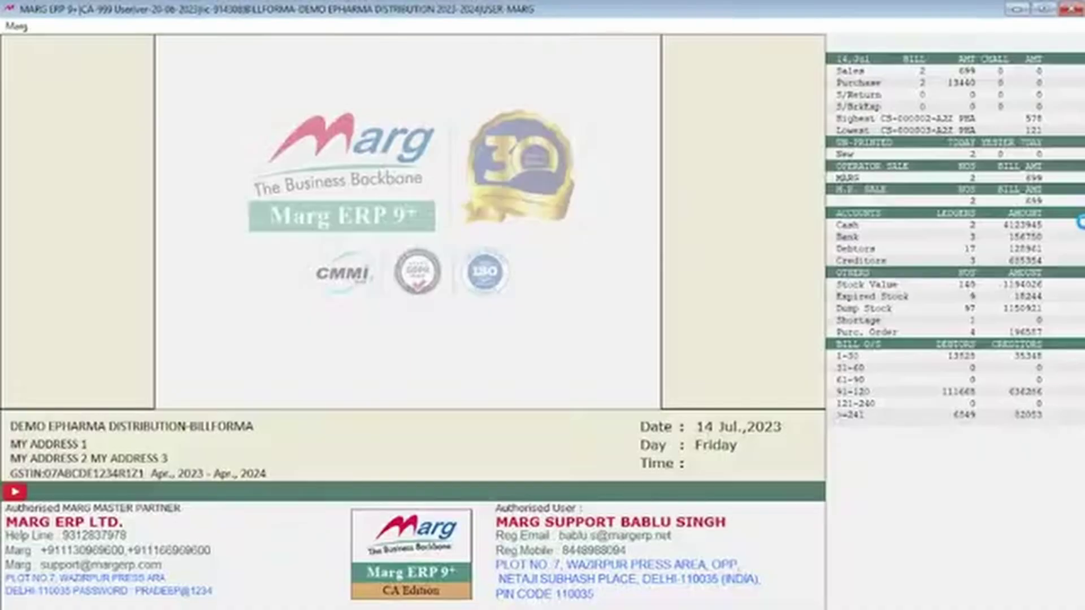
pyautogui.press('Return')
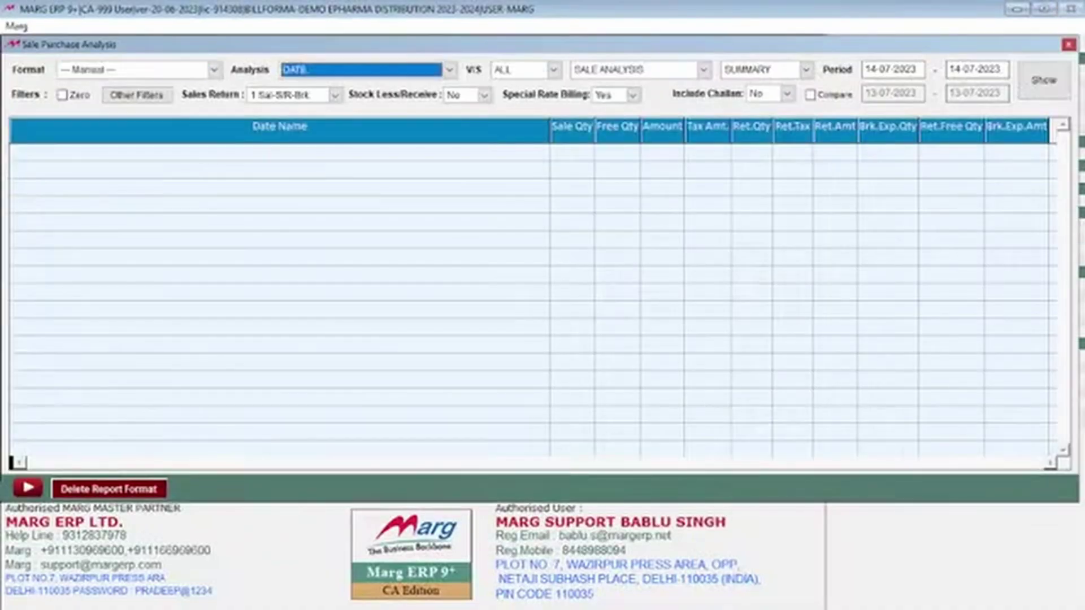
# Step: Load the saved SALES REPORT WITH PROFIT format and show the report for 14-07-2023
pyautogui.hotkey('shift', 'Tab')
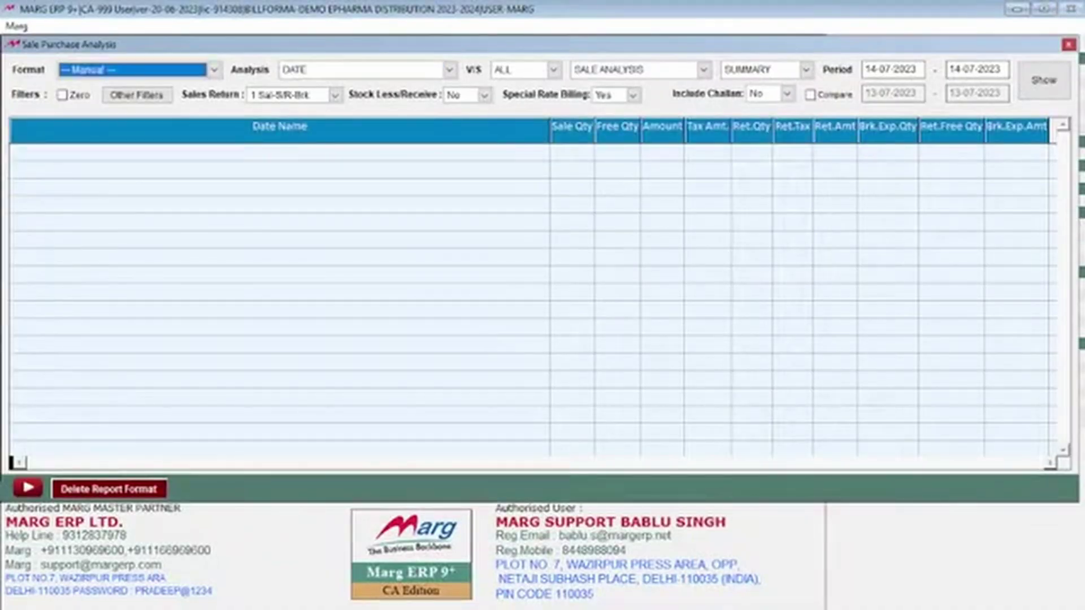
pyautogui.click(174, 69)
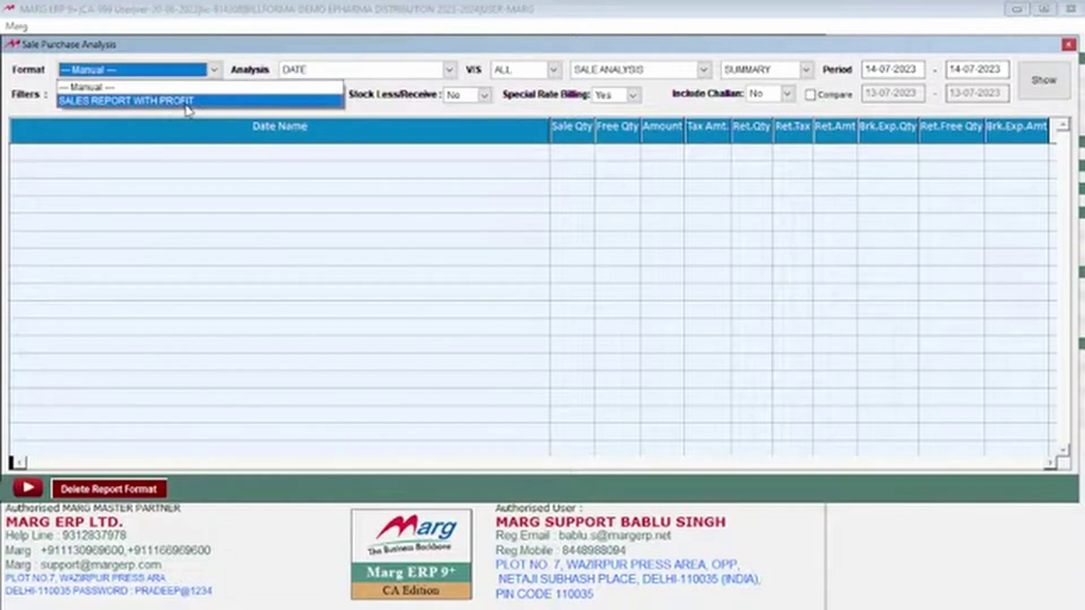
pyautogui.click(188, 100)
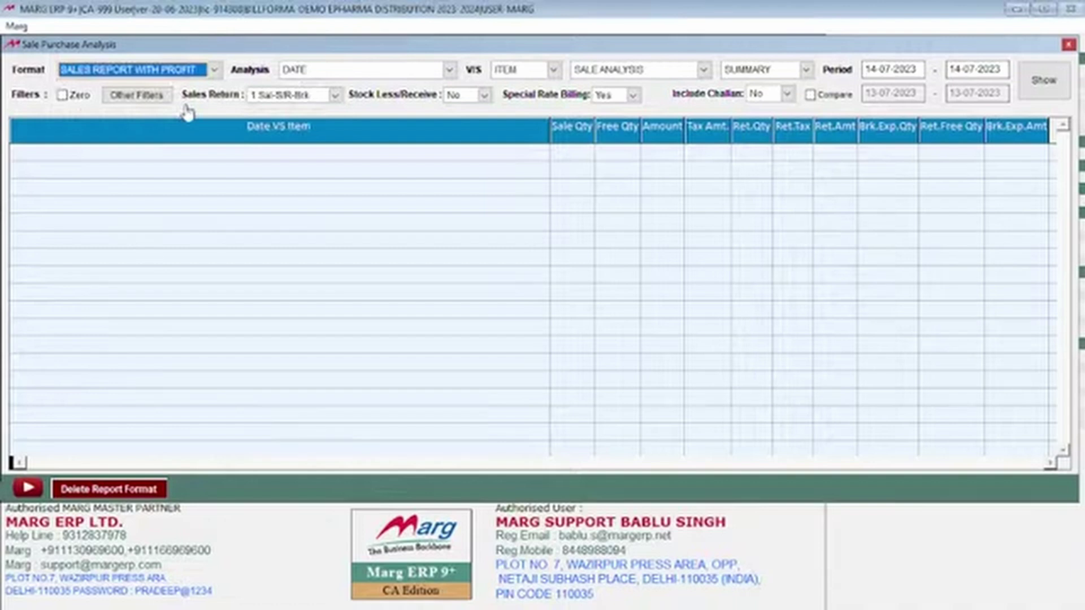
pyautogui.press('Return')
pyautogui.press('Return')
pyautogui.press('Return')
pyautogui.press('Return')
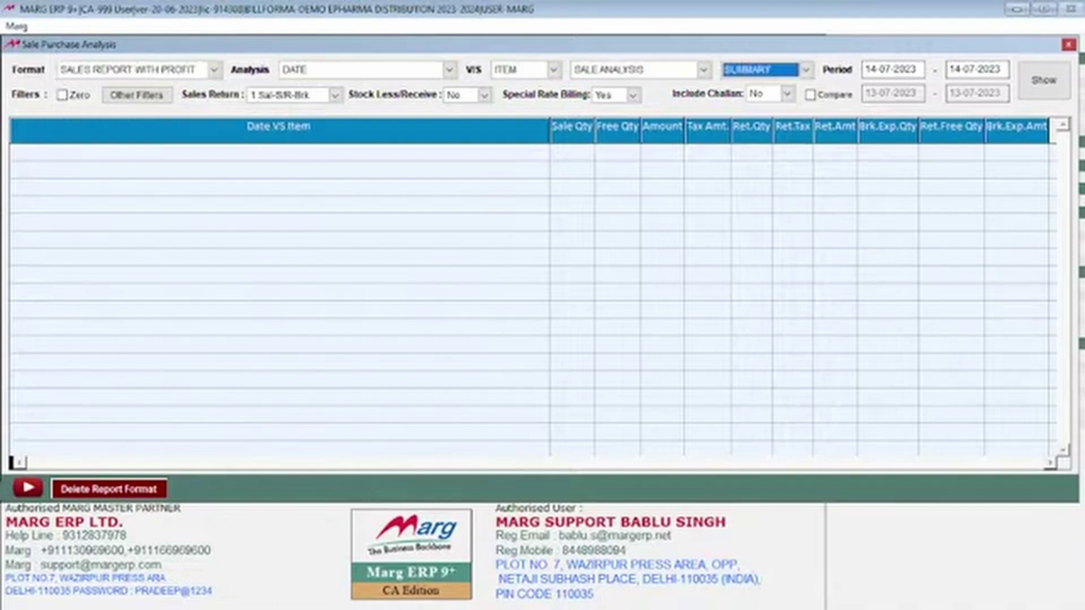
pyautogui.press('Return')
pyautogui.press('Return')
pyautogui.press('Return')
pyautogui.press('Return')
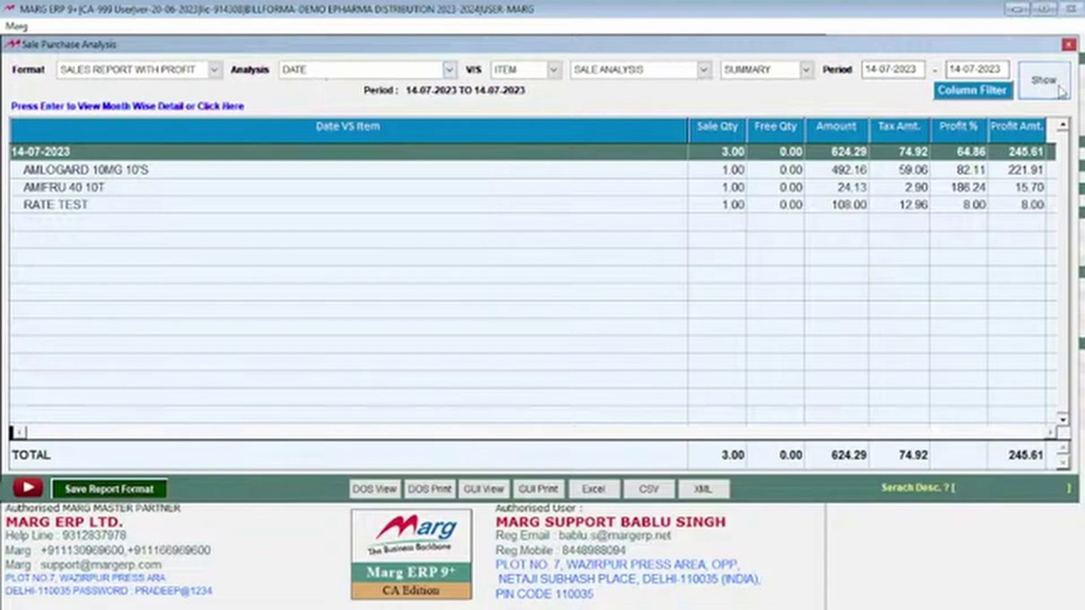
# Step: Return the format to Manual and set up a detailed sale analysis of BILL versus PARTIES
pyautogui.click(195, 69)
pyautogui.click(150, 88)
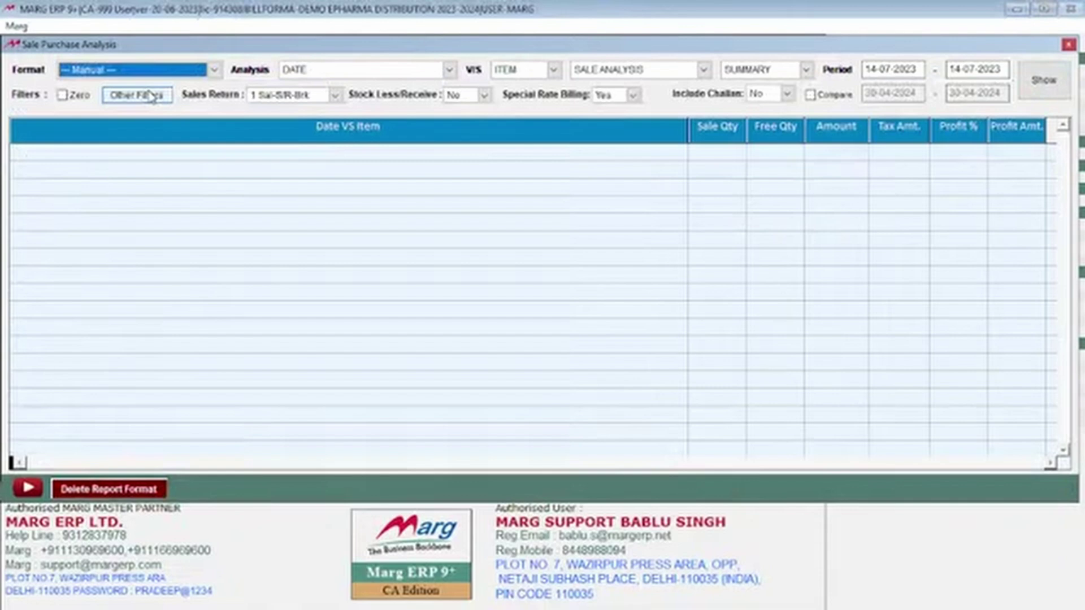
pyautogui.click(379, 72)
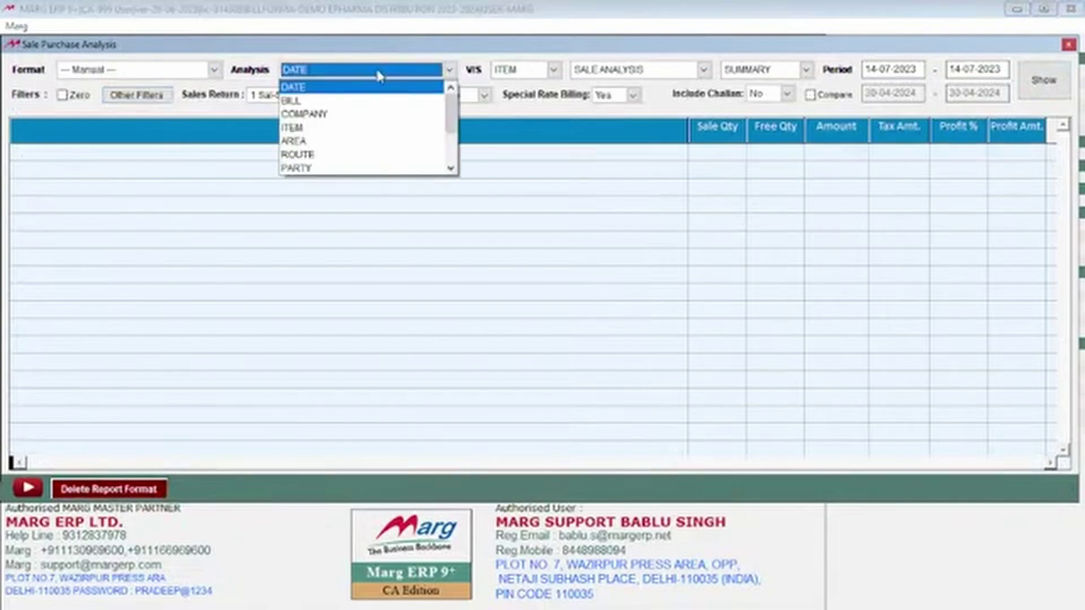
pyautogui.click(368, 101)
pyautogui.click(544, 70)
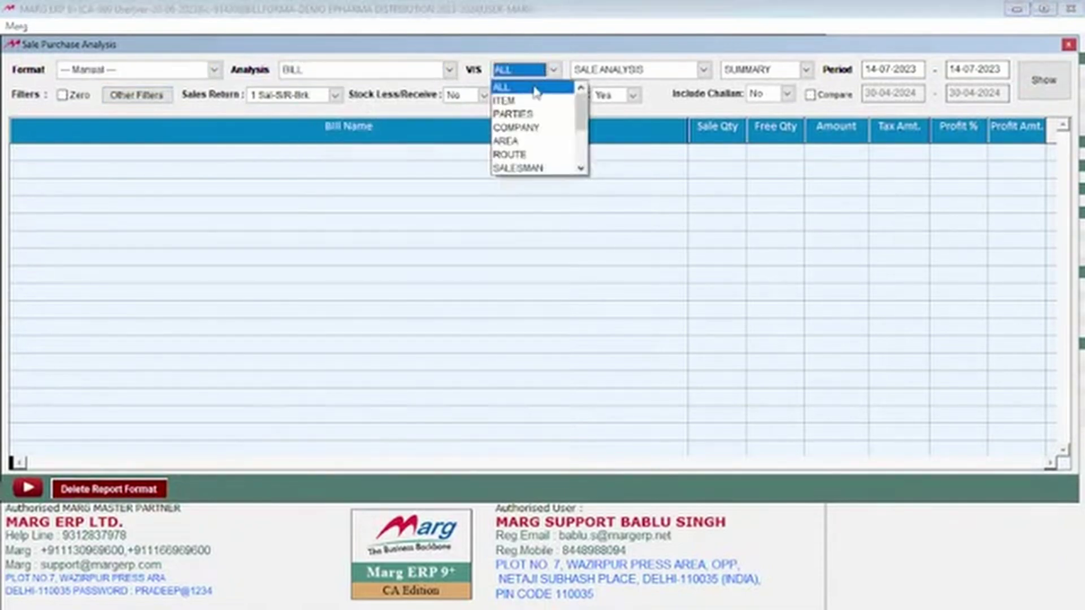
pyautogui.click(519, 112)
pyautogui.click(704, 69)
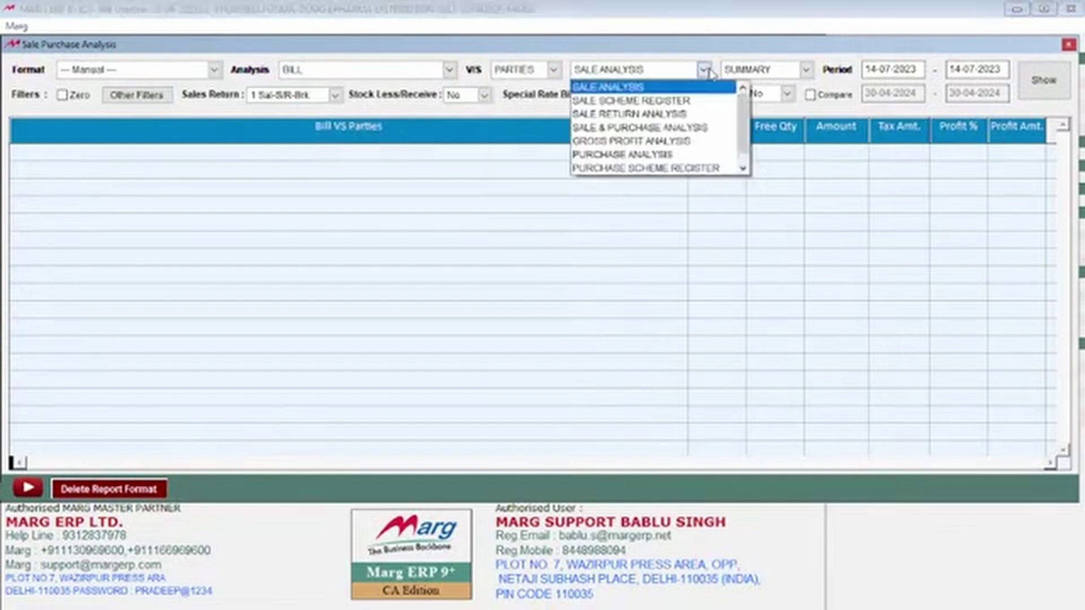
pyautogui.click(681, 88)
pyautogui.click(803, 70)
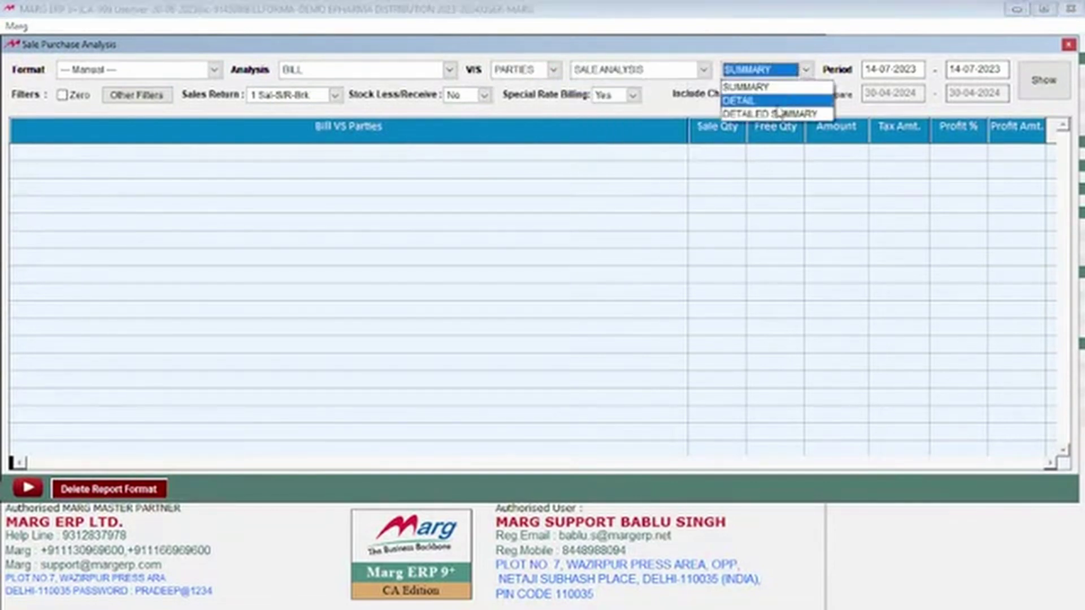
pyautogui.click(778, 102)
# Step: Set the period start to 01-07-2023 and show the bill-wise detail report
pyautogui.press('Return')
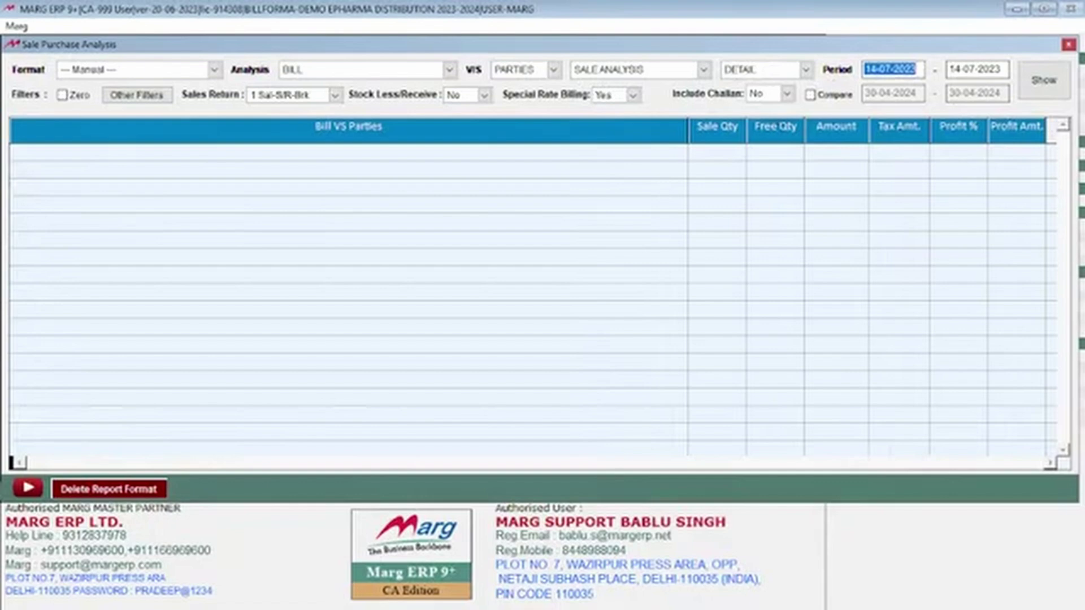
pyautogui.write('0107')
pyautogui.press('Return')
pyautogui.press('Return')
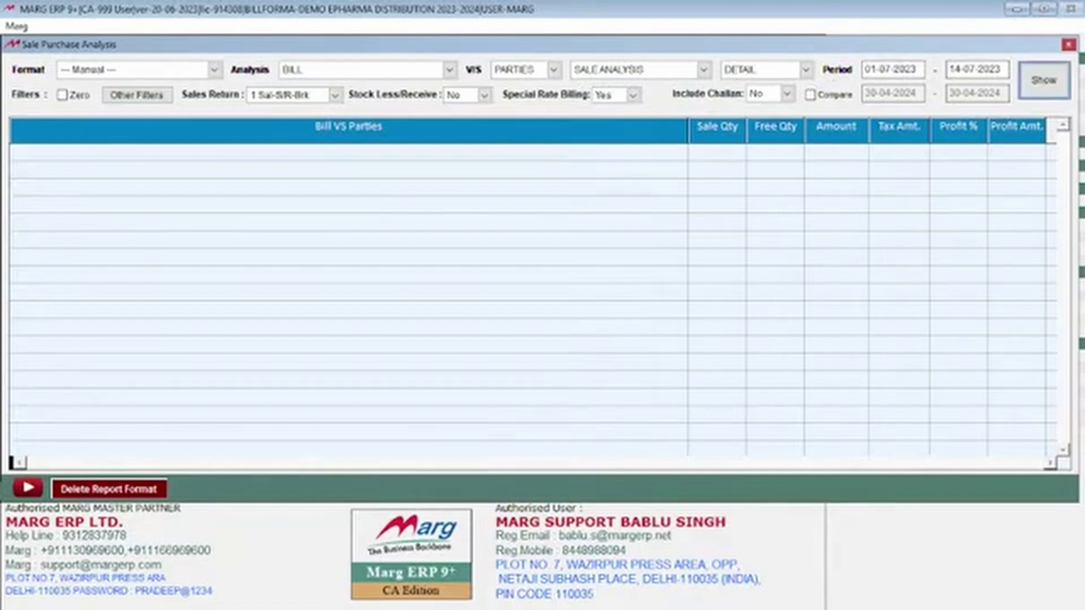
pyautogui.press('Return')
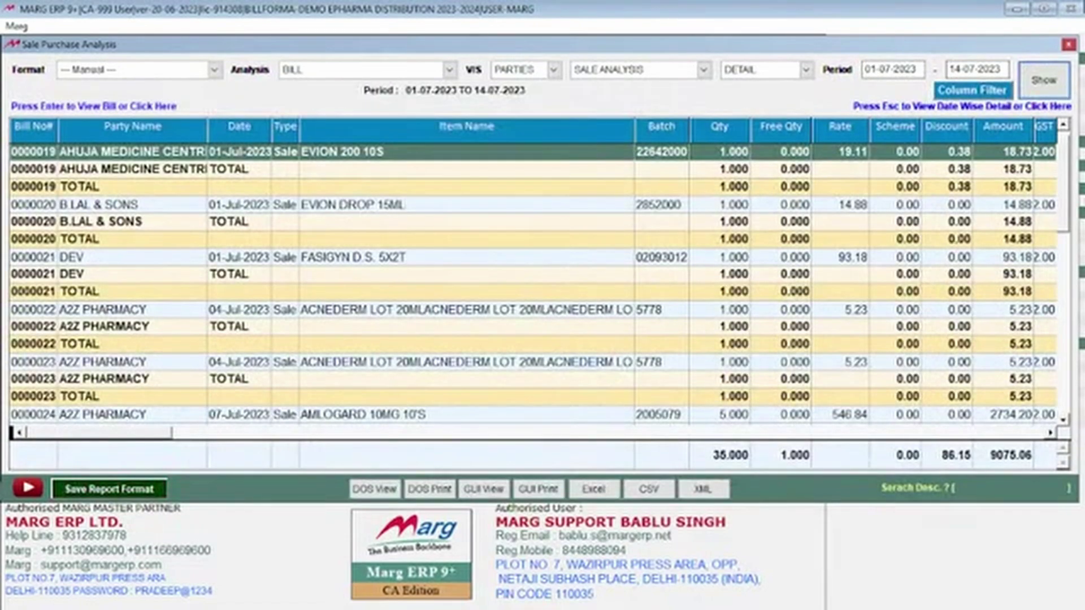
# Step: Examine the rows and all columns of the bill-wise detail report, from bill number to PAN number
pyautogui.press('Down')
pyautogui.press('Down')
pyautogui.press('Down')
pyautogui.press('Down')
pyautogui.press('Down')
pyautogui.press('Down')
pyautogui.press('End')
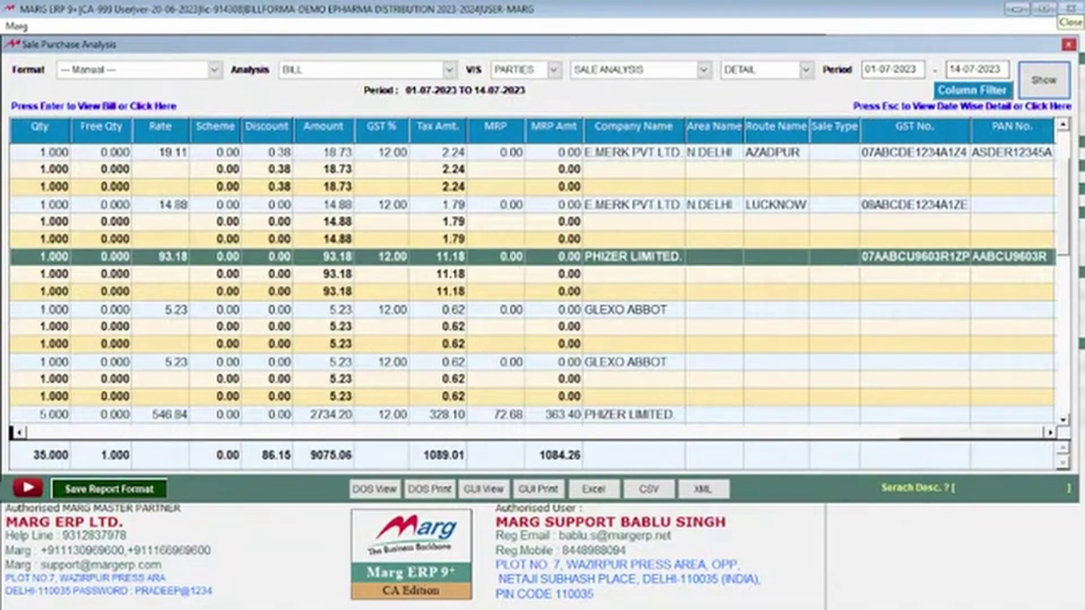
pyautogui.press('Home')
pyautogui.press('End')
pyautogui.press('Home')
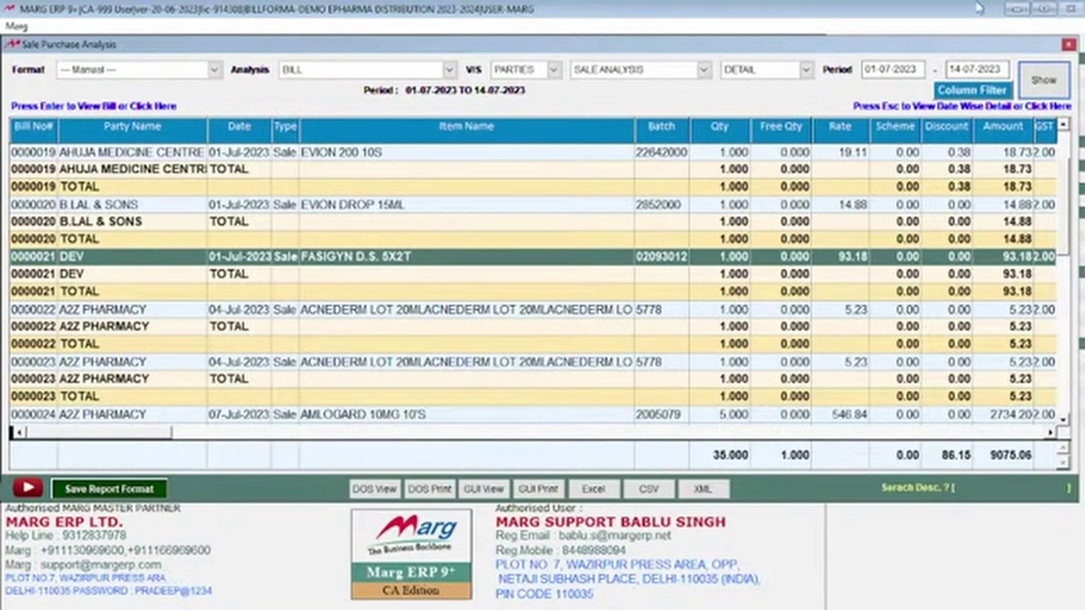
# Step: In the column filter, select the Expriy Date, Dis1 %, Dis1 Amt, Dis2 % and Dis2 Amt columns
pyautogui.click(958, 89)
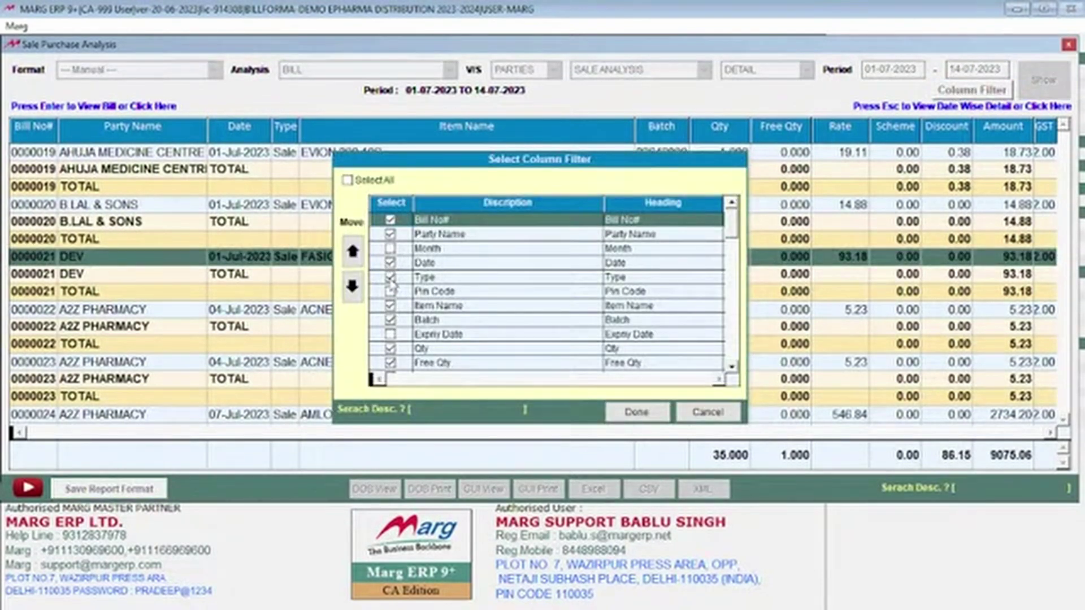
pyautogui.click(391, 334)
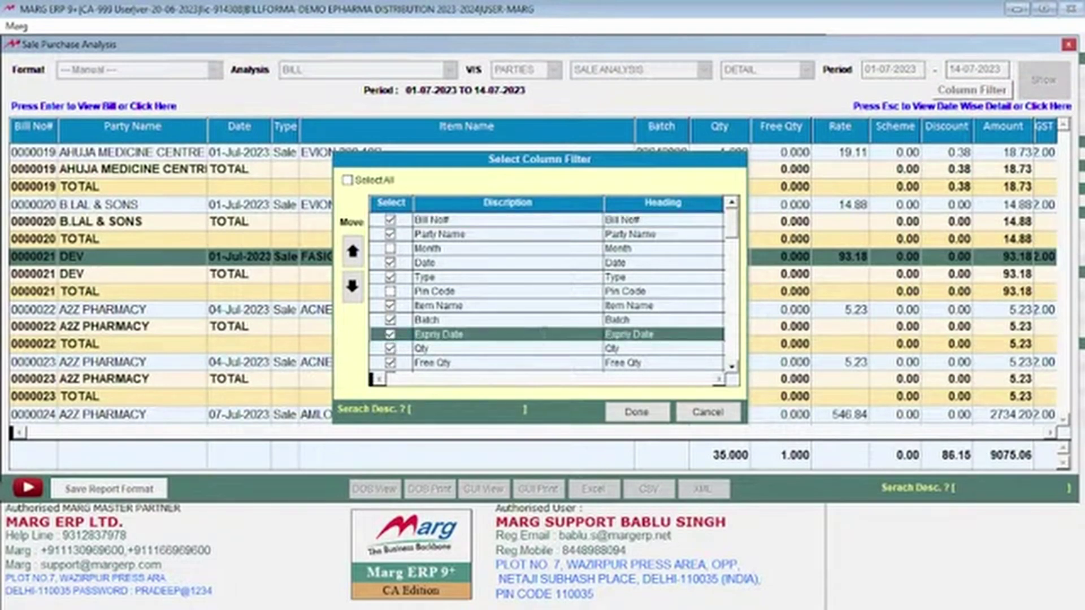
pyautogui.scroll(-1, 732, 249)
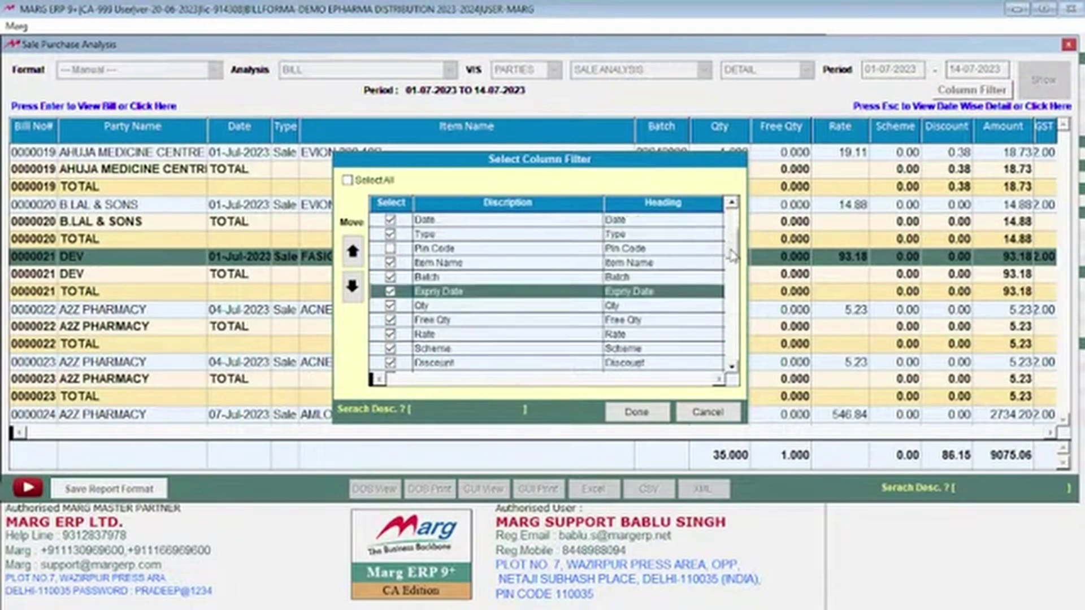
pyautogui.scroll(-3, 733, 256)
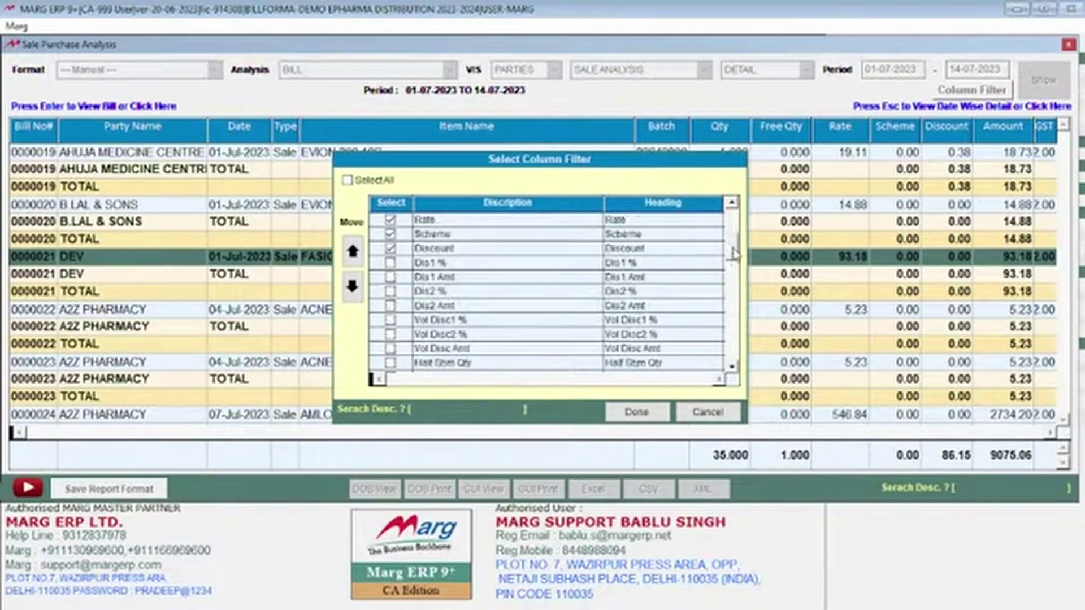
pyautogui.click(391, 263)
pyautogui.click(391, 277)
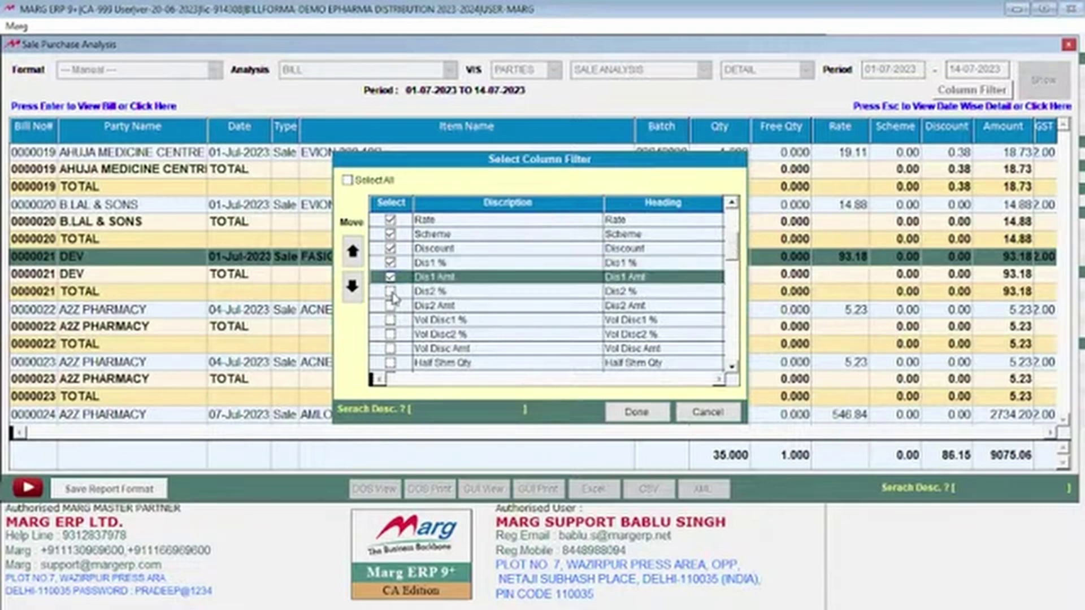
pyautogui.click(390, 291)
pyautogui.click(390, 305)
# Step: Add the Vol Disc1 %, Vol Disc2 %, Vol Disc Amt and Half Shm Qty columns and apply the column filter
pyautogui.click(391, 320)
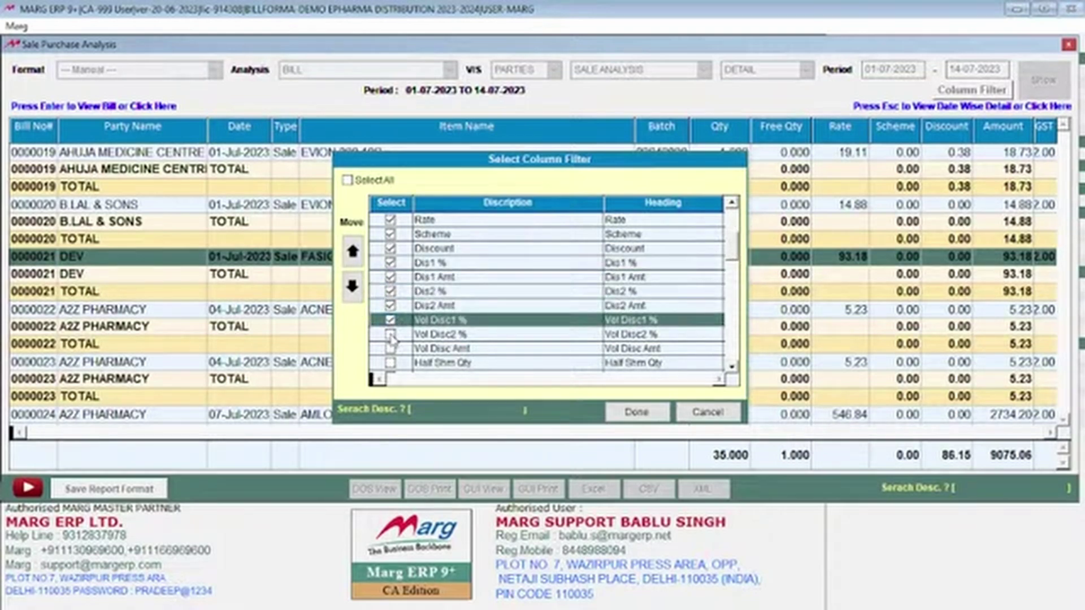
pyautogui.click(391, 334)
pyautogui.click(391, 362)
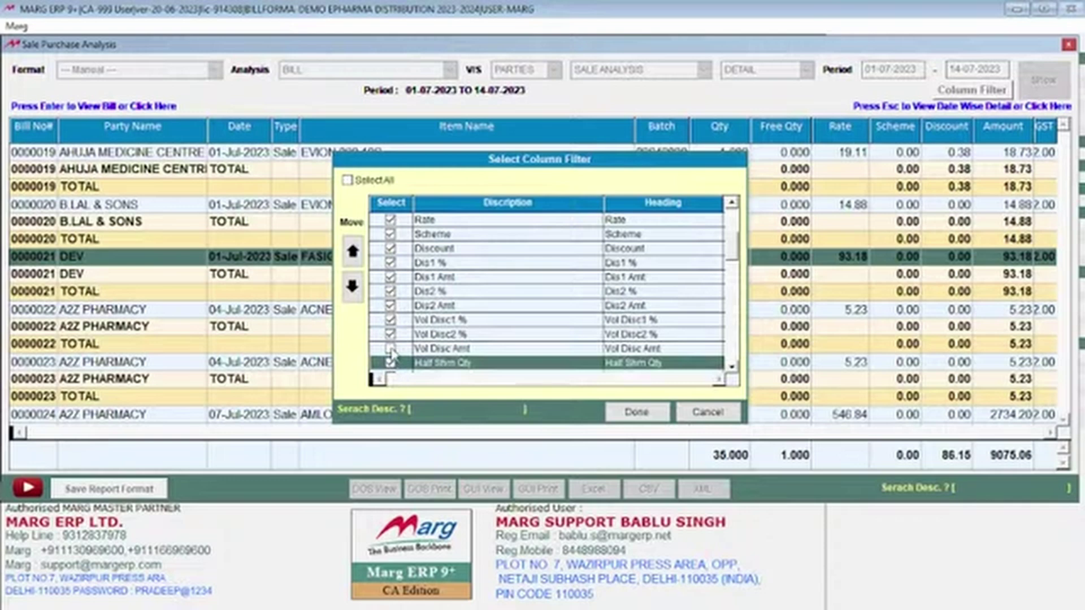
pyautogui.click(390, 348)
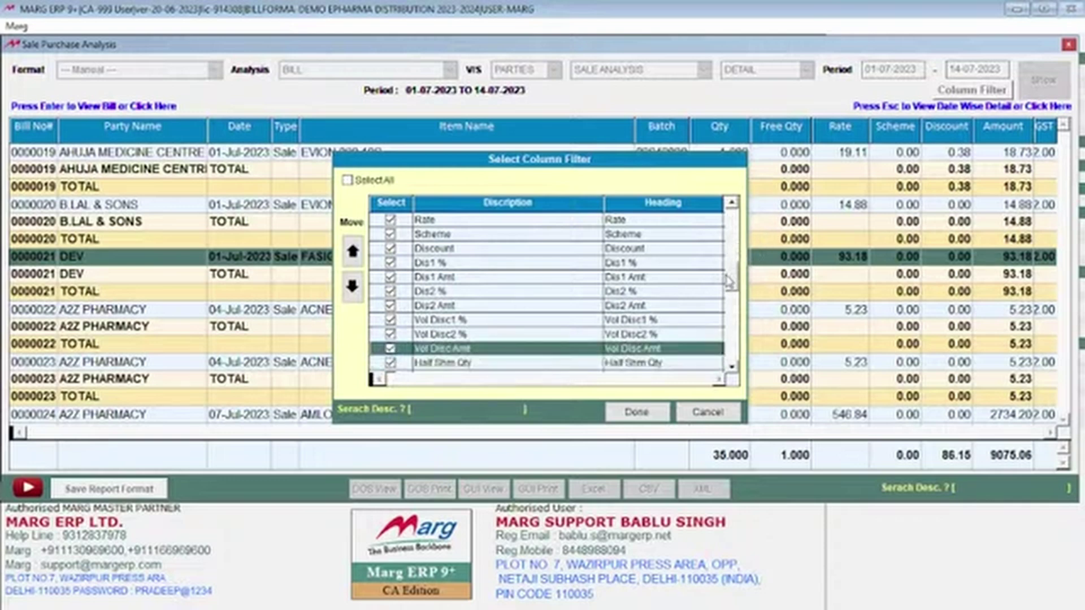
pyautogui.scroll(-4, 730, 281)
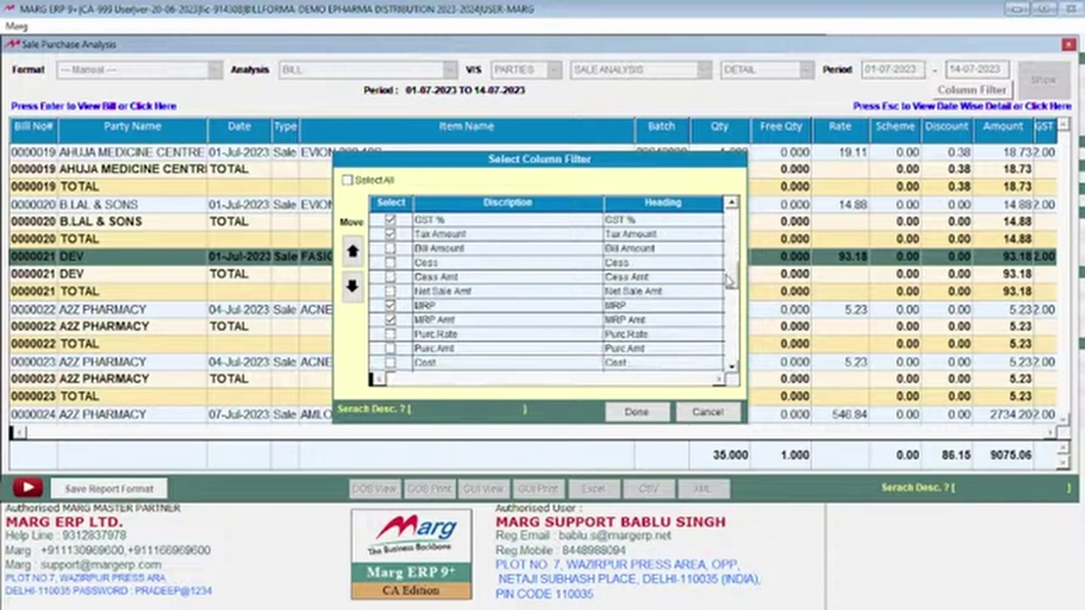
pyautogui.click(633, 413)
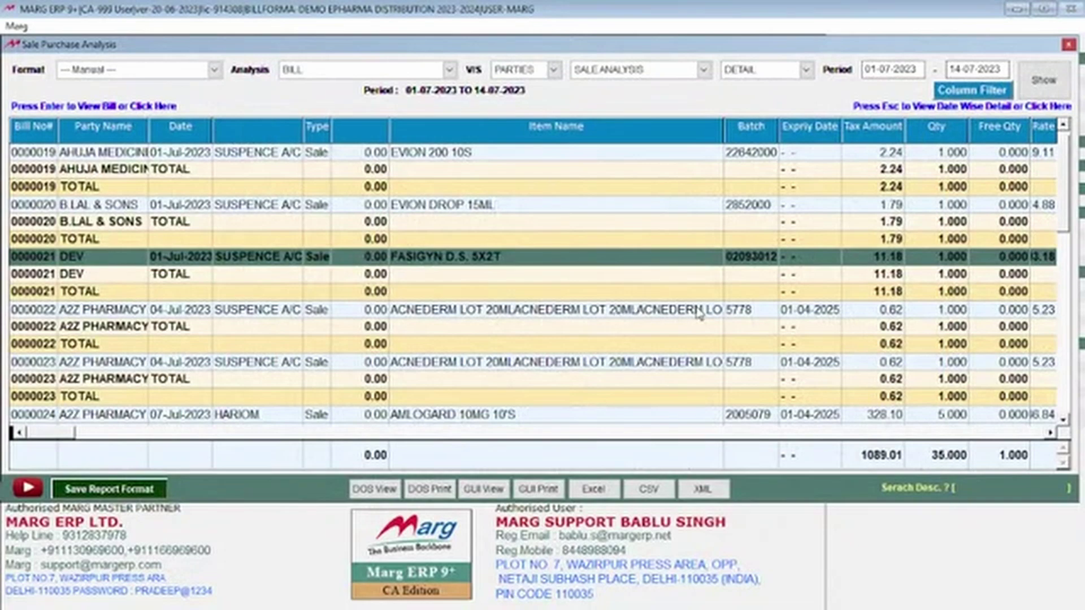
# Step: Examine the added expiry, discount and scheme columns across the bill-wise detail report
pyautogui.click(477, 173)
pyautogui.press('Right')
pyautogui.press('Right')
pyautogui.press('Right')
pyautogui.press('Right')
pyautogui.press('Right')
pyautogui.press('Right')
pyautogui.press('Right')
pyautogui.press('Right')
pyautogui.press('Right')
pyautogui.press('Right')
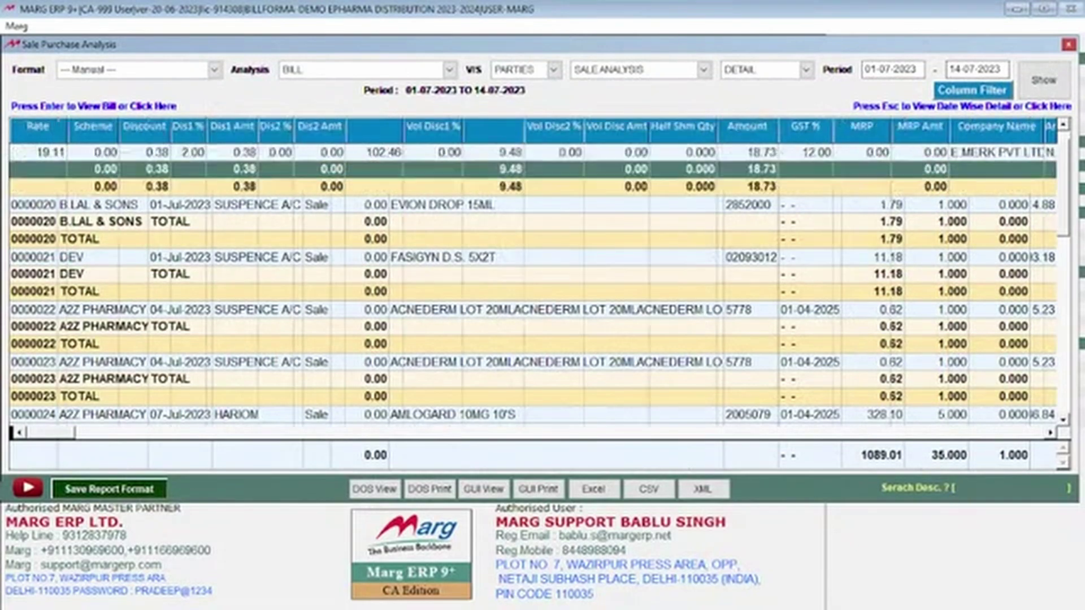
pyautogui.press('Left')
pyautogui.press('Left')
pyautogui.press('Left')
pyautogui.press('Left')
pyautogui.press('Left')
pyautogui.press('Left')
pyautogui.press('Left')
pyautogui.press('Left')
pyautogui.press('Left')
pyautogui.press('Left')
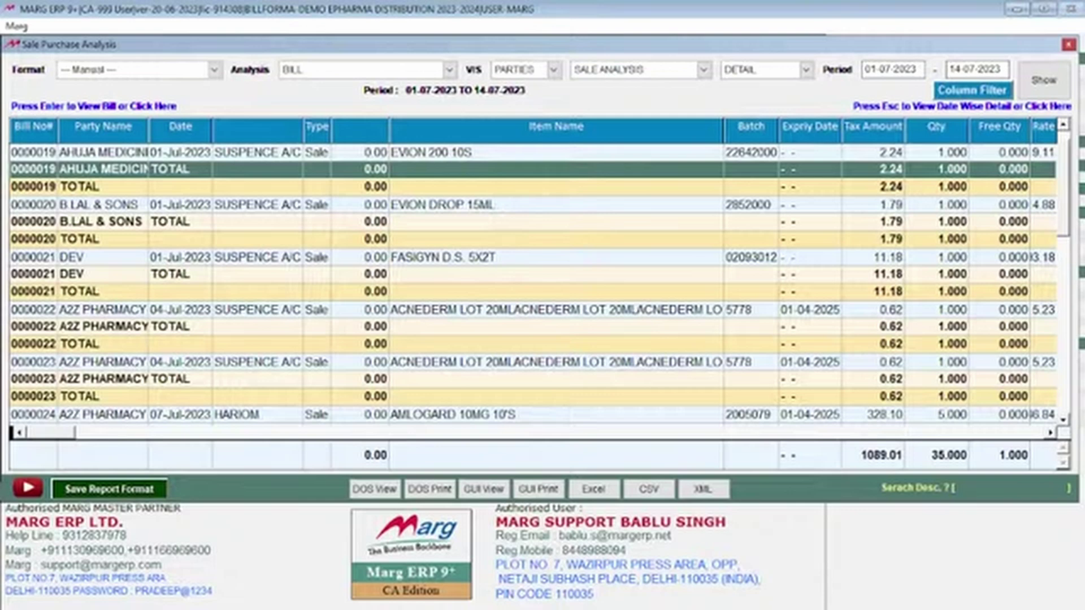
# Step: Exit the bill-wise detail report, back to the analysis options
pyautogui.click(954, 111)
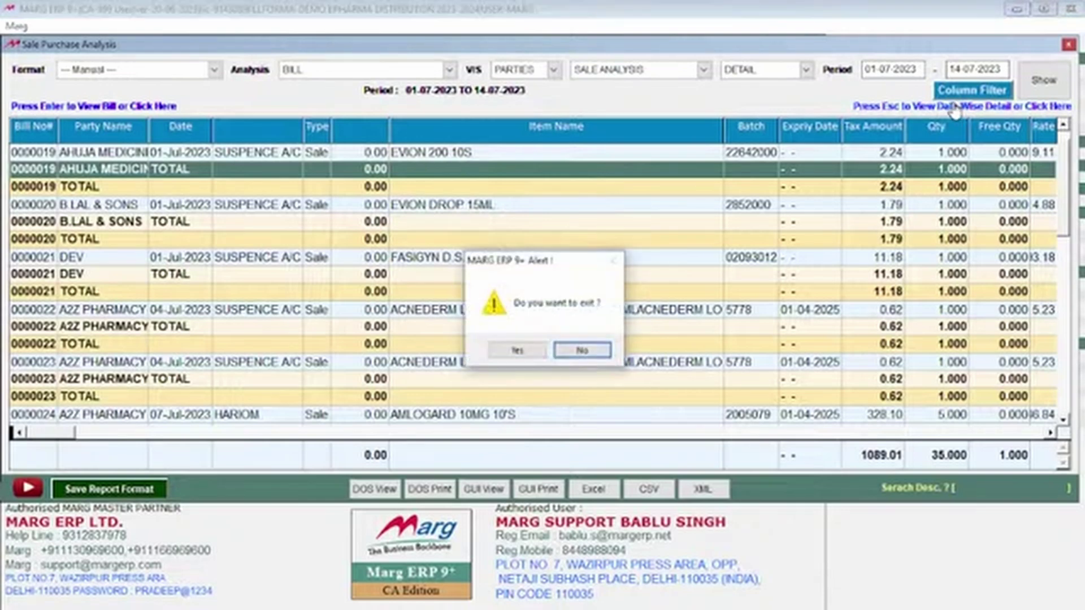
pyautogui.click(515, 351)
pyautogui.press('Return')
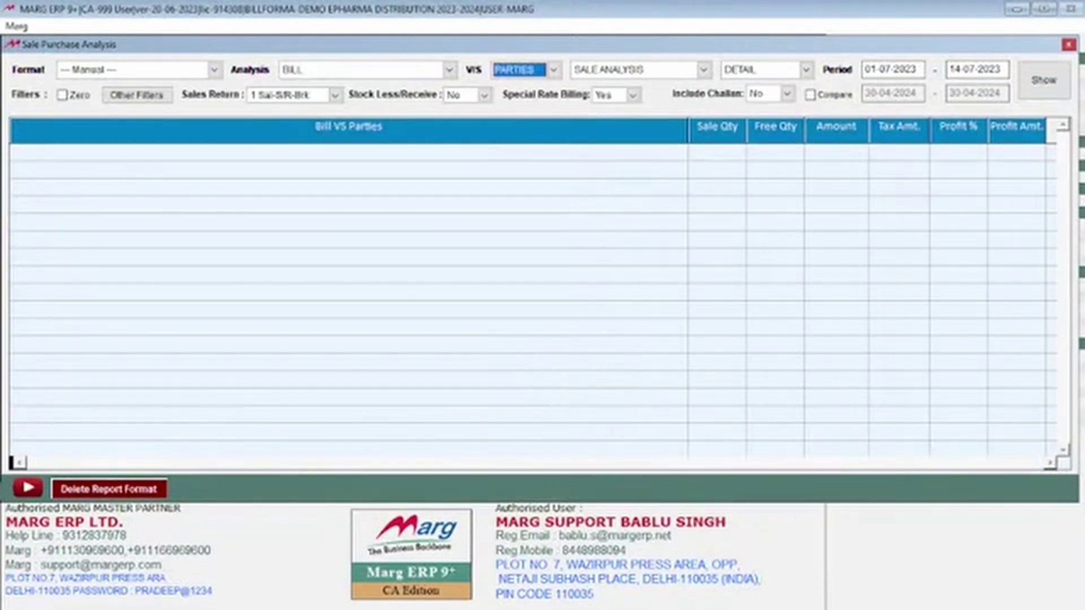
# Step: Set the analysis basis to BILL, compared against ALL
pyautogui.hotkey('shift', 'Tab')
pyautogui.hotkey('alt', 'Down')
pyautogui.press('Down')
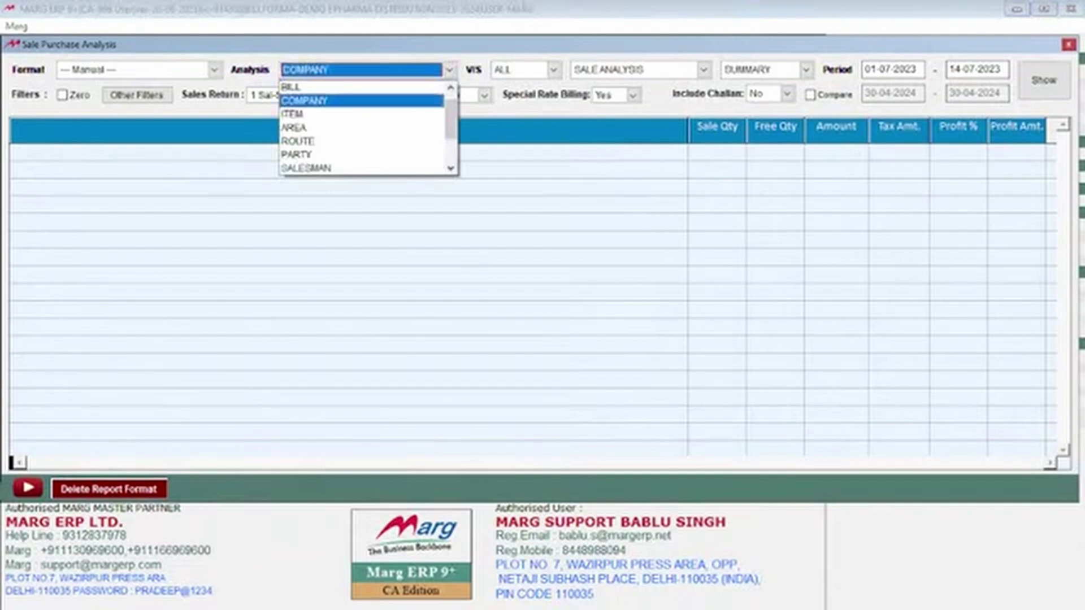
pyautogui.hotkey('alt', 'Down')
pyautogui.hotkey('alt', 'Down')
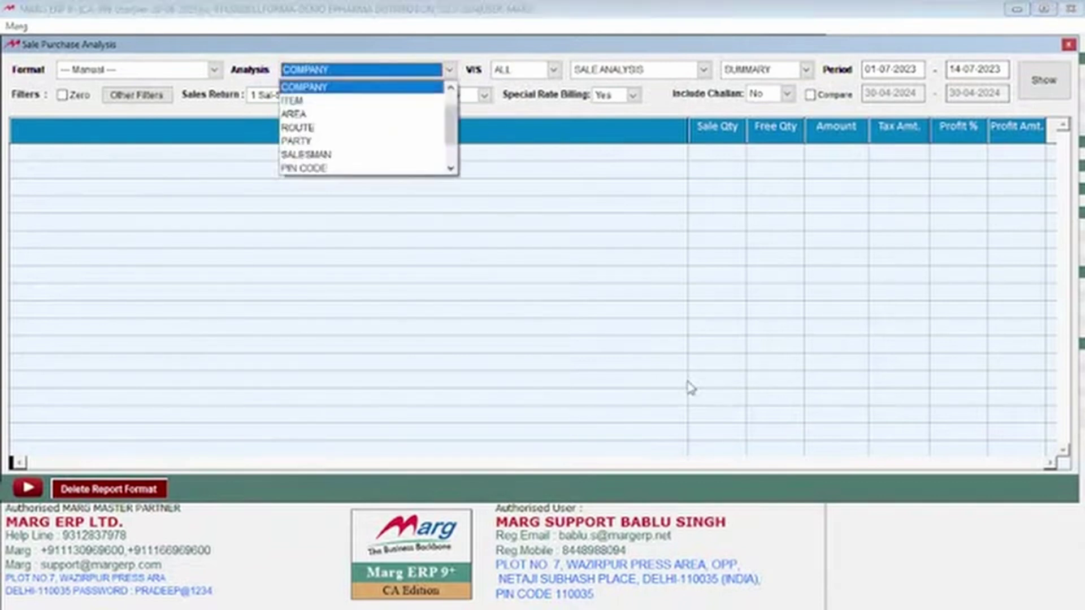
pyautogui.press('Up')
pyautogui.press('Return')
pyautogui.press('Return')
# Step: Choose GROSS PROFIT ANALYSIS as the report type for the bill-wise analysis
pyautogui.hotkey('alt', 'Down')
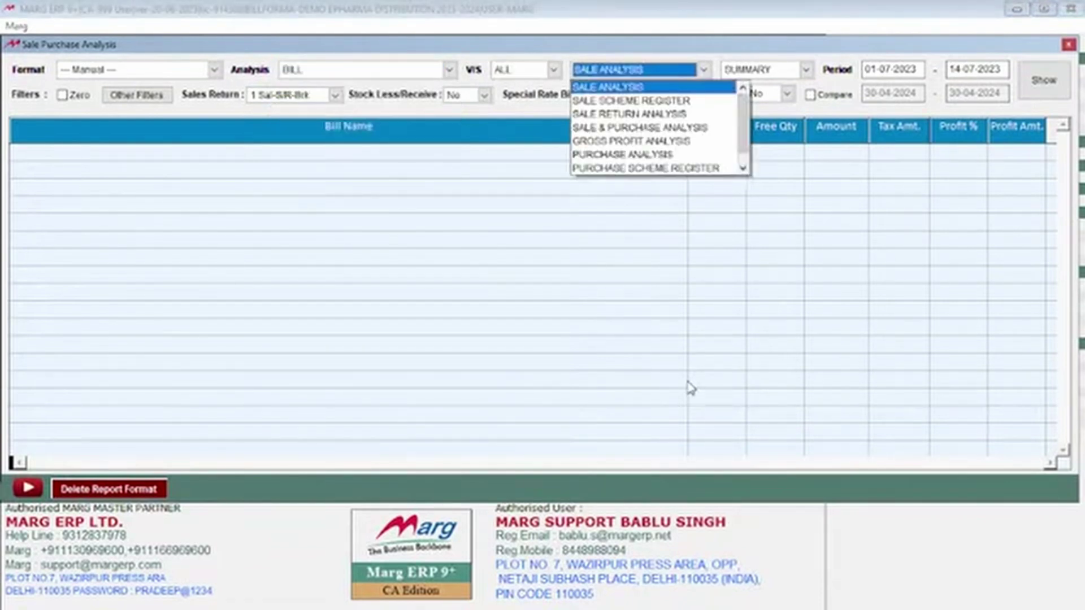
pyautogui.press('Down')
pyautogui.press('Down')
pyautogui.press('Down')
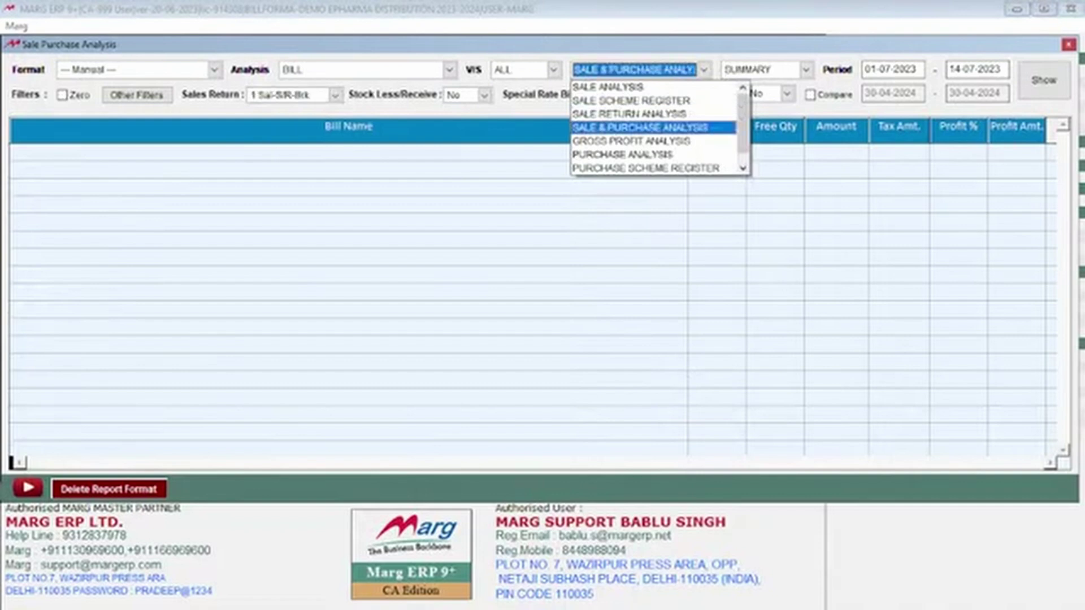
pyautogui.press('Down')
pyautogui.press('Return')
pyautogui.press('Return')
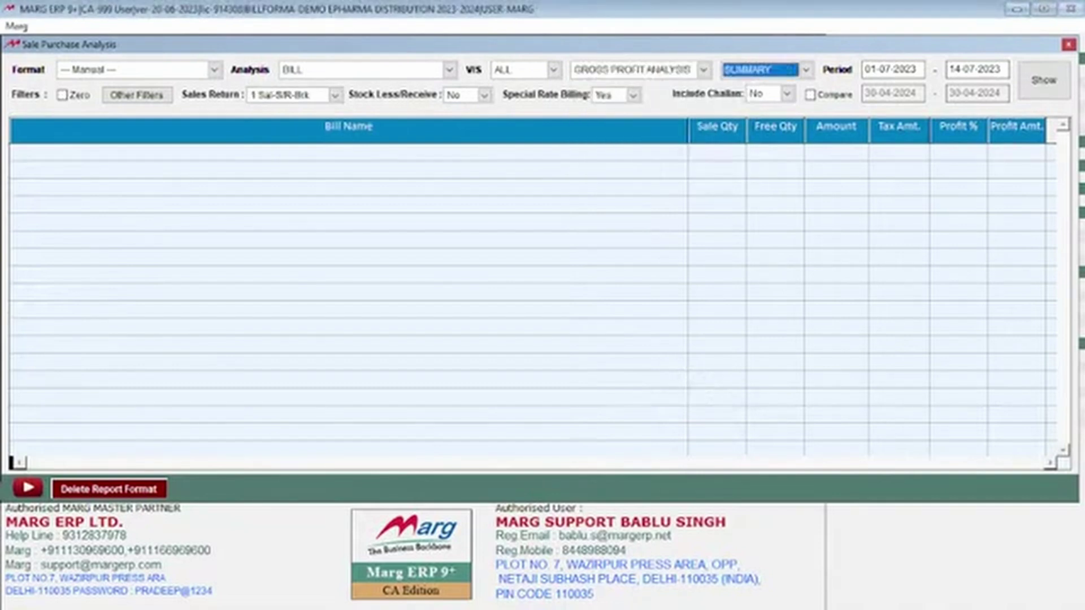
# Step: Show the bill-wise gross profit report as a SUMMARY for the period 01-07-2023 to 14-07-2023
pyautogui.hotkey('alt', 'Down')
pyautogui.press('Return')
pyautogui.press('Return')
pyautogui.press('Return')
pyautogui.press('Return')
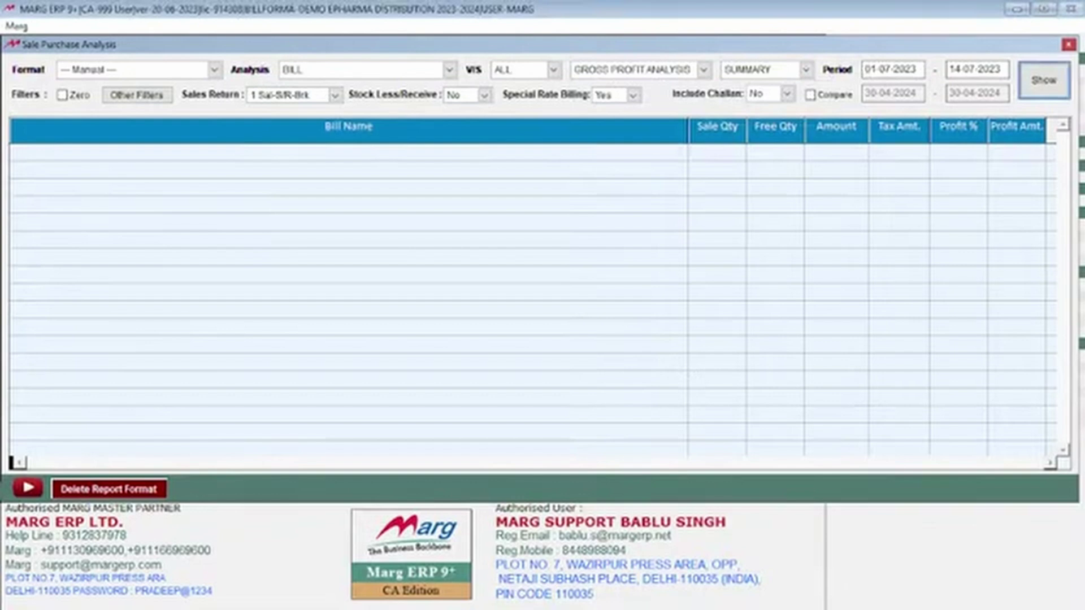
pyautogui.press('Return')
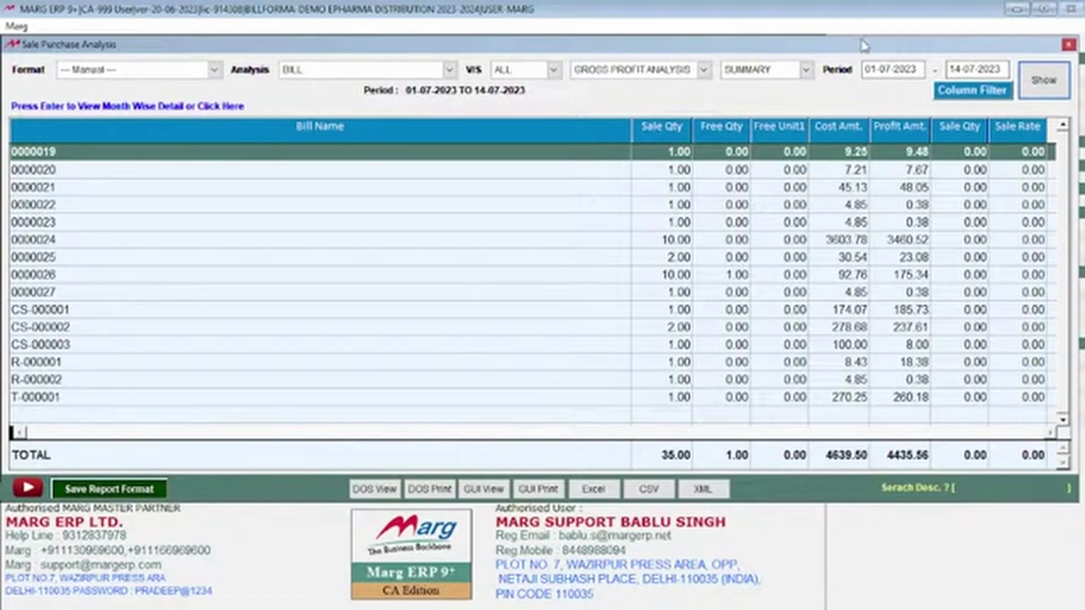
# Step: Show the bill-wise gross profit report in DETAIL and examine its item, discount, profit and tax columns
pyautogui.click(803, 74)
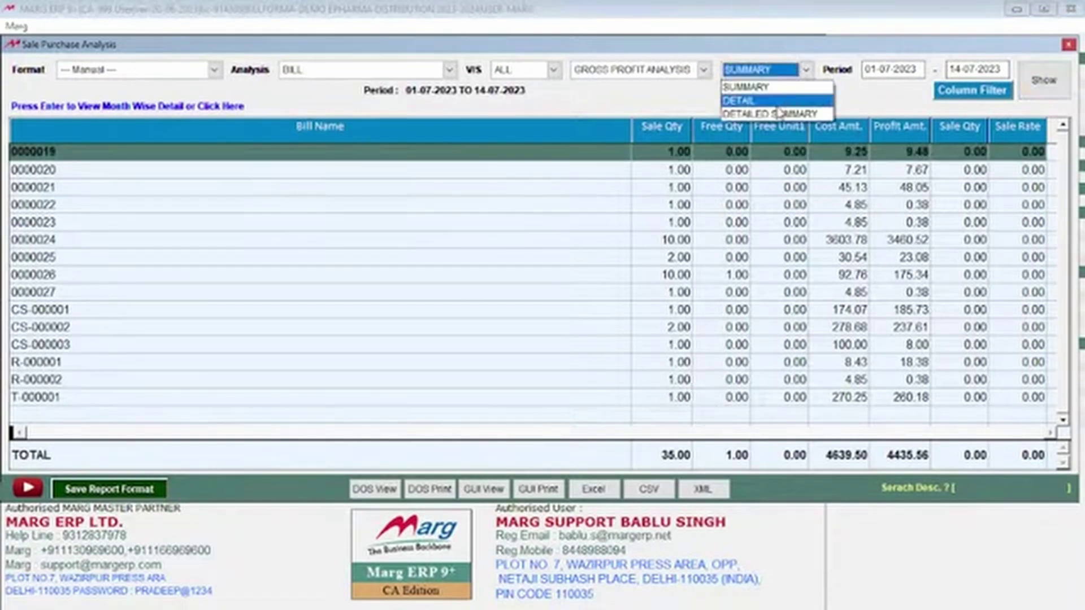
pyautogui.click(782, 112)
pyautogui.click(1051, 80)
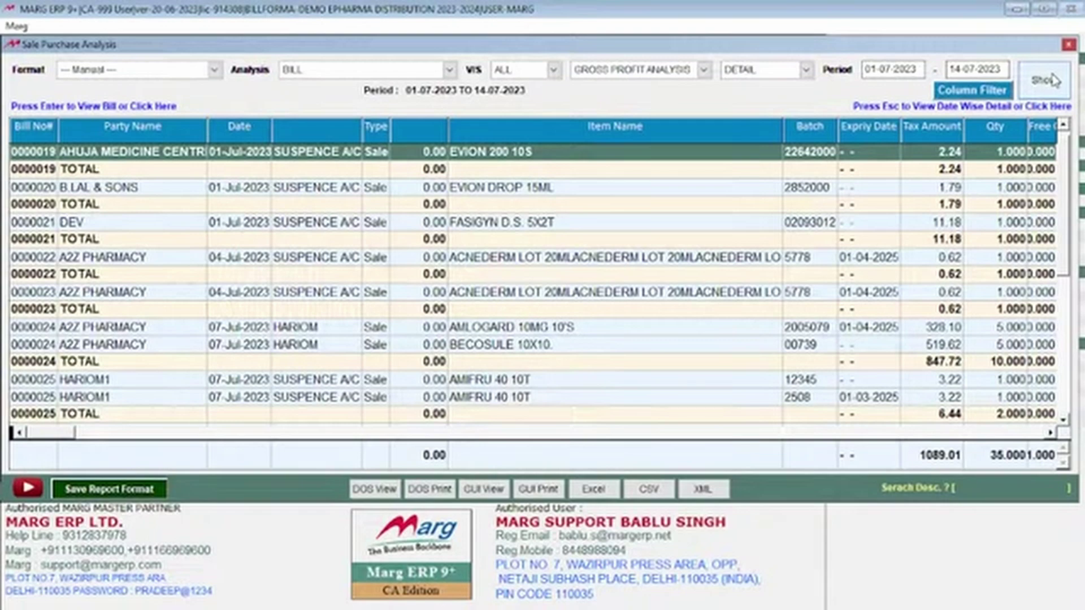
pyautogui.press('Right')
pyautogui.press('Right')
pyautogui.press('Left')
pyautogui.press('Left')
pyautogui.press('Left')
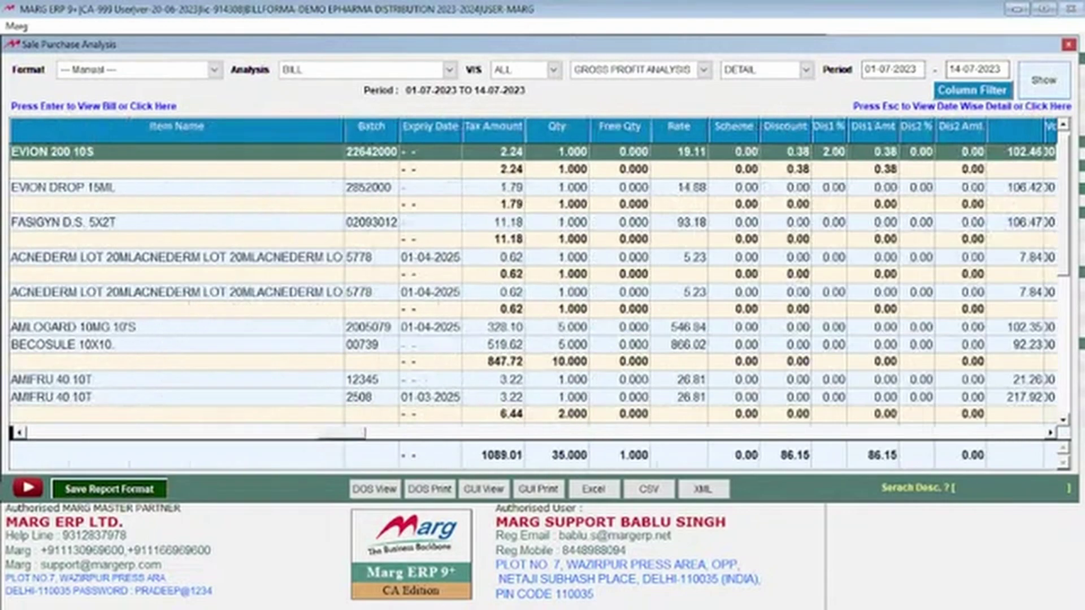
pyautogui.press('Right')
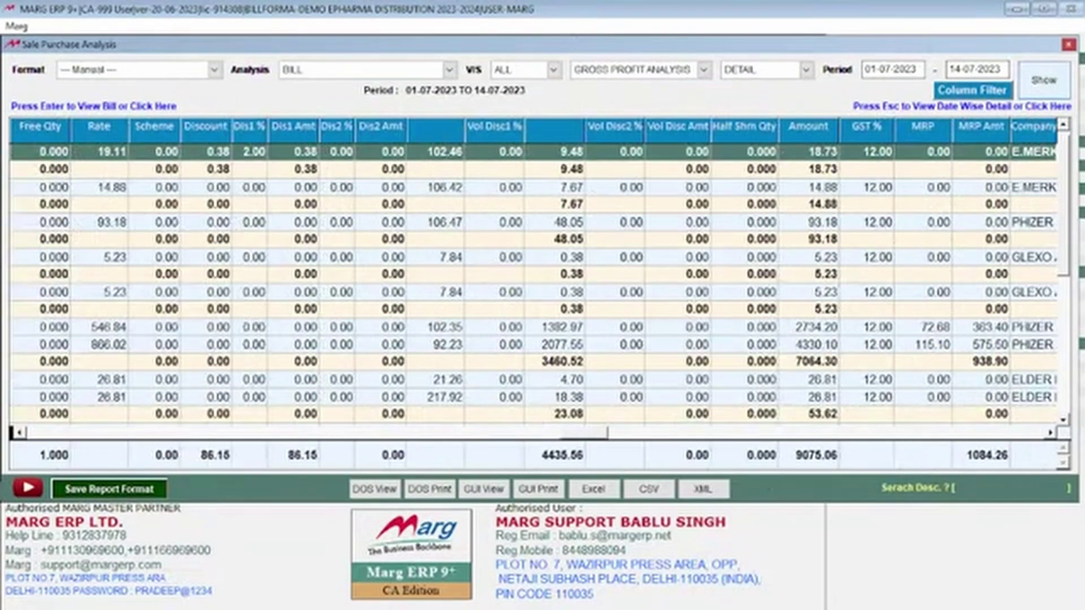
# Step: Show the bill-wise gross profit report as a DETAILED SUMMARY and look across its columns
pyautogui.click(806, 69)
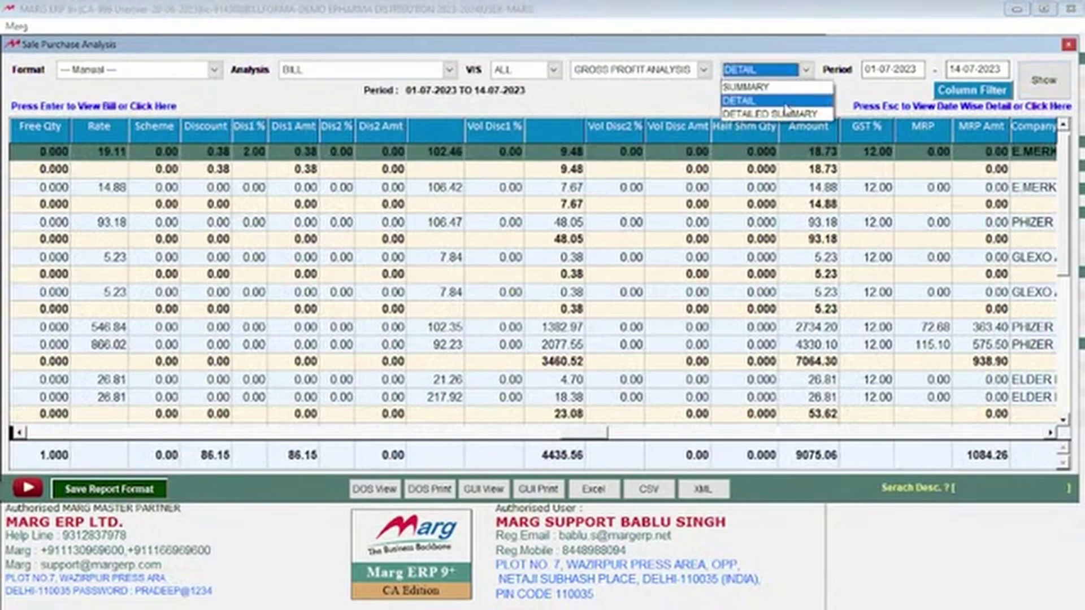
pyautogui.click(785, 114)
pyautogui.click(1047, 81)
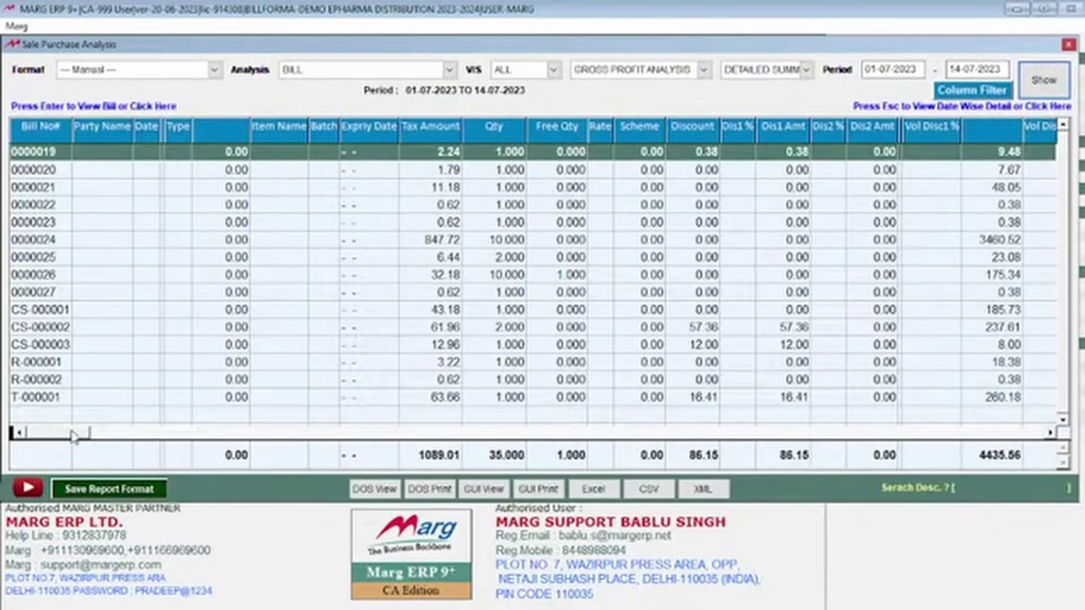
pyautogui.moveTo(78, 436); pyautogui.dragTo(525, 446)
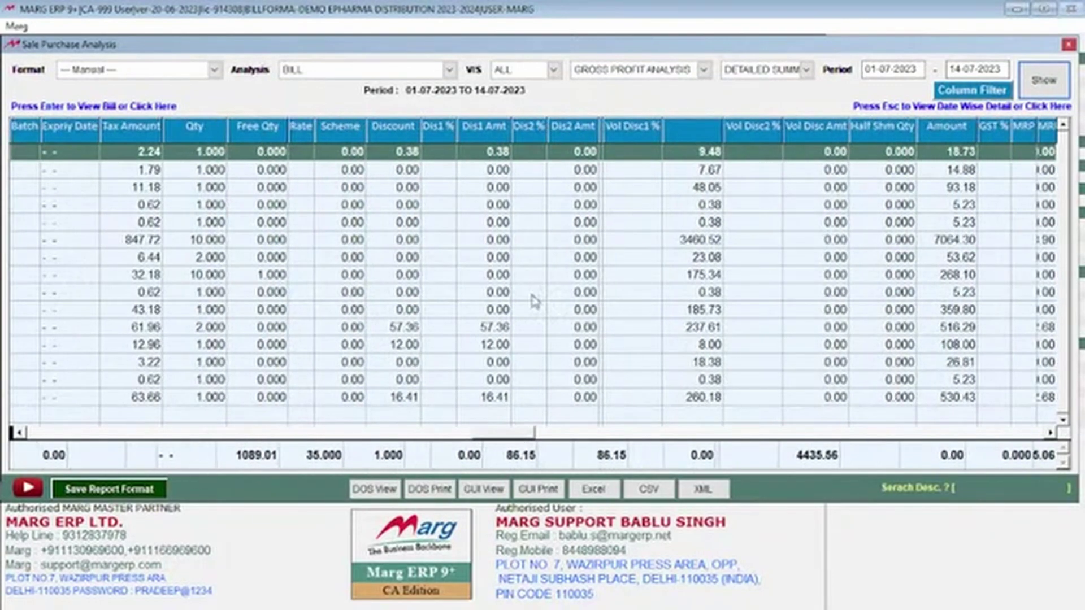
# Step: In the column filter, deselect the Sales Men, Type, Batch, Expriy Date and Qty columns
pyautogui.click(969, 93)
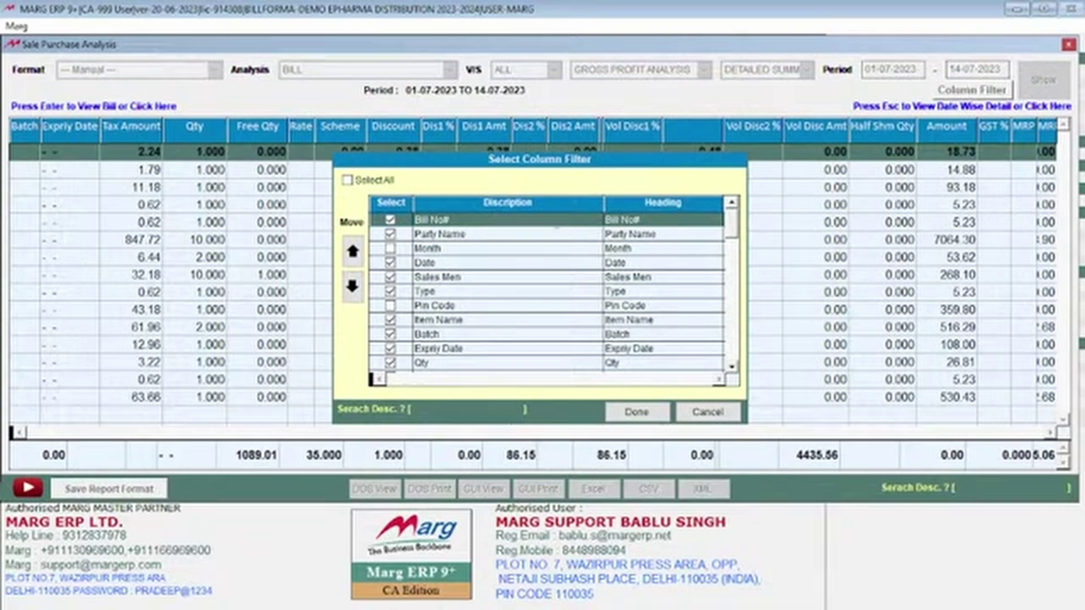
pyautogui.click(390, 277)
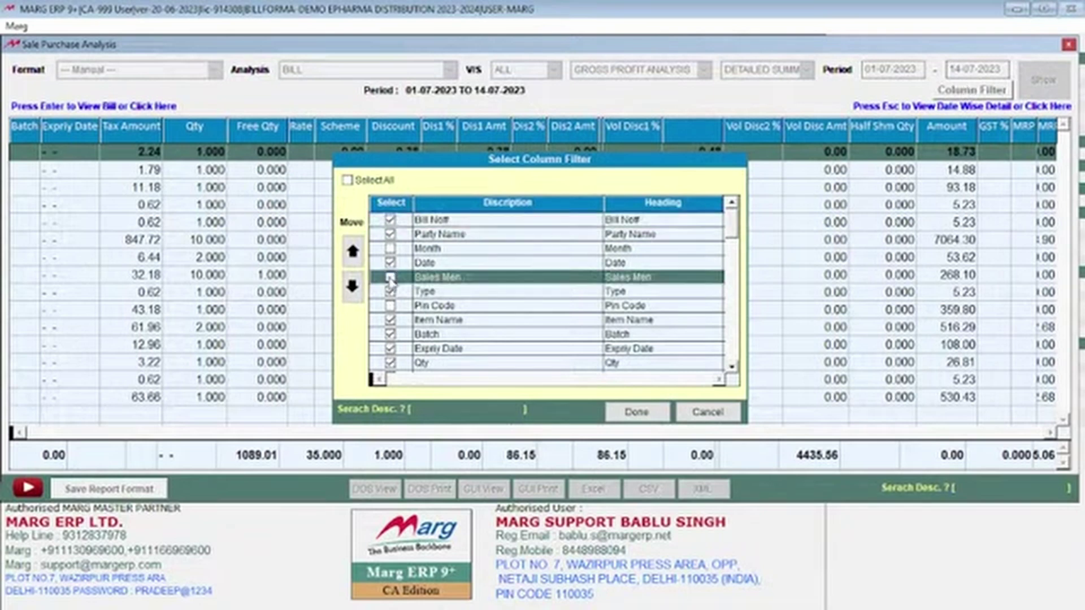
pyautogui.click(390, 291)
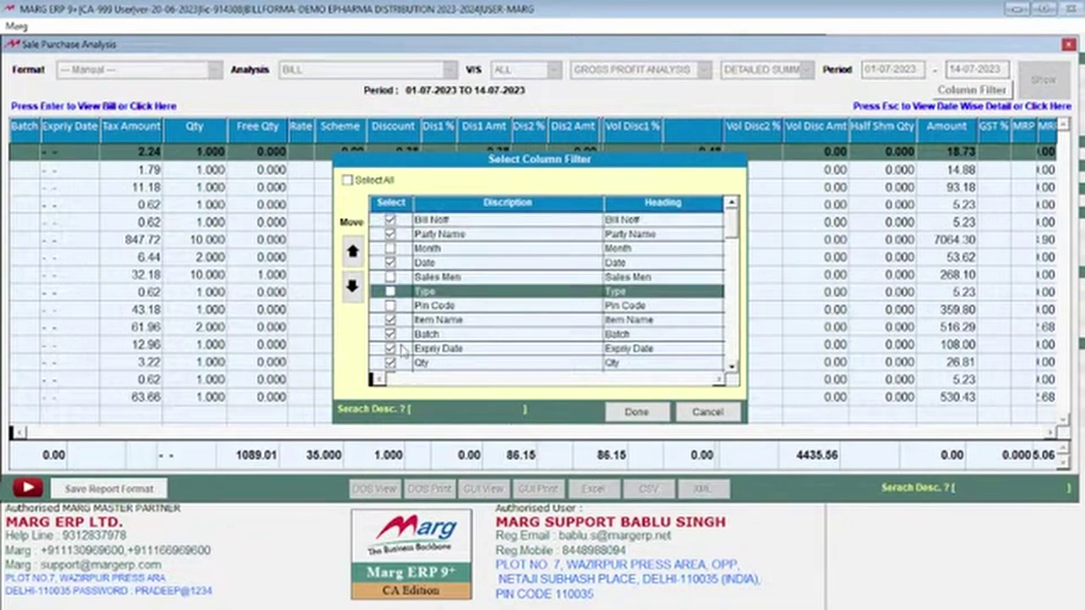
pyautogui.click(390, 334)
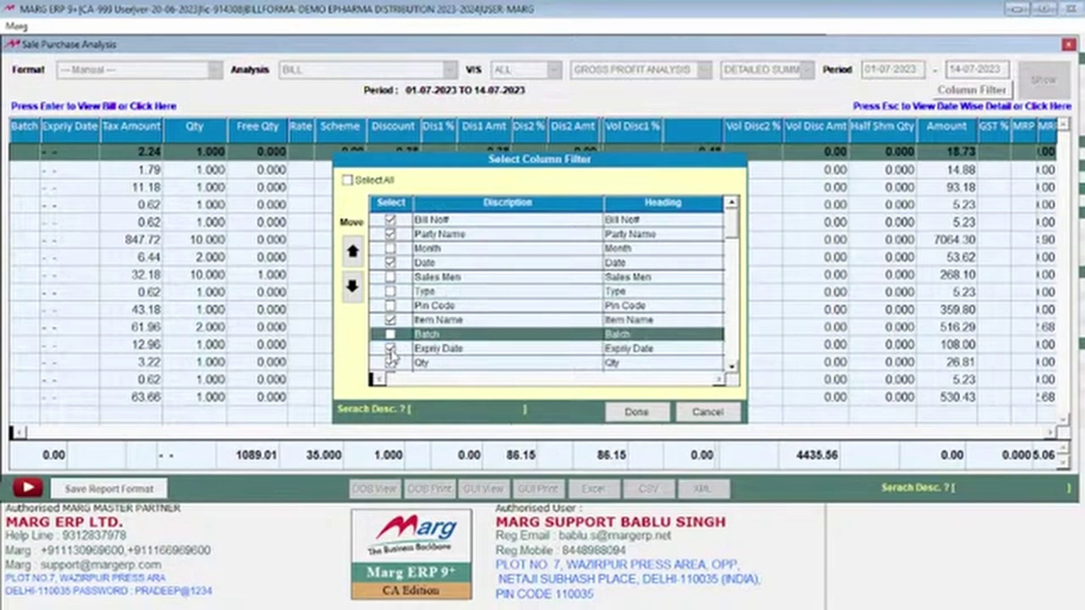
pyautogui.click(390, 348)
pyautogui.click(390, 363)
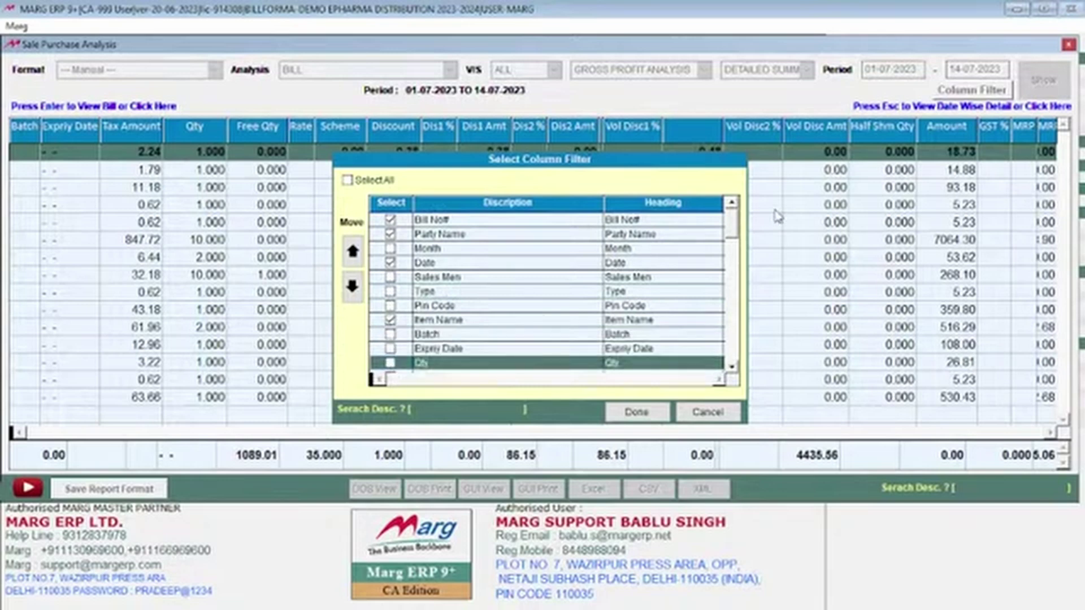
# Step: Deselect the Free Qty, Scheme, Discount, Dis1 %, Dis1 Amt, Dis2 % and Dis2 Amt columns
pyautogui.click(734, 228)
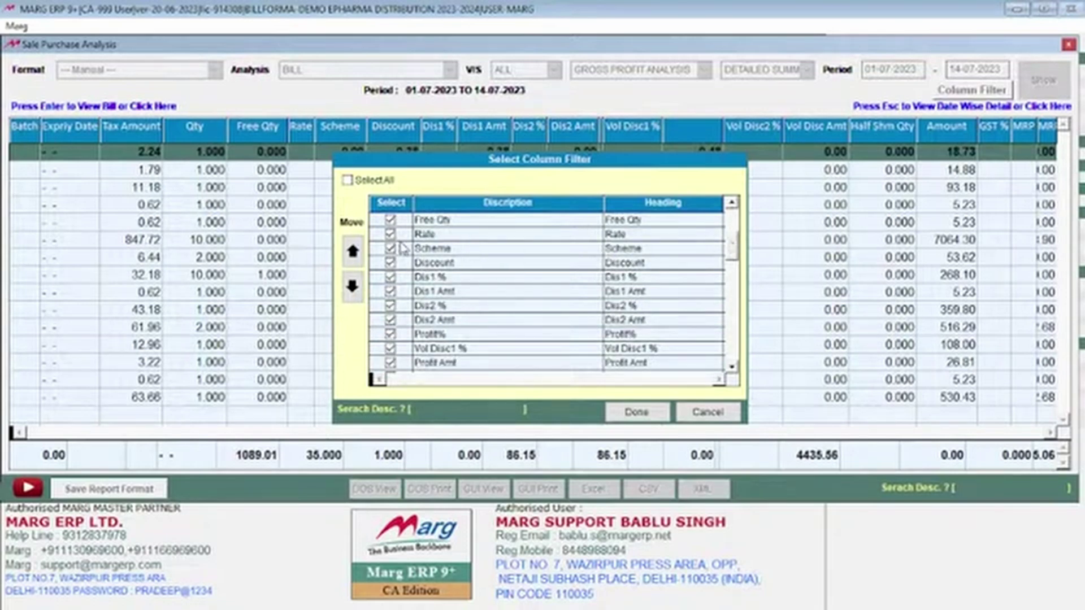
pyautogui.click(390, 220)
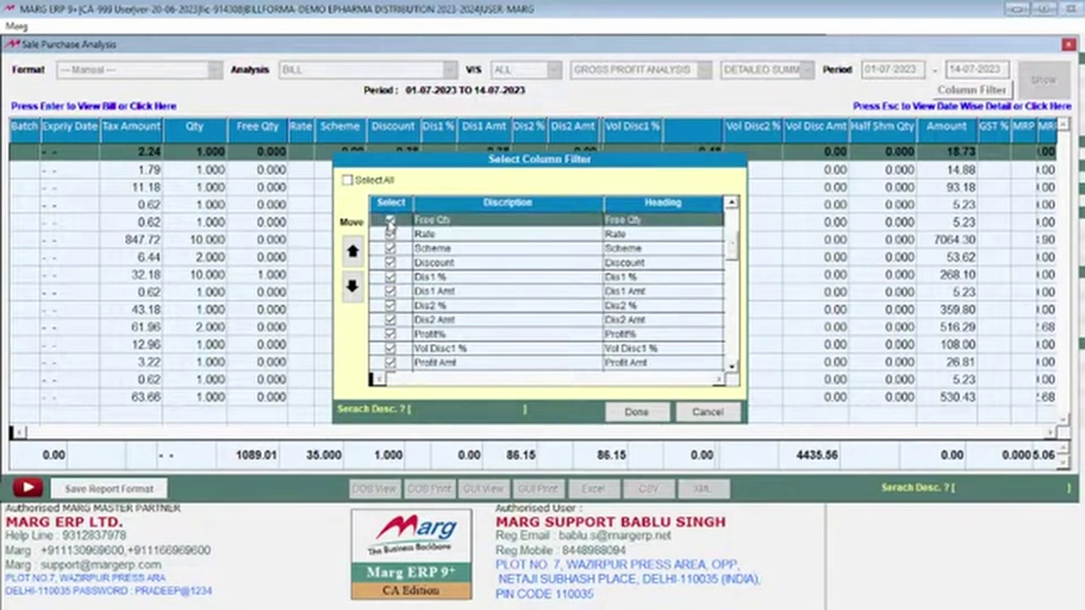
pyautogui.click(390, 248)
pyautogui.click(390, 262)
pyautogui.click(390, 276)
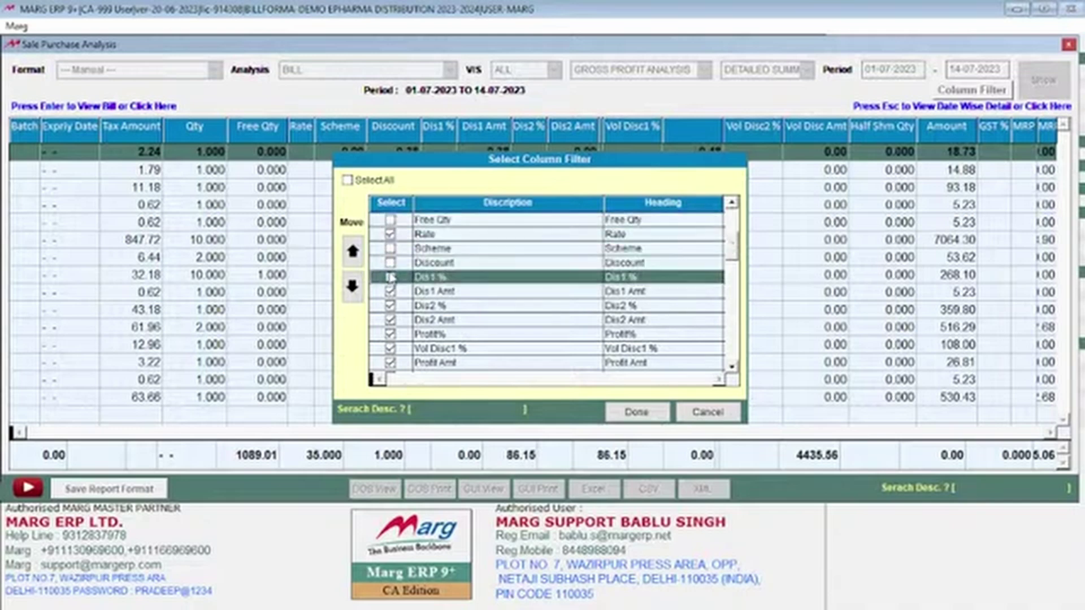
pyautogui.click(390, 292)
pyautogui.click(390, 305)
pyautogui.click(390, 320)
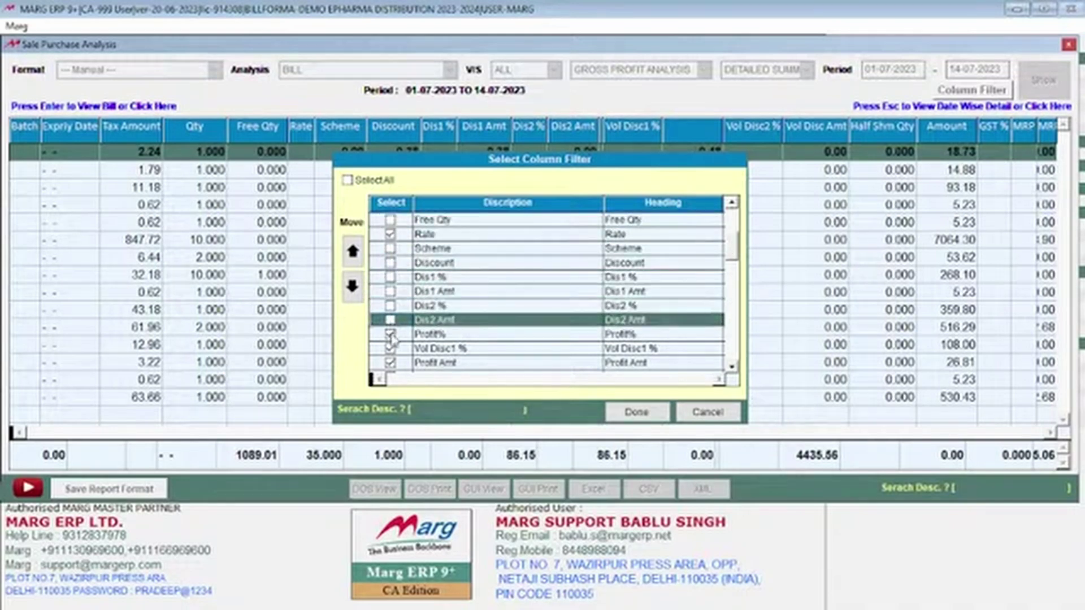
# Step: Deselect the Vol Disc1 % and Profit Amt columns, keeping Profit% selected
pyautogui.click(390, 334)
pyautogui.click(390, 349)
pyautogui.click(390, 334)
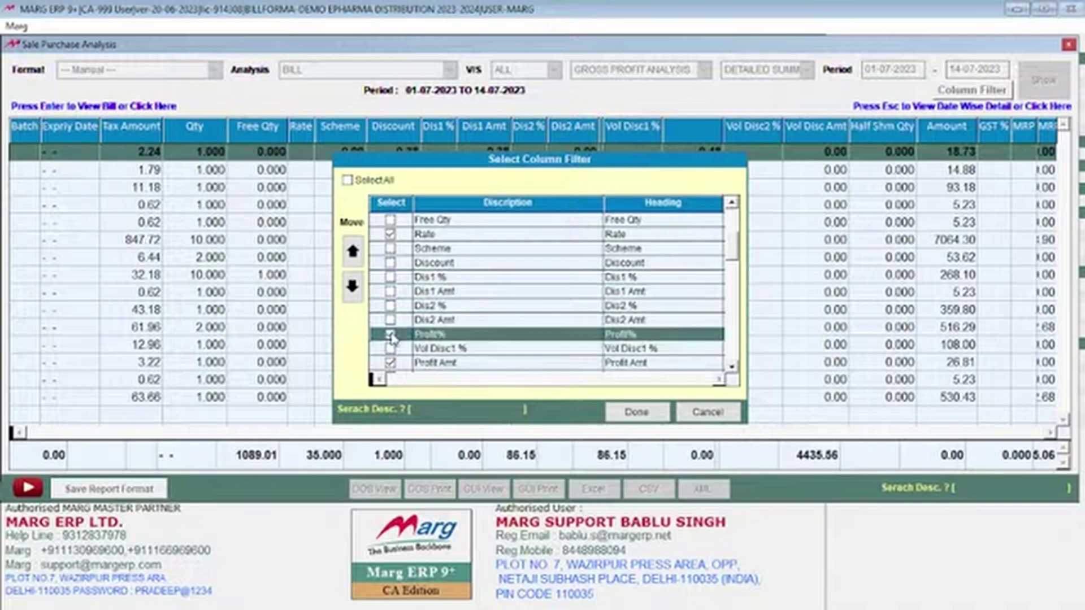
pyautogui.click(391, 364)
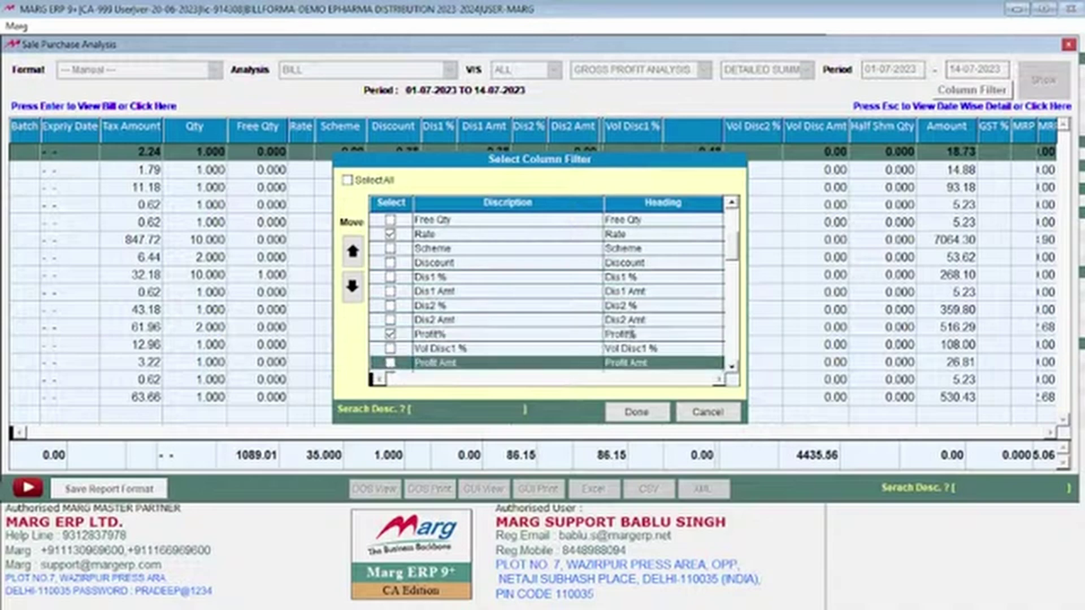
# Step: Deselect the Vol Disc2 %, Vol Disc Amt, Half Shm Qty, GST % and Tax Amount columns and apply the column filter
pyautogui.click(732, 367)
pyautogui.click(731, 367)
pyautogui.scroll(-8, 732, 368)
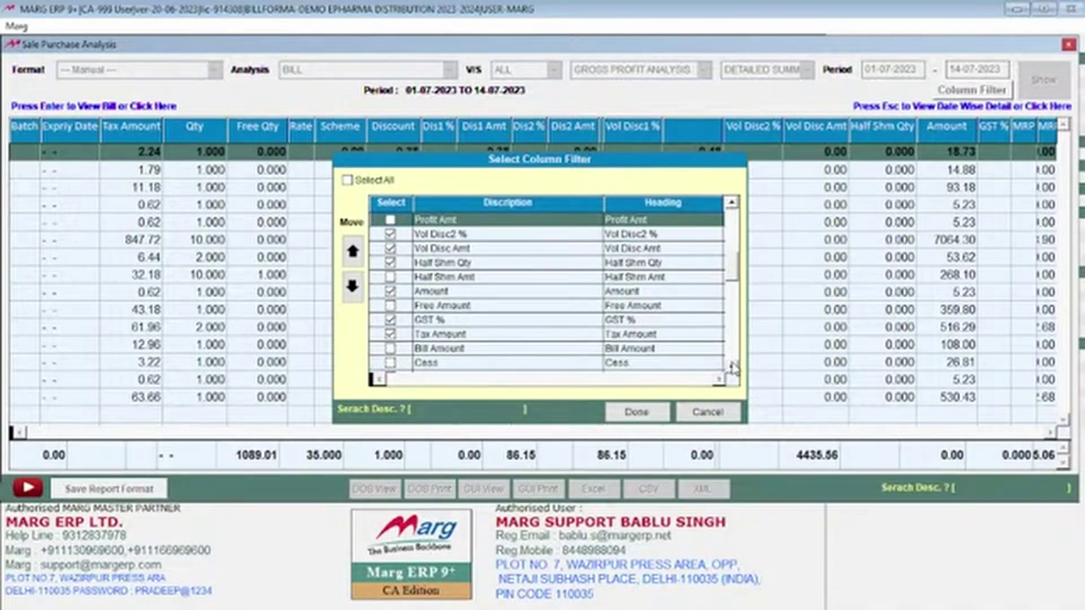
pyautogui.click(390, 234)
pyautogui.click(390, 248)
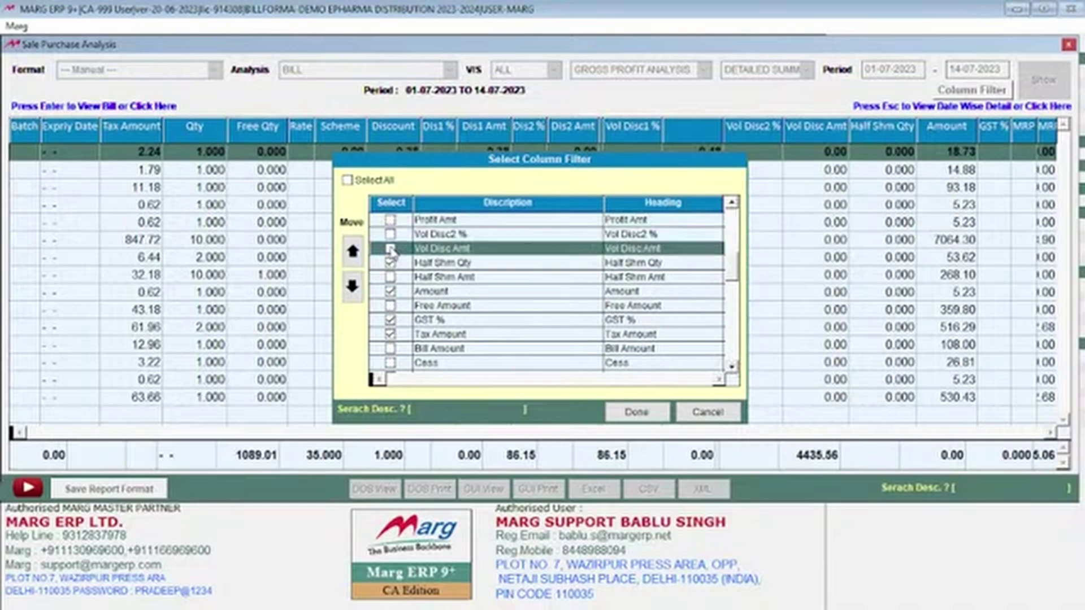
pyautogui.click(390, 263)
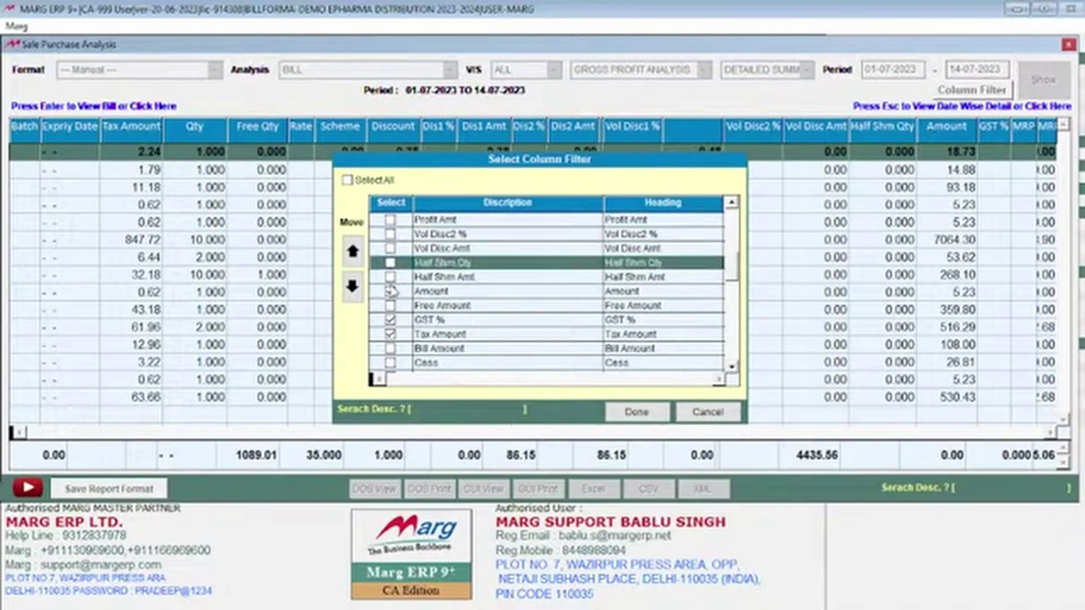
pyautogui.click(390, 320)
pyautogui.click(390, 334)
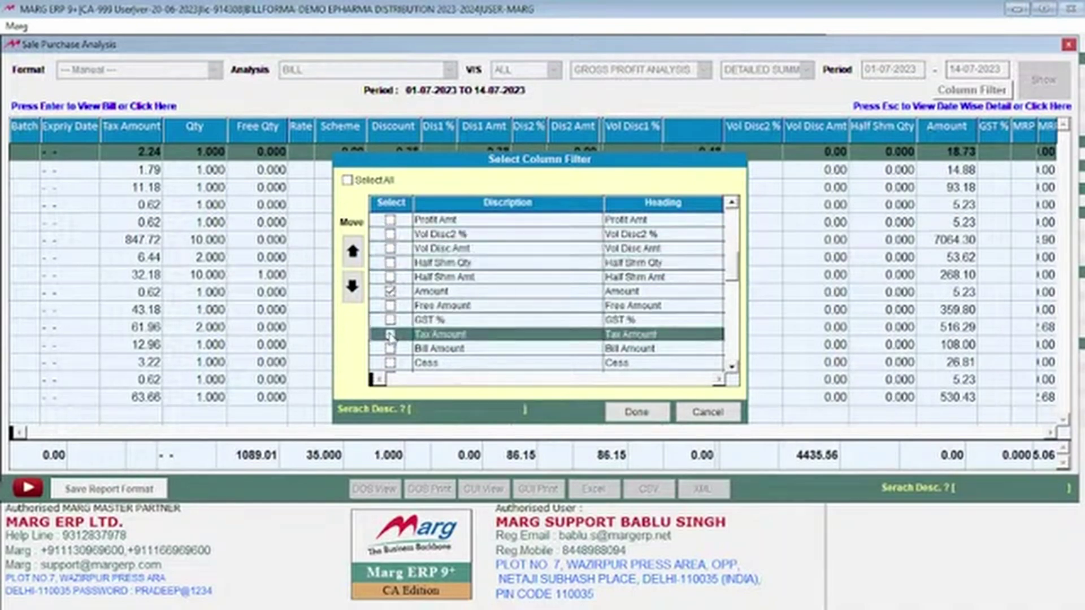
pyautogui.click(639, 416)
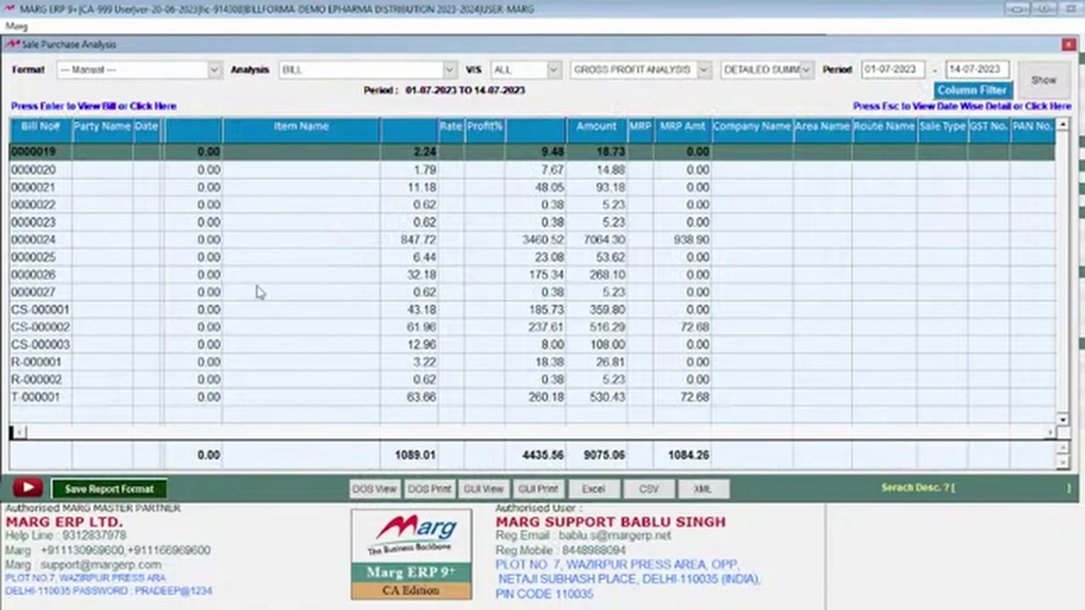
# Step: Save the reduced column layout by modifying the Manual report format
pyautogui.click(109, 490)
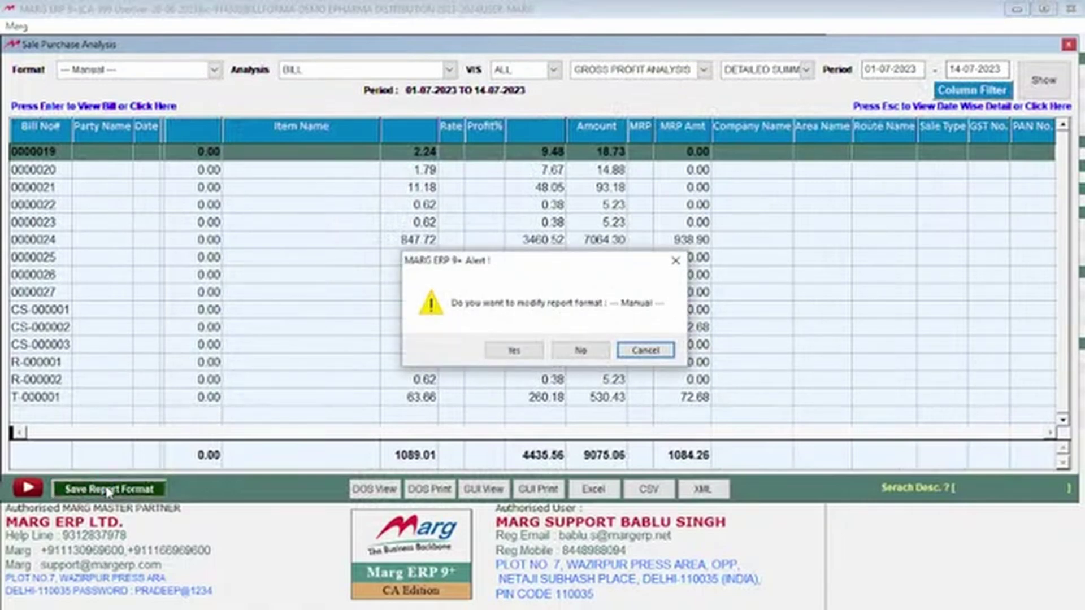
pyautogui.click(508, 352)
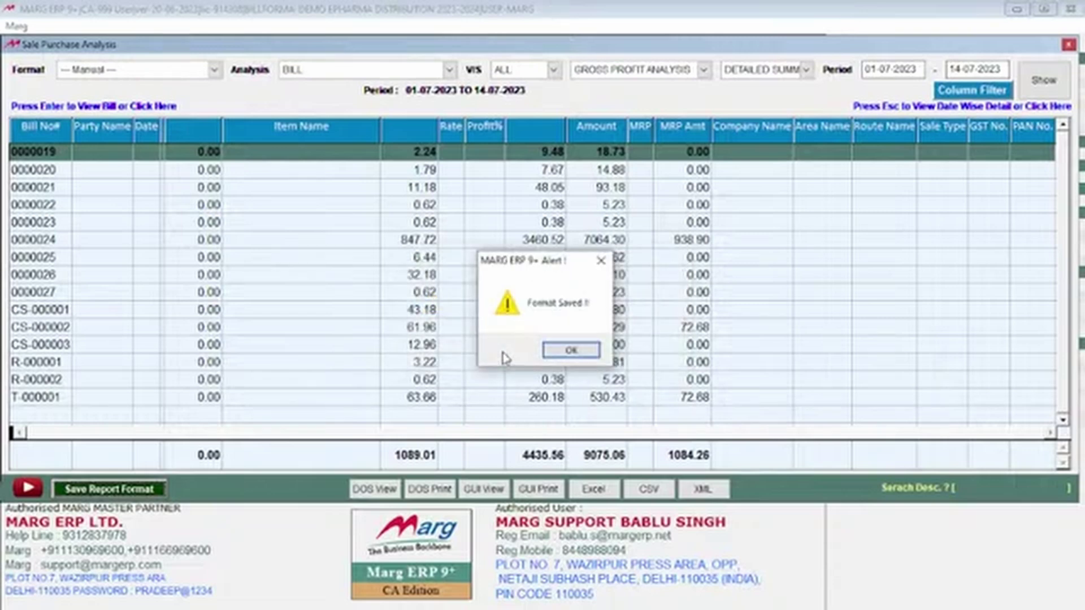
pyautogui.press('Return')
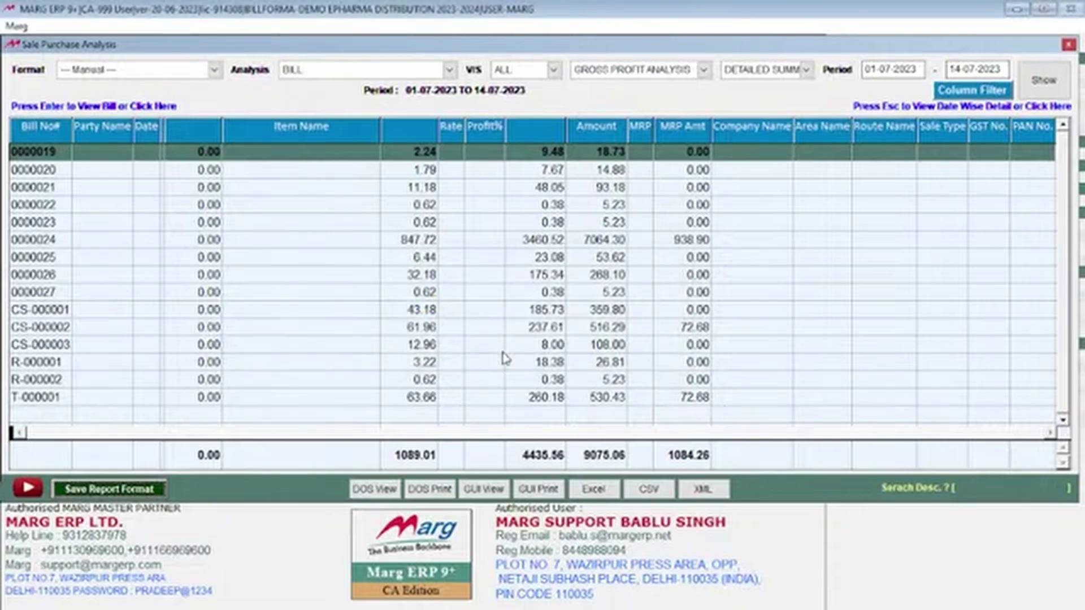
# Step: Exit the detailed gross profit summary, back to the analysis options
pyautogui.click(1037, 107)
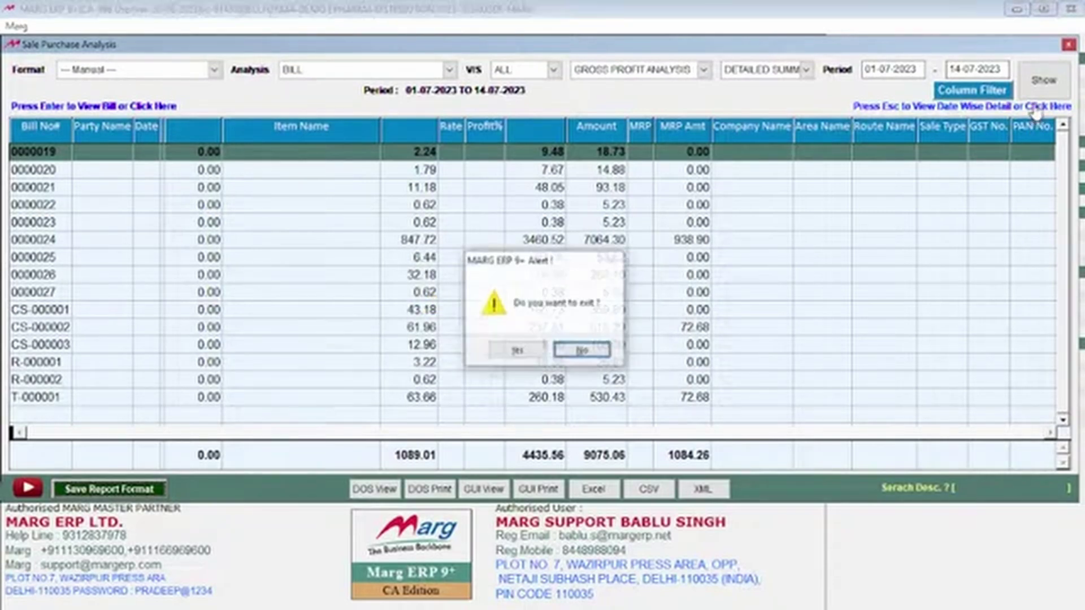
pyautogui.press('Left')
pyautogui.press('Return')
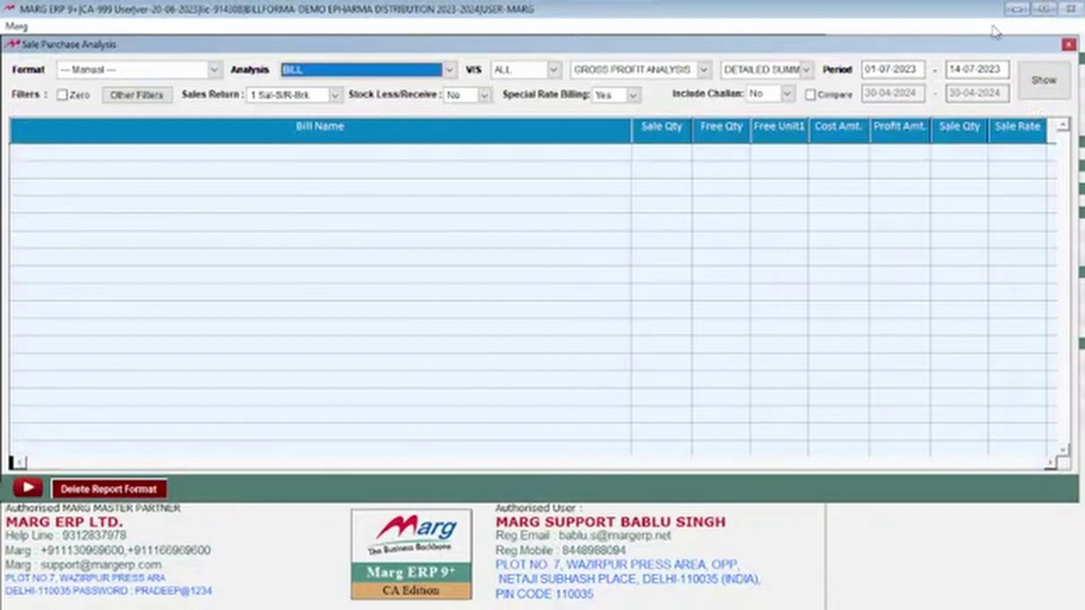
# Step: Load the saved SALES REPORT WITH PROFIT format
pyautogui.hotkey('shift', 'Tab')
pyautogui.hotkey('alt', 'Down')
pyautogui.press('Down')
pyautogui.press('Return')
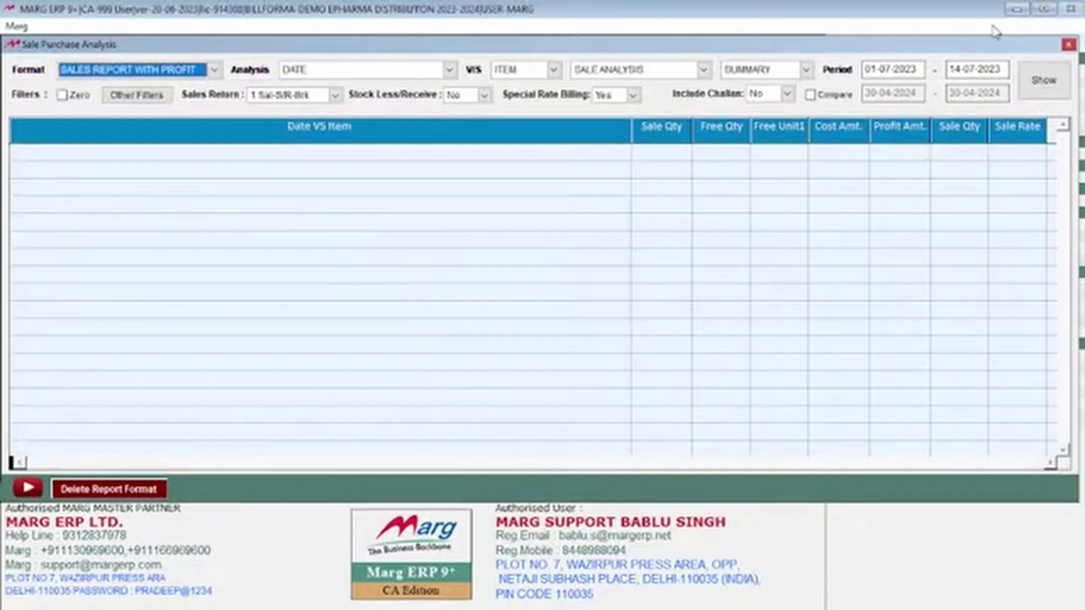
# Step: Show the date-versus-item sales summary for 01-07-2023 to 14-07-2023 and request to exit it
pyautogui.press('Return')
pyautogui.press('Return')
pyautogui.press('Return')
pyautogui.press('Return')
pyautogui.press('Return')
pyautogui.press('Return')
pyautogui.press('Return')
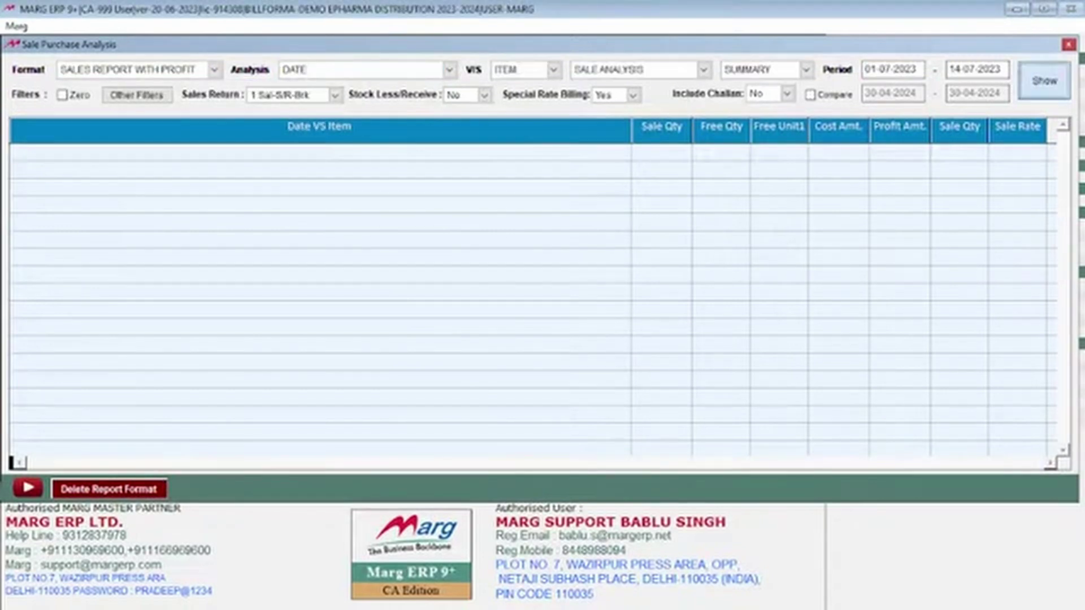
pyautogui.press('Return')
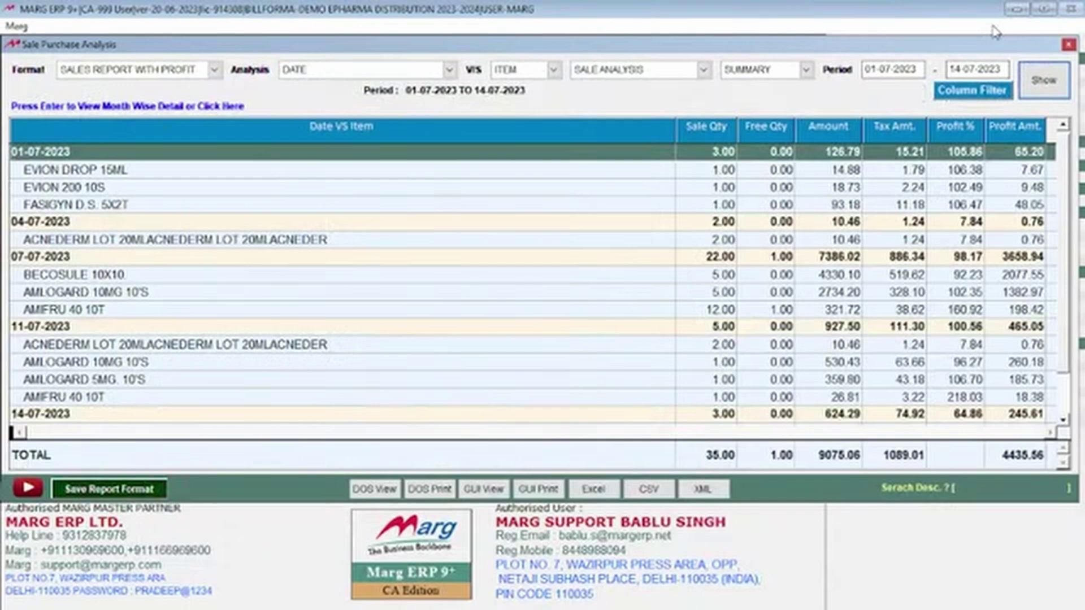
pyautogui.press('Escape')
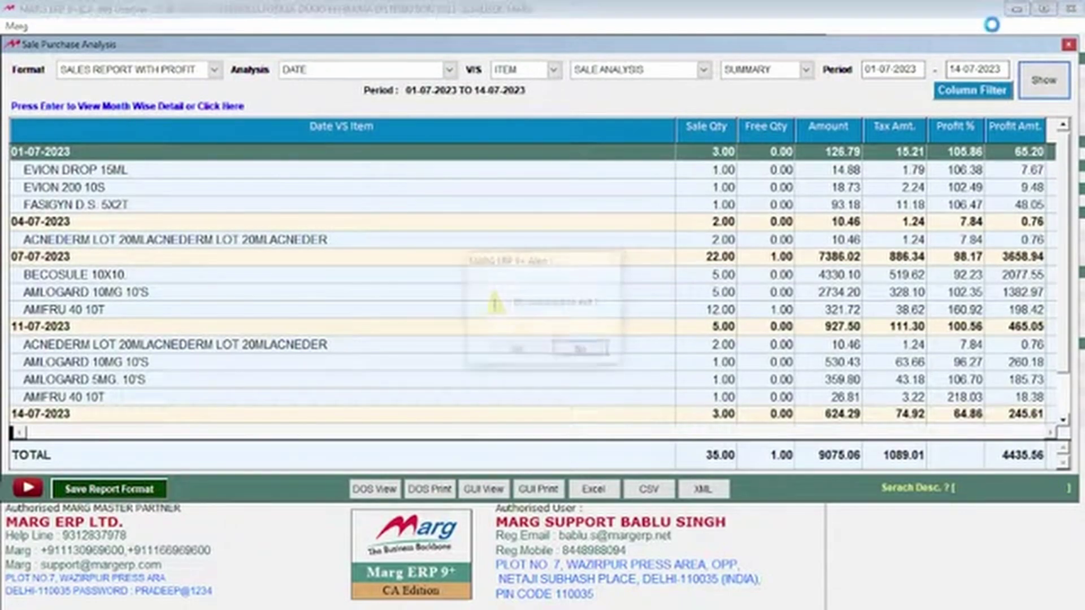
pyautogui.press('Return')
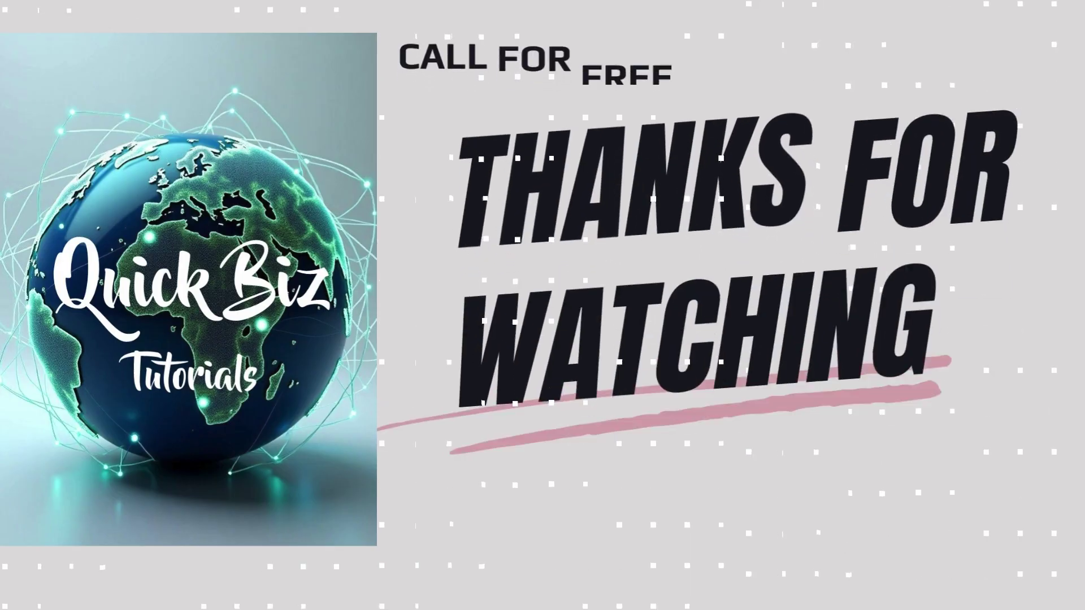